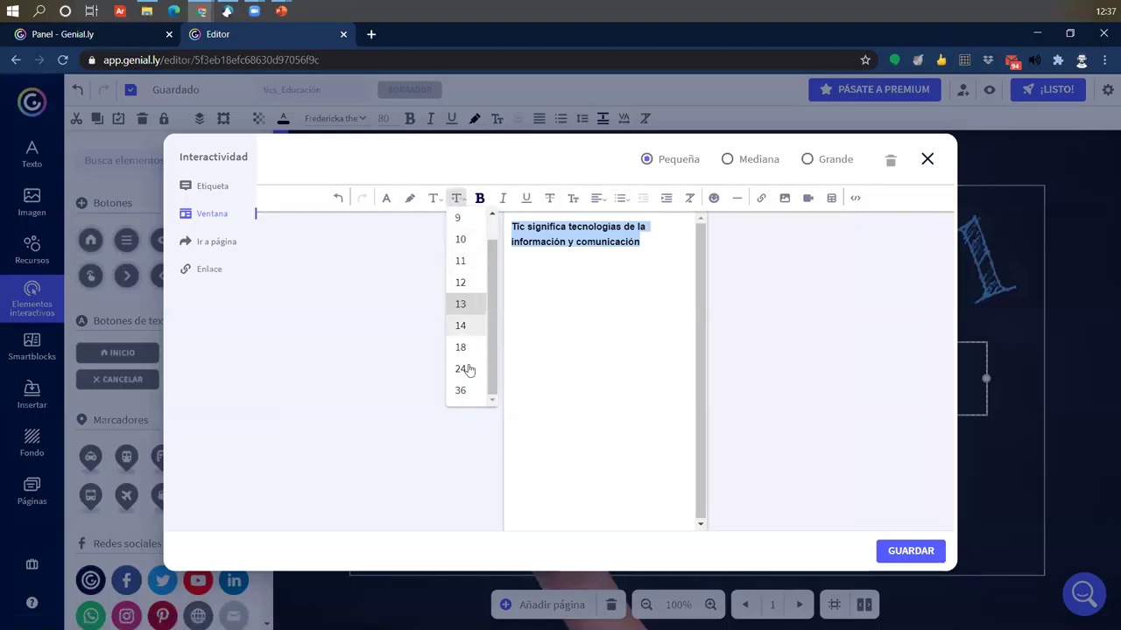
# Format the pop-up window's text on what Tic means as size 24 Roboto in blue and save the window.
pyautogui.click(465, 395)
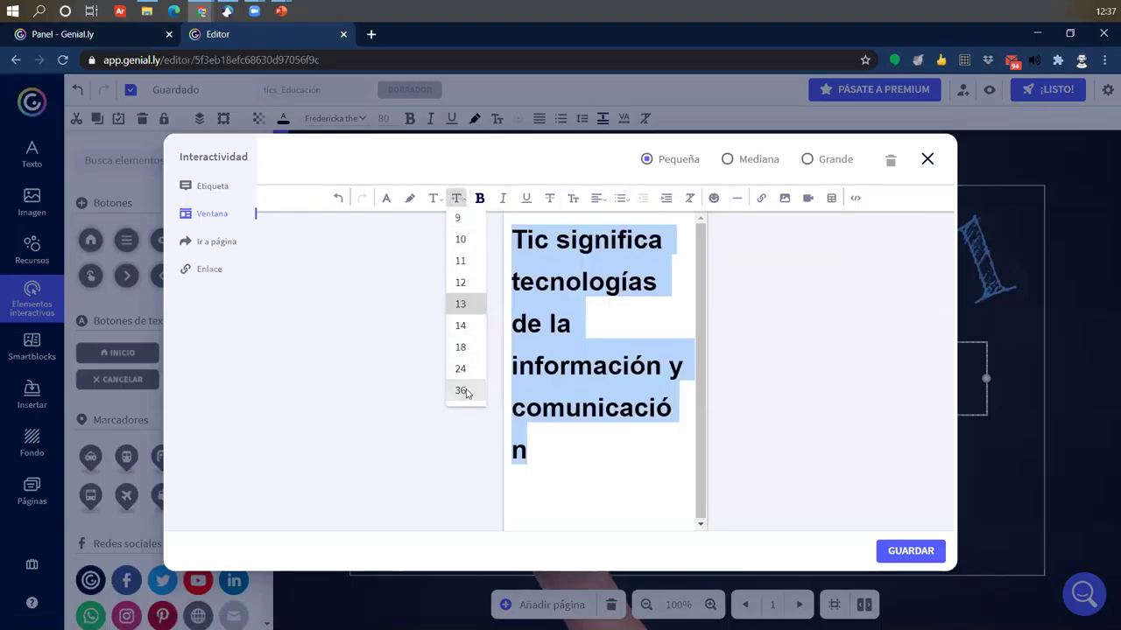
pyautogui.click(456, 198)
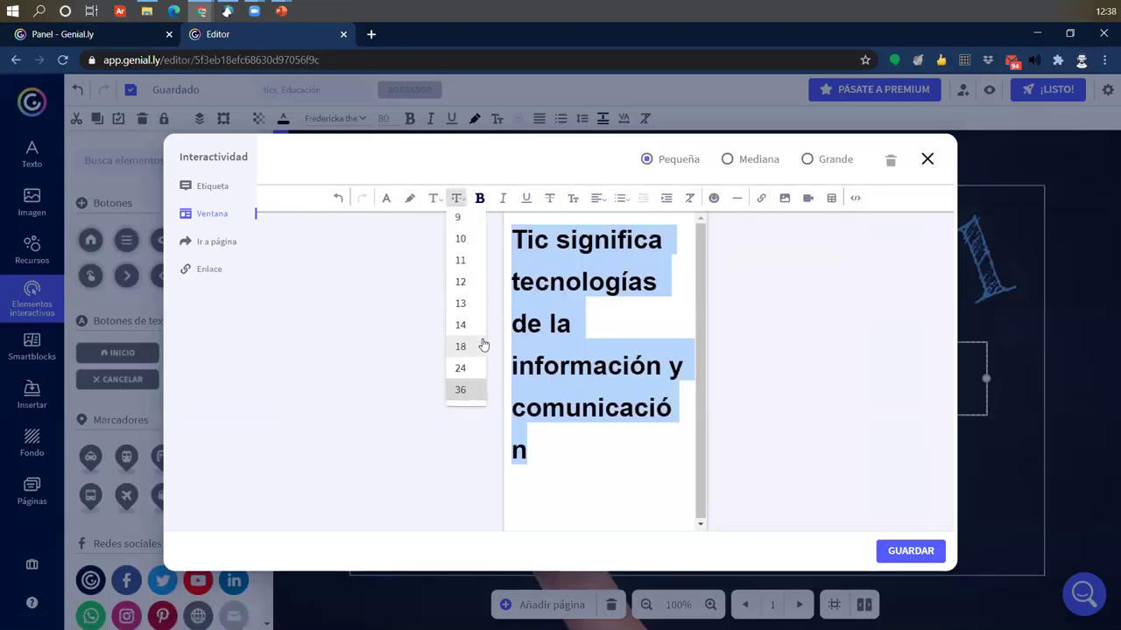
pyautogui.click(464, 369)
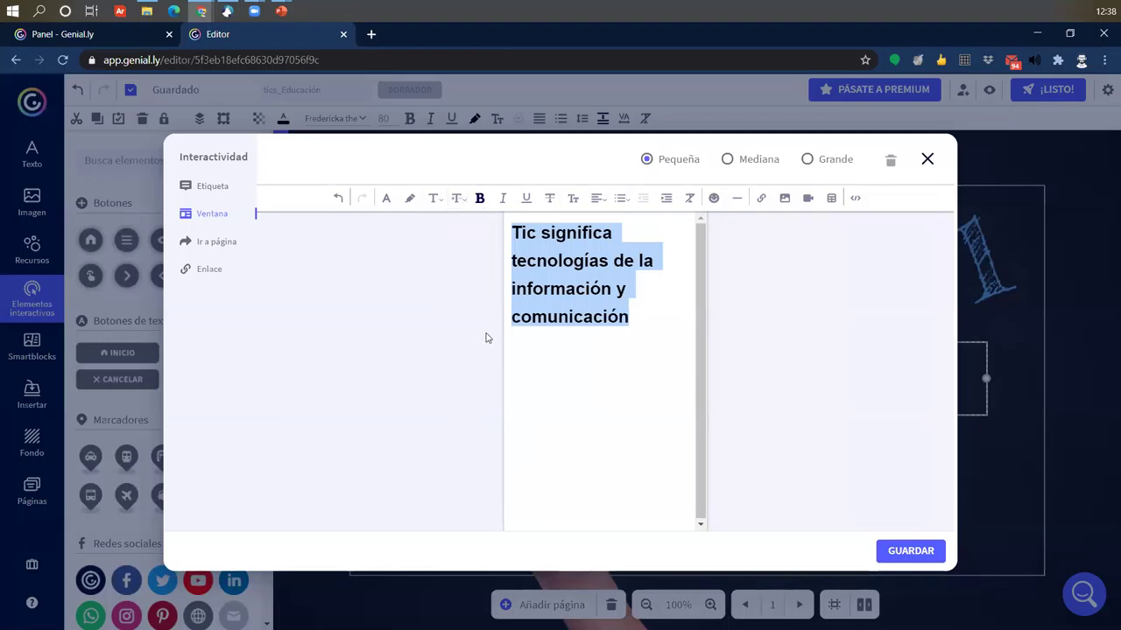
pyautogui.click(433, 199)
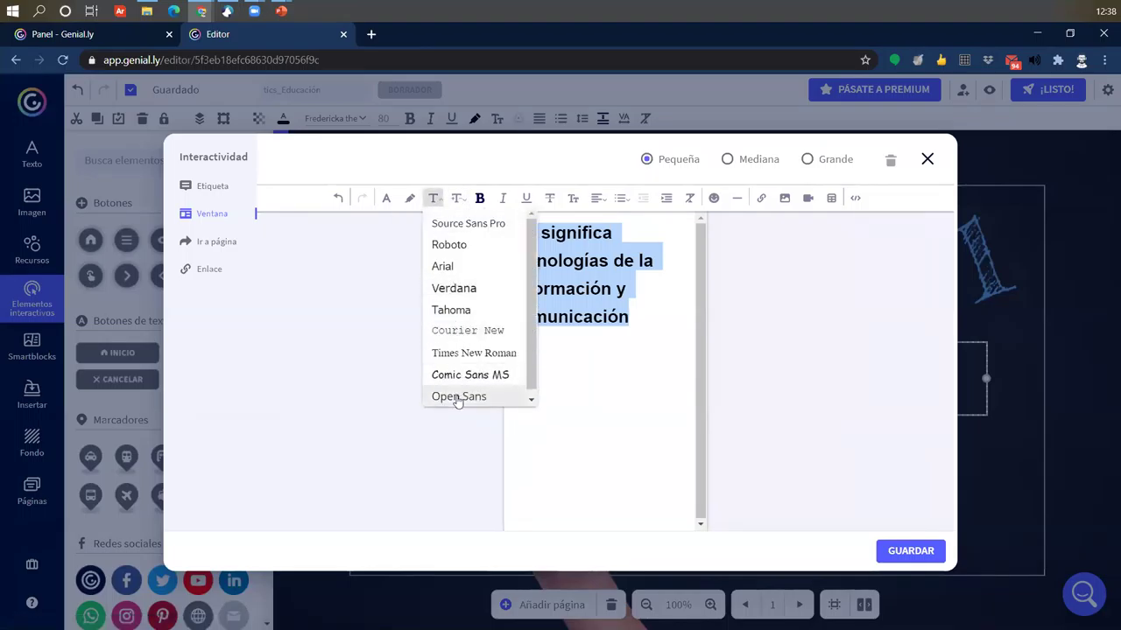
pyautogui.click(476, 253)
pyautogui.click(896, 420)
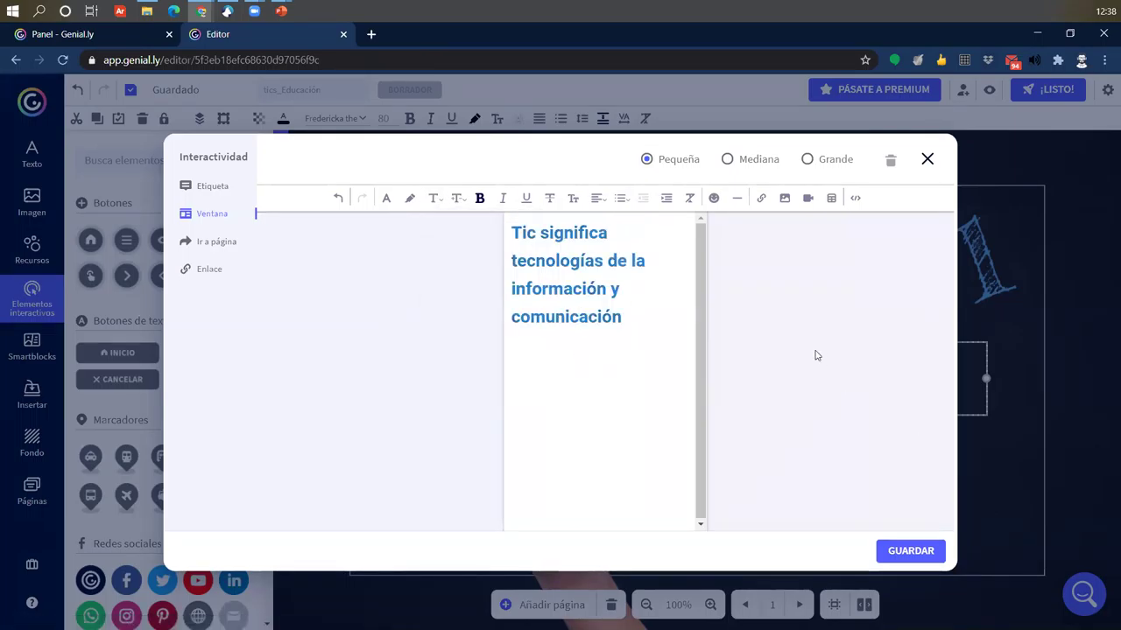
pyautogui.click(902, 550)
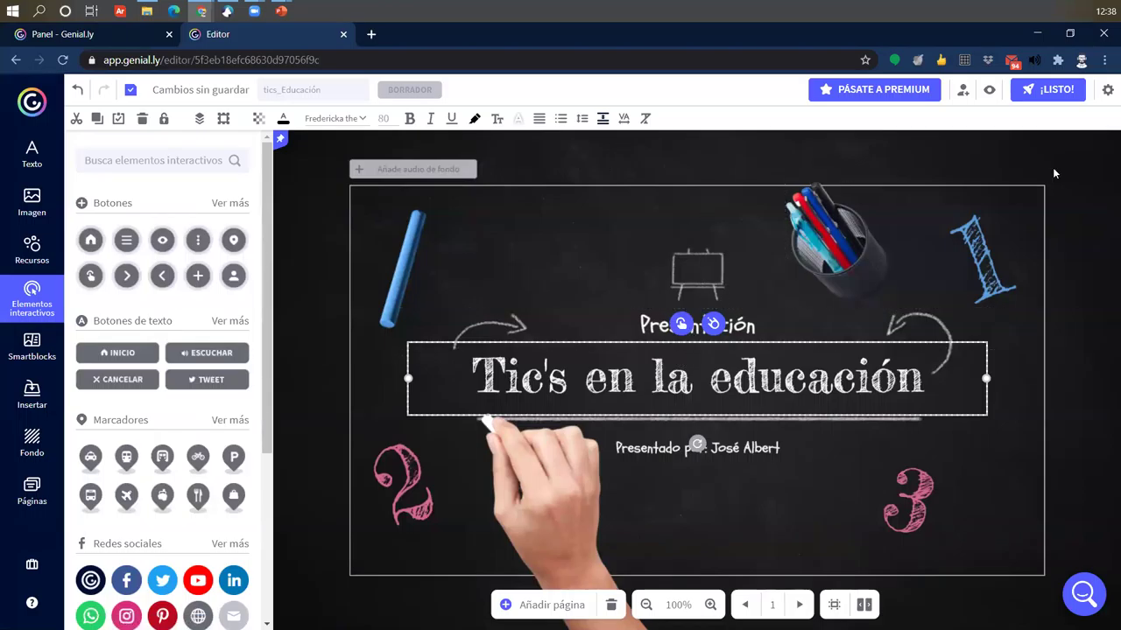
# Preview the presentation, check the pop-up window attached to the title, and return to editing.
pyautogui.click(819, 415)
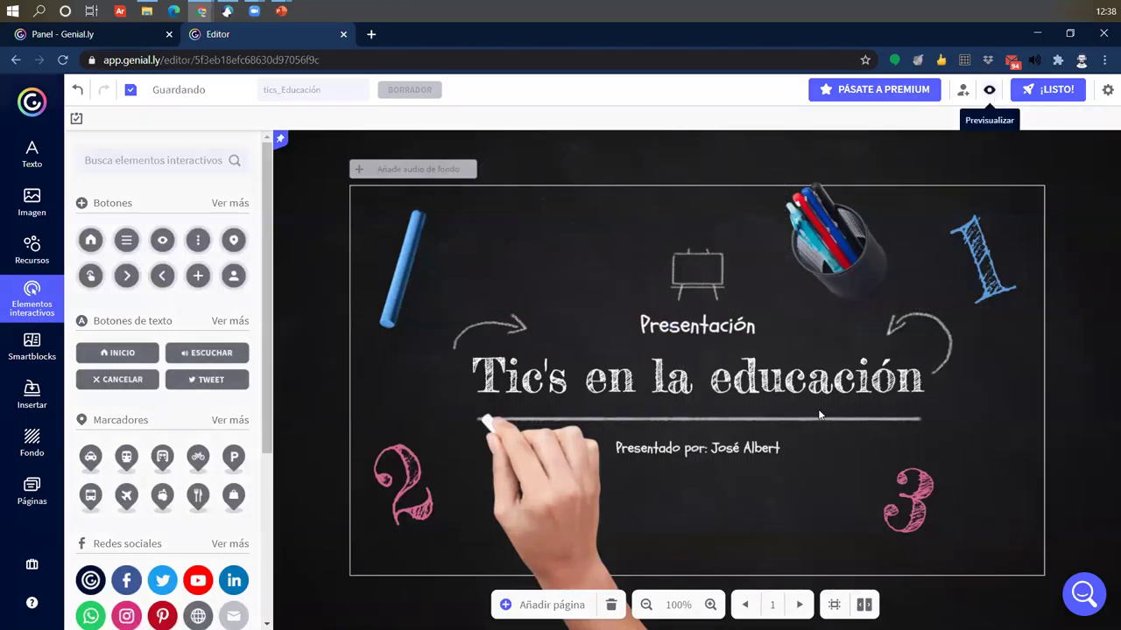
pyautogui.hotkey('ctrl', 'p')
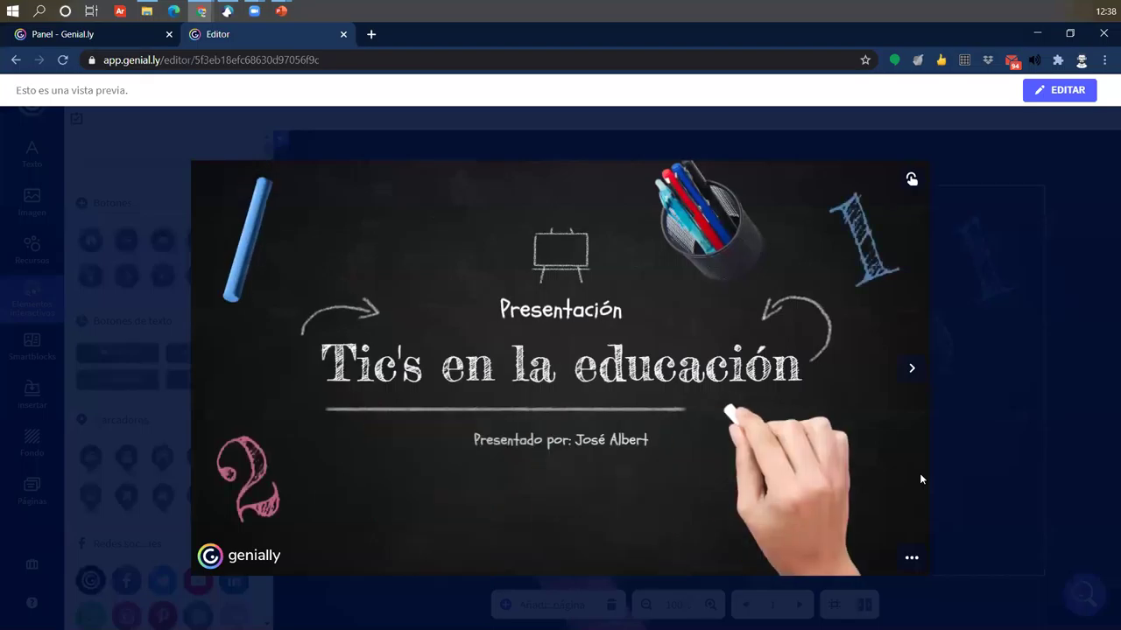
pyautogui.moveTo(608, 443)
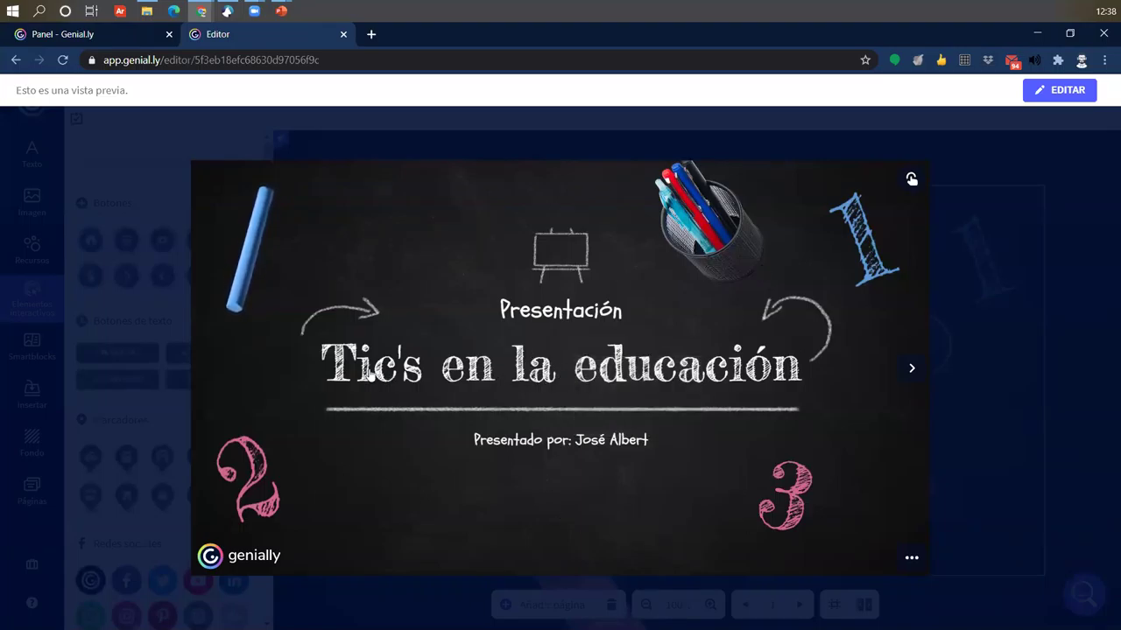
pyautogui.moveTo(484, 378)
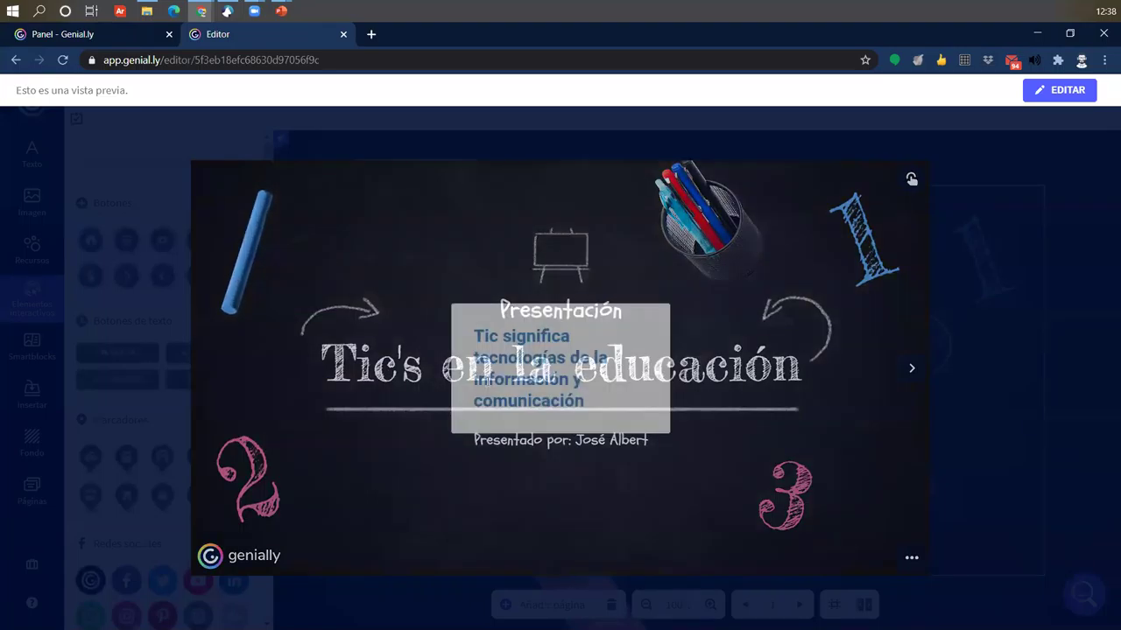
pyautogui.moveTo(503, 337)
pyautogui.mouseDown()
pyautogui.moveTo(549, 350)
pyautogui.moveTo(590, 415)
pyautogui.moveTo(625, 412)
pyautogui.moveTo(477, 351)
pyautogui.moveTo(497, 325)
pyautogui.mouseUp()
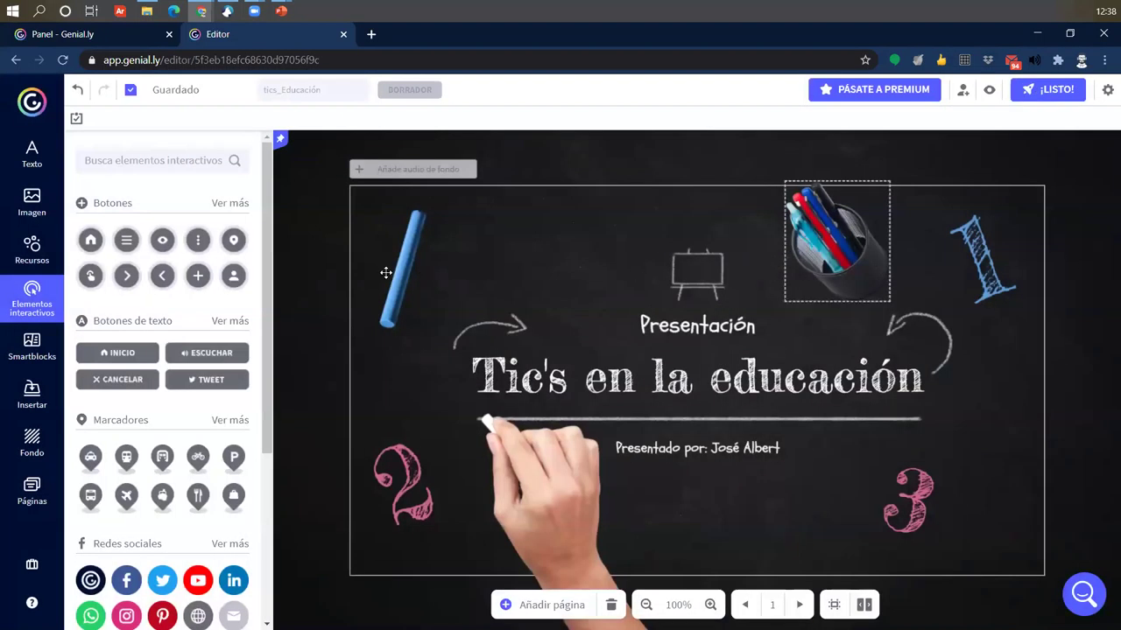
# Select the blue number 1 on the slide and add an Enlace interactivity to it.
pyautogui.click(972, 263)
pyautogui.keyDown('shift'); pyautogui.click(906, 320); pyautogui.keyUp('shift')
pyautogui.click(978, 243)
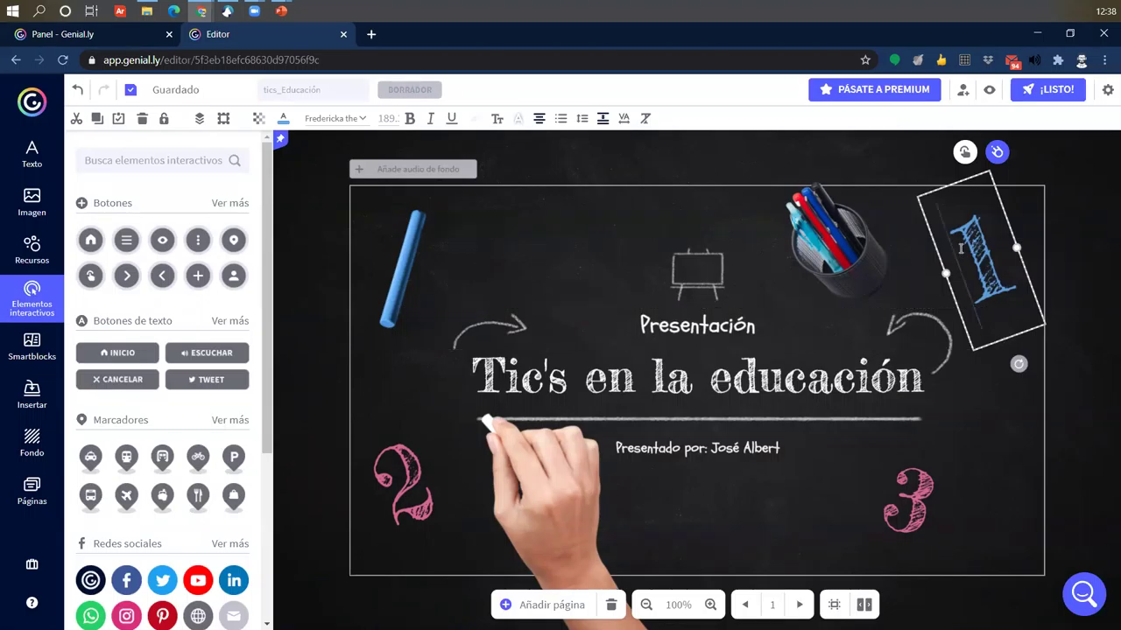
pyautogui.click(964, 154)
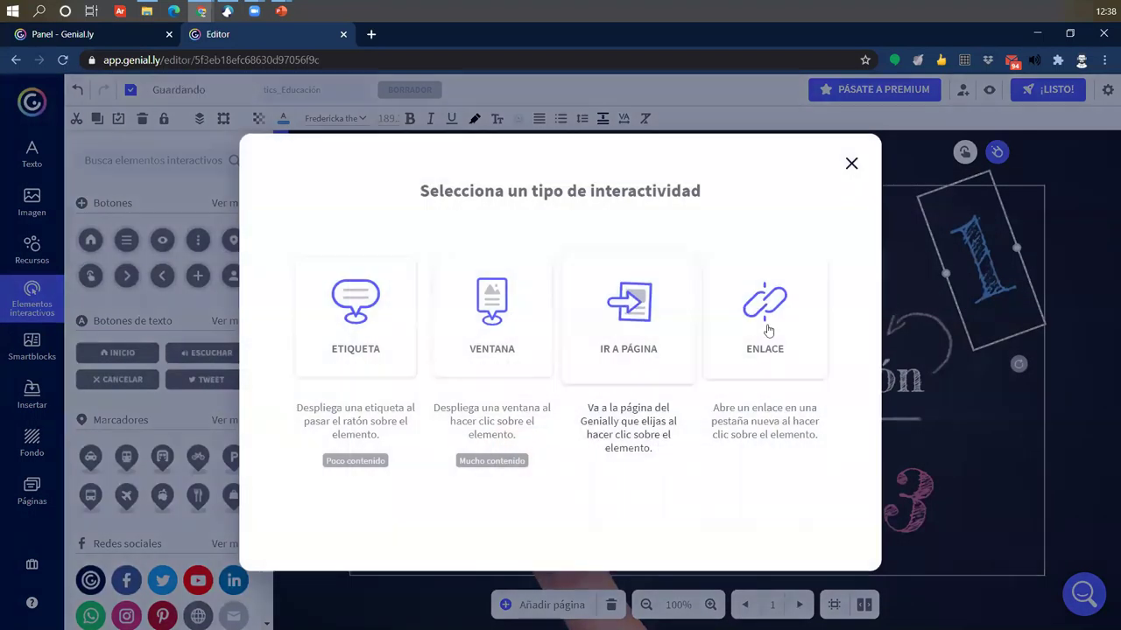
pyautogui.click(768, 297)
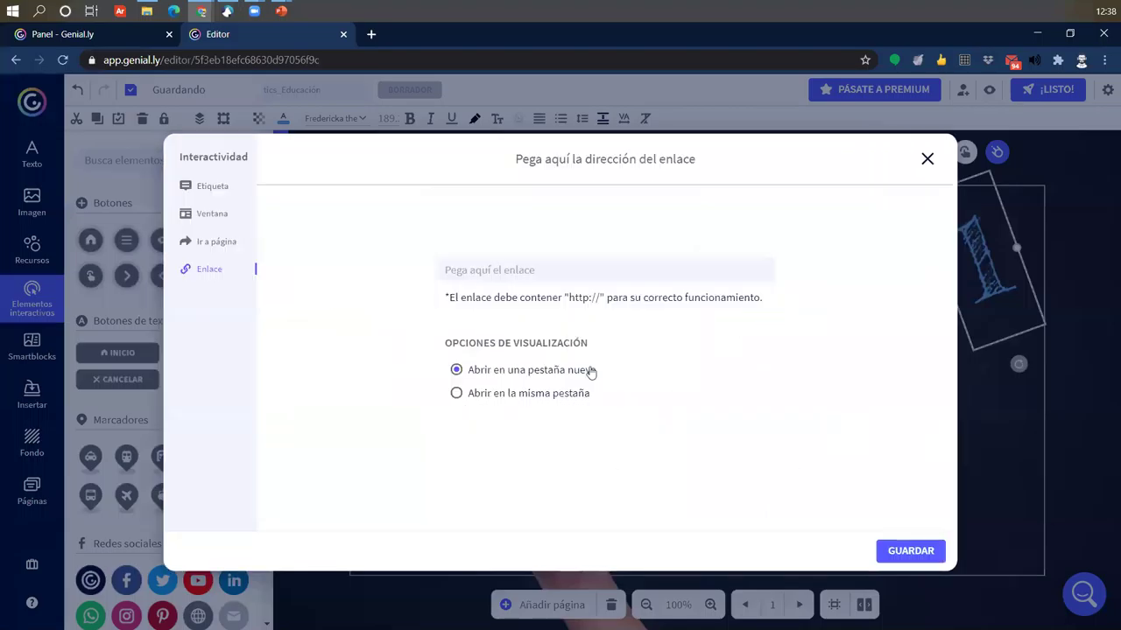
# Open YouTube in a new browser tab and search for "historia del 1".
pyautogui.click(372, 34)
pyautogui.click(519, 34)
pyautogui.click(371, 35)
pyautogui.write('youtube')
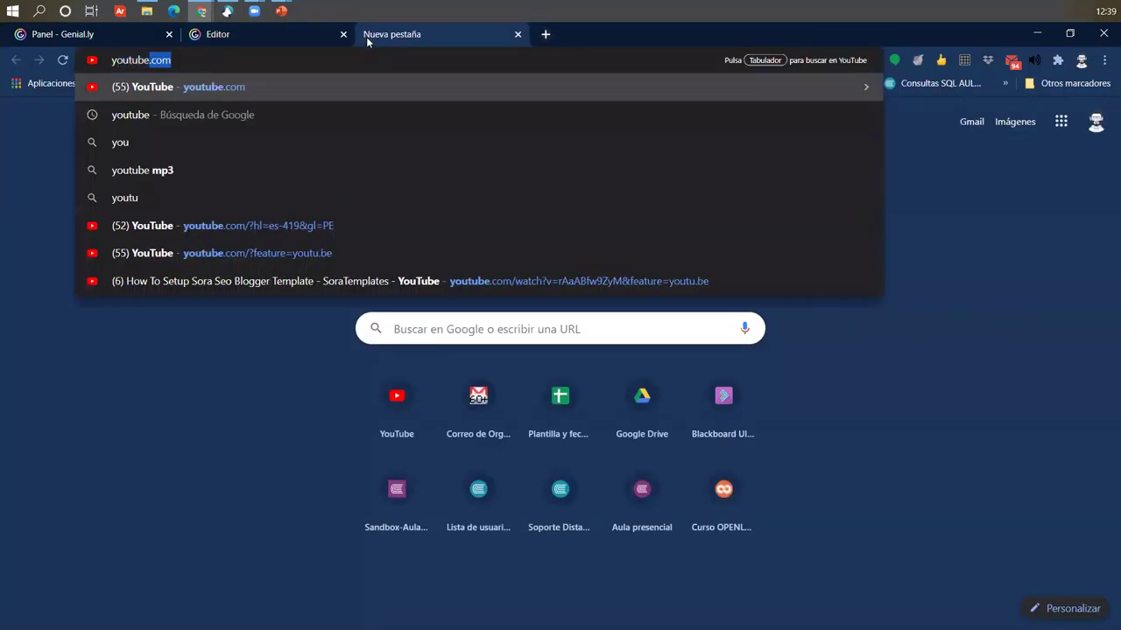
pyautogui.press('Return')
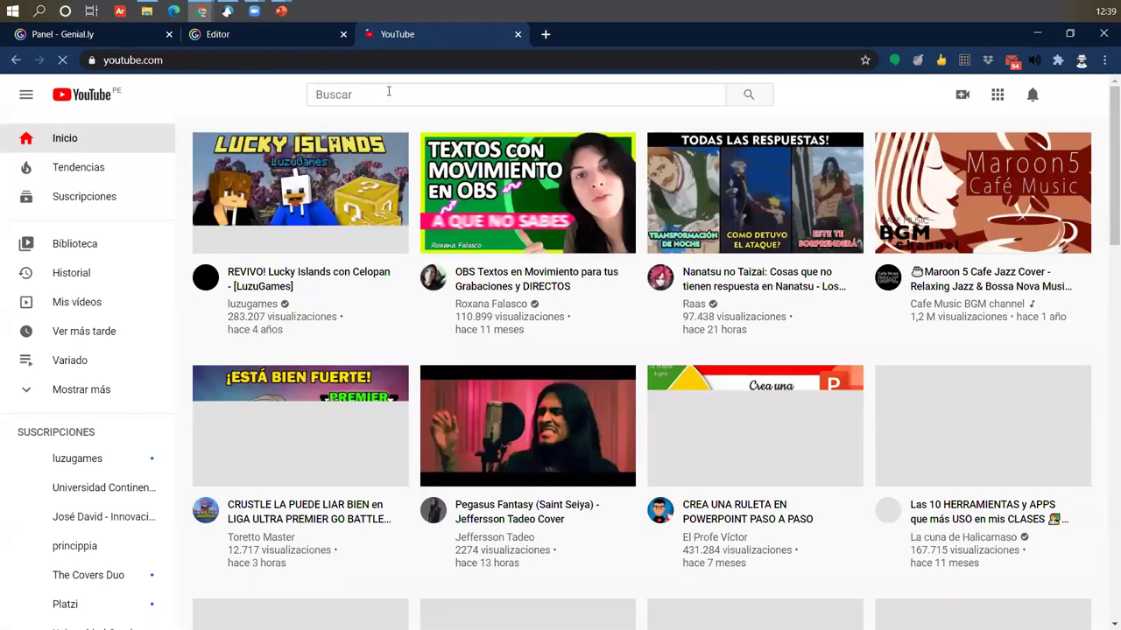
pyautogui.click(389, 91)
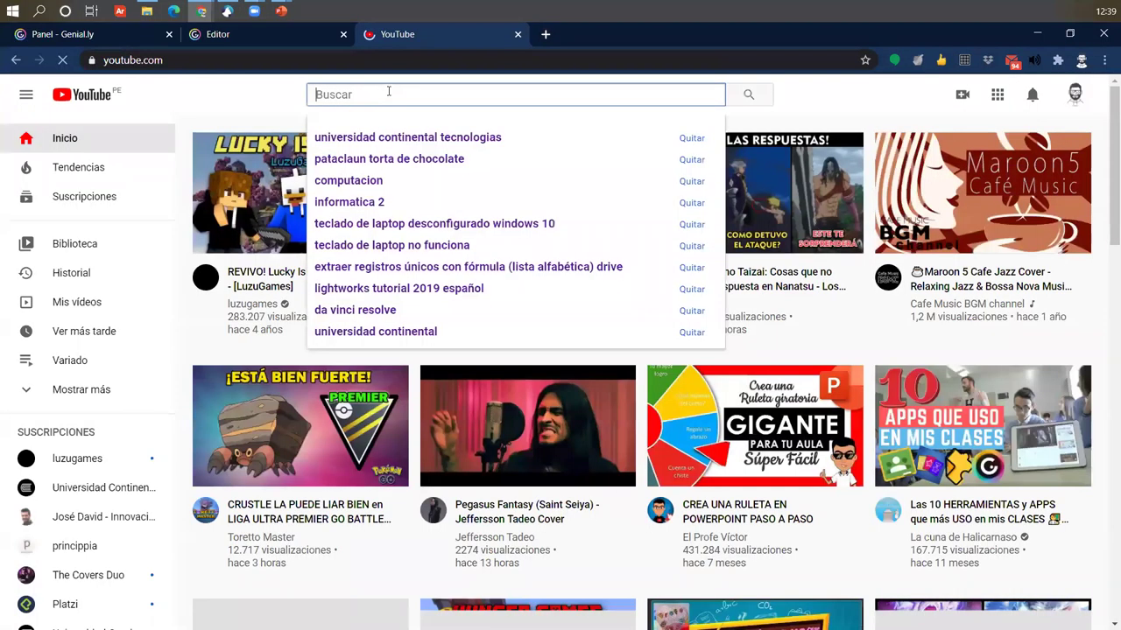
pyautogui.write('historia del 1')
pyautogui.press('Return')
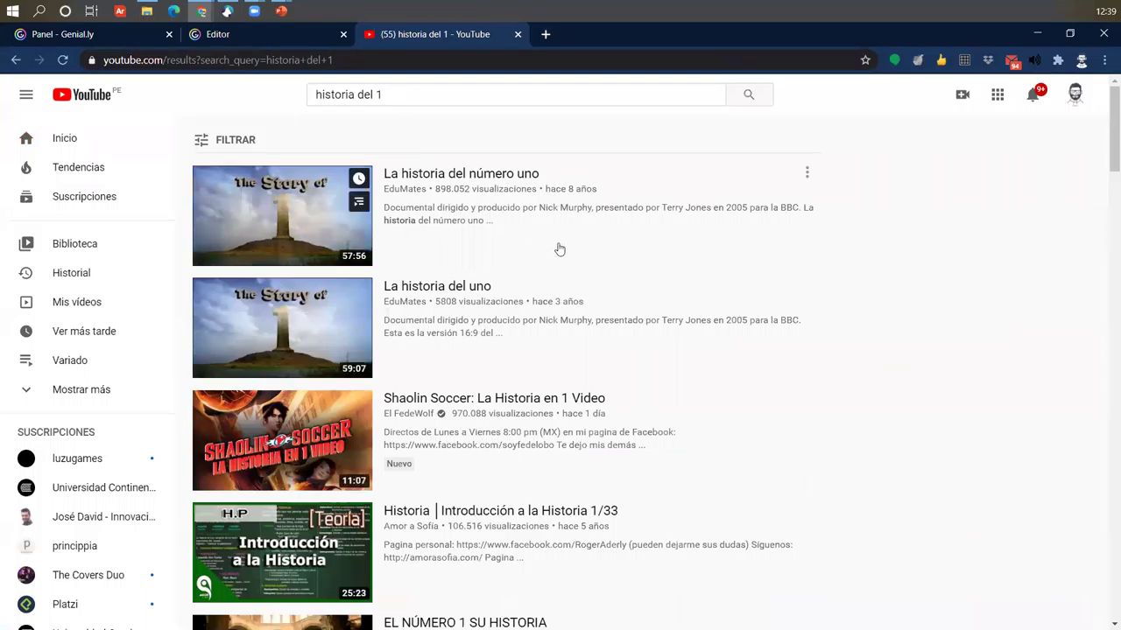
# Open the video "La historia del número uno", pause it and copy its web address.
pyautogui.click(440, 173)
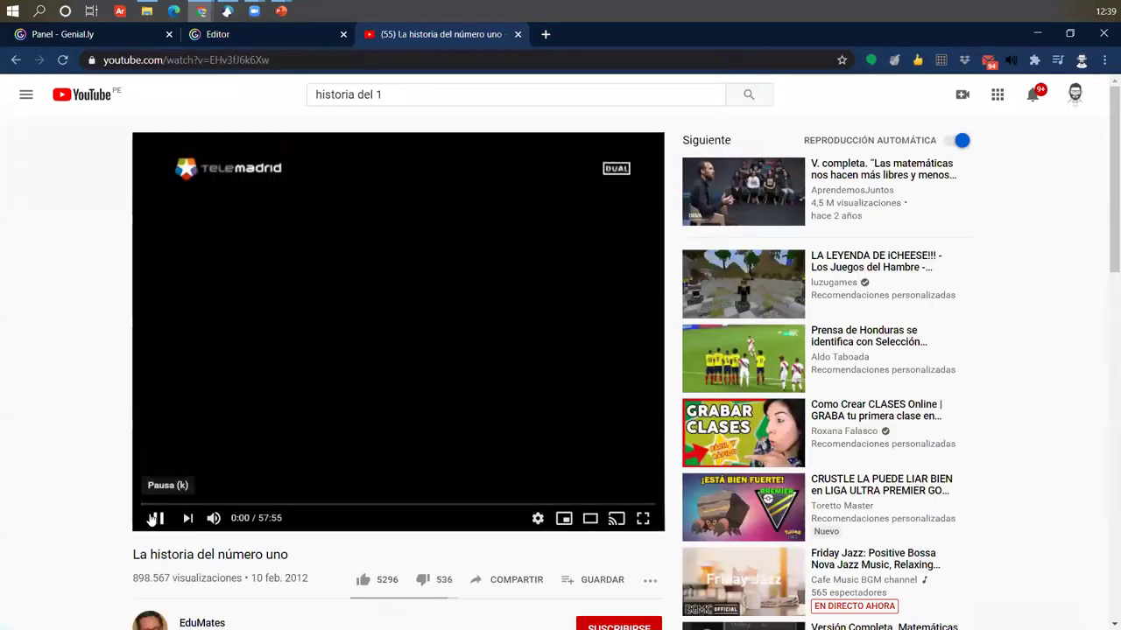
pyautogui.click(158, 515)
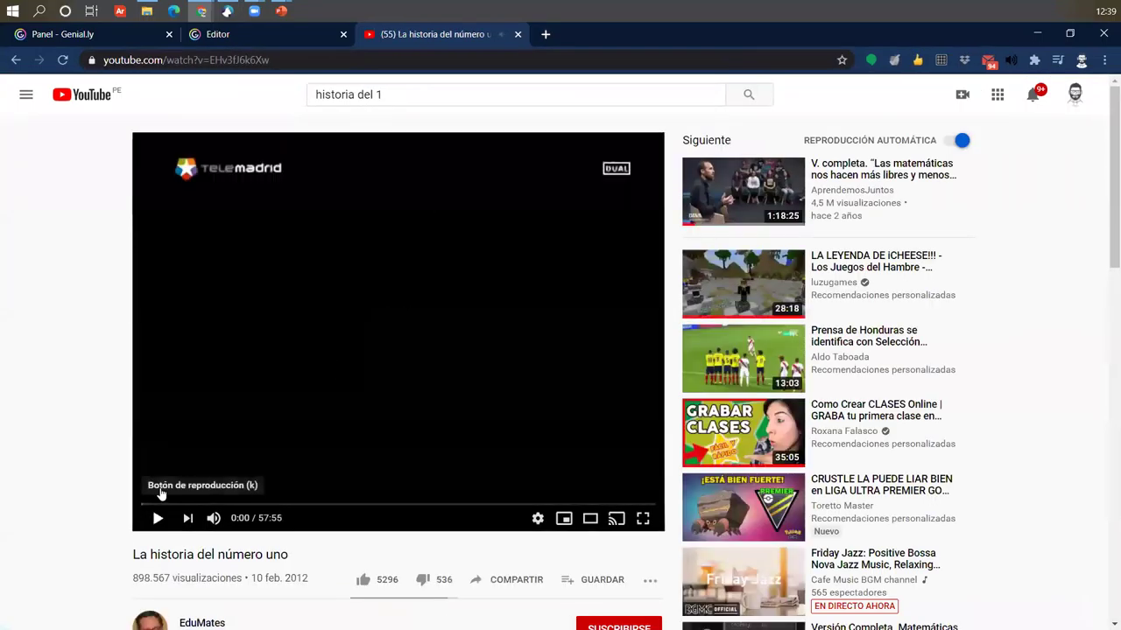
pyautogui.click(331, 58)
pyautogui.hotkey('ctrl', 'c')
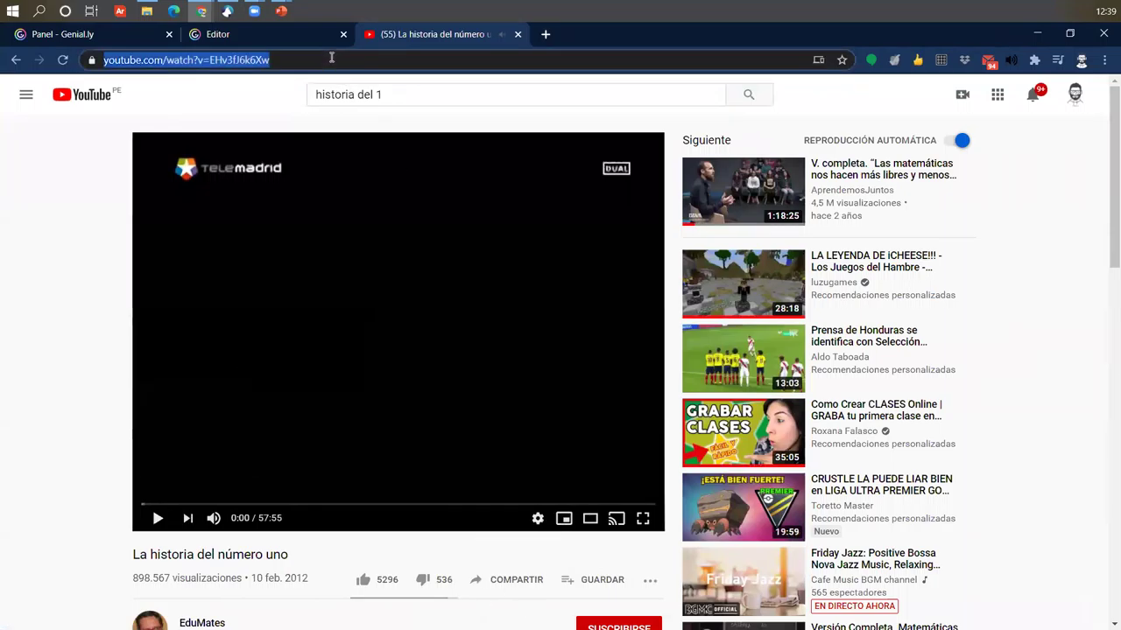
# Return to the Genially editor, paste the copied video address as the number 1's link and save it.
pyautogui.click(280, 34)
pyautogui.click(512, 271)
pyautogui.hotkey('ctrl', 'v')
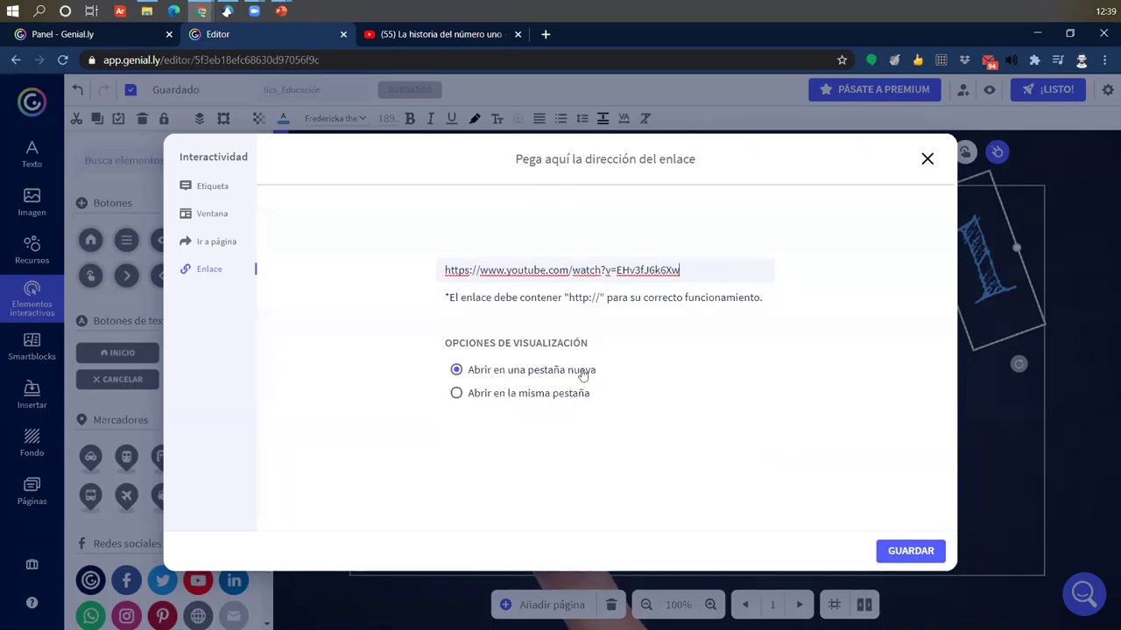
pyautogui.click(938, 556)
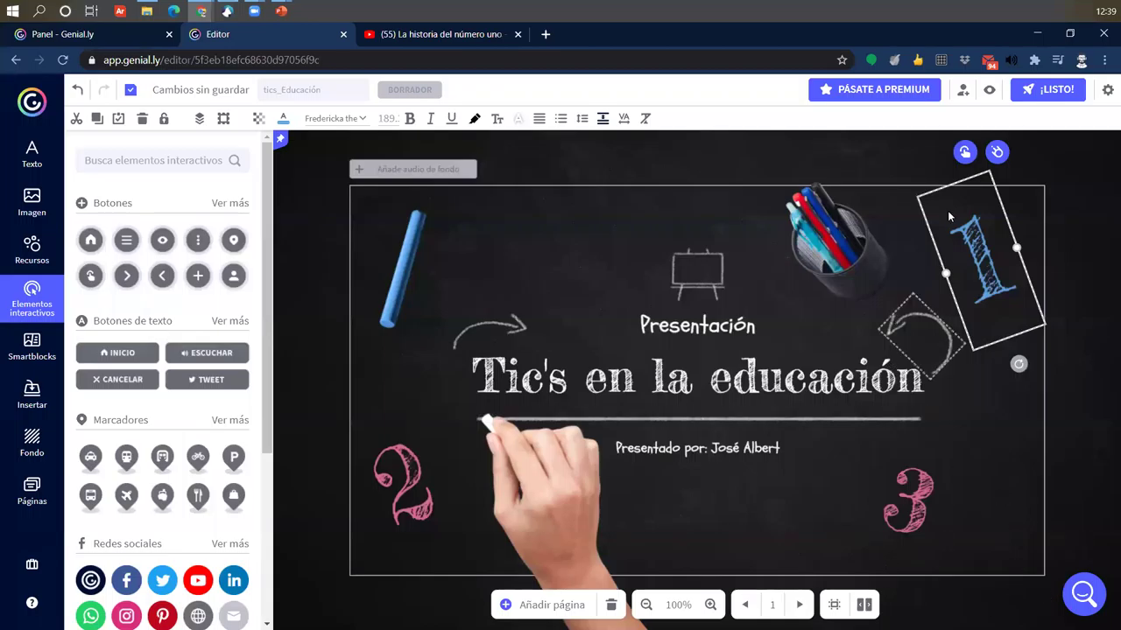
# Preview the presentation, test the video link on the number 1, pause the video and return to editing.
pyautogui.click(987, 91)
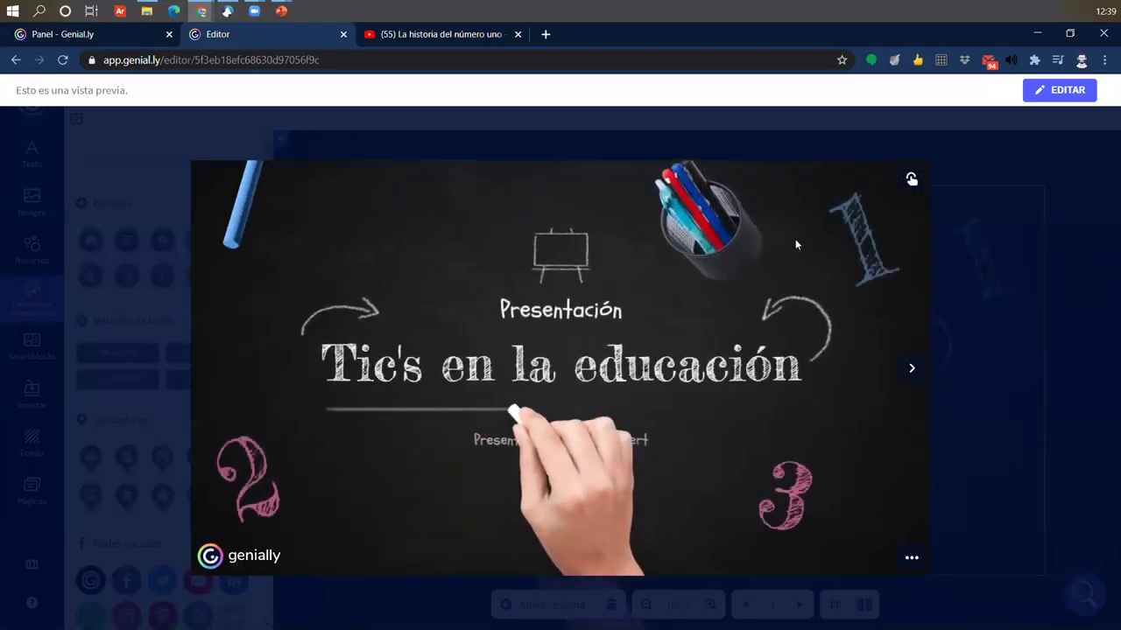
pyautogui.click(863, 240)
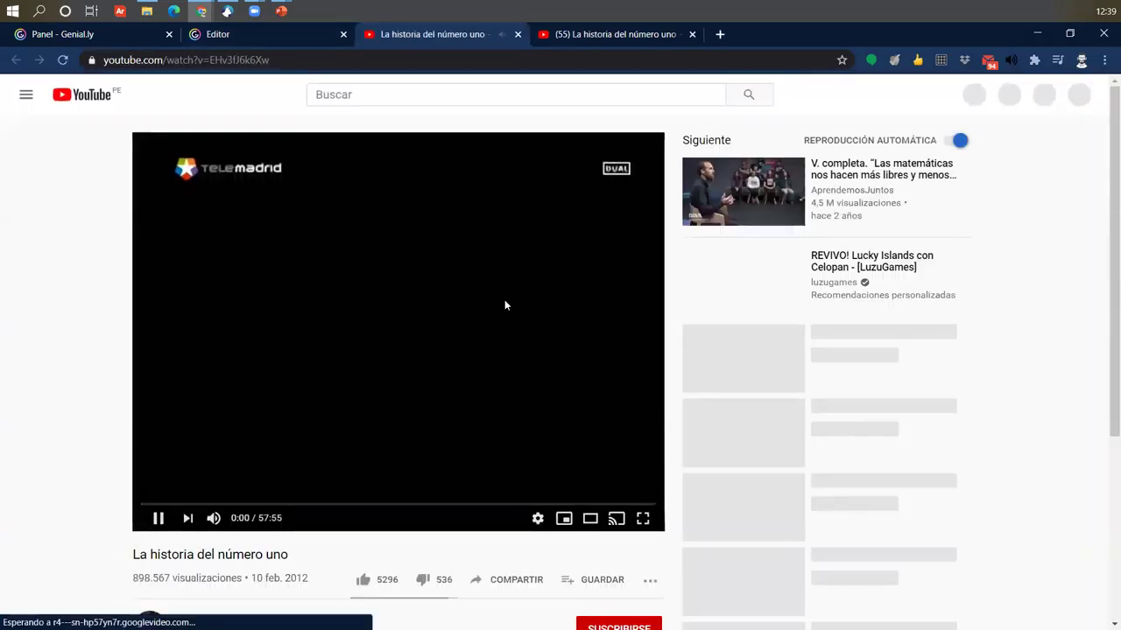
pyautogui.click(437, 229)
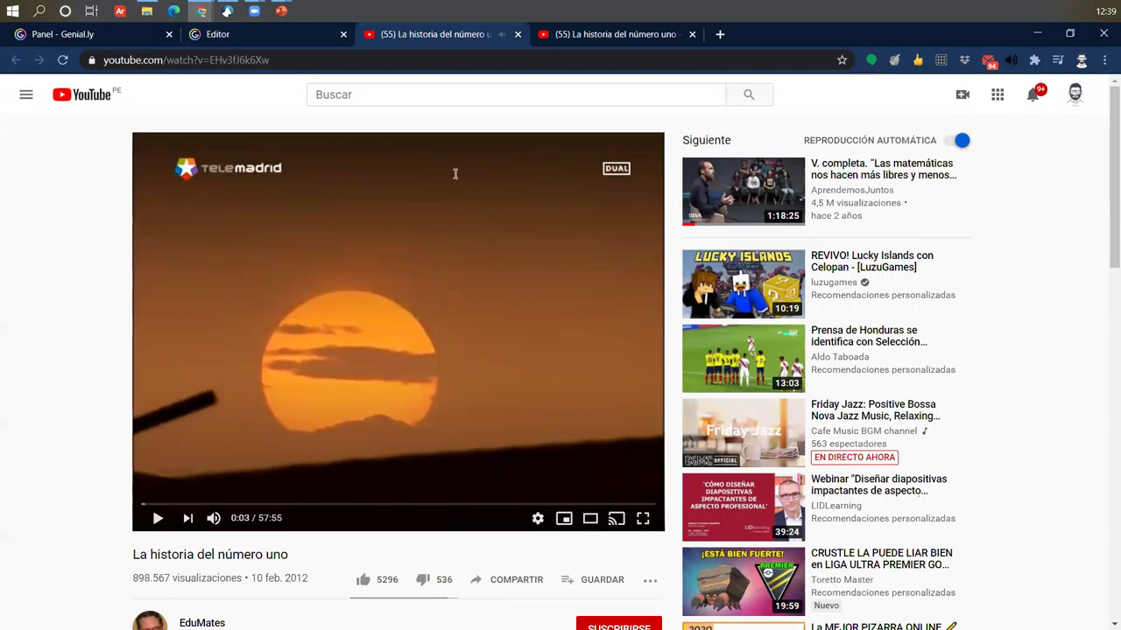
pyautogui.click(237, 37)
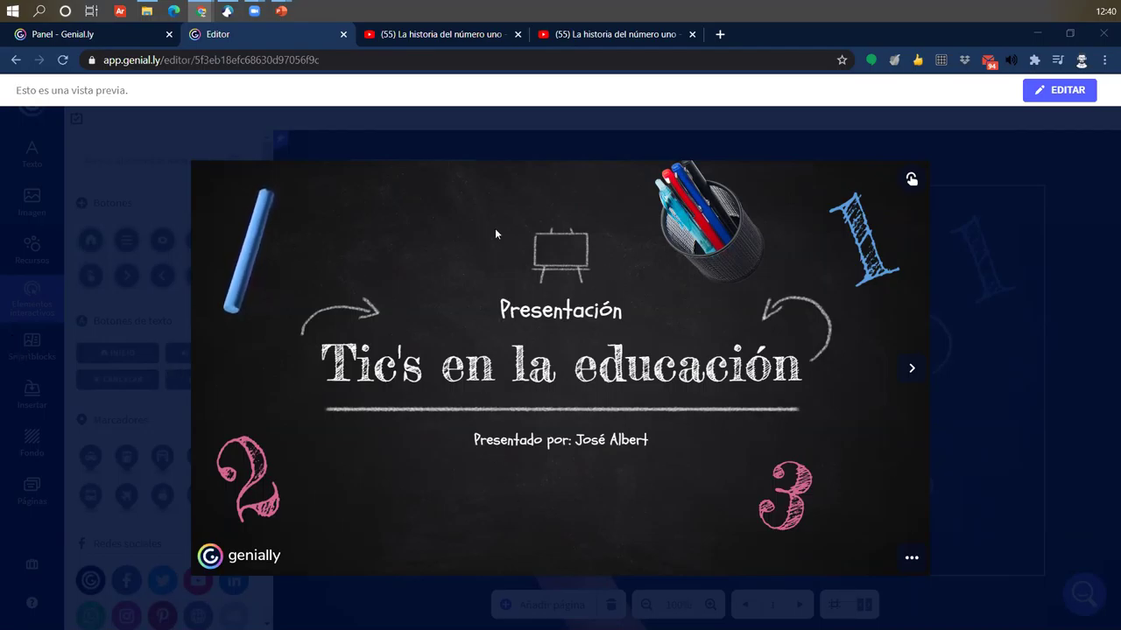
pyautogui.click(1067, 90)
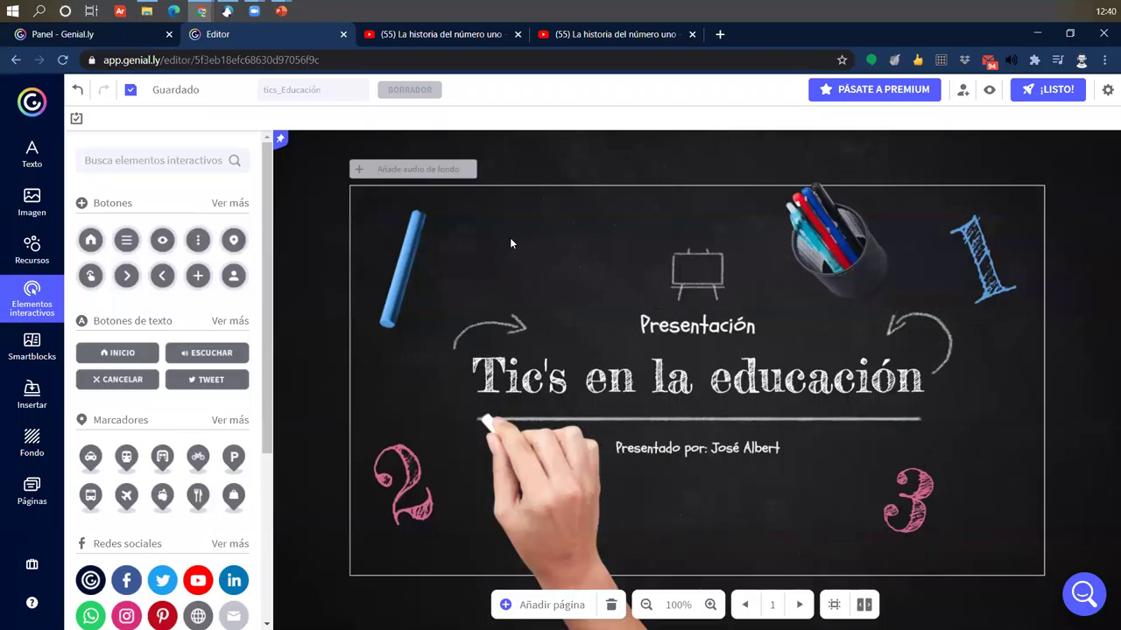
# Show the insert options and image sources in the editor, and open a new browser tab.
pyautogui.click(31, 394)
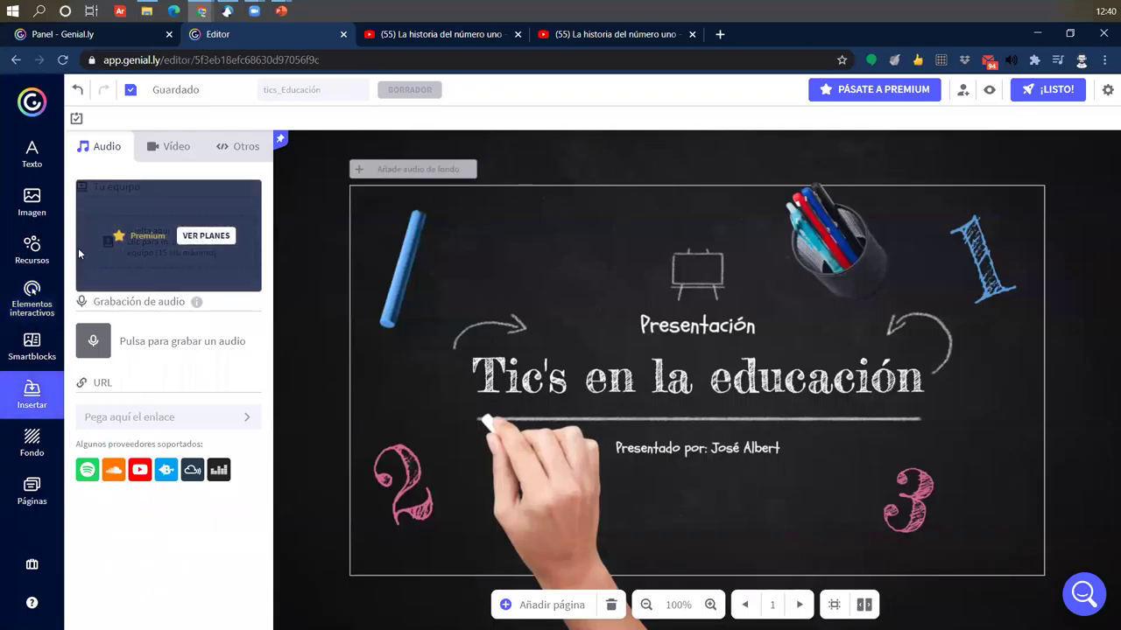
pyautogui.click(29, 202)
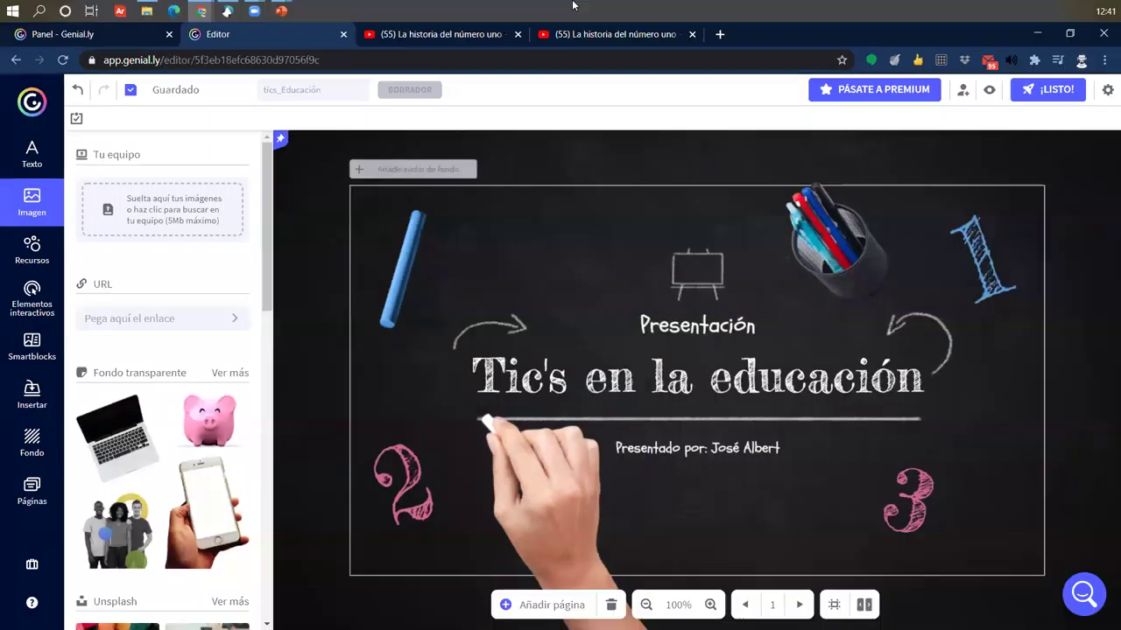
pyautogui.click(721, 35)
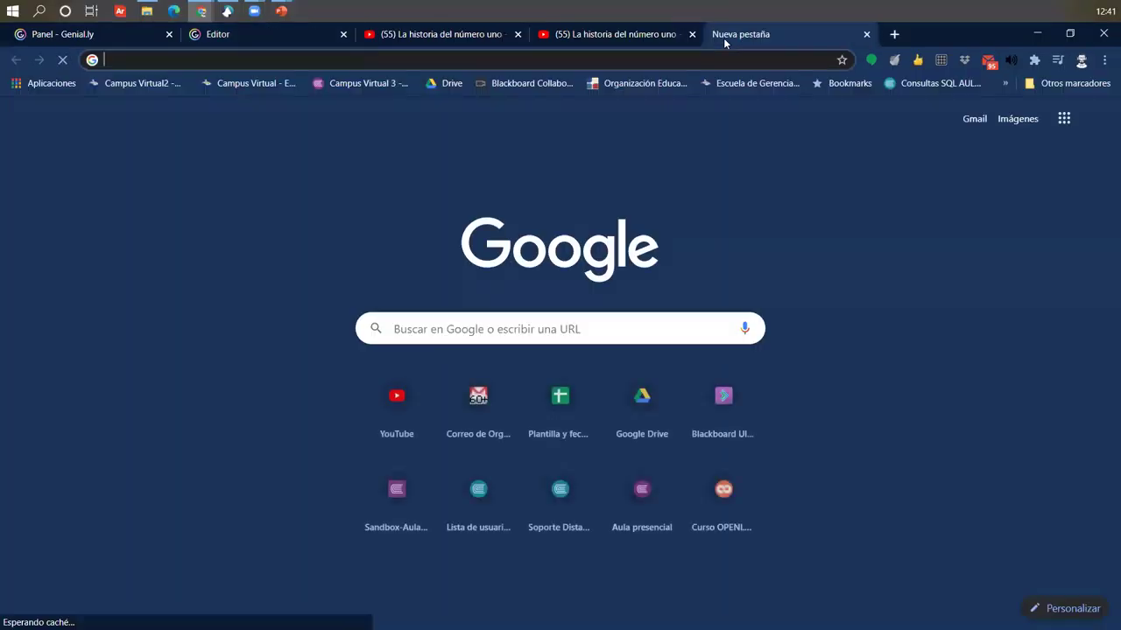
pyautogui.write('ge')
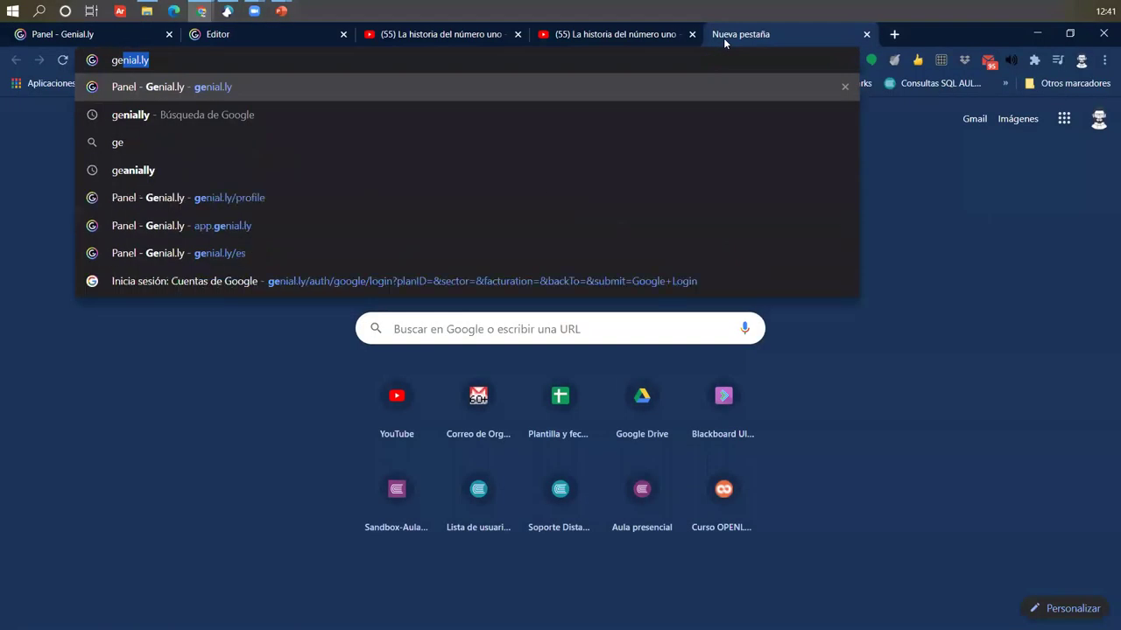
pyautogui.write('u')
pyautogui.press('BackSpace')
pyautogui.write('nial')
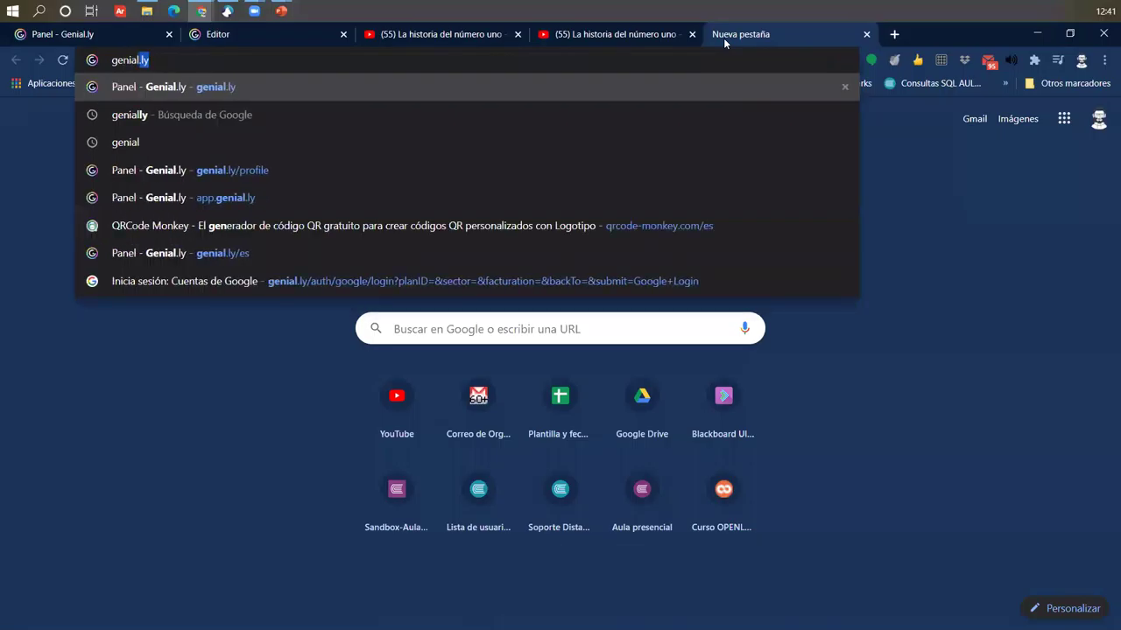
pyautogui.press('BackSpace')
pyautogui.press('BackSpace')
pyautogui.press('BackSpace')
pyautogui.press('BackSpace')
pyautogui.press('BackSpace')
pyautogui.press('BackSpace')
# Search Google Images for "tics" and open the source article of the Entrepreneur image "Qué son las TICs?" in a new tab.
pyautogui.write('tic')
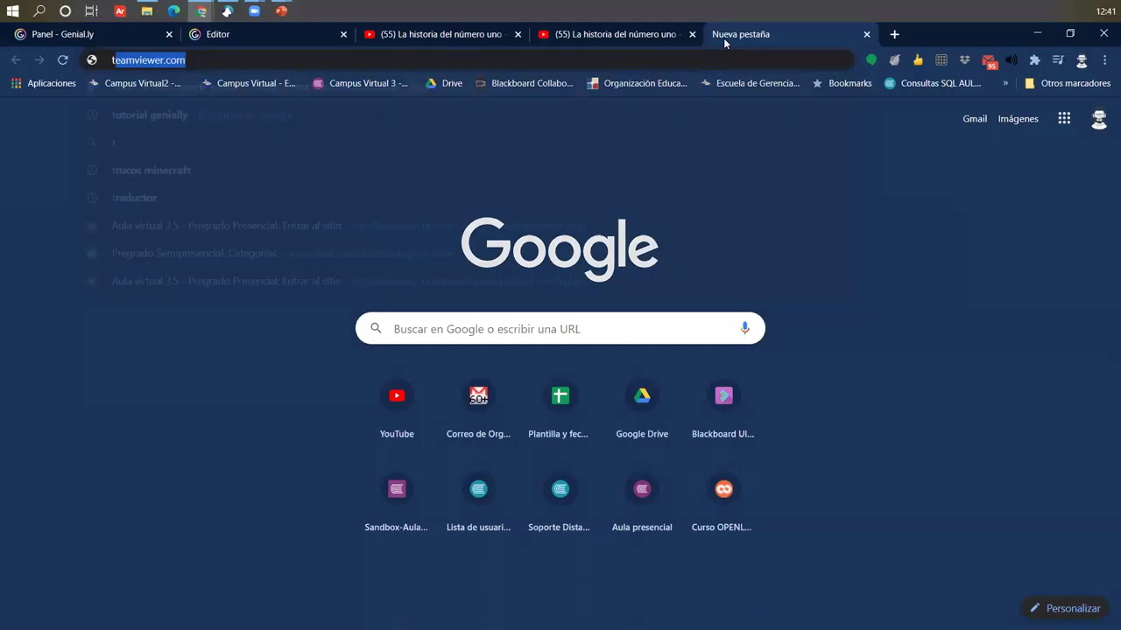
pyautogui.write('s')
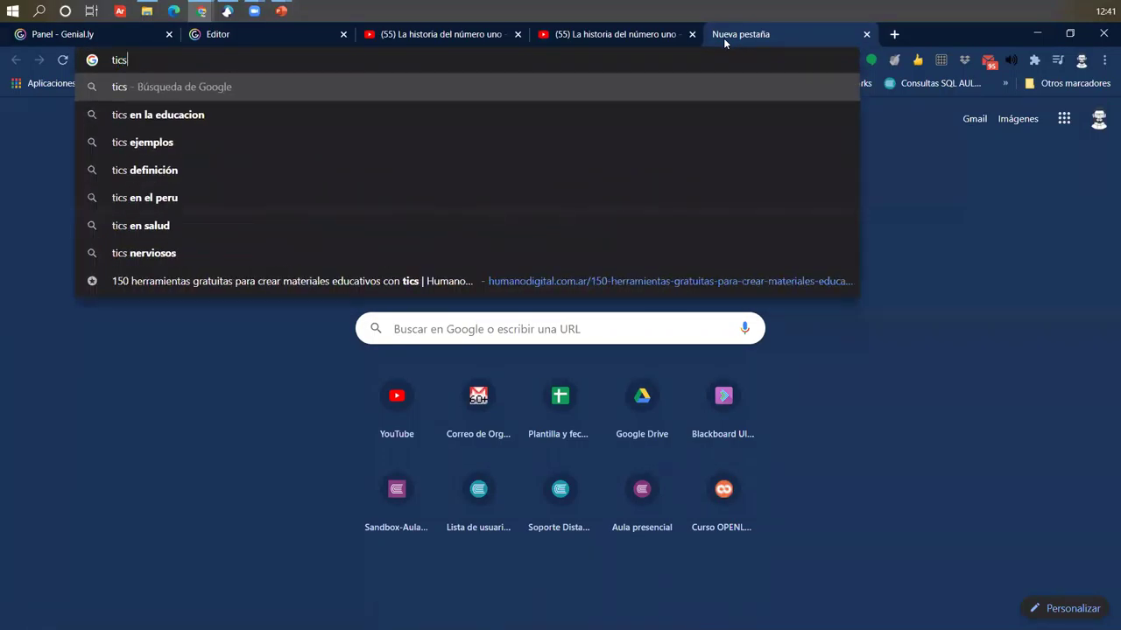
pyautogui.press('Return')
pyautogui.click(217, 147)
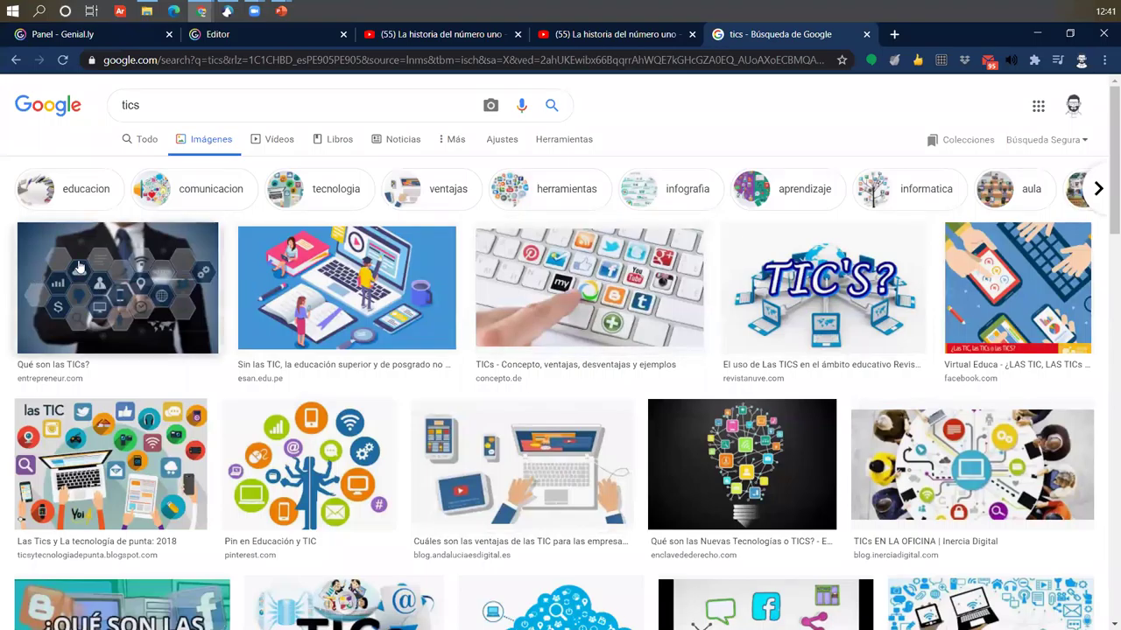
pyautogui.click(118, 289)
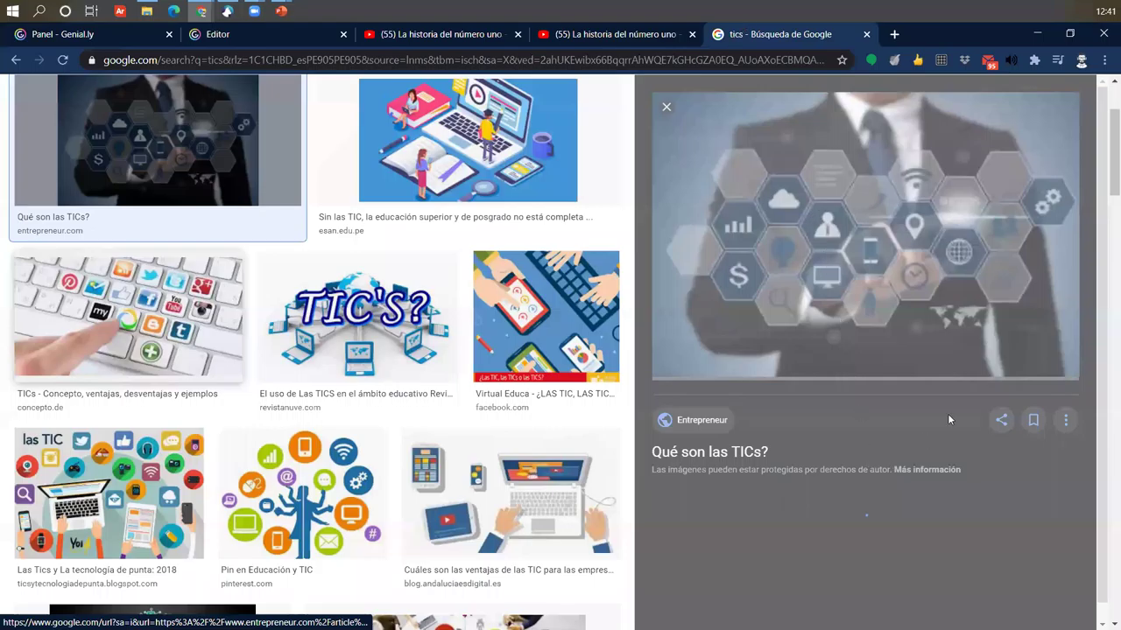
pyautogui.middleClick(963, 390)
pyautogui.rightClick(963, 390)
pyautogui.click(884, 458)
pyautogui.click(842, 42)
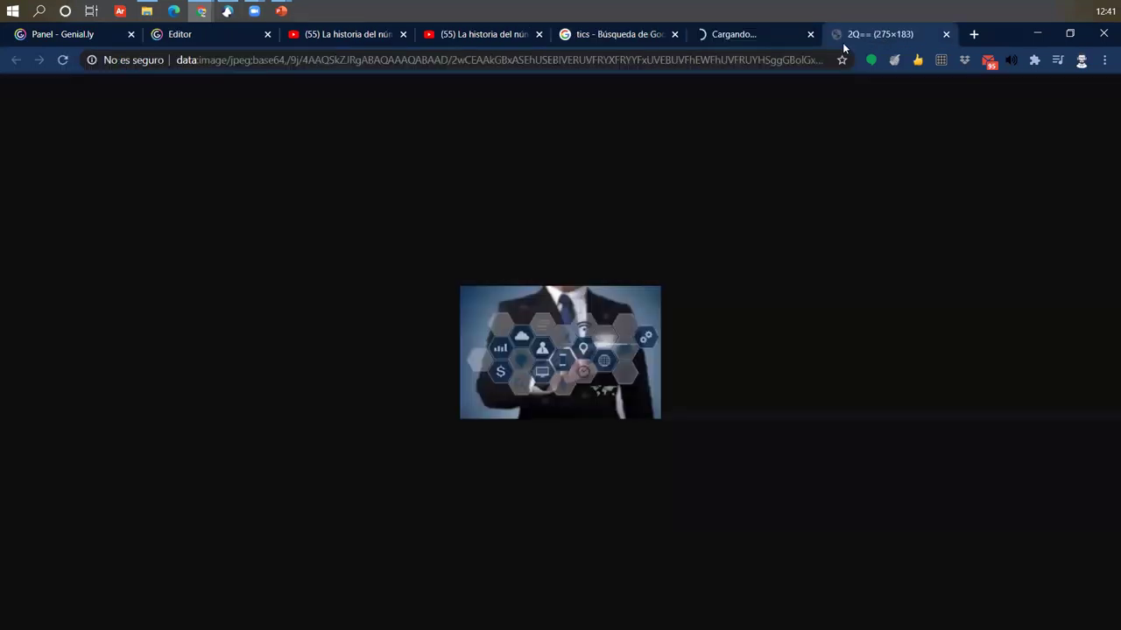
pyautogui.click(715, 61)
pyautogui.press('End')
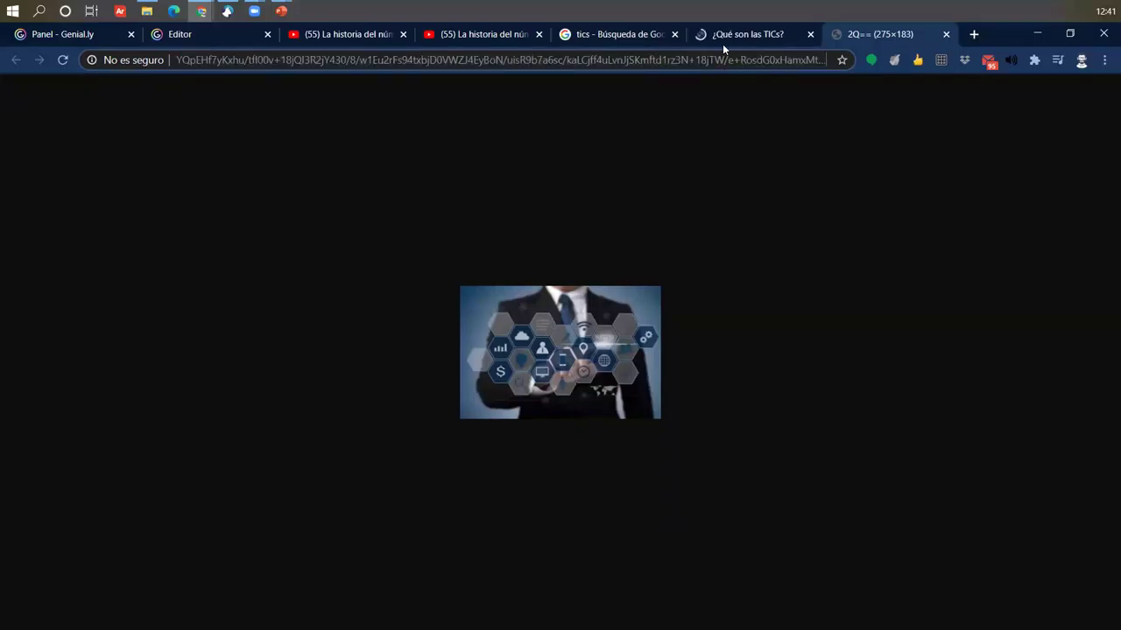
pyautogui.click(727, 41)
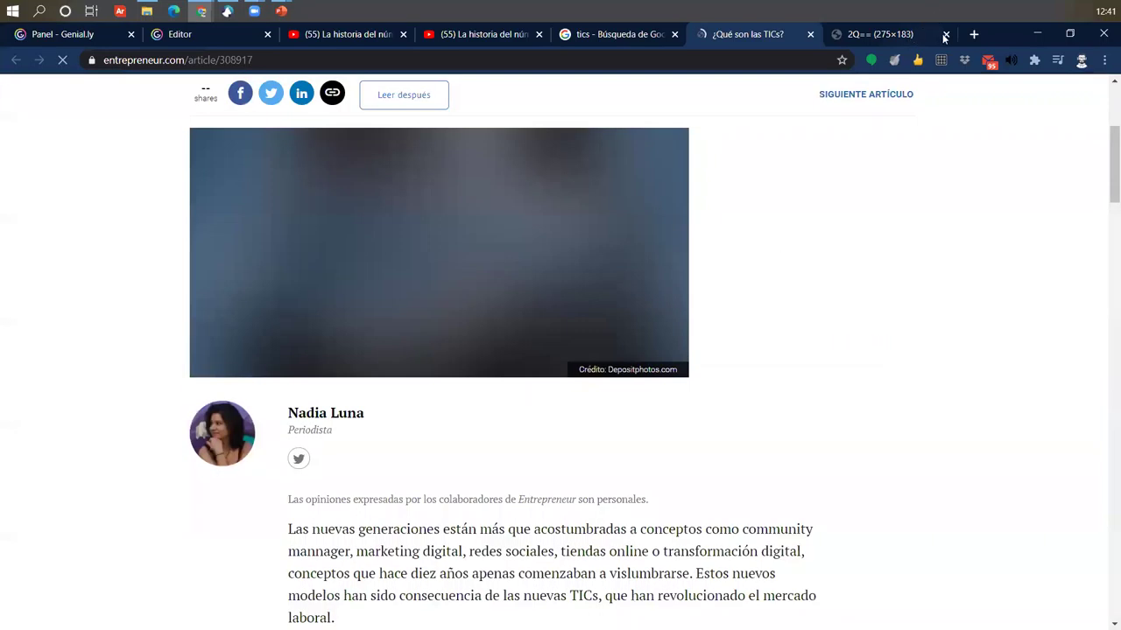
pyautogui.click(946, 34)
# Open the Entrepreneur article's main image in its own tab and copy its web address.
pyautogui.rightClick(463, 251)
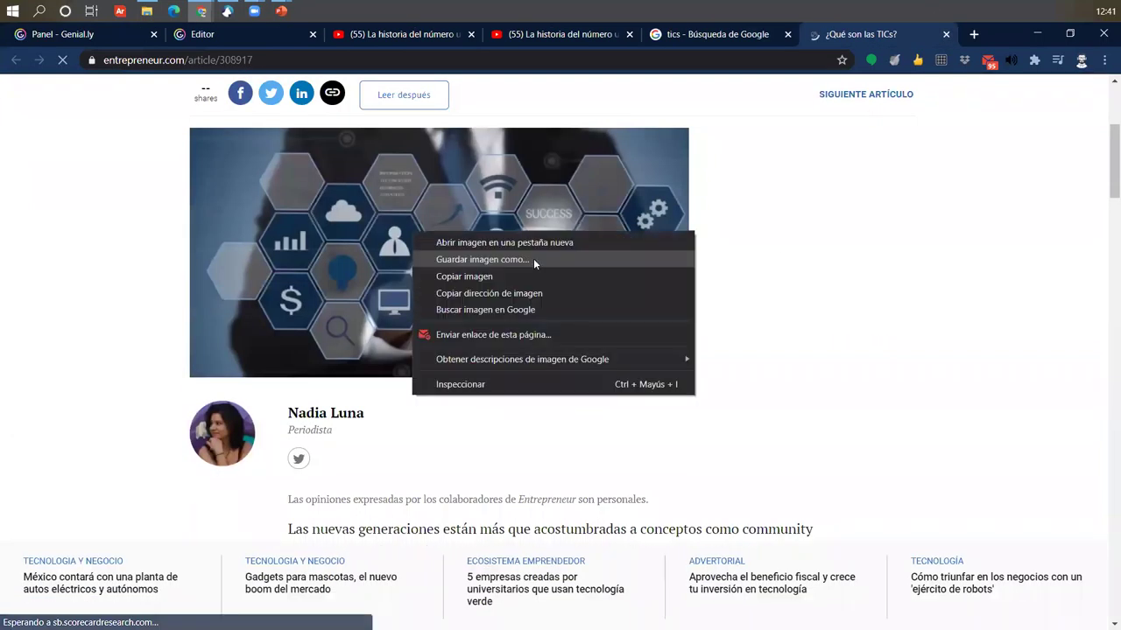
pyautogui.click(526, 243)
pyautogui.click(879, 35)
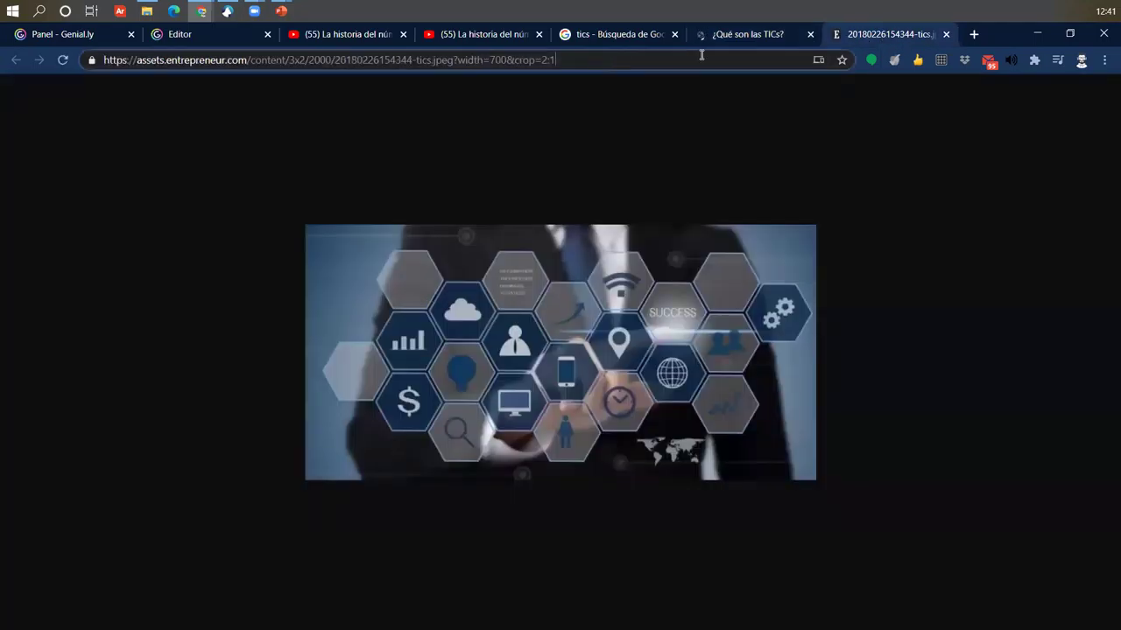
pyautogui.moveTo(629, 55); pyautogui.dragTo(35, 63)
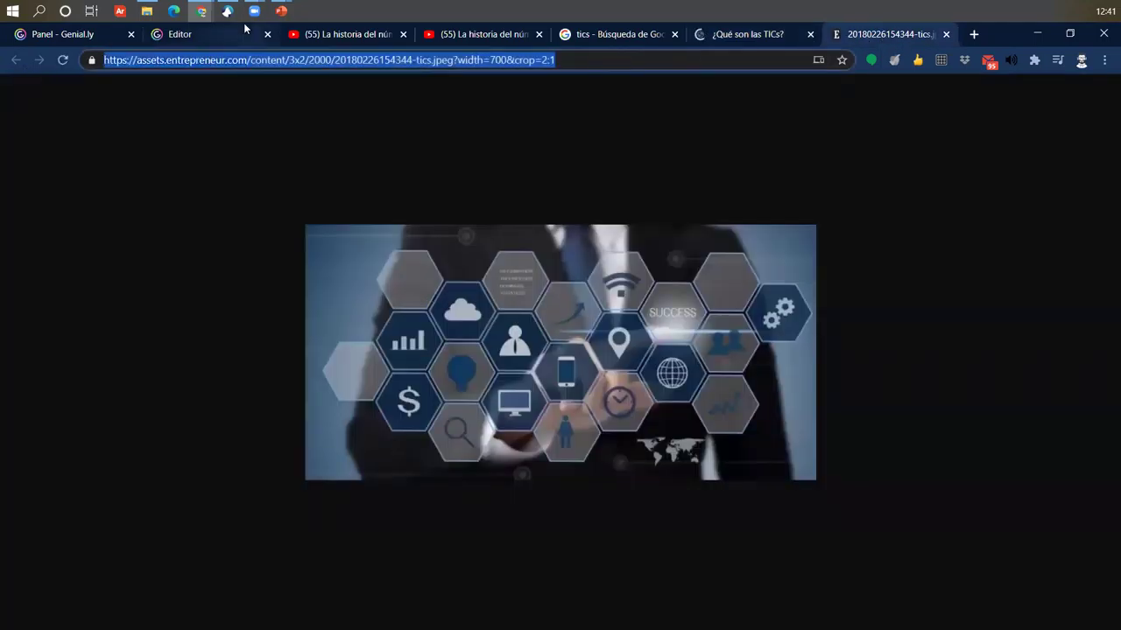
# Return to the Genially editor, insert the image from its copied web address and place it, scaled down, below the presenter line.
pyautogui.click(202, 37)
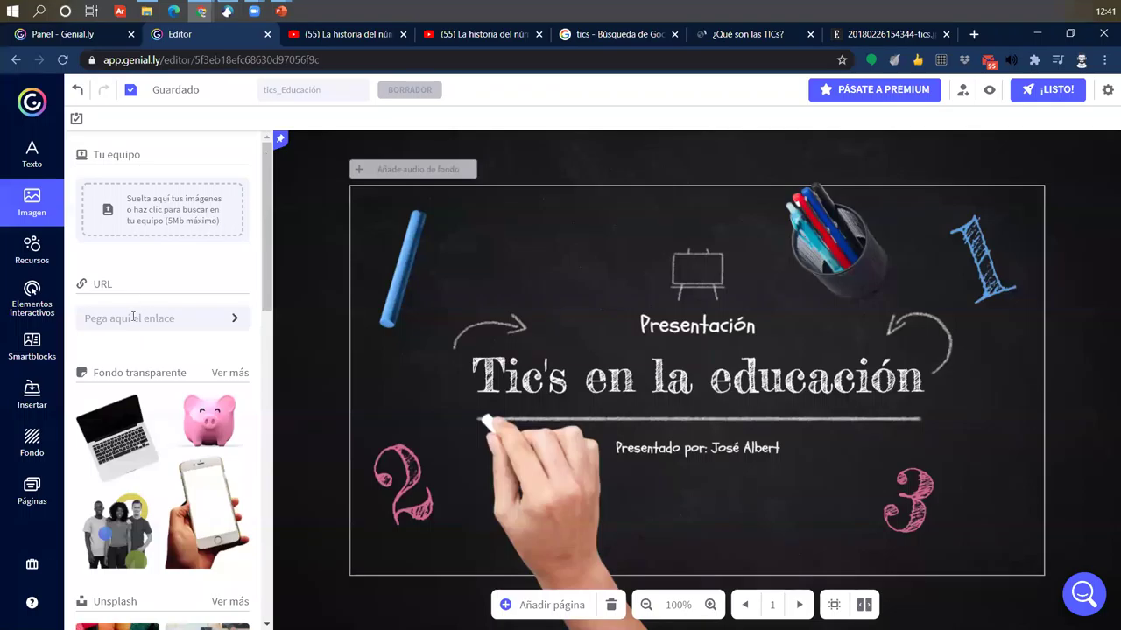
pyautogui.click(234, 322)
pyautogui.hotkey('ctrl', 'v')
pyautogui.press('Return')
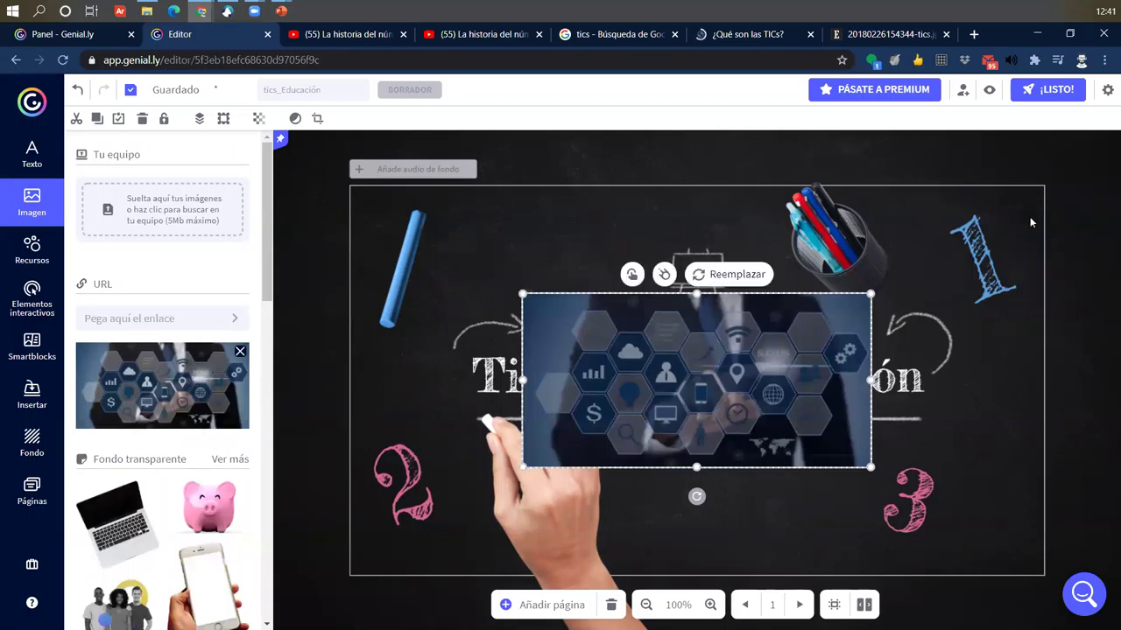
pyautogui.moveTo(773, 394); pyautogui.dragTo(708, 535)
pyautogui.click(671, 210)
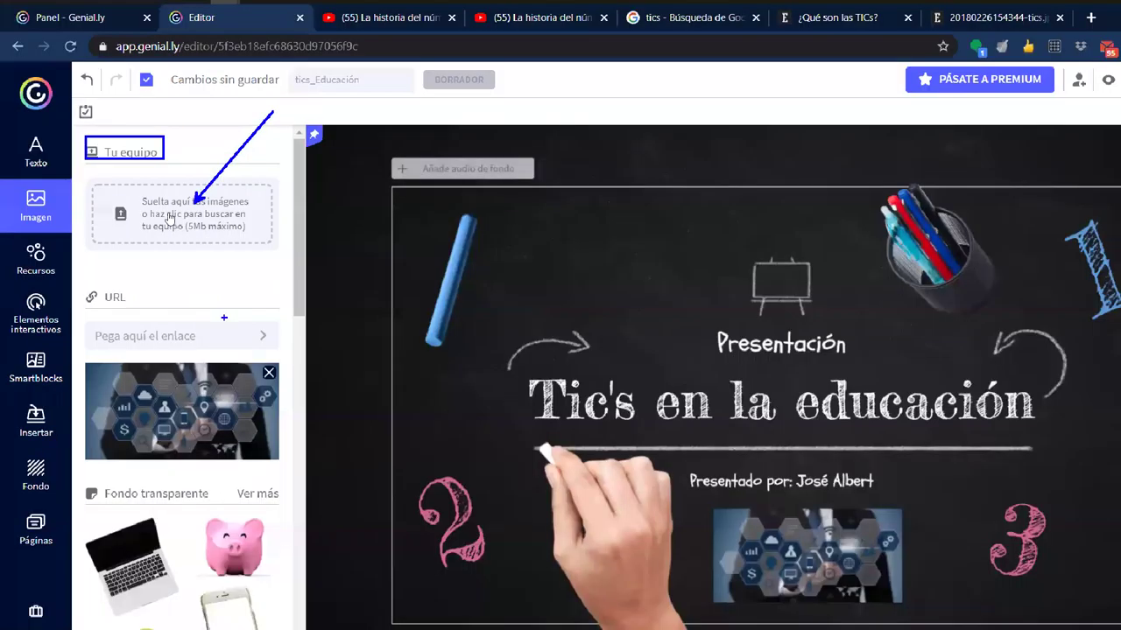
# Try to upload the image gmail1 from the Descargas folder, and remove it from the uploaded images.
pyautogui.click(171, 217)
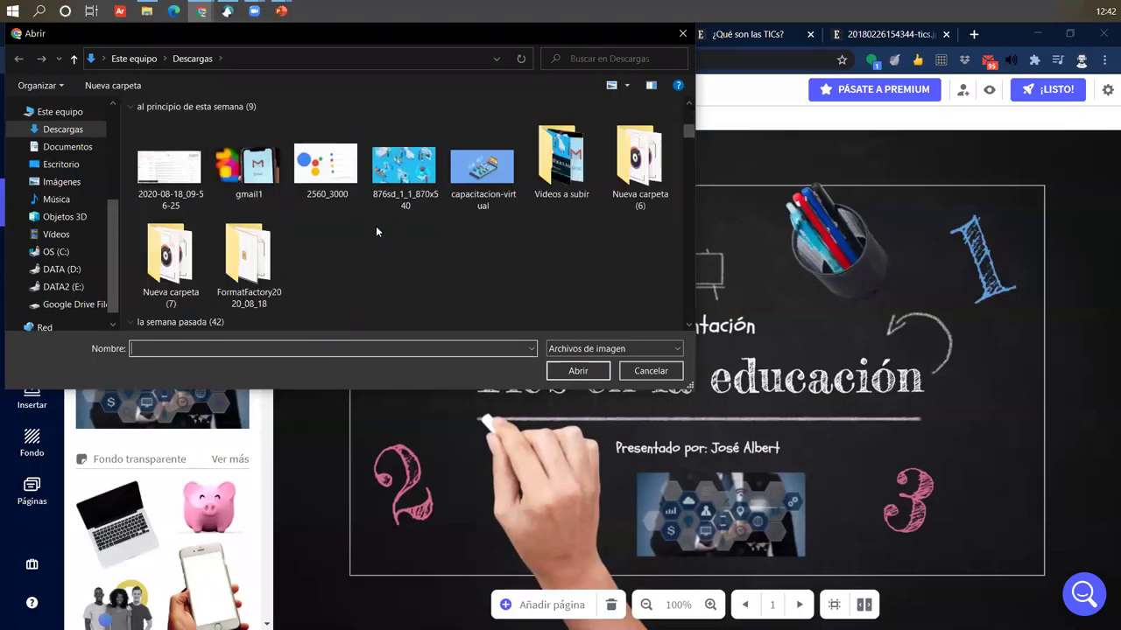
pyautogui.click(265, 156)
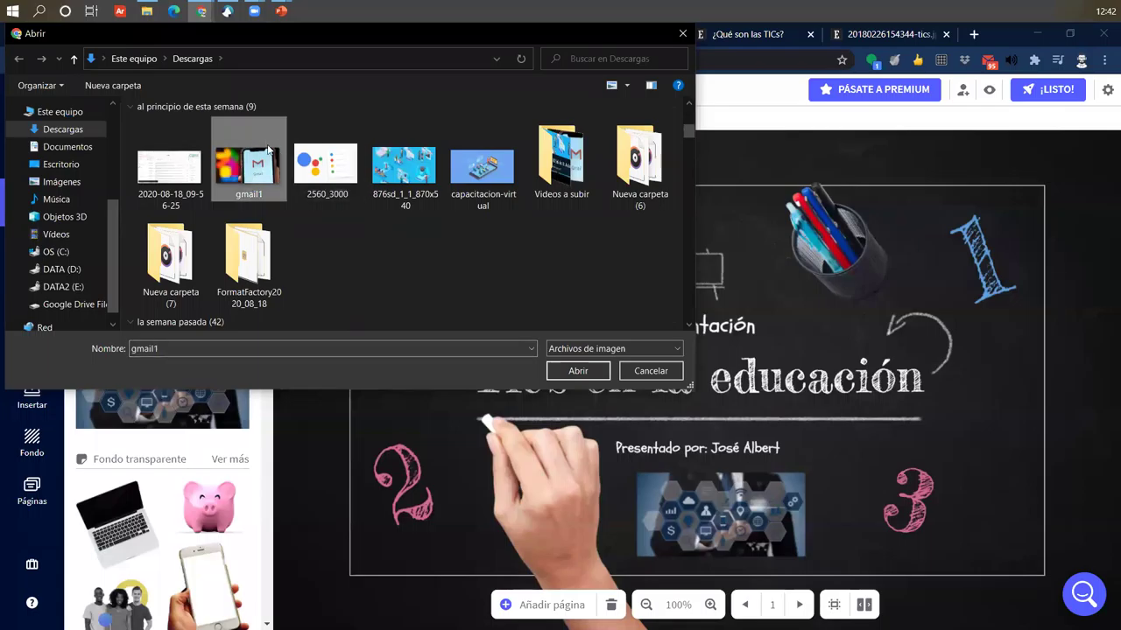
pyautogui.click(582, 376)
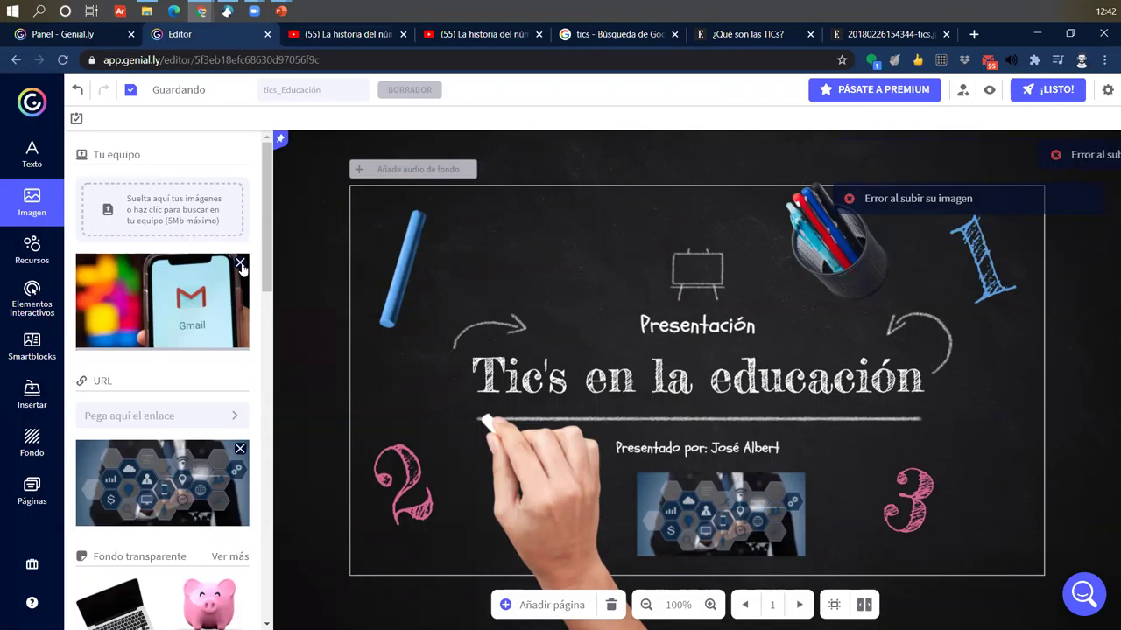
pyautogui.click(241, 266)
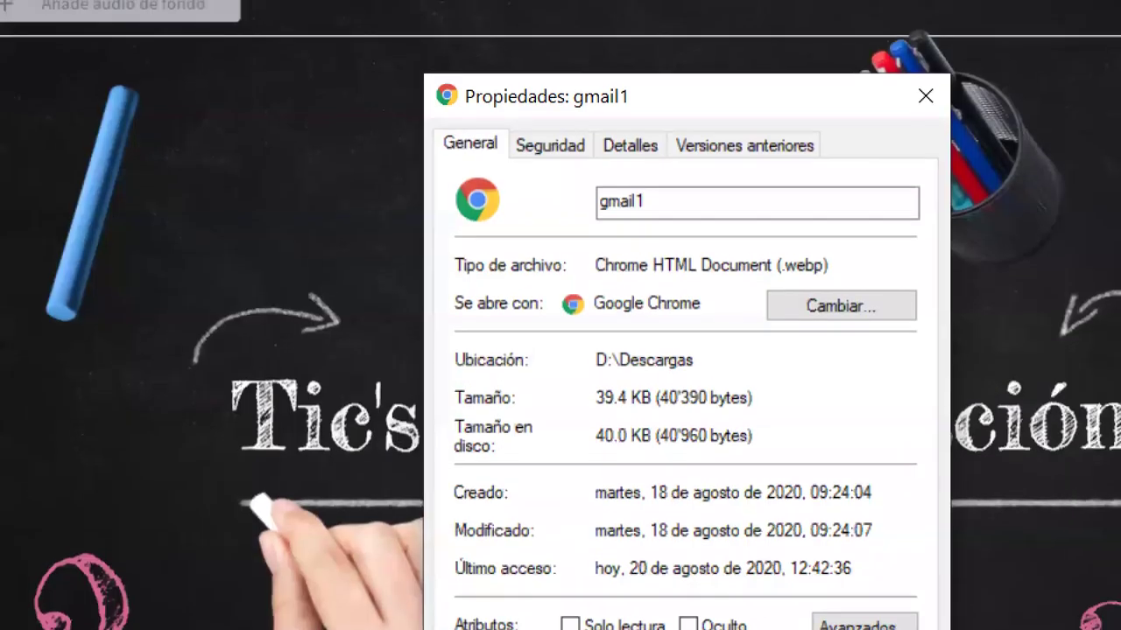
# Check the file type of gmail1 in its properties and close them.
pyautogui.moveTo(563, 232)
pyautogui.mouseDown()
pyautogui.moveTo(1058, 280)
pyautogui.moveTo(927, 278)
pyautogui.mouseUp()
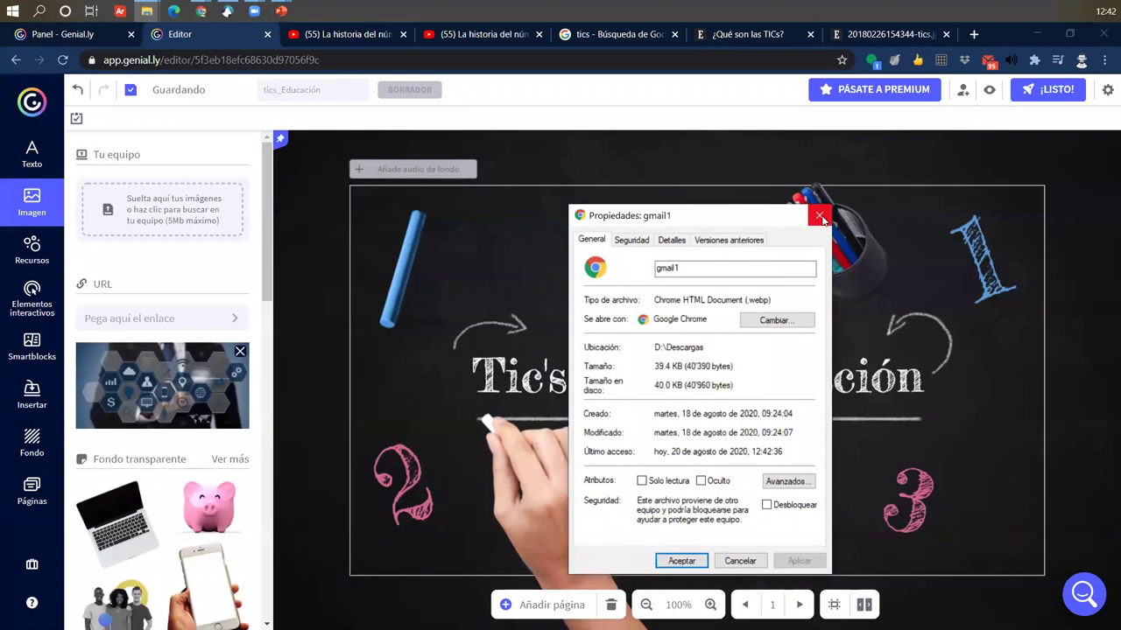
pyautogui.click(820, 216)
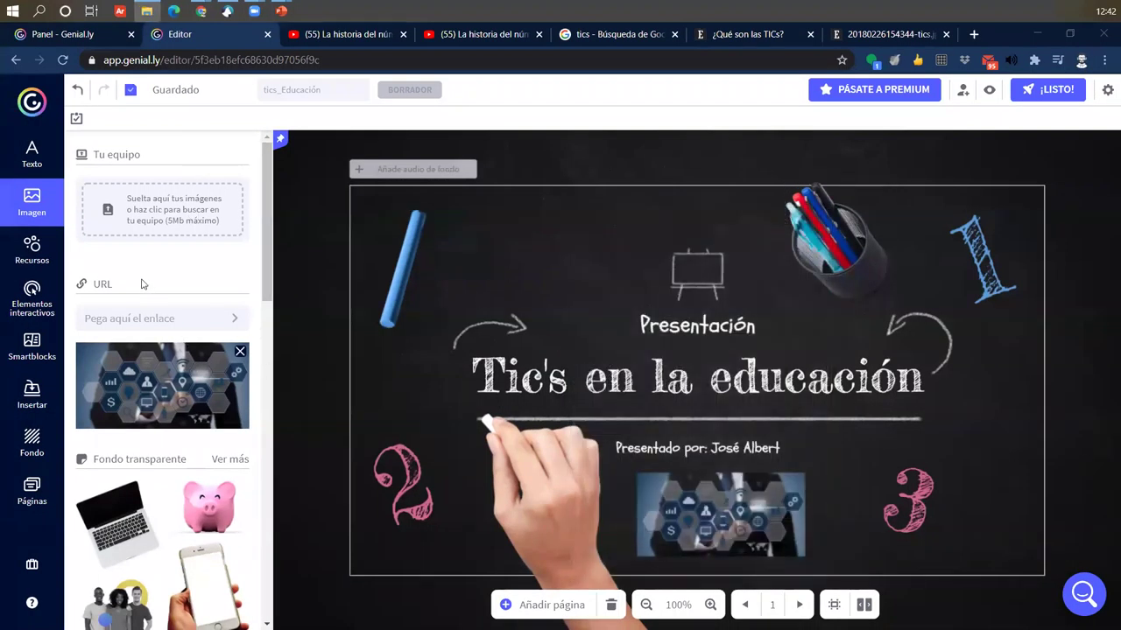
# Upload the image gmail1 from the FFOutput folder on the DATA2 (E:) drive.
pyautogui.click(166, 227)
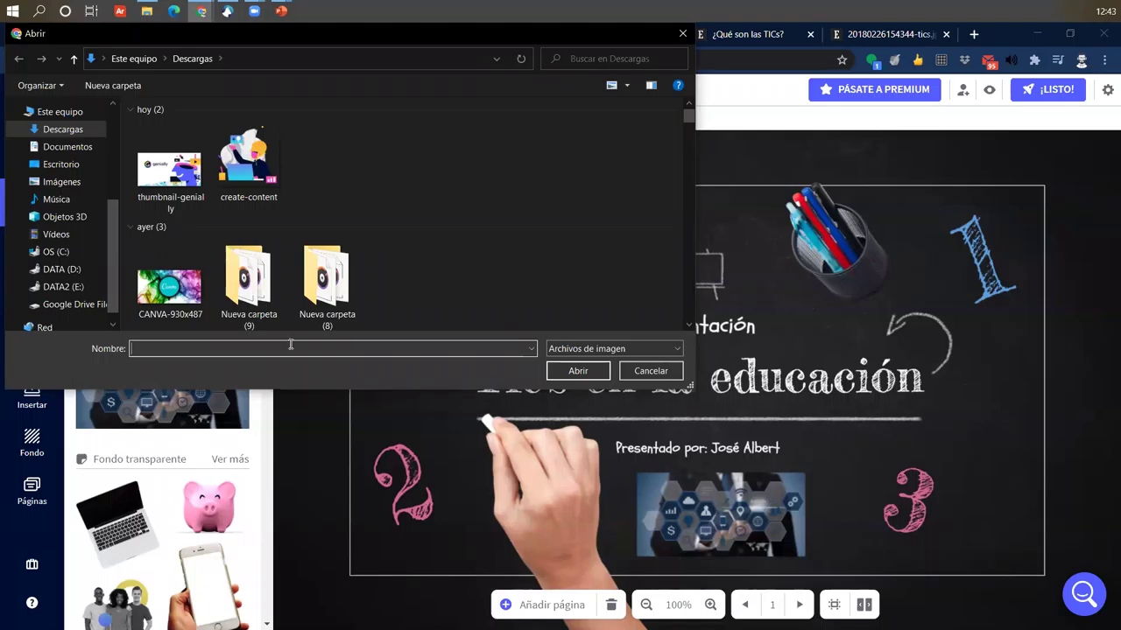
pyautogui.click(54, 289)
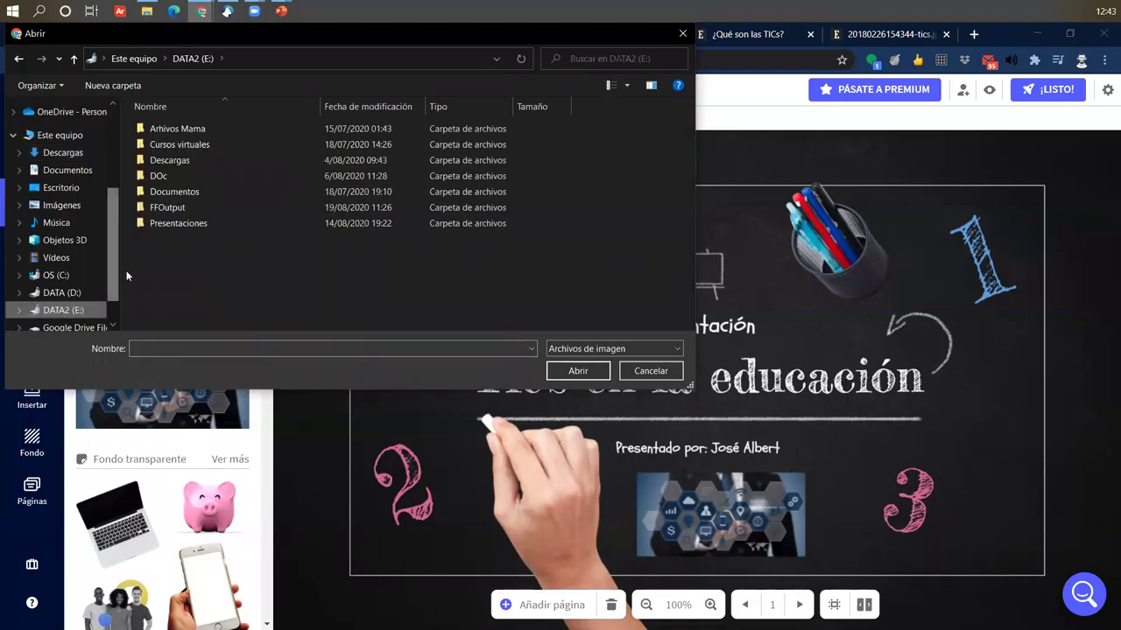
pyautogui.doubleClick(188, 208)
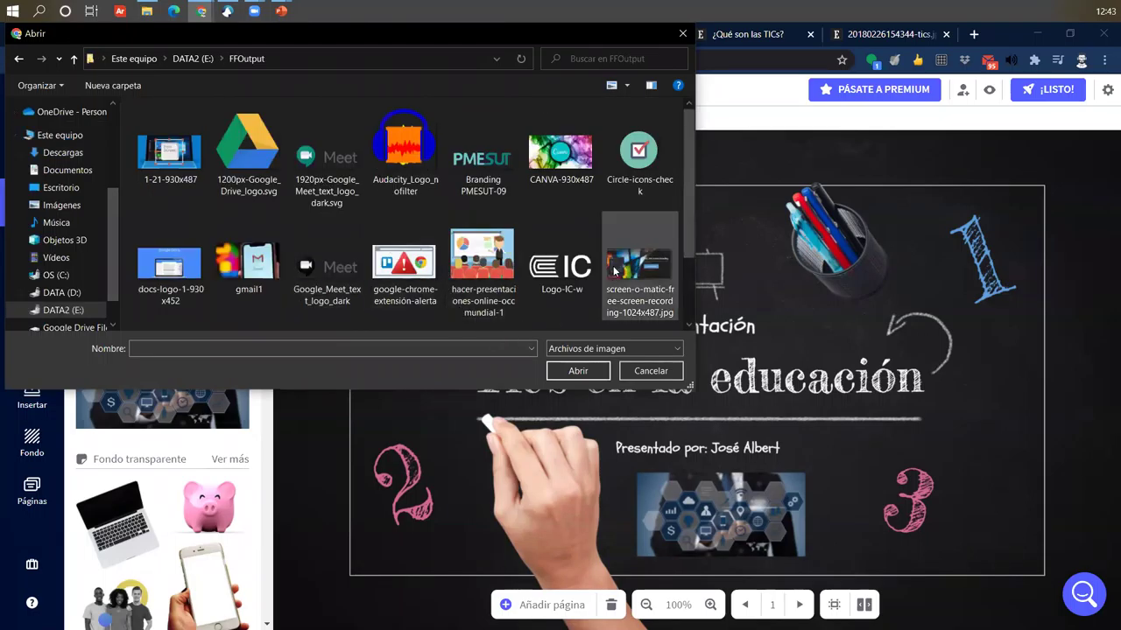
pyautogui.scroll(-2, 613, 265)
pyautogui.scroll(2, 613, 266)
pyautogui.click(248, 263)
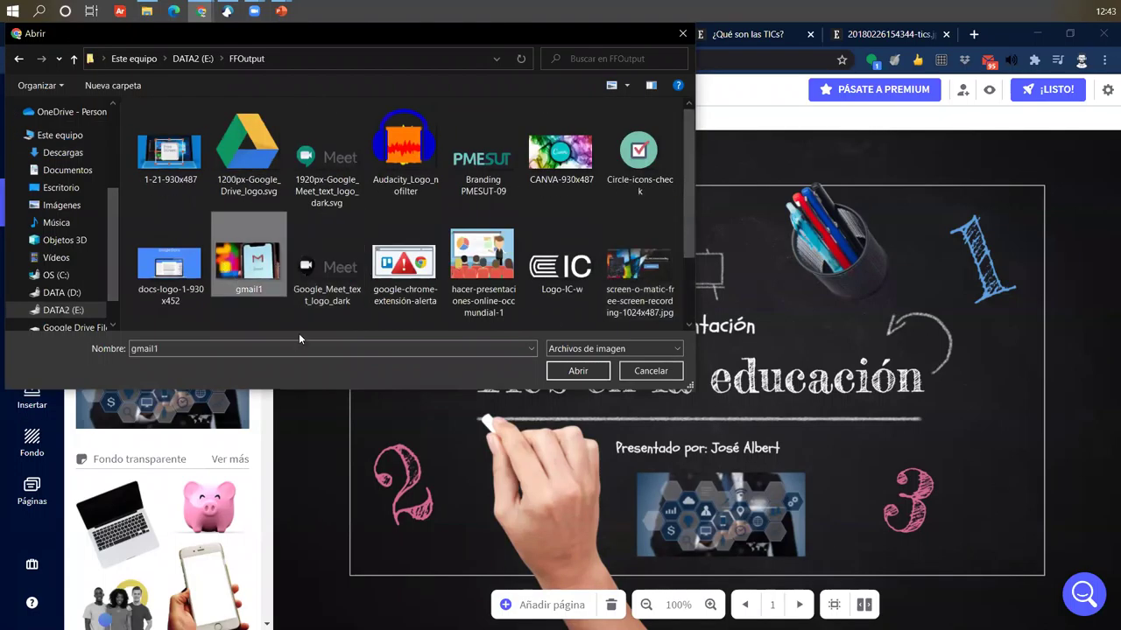
pyautogui.click(577, 370)
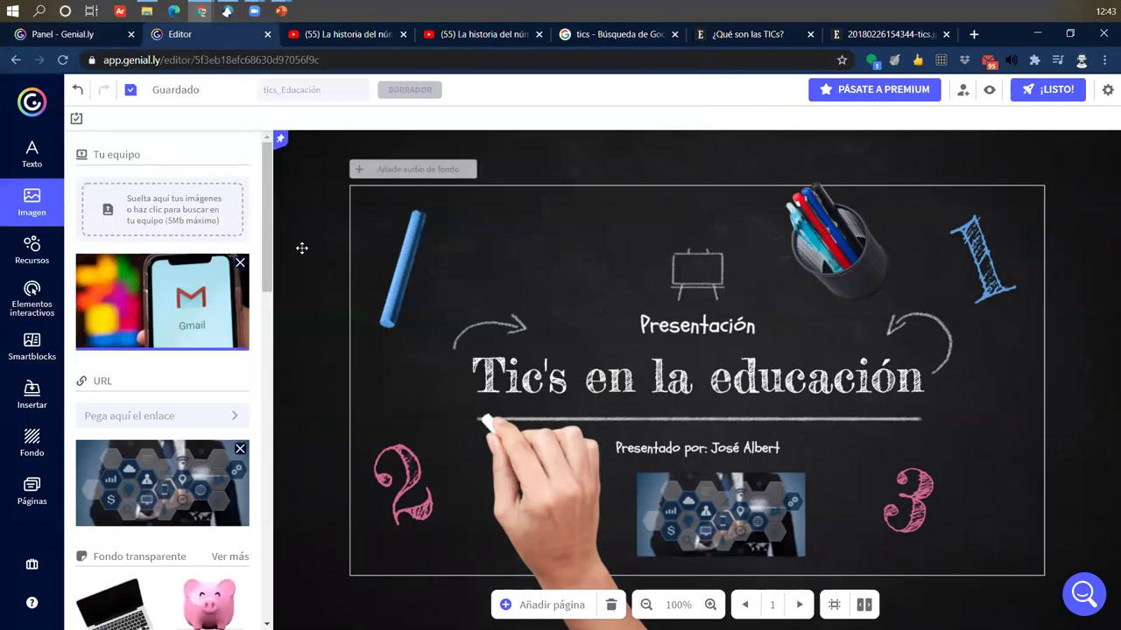
# Insert the uploaded Gmail image on the title slide, scale it down and place it above the title, beside the blue chalk.
pyautogui.click(168, 286)
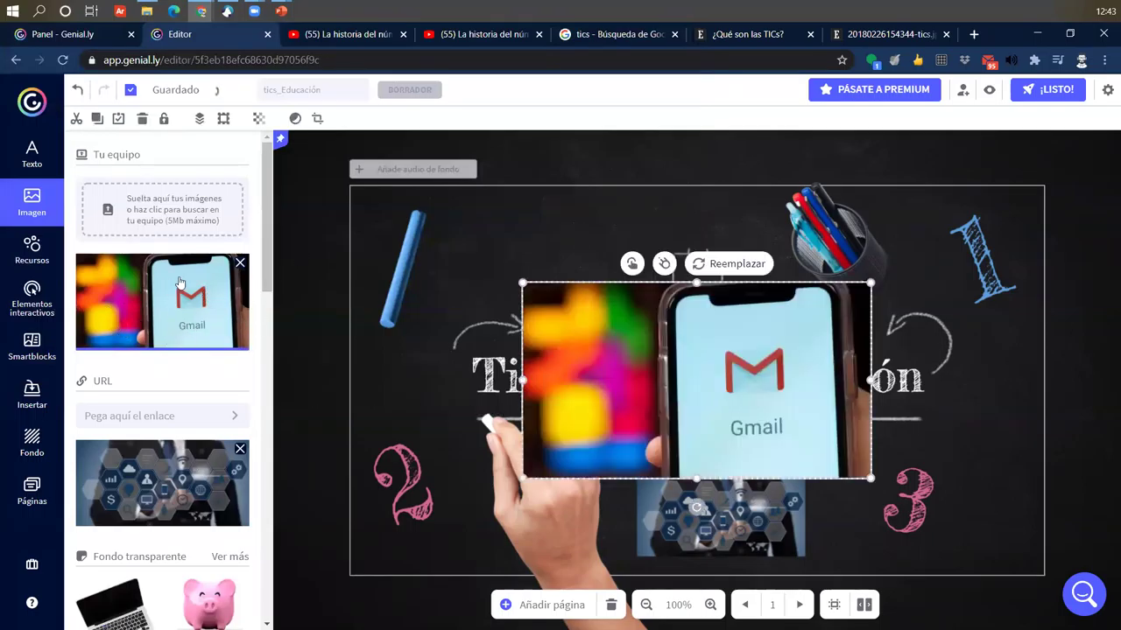
pyautogui.moveTo(656, 408); pyautogui.dragTo(593, 300)
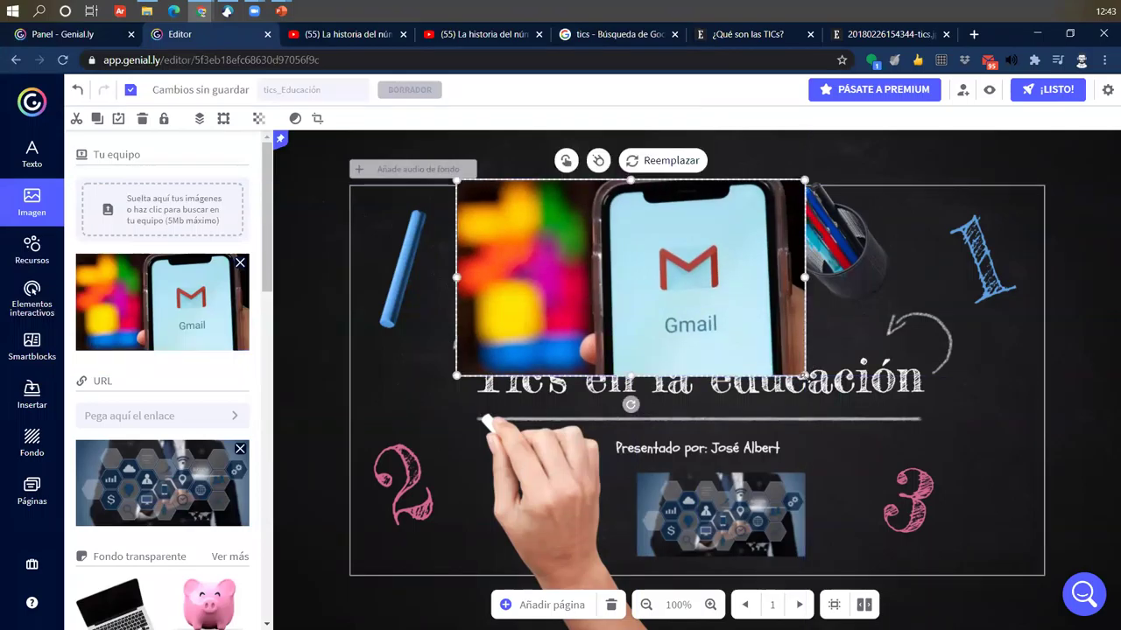
pyautogui.moveTo(806, 375); pyautogui.dragTo(584, 268)
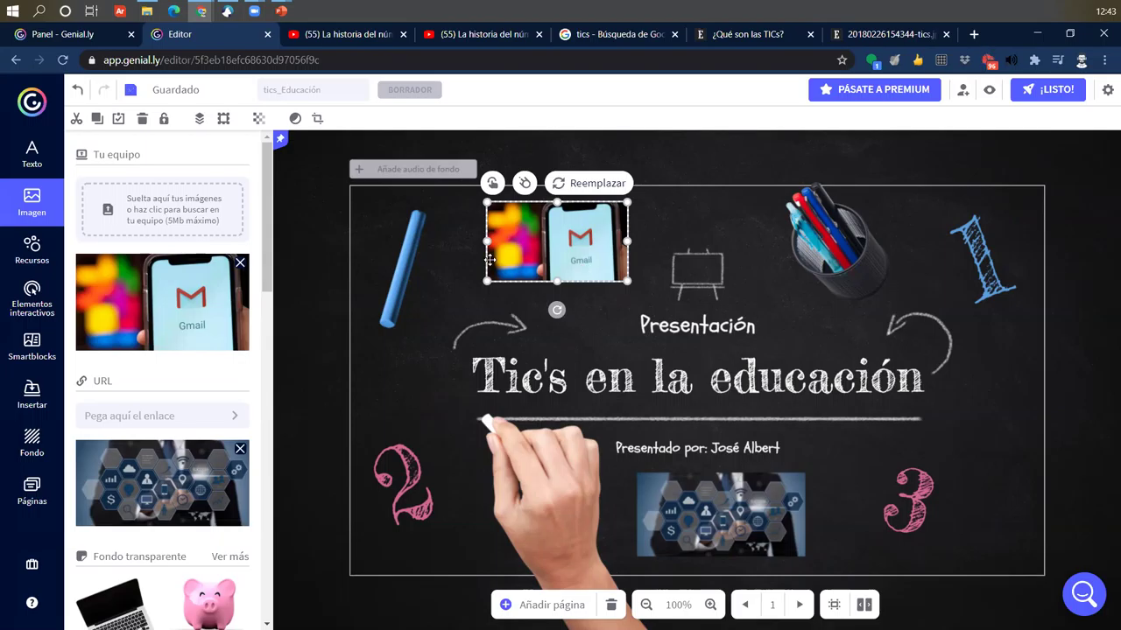
# Remove the Gmail thumbnail from the uploaded images and the TICs thumbnail from the URL images.
pyautogui.click(725, 511)
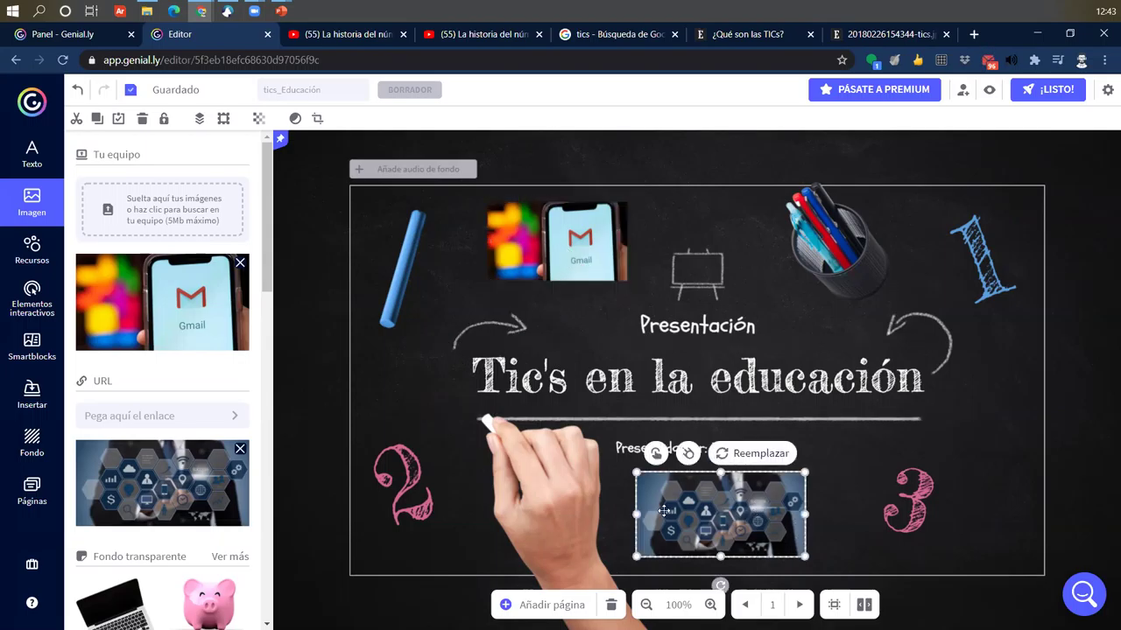
pyautogui.scroll(-2, 219, 501)
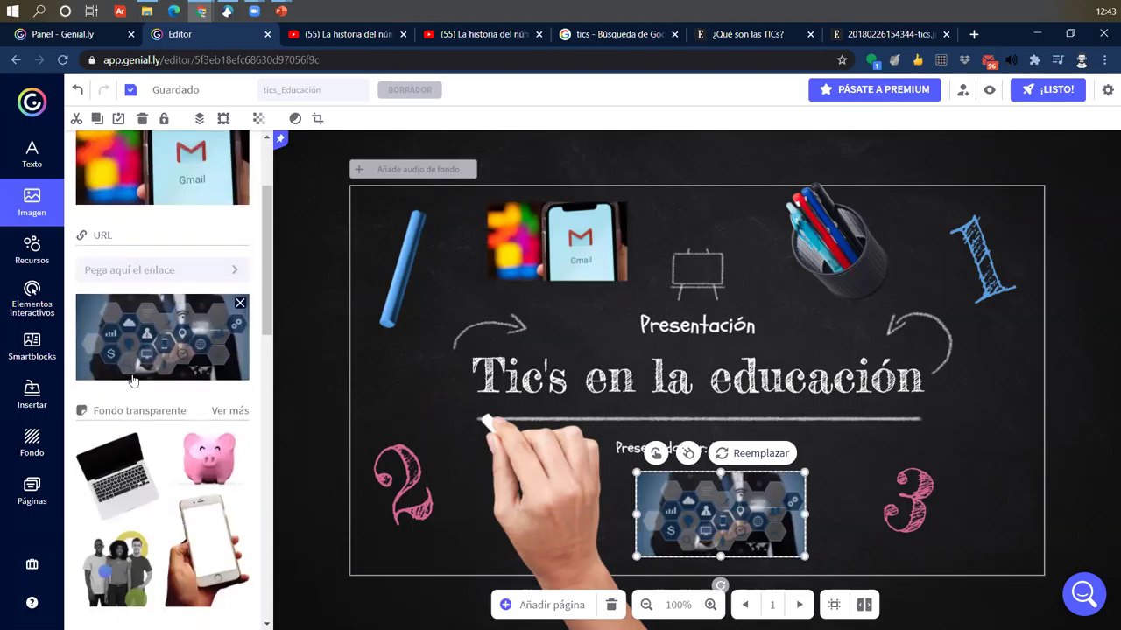
pyautogui.scroll(2, 230, 325)
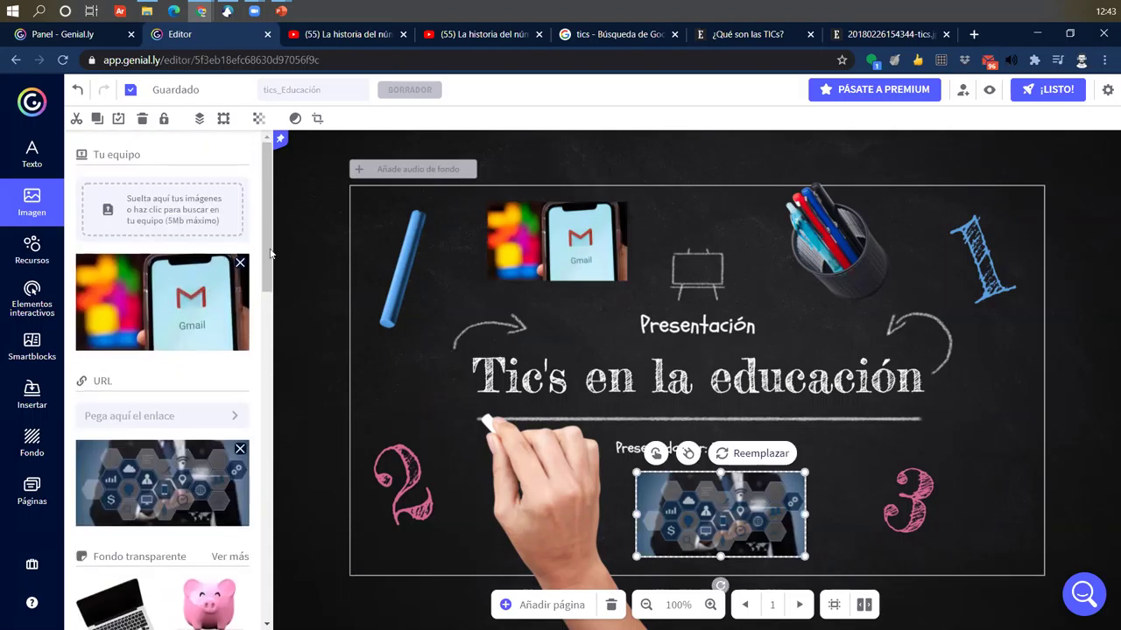
pyautogui.click(240, 261)
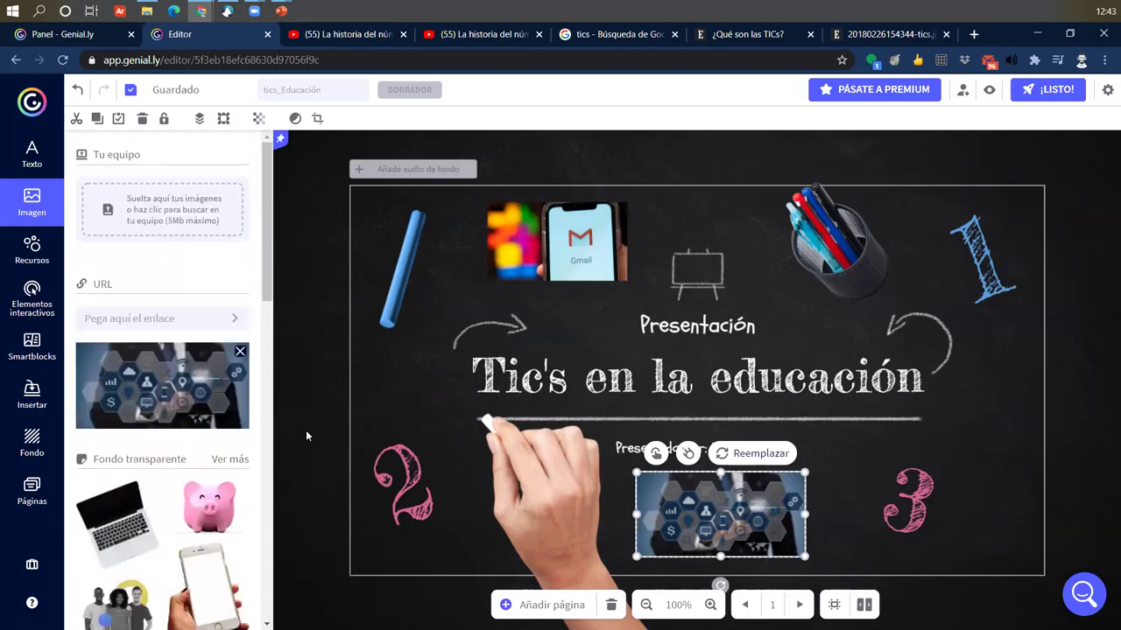
pyautogui.click(240, 351)
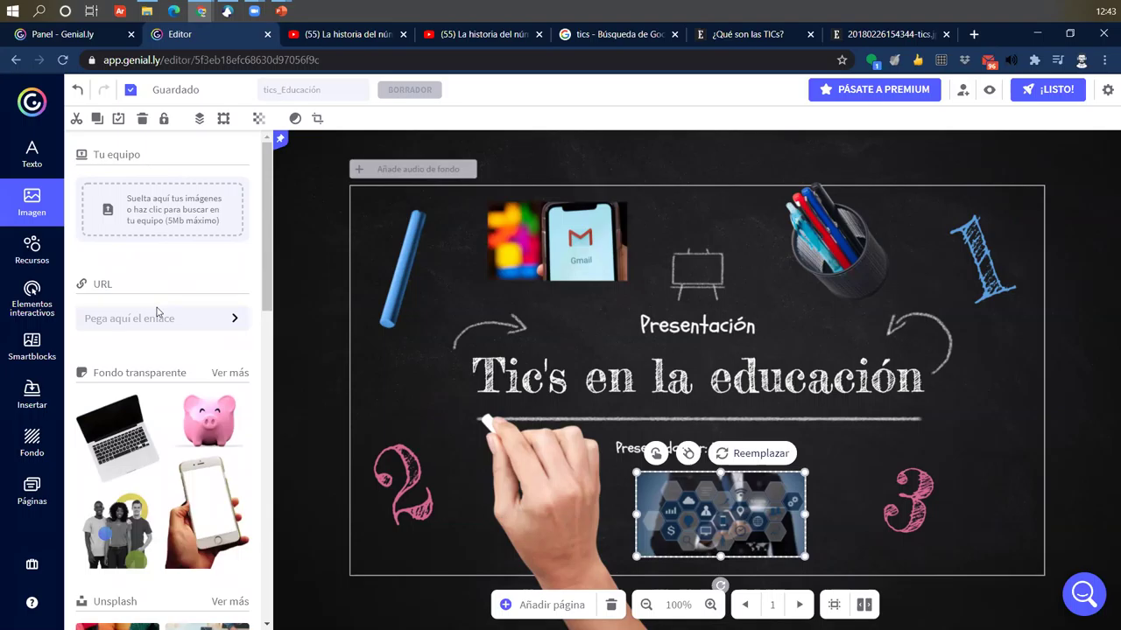
pyautogui.click(653, 163)
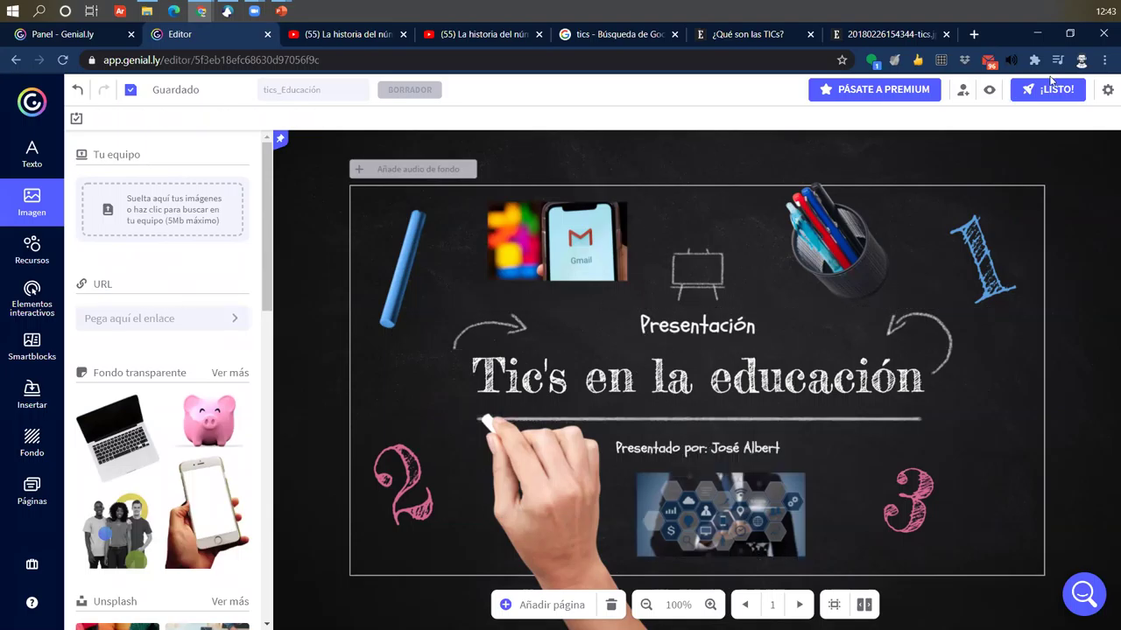
# Preview the presentation, return to editing and show its list of pages.
pyautogui.click(989, 90)
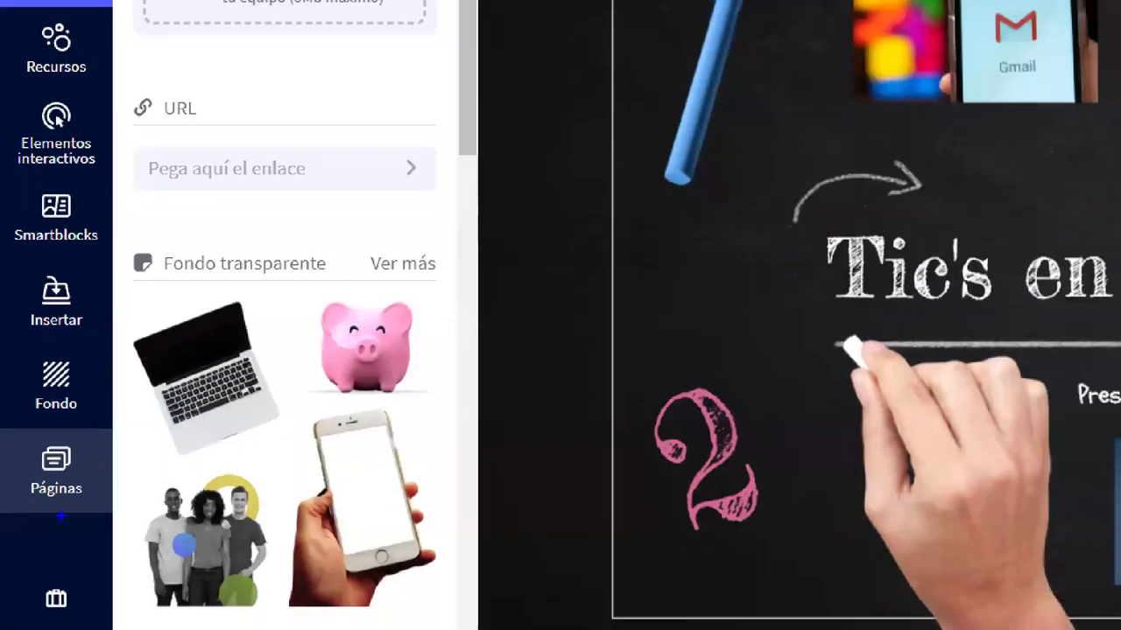
pyautogui.click(56, 473)
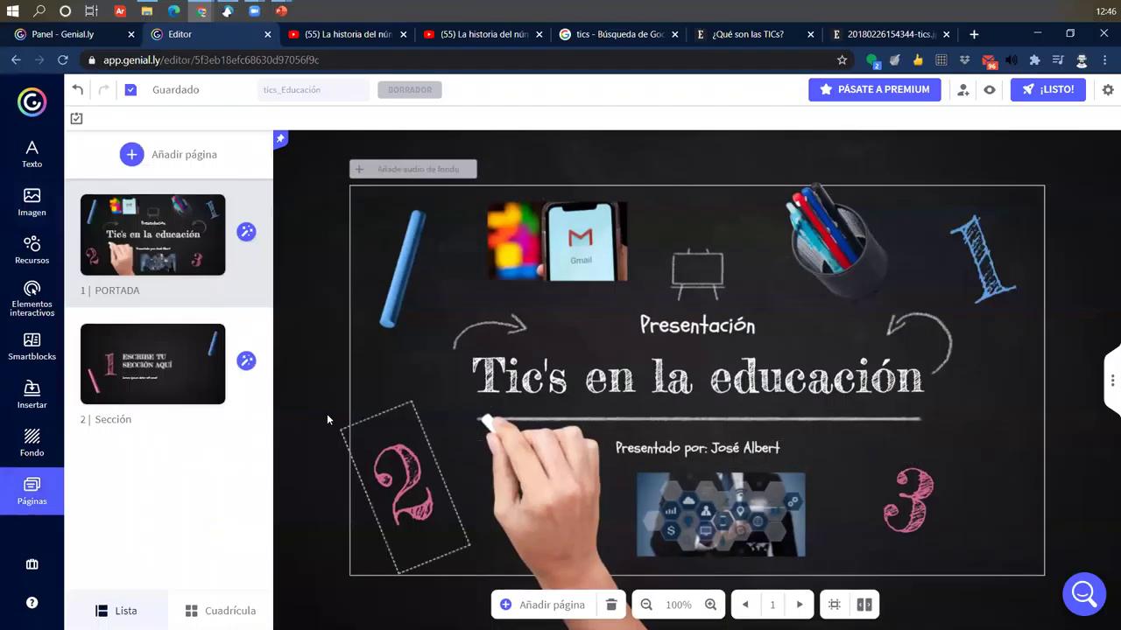
# Browse the template's pages, the Genially template categories and the own creations available for adding to the presentation after the section page.
pyautogui.click(162, 376)
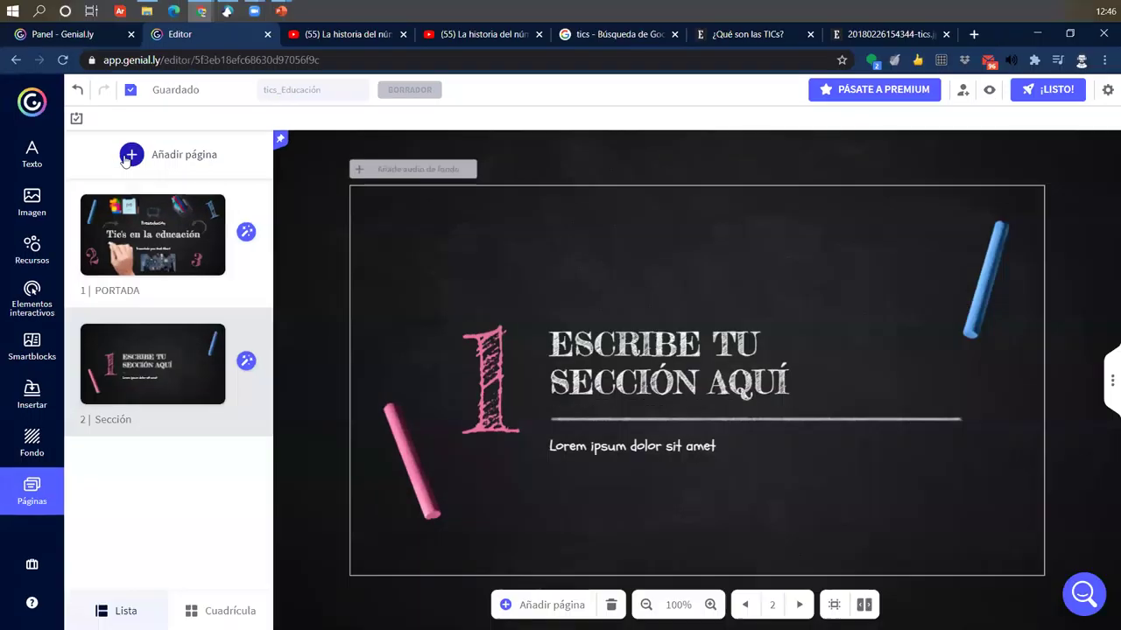
pyautogui.click(129, 156)
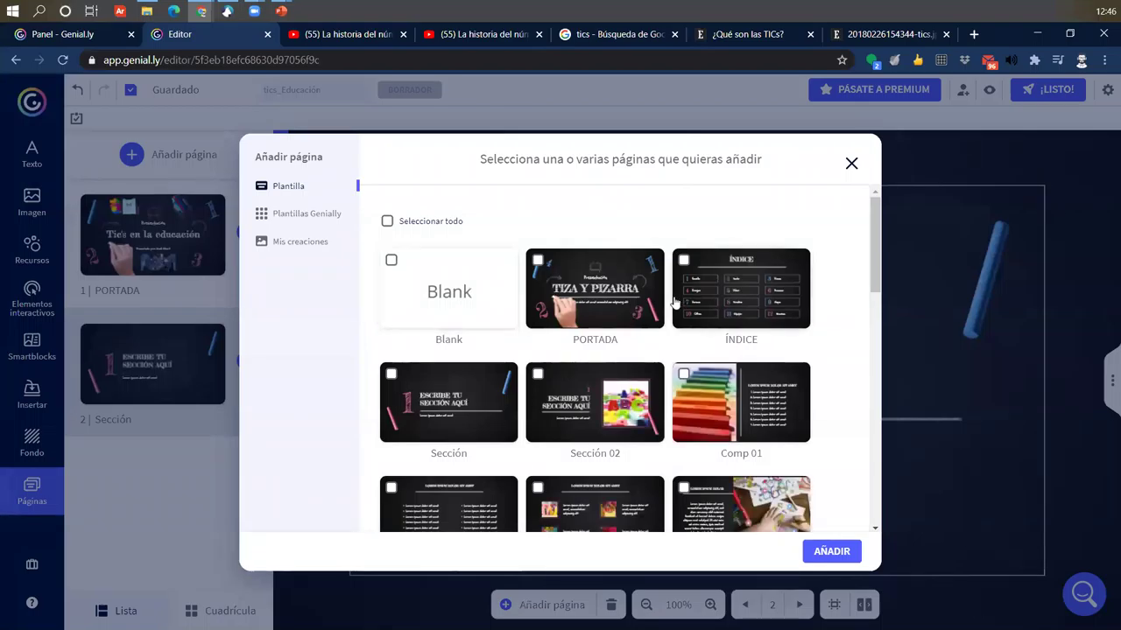
pyautogui.scroll(-3, 692, 431)
pyautogui.scroll(-6, 692, 431)
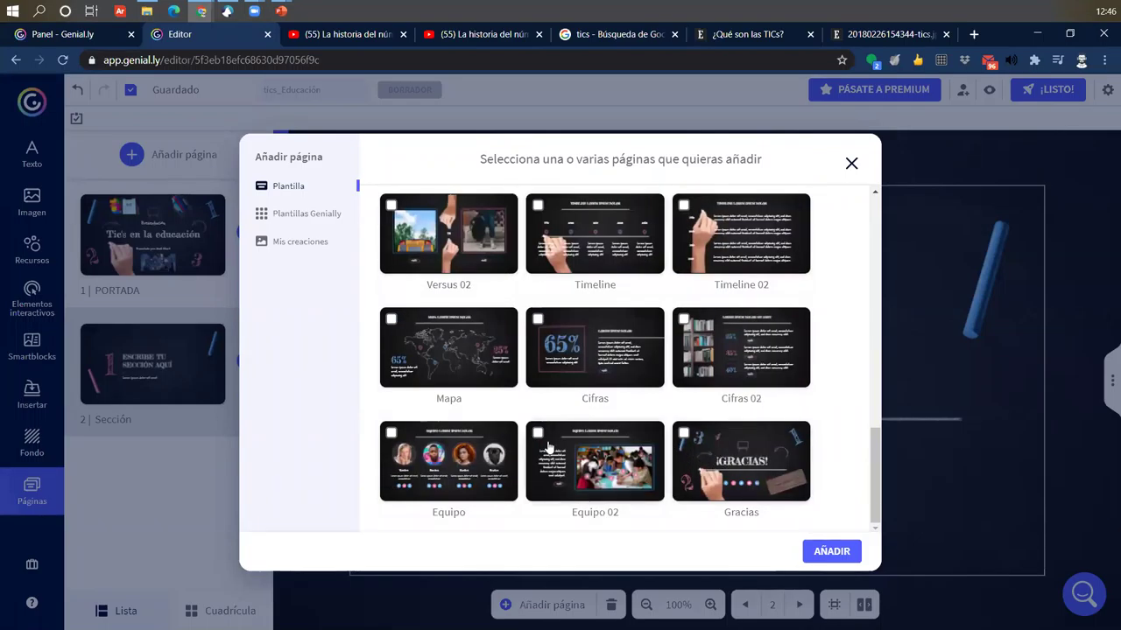
pyautogui.scroll(2, 520, 438)
pyautogui.scroll(10, 520, 438)
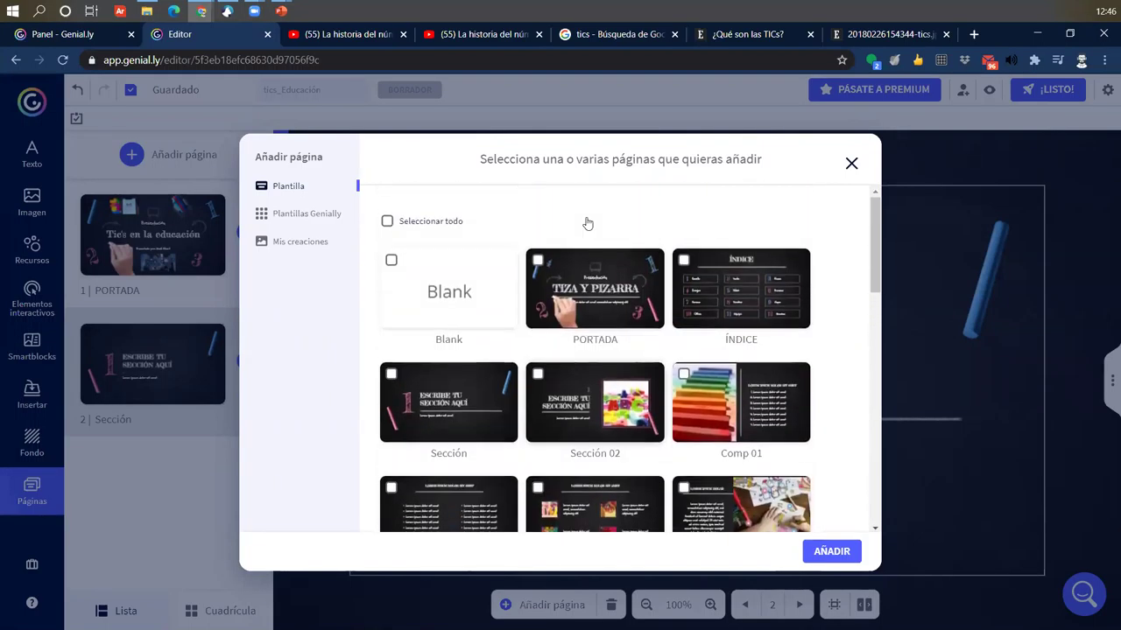
pyautogui.click(324, 217)
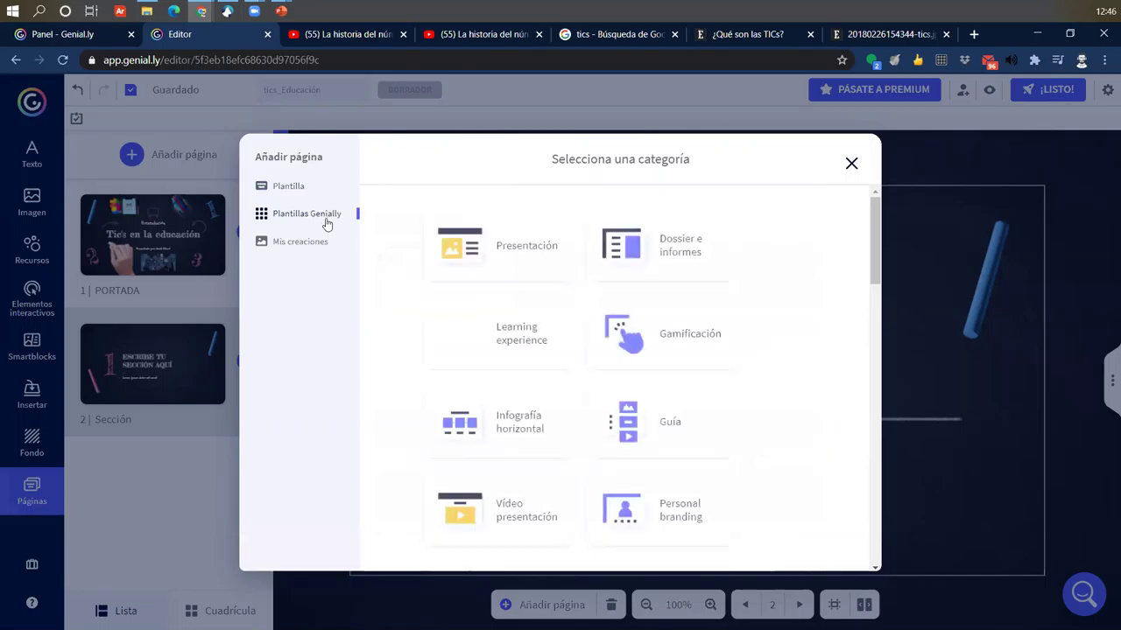
pyautogui.scroll(-3, 645, 460)
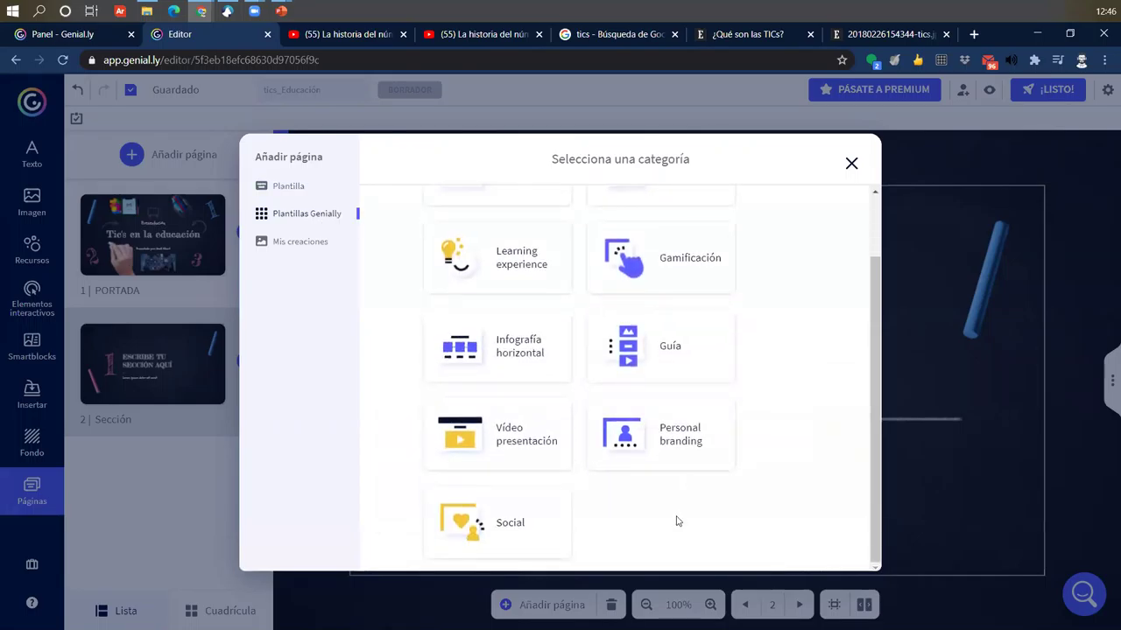
pyautogui.scroll(3, 675, 520)
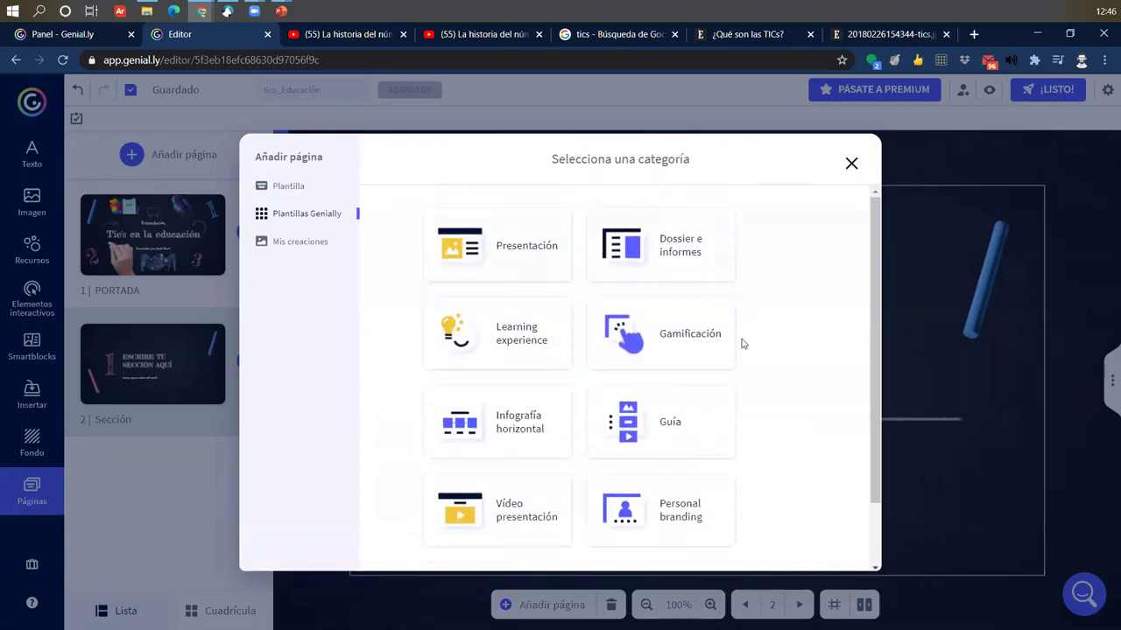
pyautogui.click(278, 244)
# Add the template's Gracias page as the third page of the presentation and check it against the section page.
pyautogui.click(292, 188)
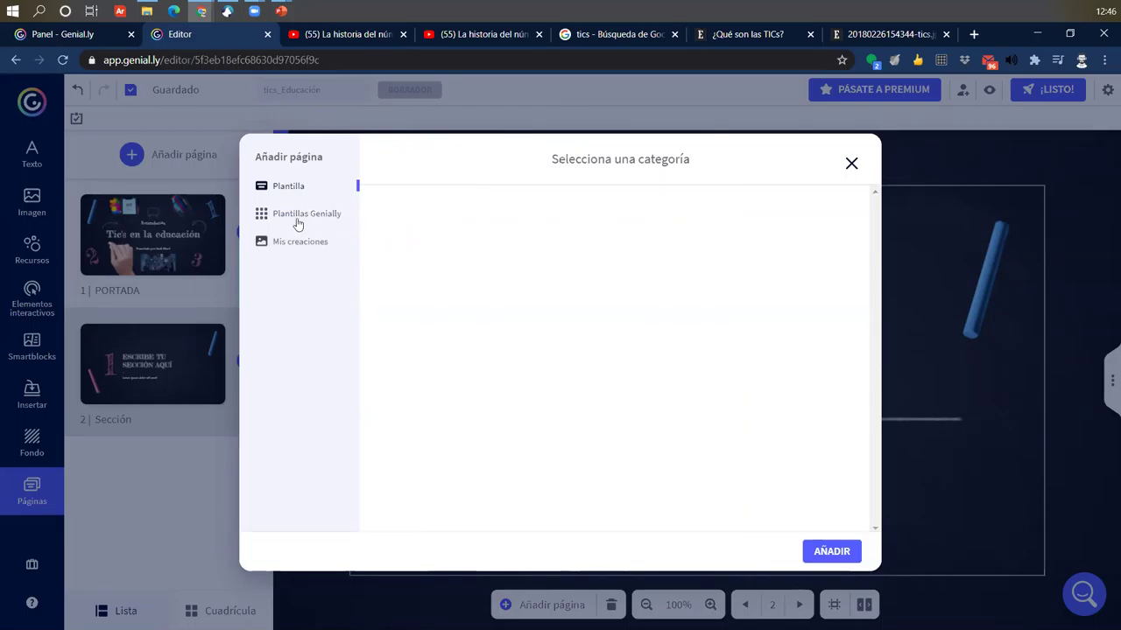
pyautogui.click(288, 186)
pyautogui.scroll(-15, 835, 338)
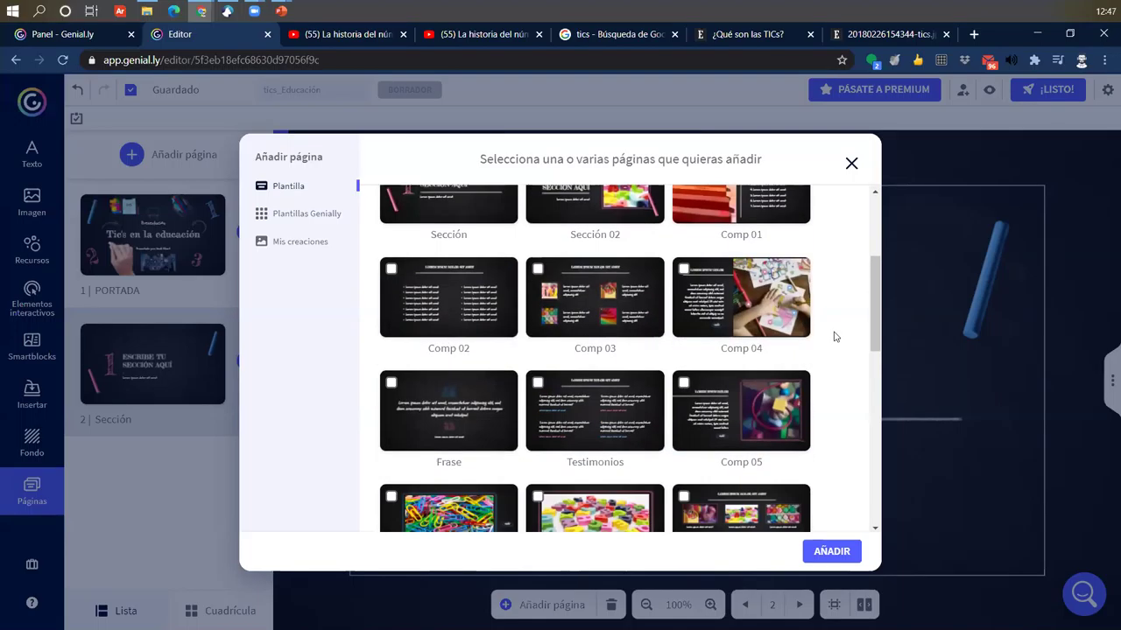
pyautogui.scroll(-2, 834, 337)
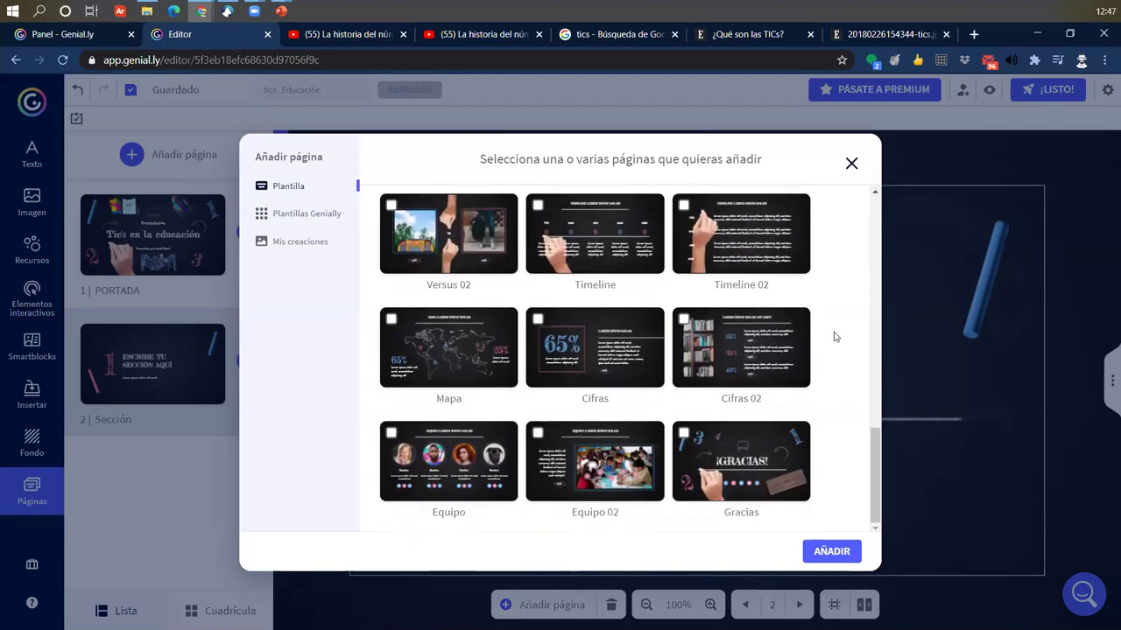
pyautogui.click(692, 442)
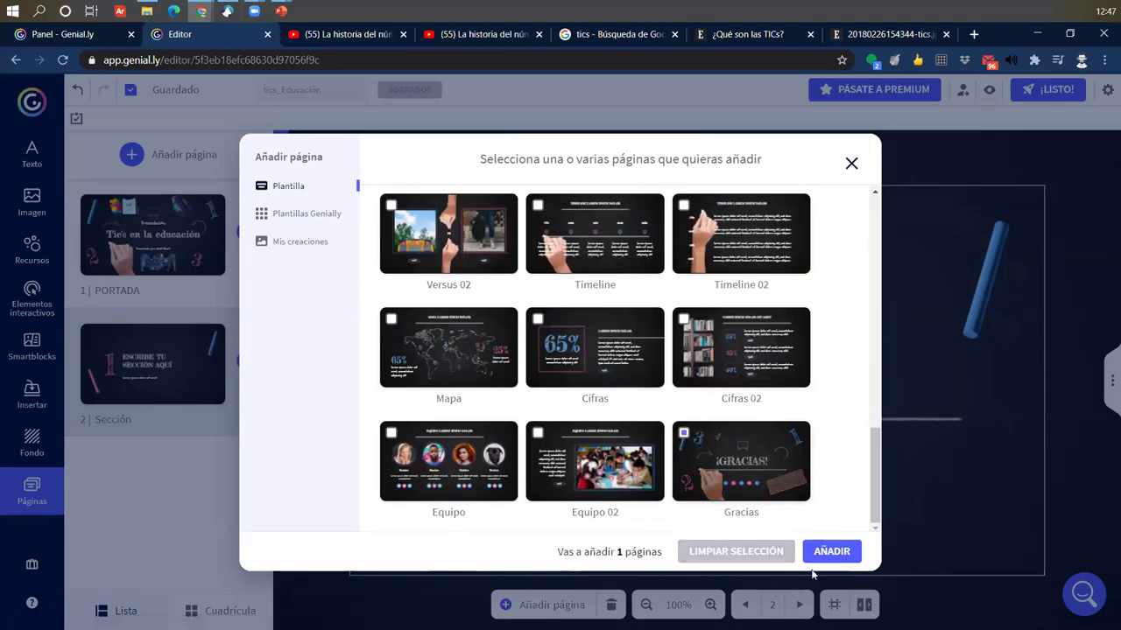
pyautogui.click(834, 554)
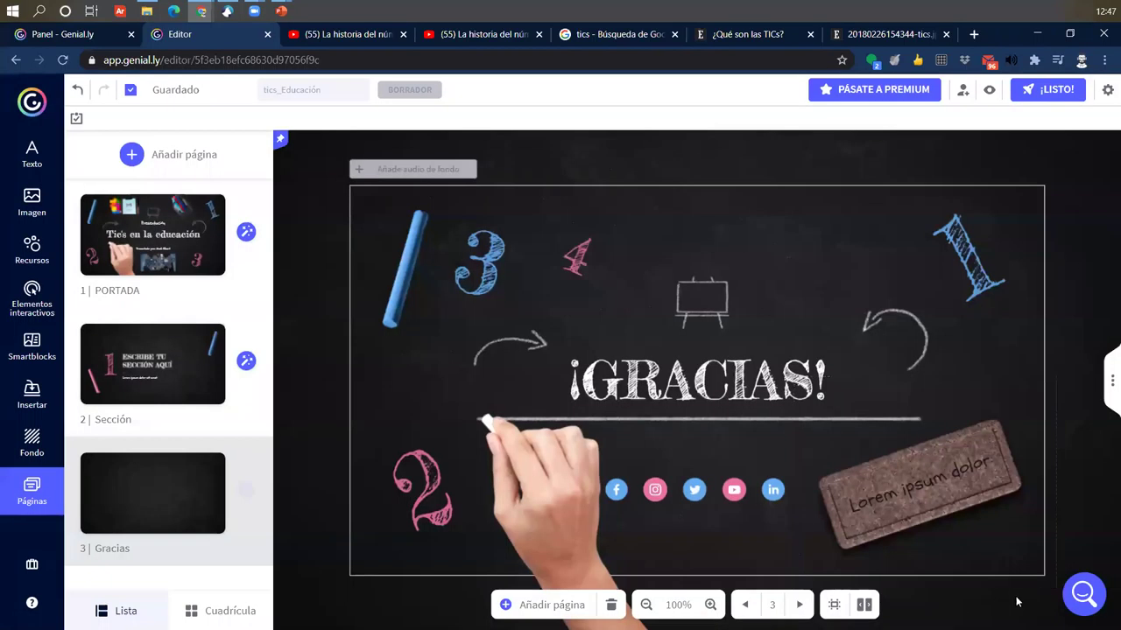
pyautogui.click(175, 392)
pyautogui.click(162, 497)
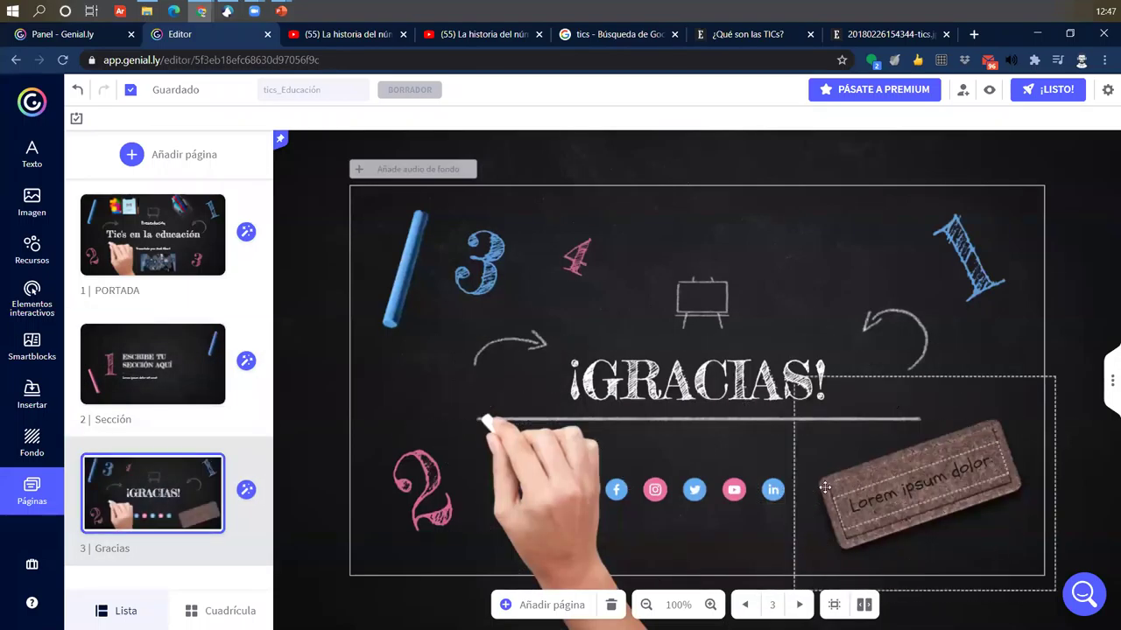
pyautogui.click(704, 302)
# Delete the section title and the Lorem ipsum subtitle from page 2.
pyautogui.click(154, 364)
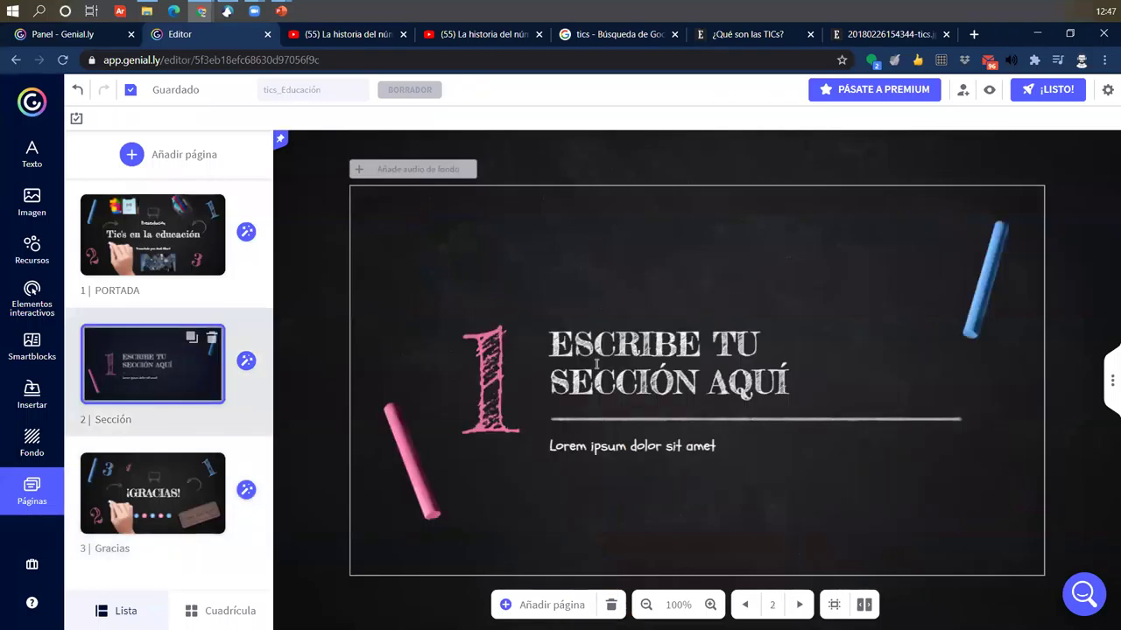
pyautogui.click(582, 343)
pyautogui.press('Delete')
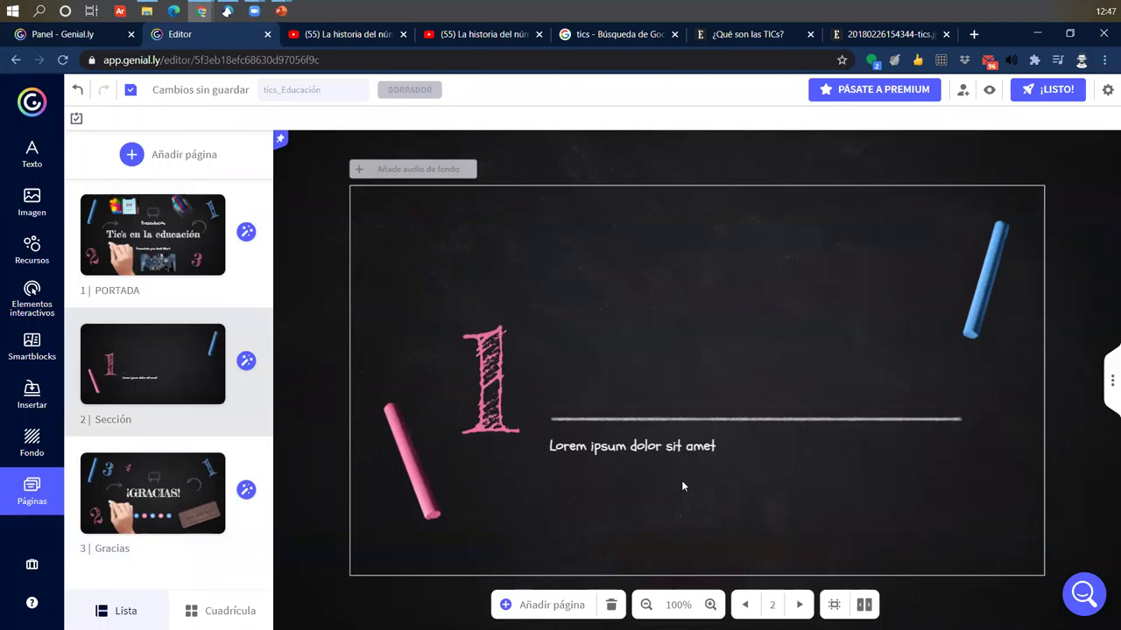
pyautogui.doubleClick(659, 448)
pyautogui.press('BackSpace')
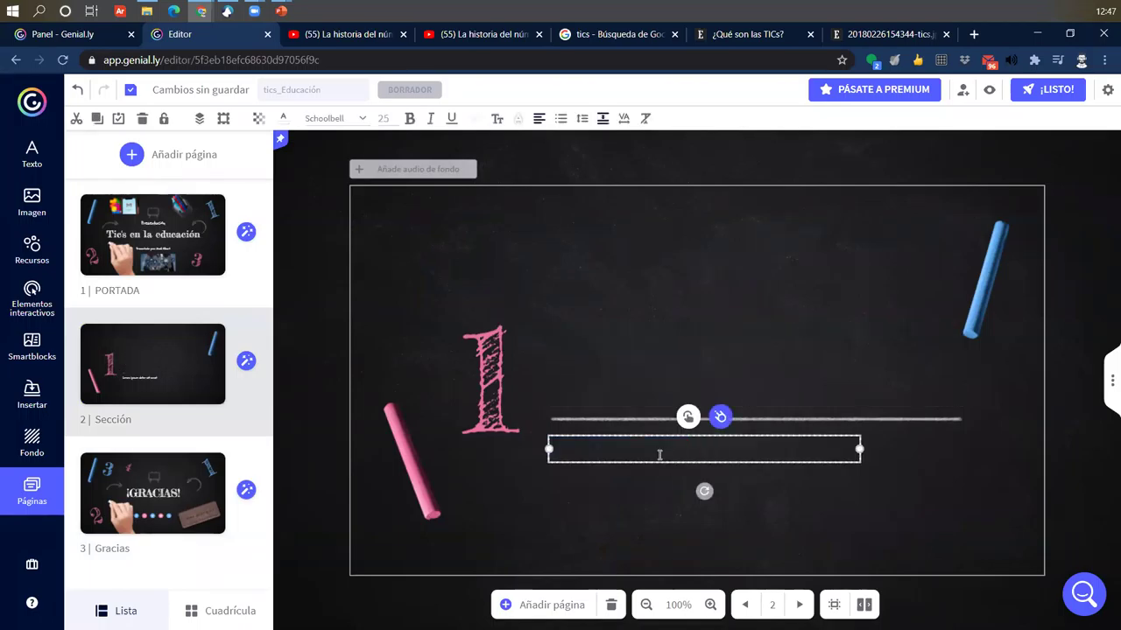
pyautogui.press('Delete')
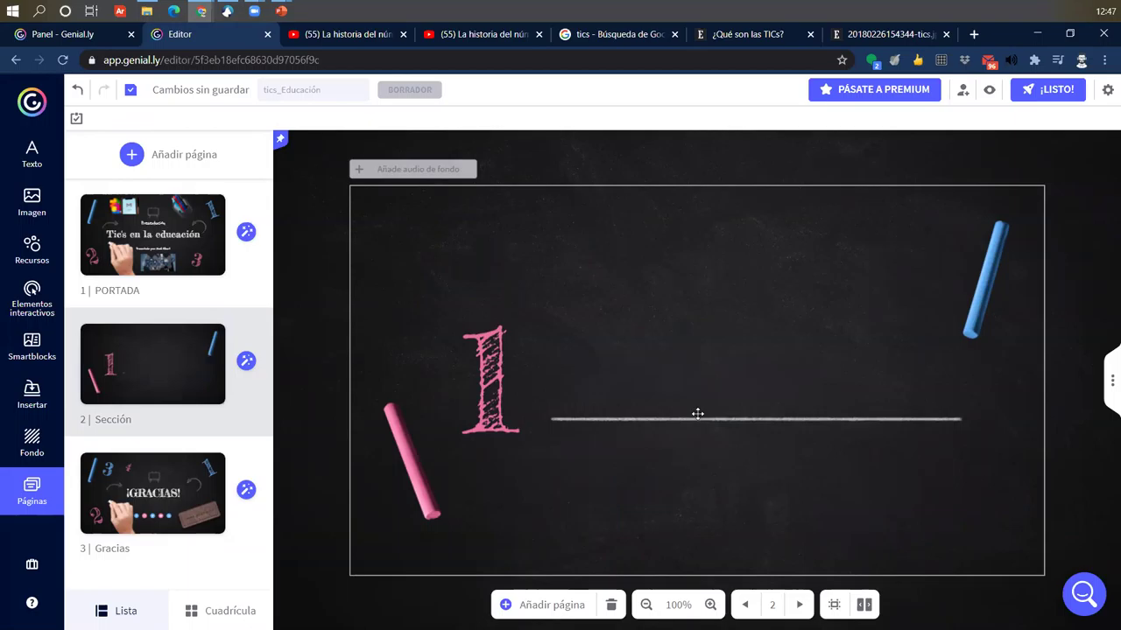
# Move the pink number 1 on page 2 to the slide's upper-left corner, above the pink chalk.
pyautogui.click(489, 377)
pyautogui.moveTo(490, 376); pyautogui.dragTo(403, 240)
pyautogui.click(775, 418)
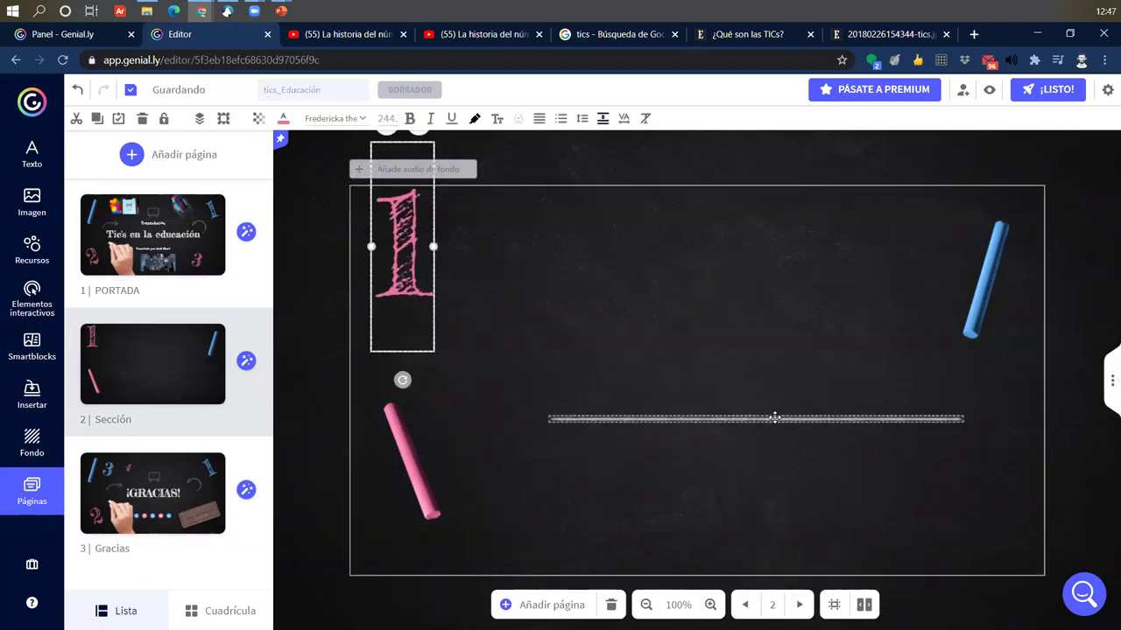
# Review the options for inserting audio, video and other external content.
pyautogui.click(35, 399)
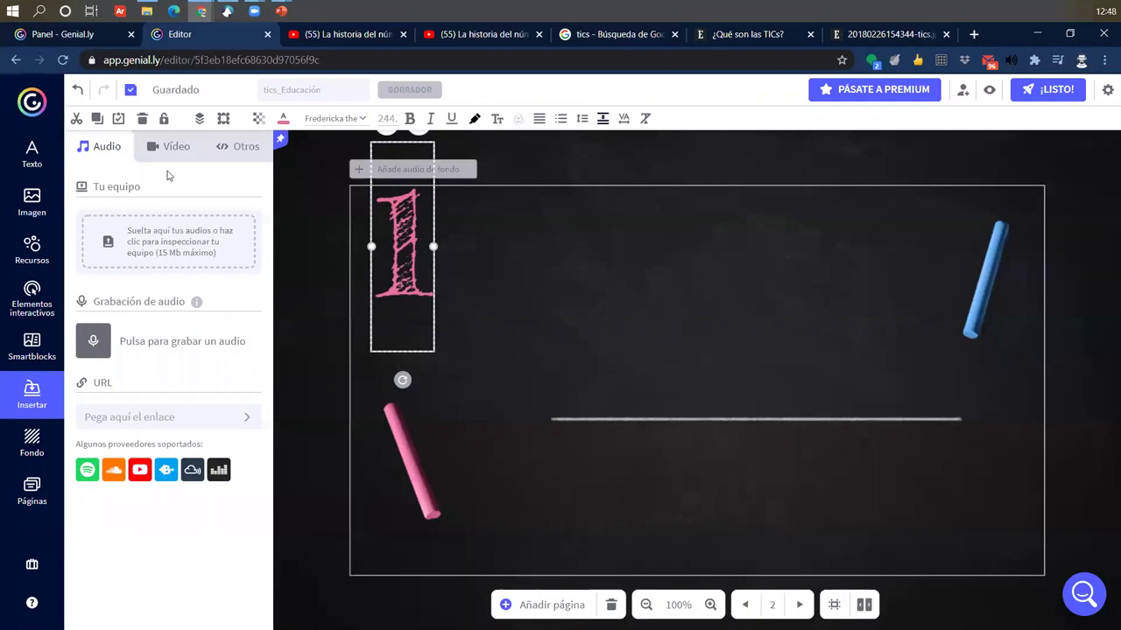
pyautogui.click(174, 147)
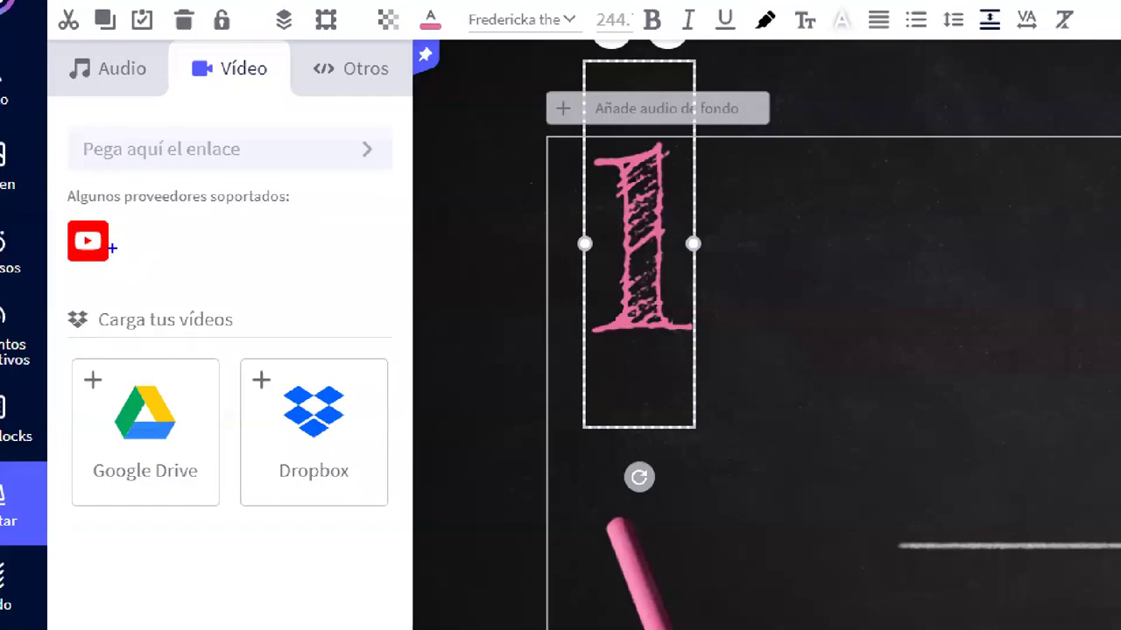
pyautogui.moveTo(184, 383)
pyautogui.mouseDown()
pyautogui.moveTo(84, 419)
pyautogui.moveTo(243, 419)
pyautogui.mouseUp()
pyautogui.moveTo(277, 359)
pyautogui.mouseDown()
pyautogui.moveTo(257, 496)
pyautogui.moveTo(400, 364)
pyautogui.moveTo(199, 428)
pyautogui.mouseUp()
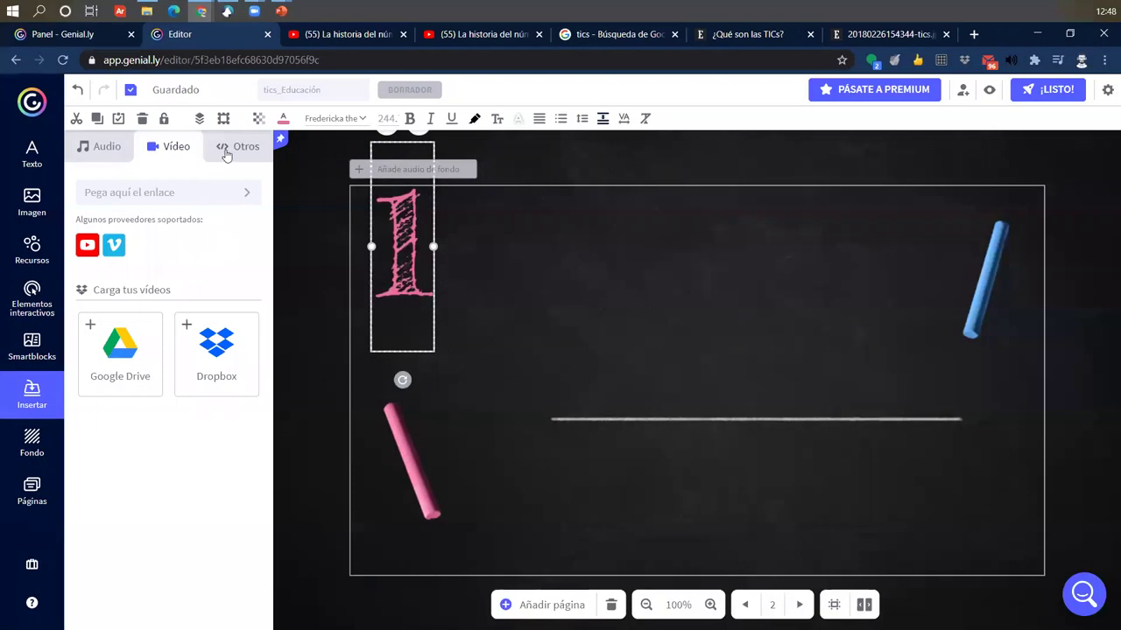
pyautogui.click(226, 150)
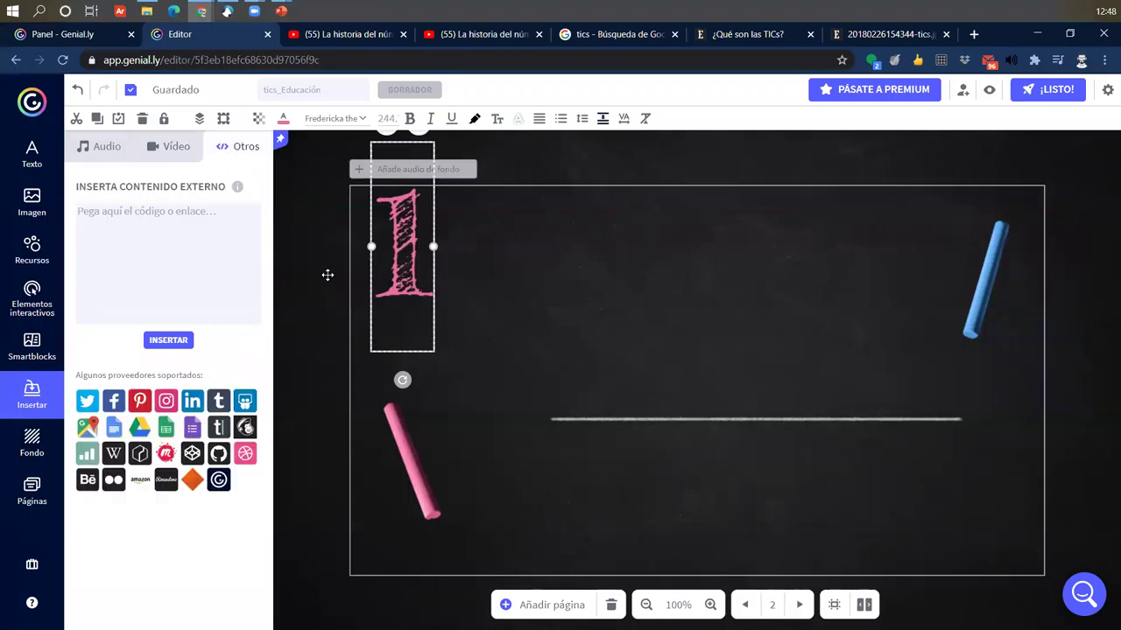
# Insert the YouTube video youtube.com/watch?v=EHv3fJ6k6Xw on page 2, enlarged and placed above the white chalk line.
pyautogui.click(179, 147)
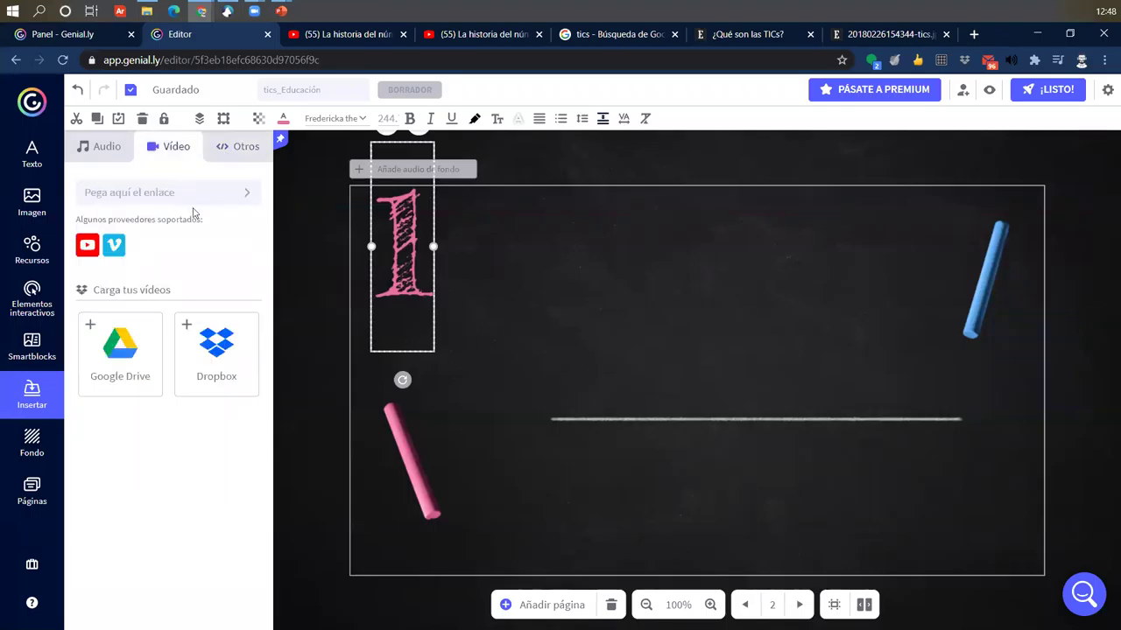
pyautogui.click(452, 37)
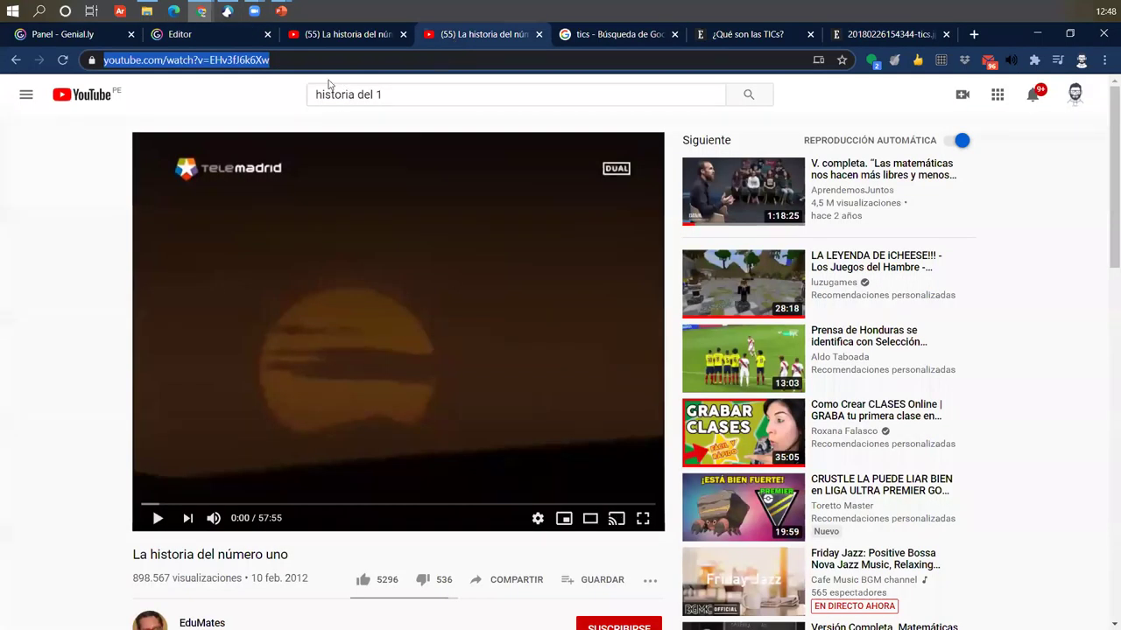
pyautogui.click(219, 35)
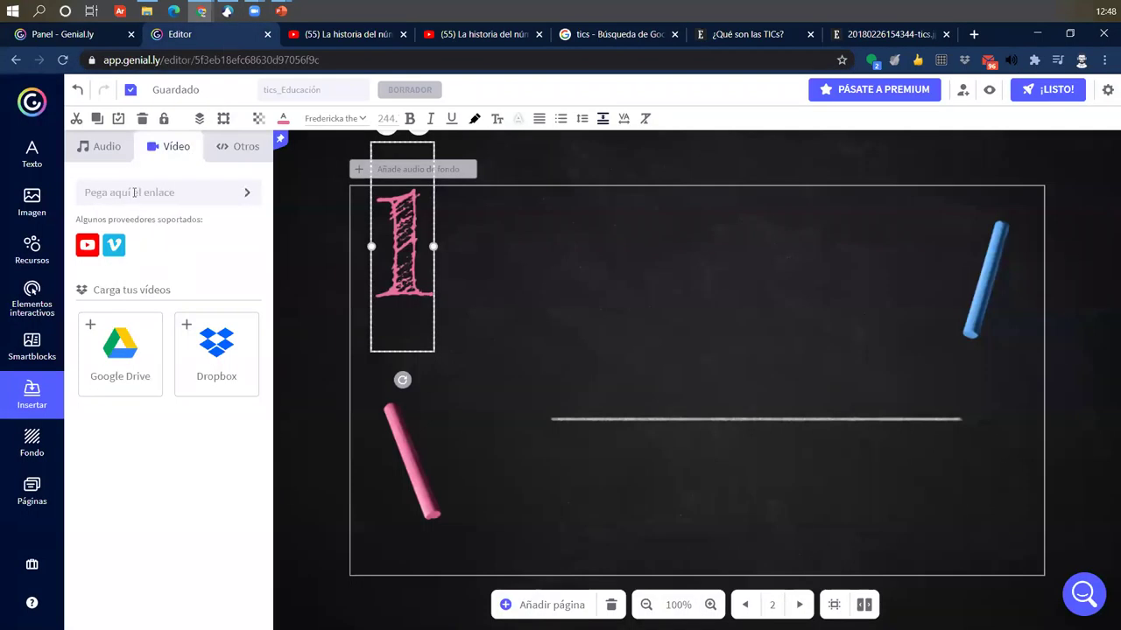
pyautogui.click(134, 193)
pyautogui.hotkey('ctrl', 'v')
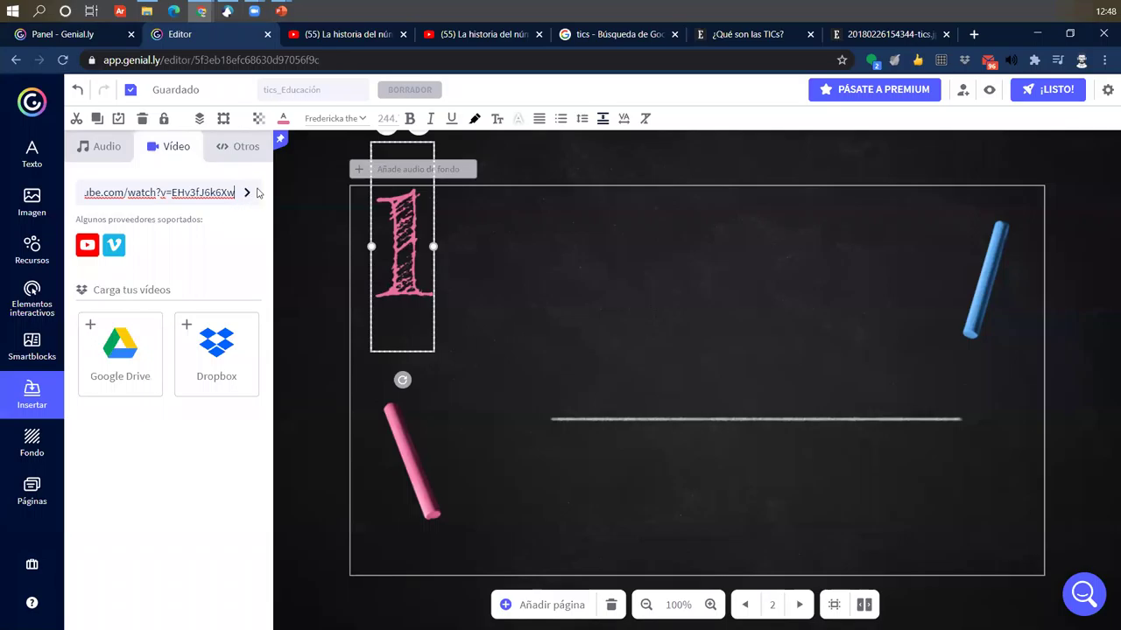
pyautogui.click(247, 193)
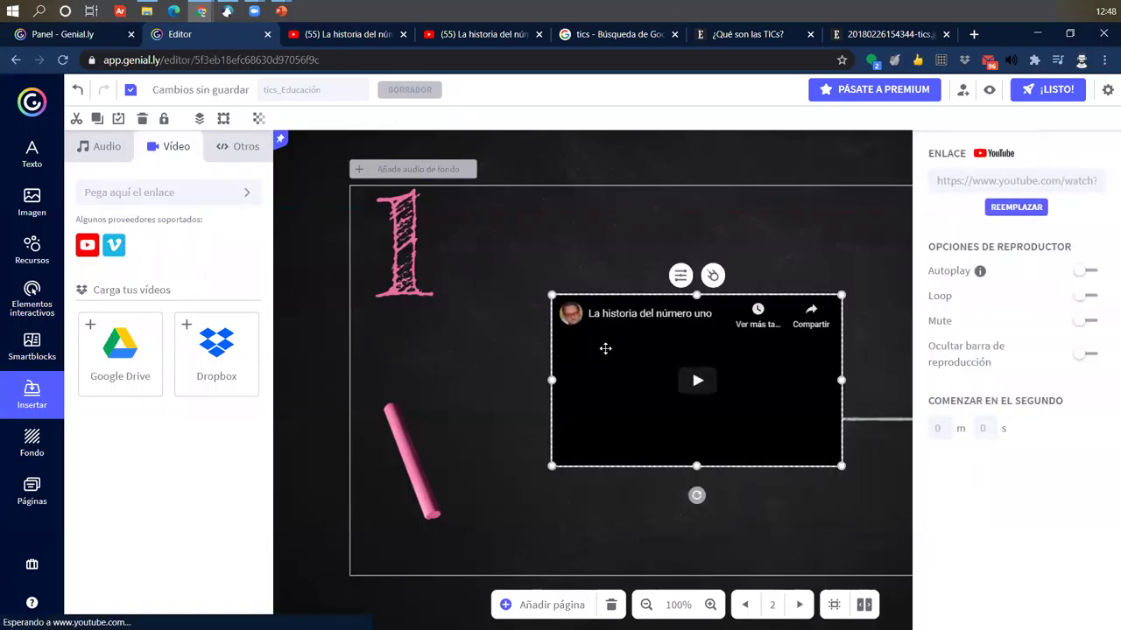
pyautogui.moveTo(622, 353); pyautogui.dragTo(581, 251)
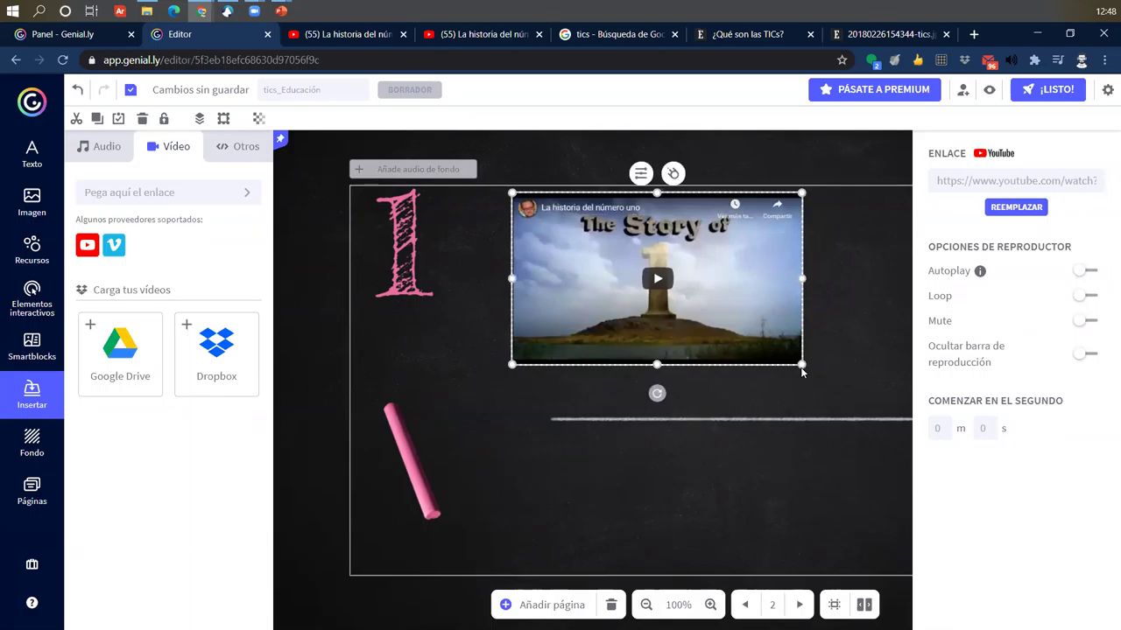
pyautogui.moveTo(800, 362); pyautogui.dragTo(846, 385)
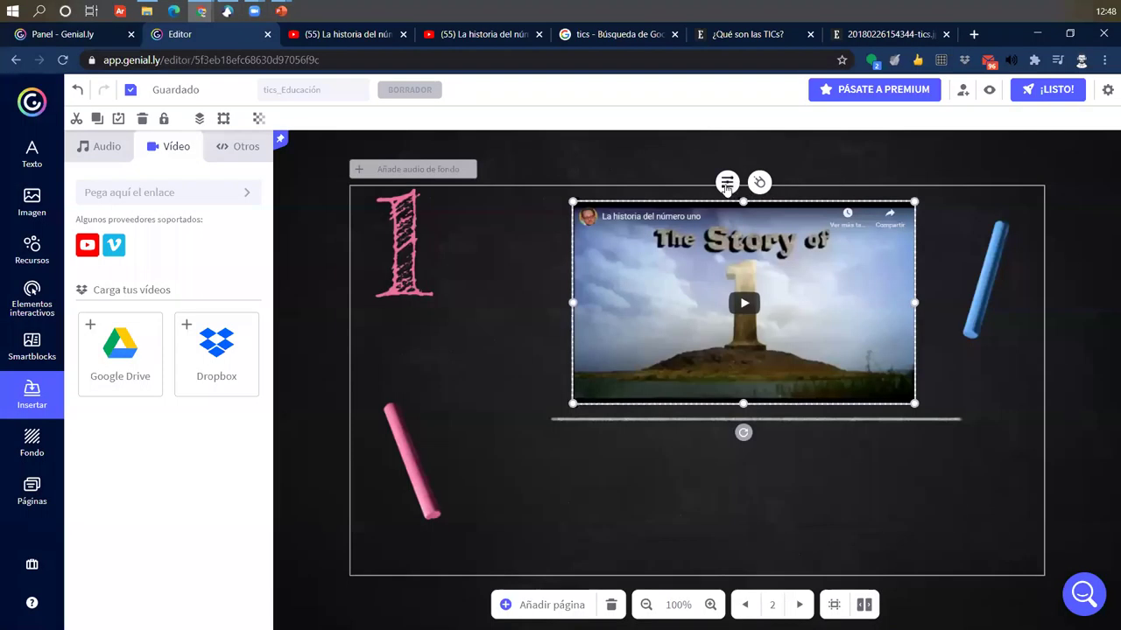
# Enable Autoplay in the inserted video's player options and preview the page.
pyautogui.click(691, 183)
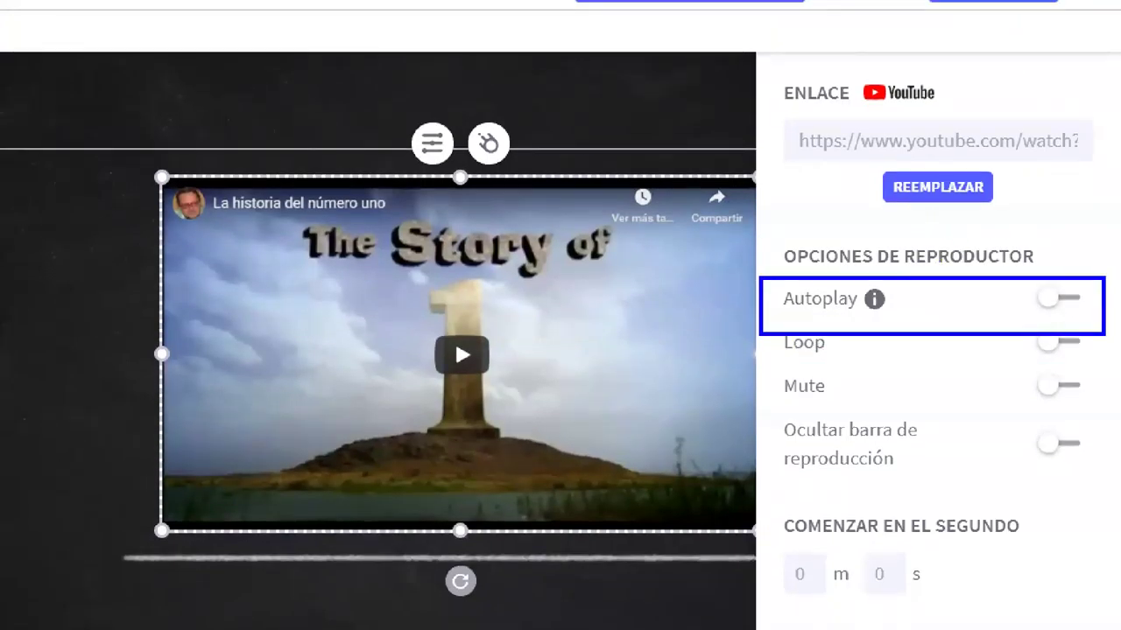
pyautogui.moveTo(771, 322)
pyautogui.mouseDown()
pyautogui.moveTo(854, 357)
pyautogui.moveTo(1114, 358)
pyautogui.mouseUp()
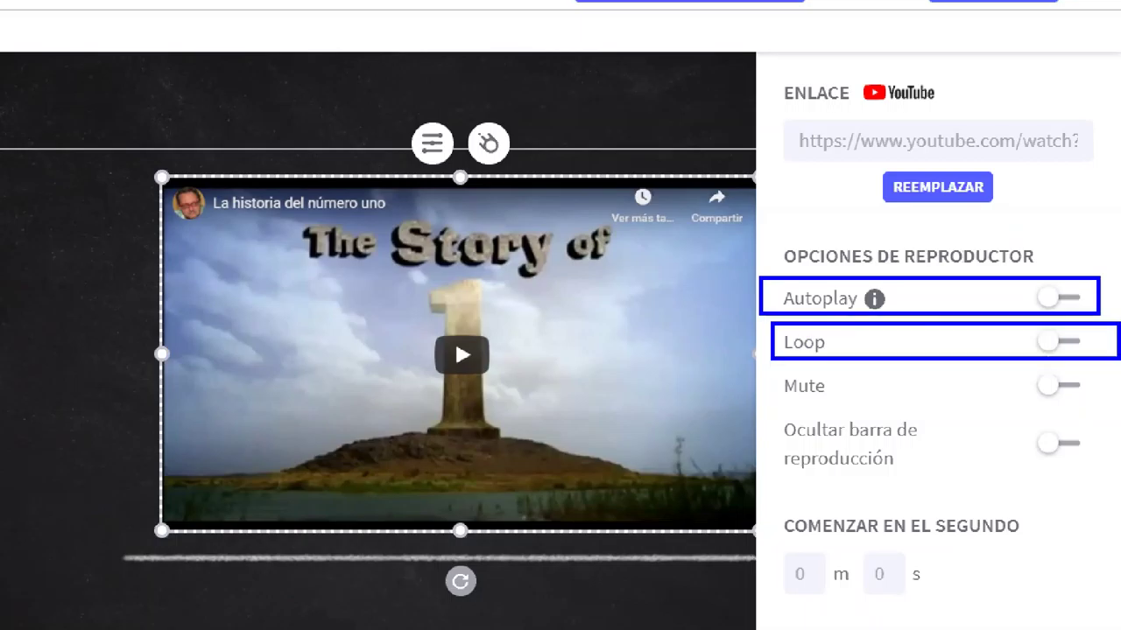
pyautogui.moveTo(764, 366)
pyautogui.mouseDown()
pyautogui.moveTo(835, 406)
pyautogui.moveTo(1117, 411)
pyautogui.mouseUp()
pyautogui.moveTo(767, 415)
pyautogui.mouseDown()
pyautogui.moveTo(836, 451)
pyautogui.moveTo(1111, 479)
pyautogui.mouseUp()
pyautogui.moveTo(773, 512); pyautogui.dragTo(1051, 606)
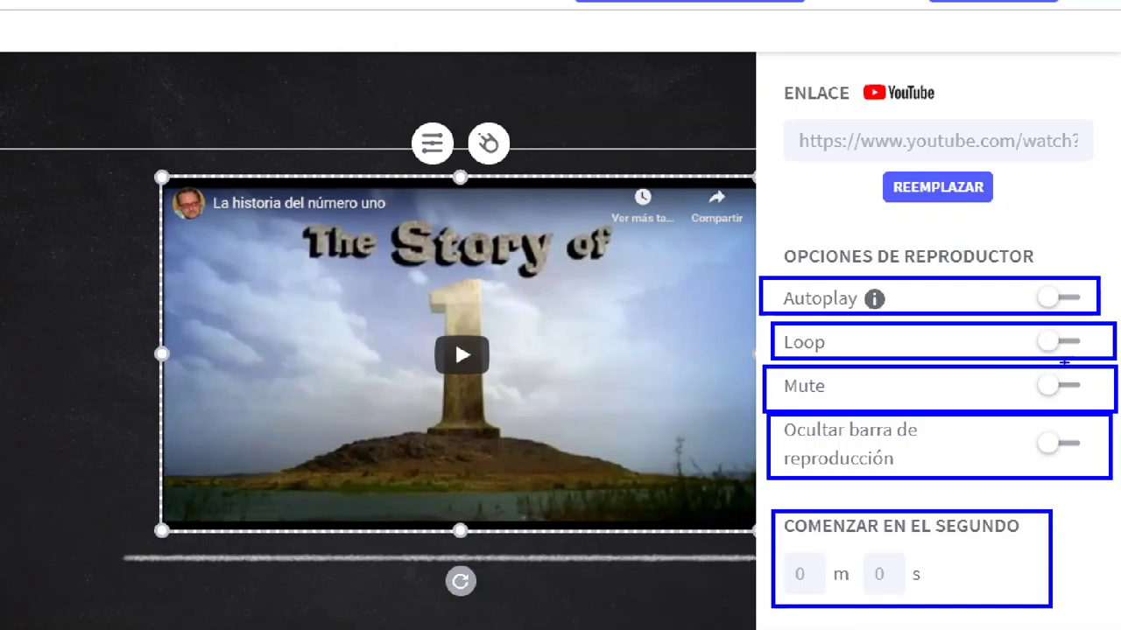
pyautogui.press('Escape')
pyautogui.click(1088, 271)
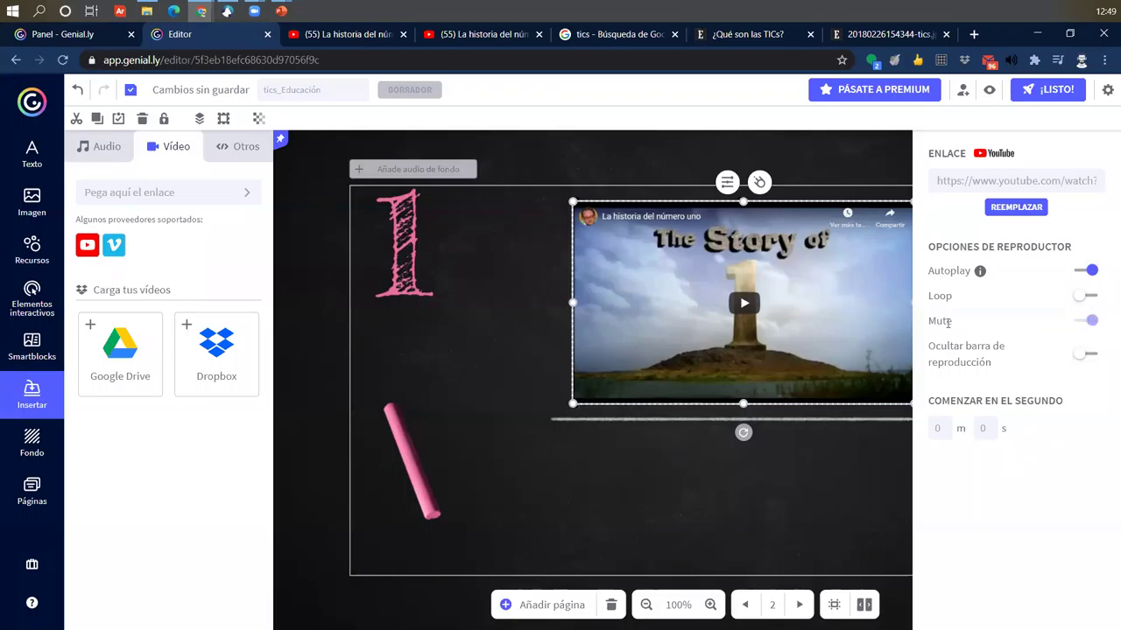
pyautogui.click(690, 458)
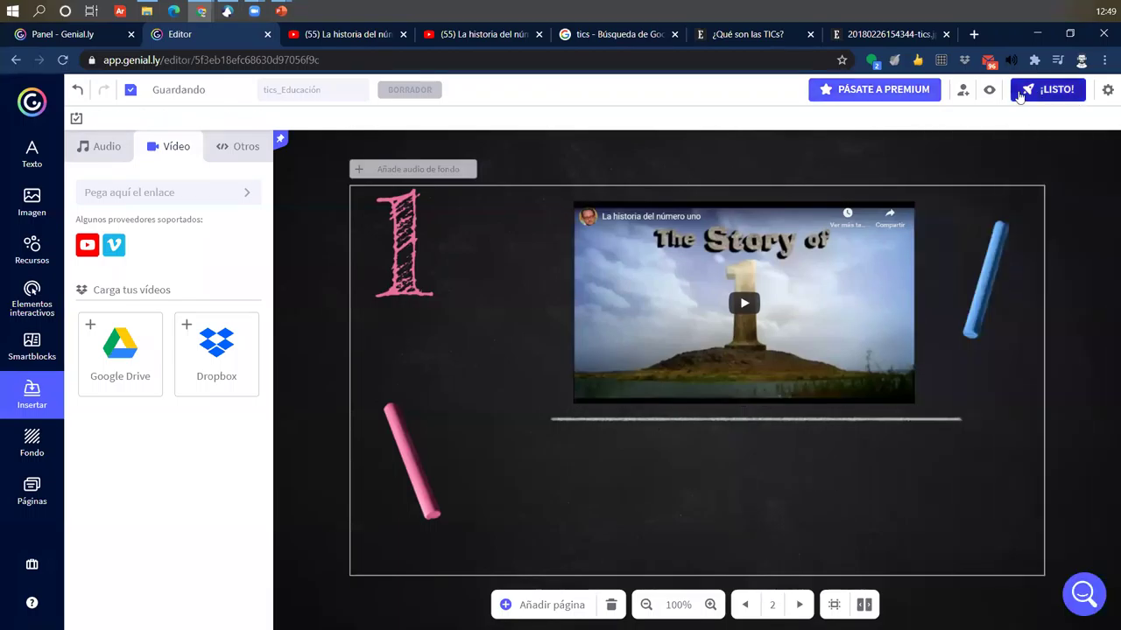
pyautogui.click(989, 89)
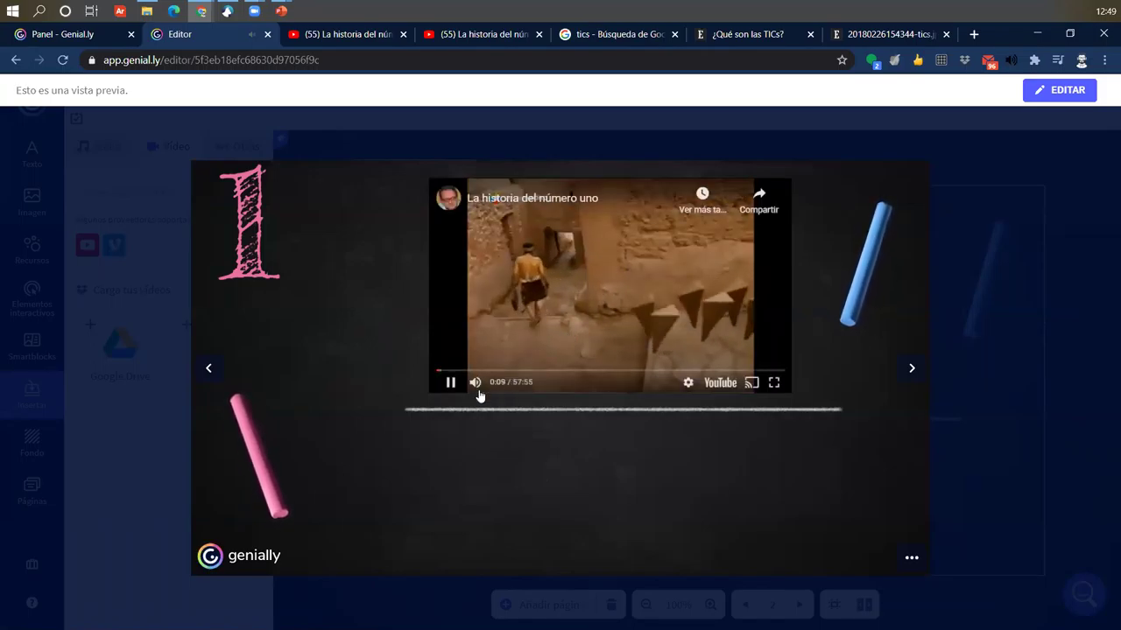
# Pause the previewed video and open the personal milaulas.com Moodle site in a new browser tab.
pyautogui.click(450, 383)
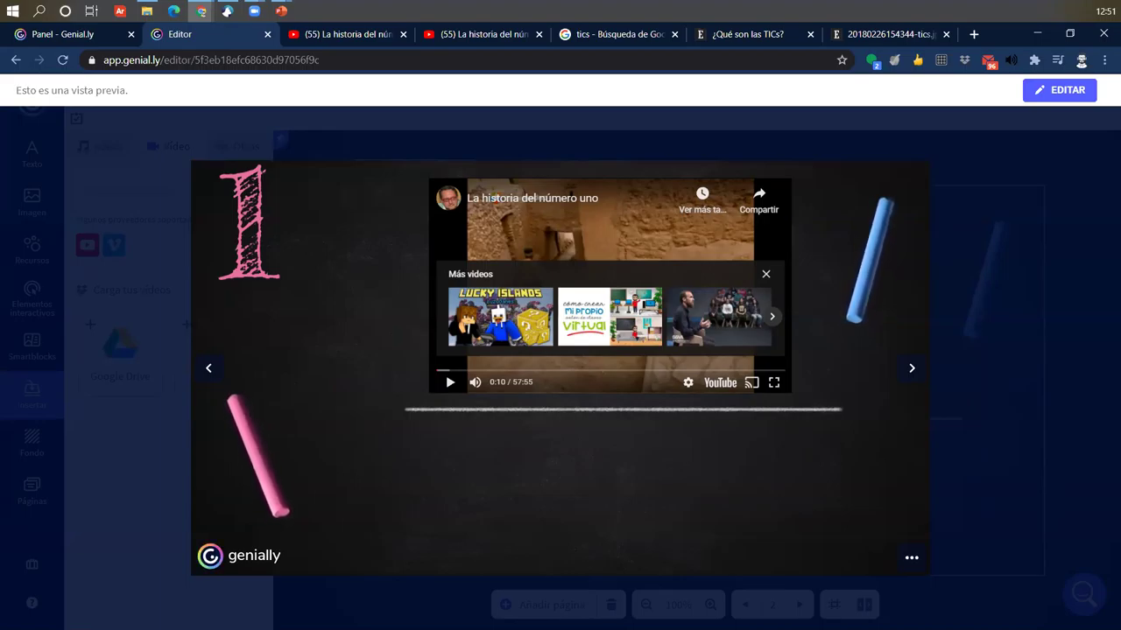
pyautogui.click(975, 37)
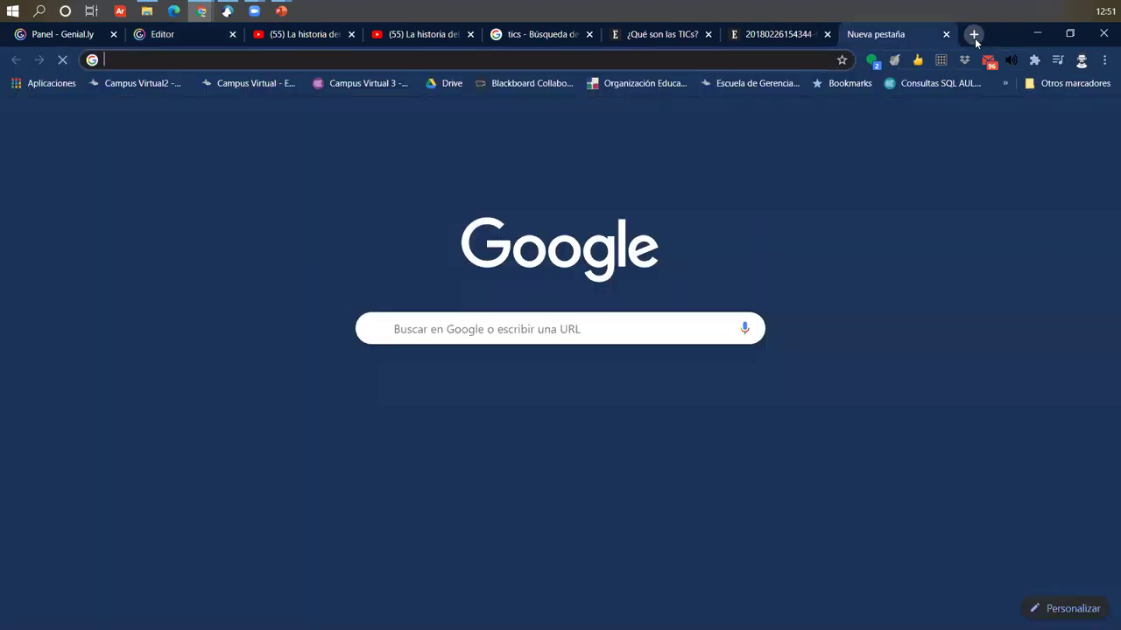
pyautogui.click(973, 37)
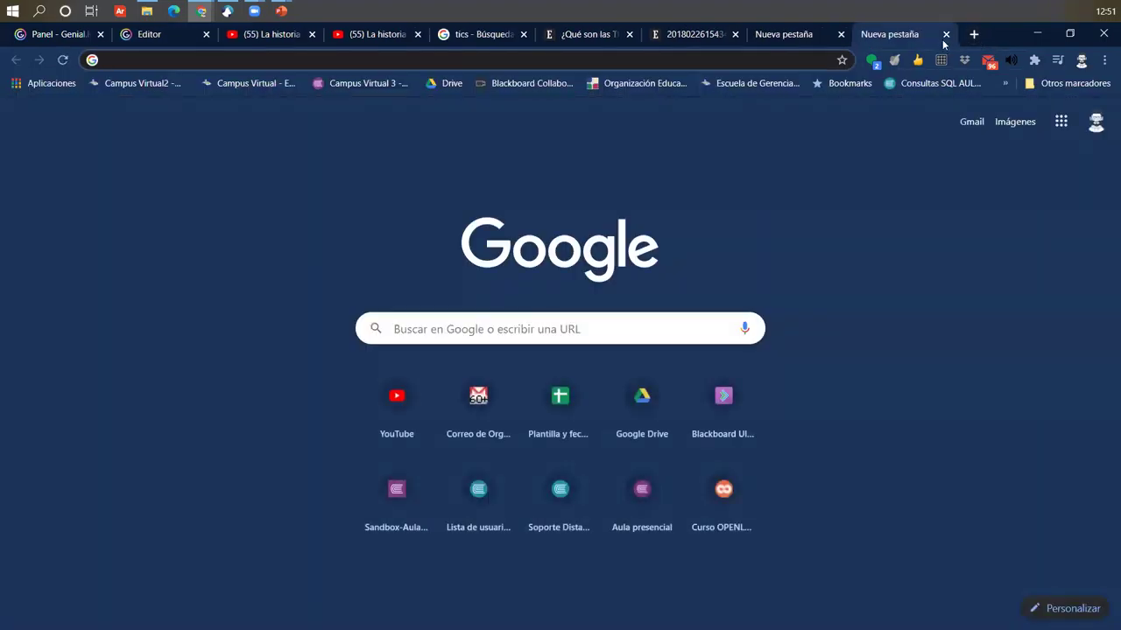
pyautogui.click(946, 34)
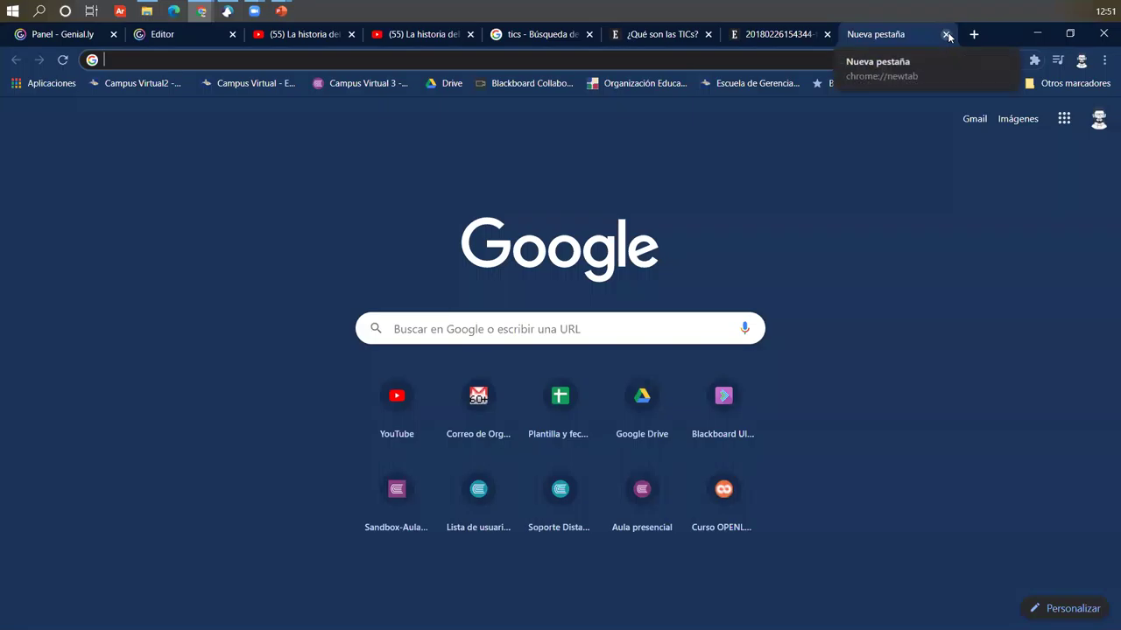
pyautogui.write('mi')
pyautogui.press('BackSpace')
pyautogui.press('BackSpace')
pyautogui.press('BackSpace')
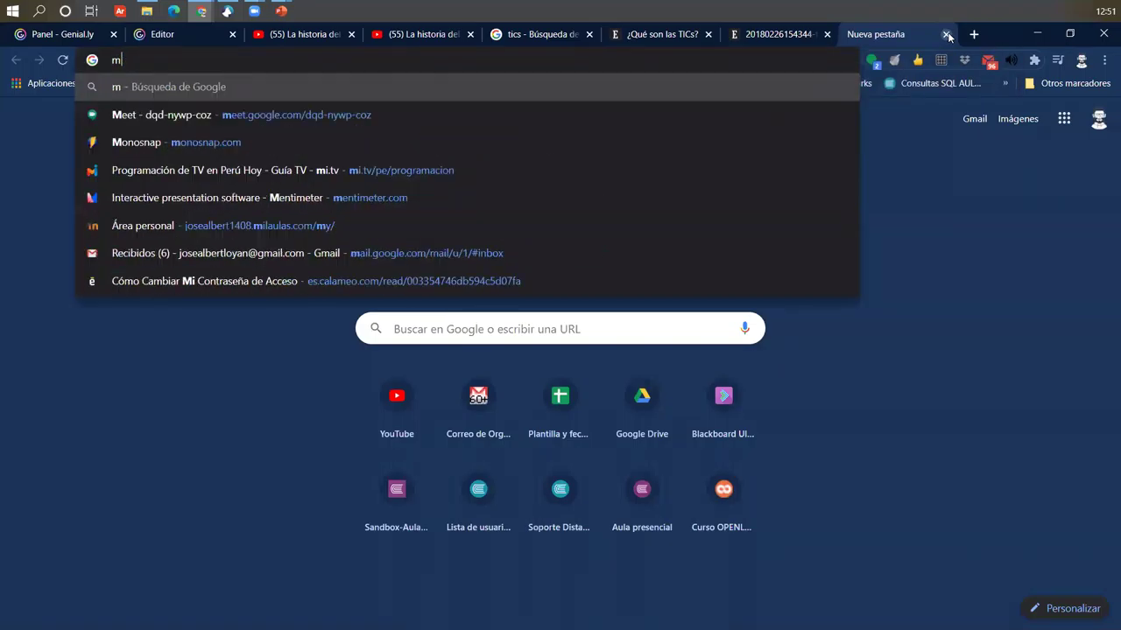
pyautogui.write('jos')
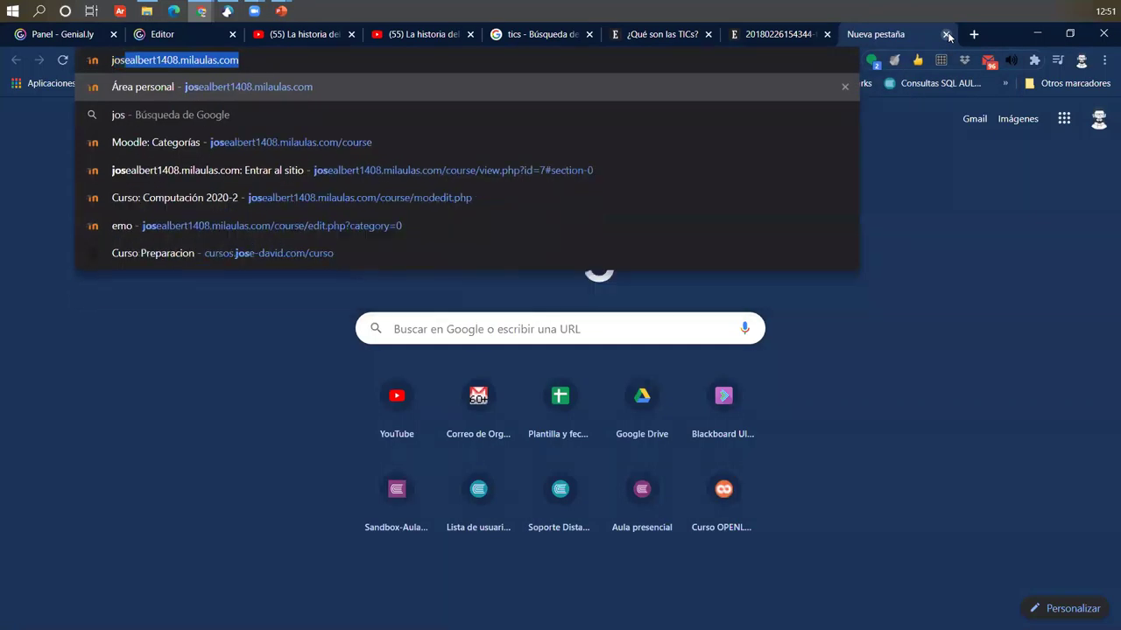
pyautogui.press('Return')
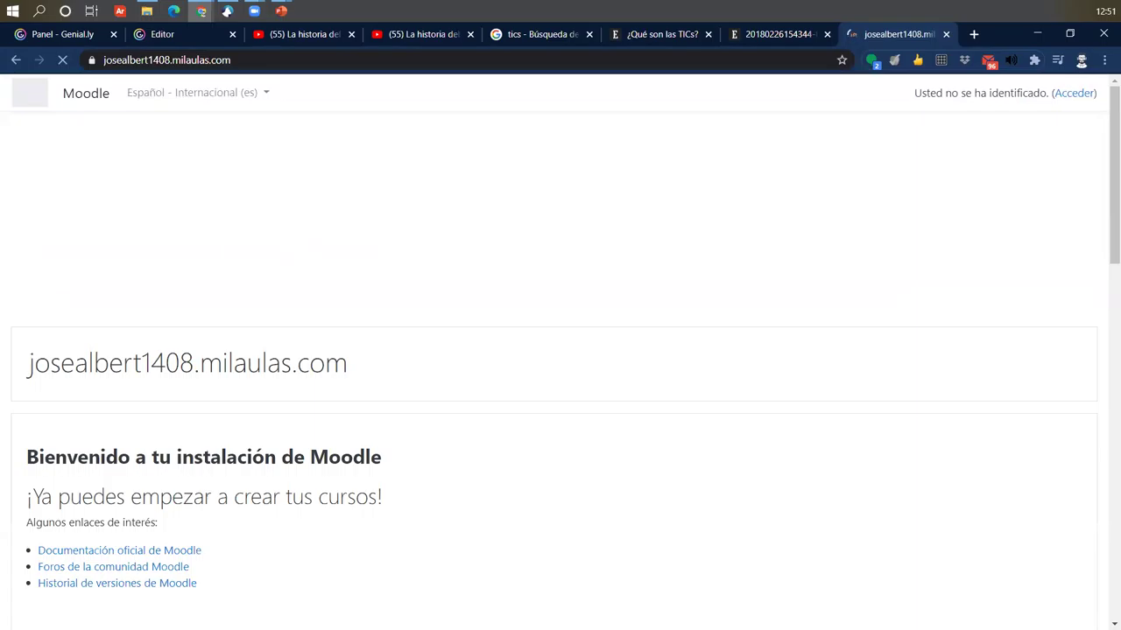
# Sign in to the Moodle site and open the Computación 2020-2 course.
pyautogui.click(1060, 98)
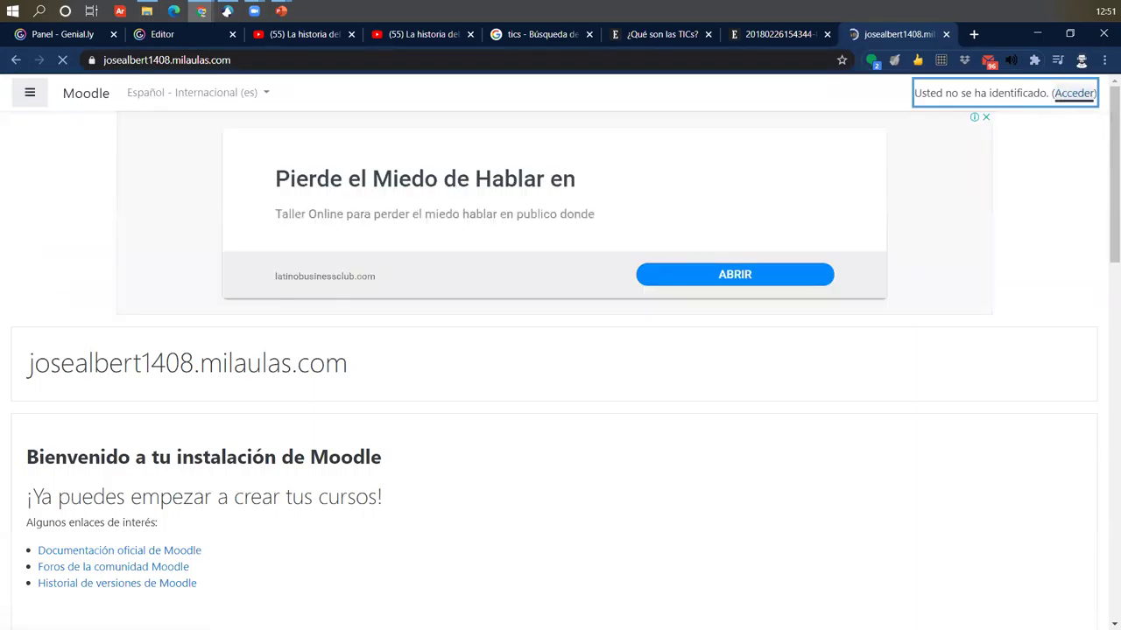
pyautogui.click(471, 391)
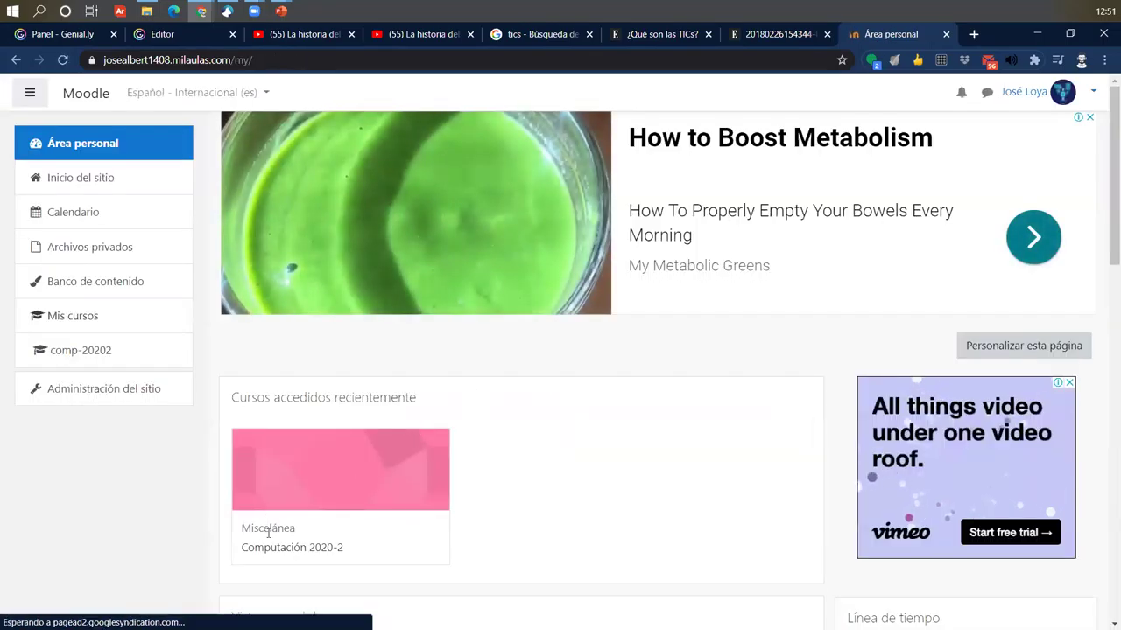
pyautogui.click(273, 549)
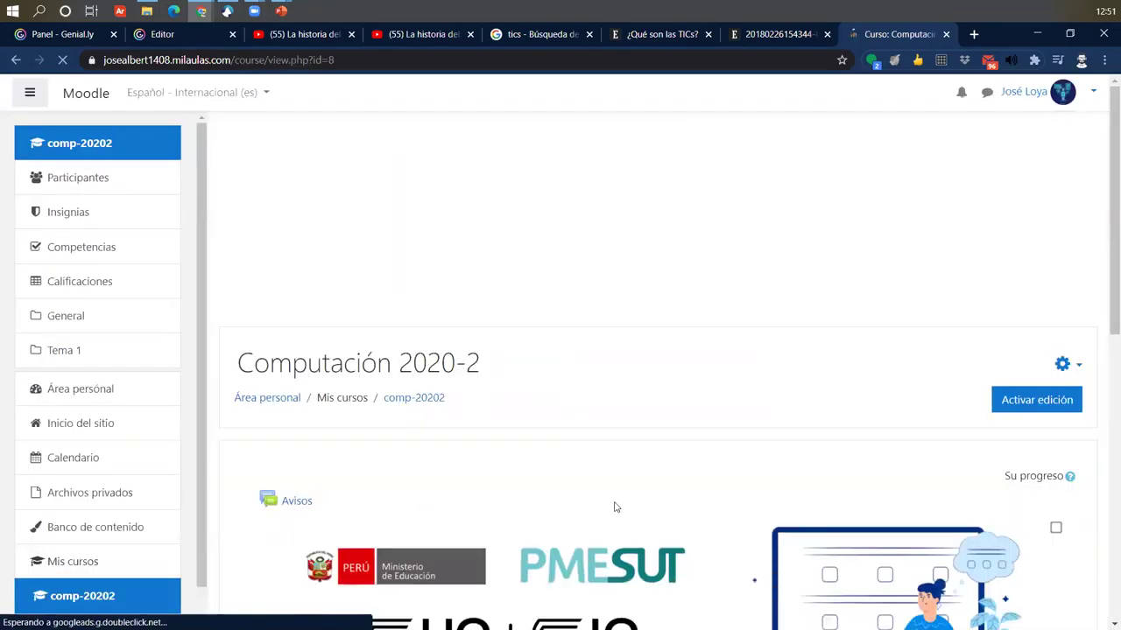
# Turn on editing for the course and start adding an Etiqueta resource to Tema 1.
pyautogui.scroll(-3, 615, 507)
pyautogui.scroll(-4, 614, 506)
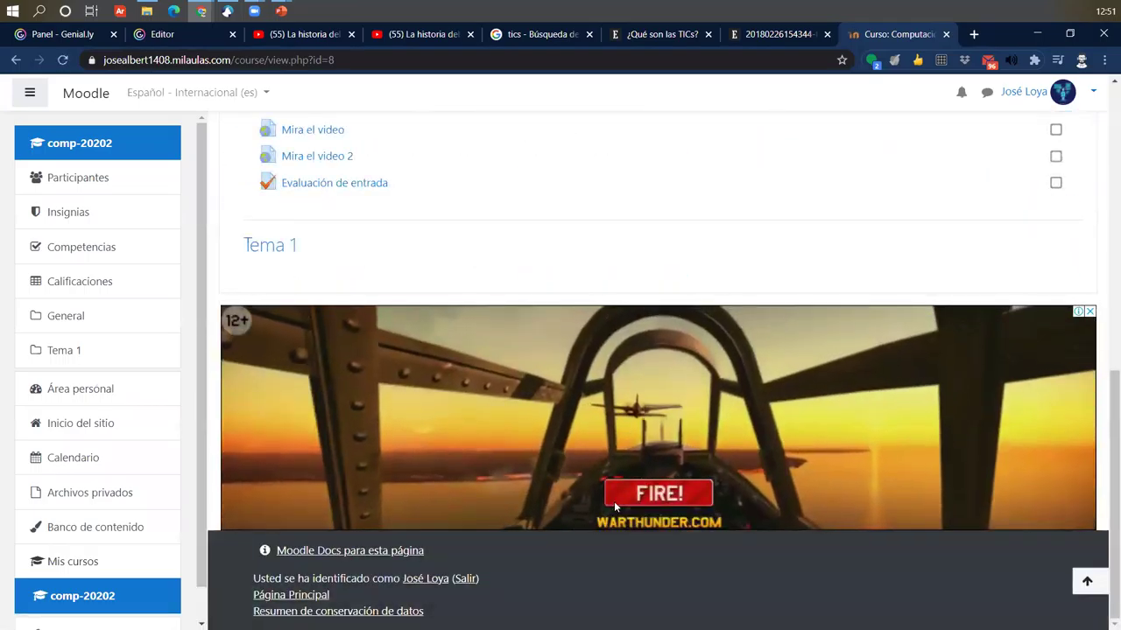
pyautogui.scroll(2, 615, 506)
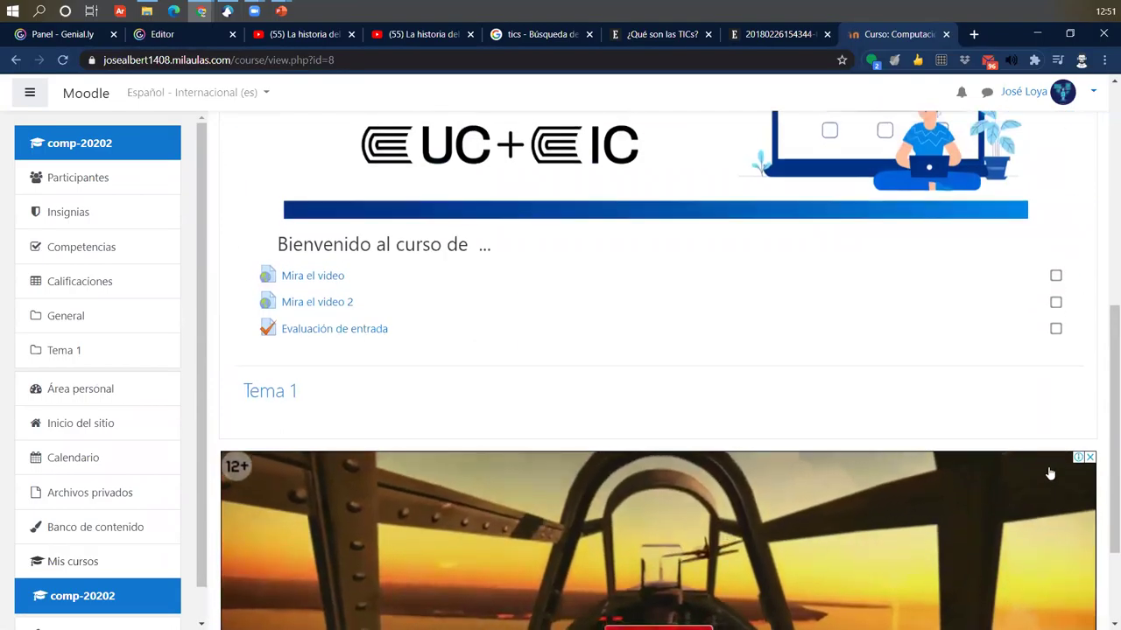
pyautogui.scroll(5, 570, 463)
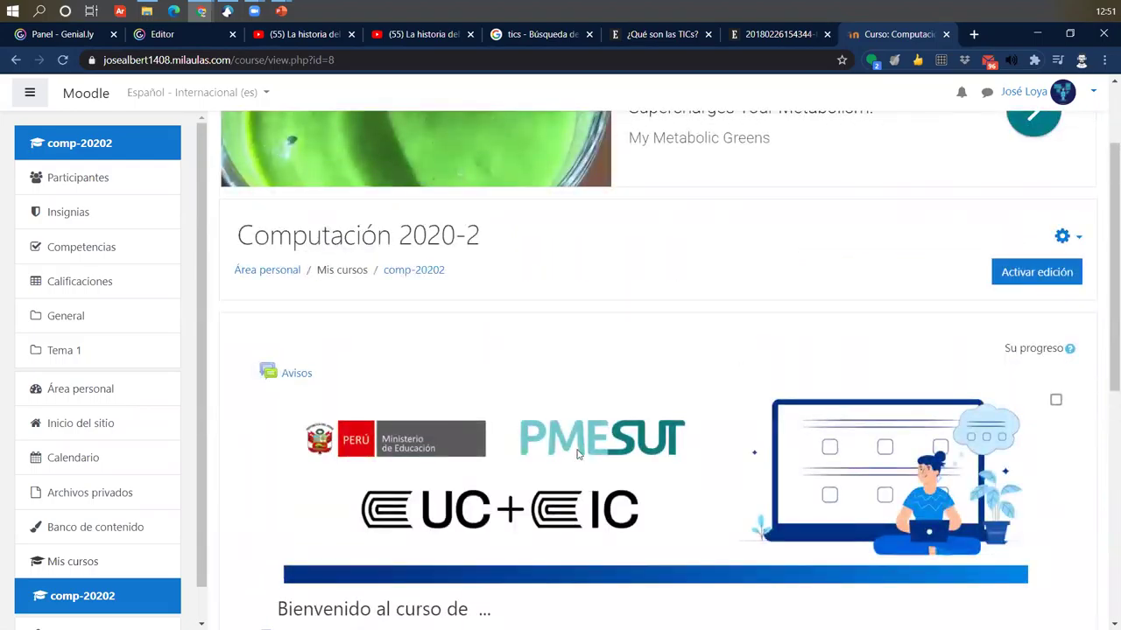
pyautogui.scroll(-1, 443, 425)
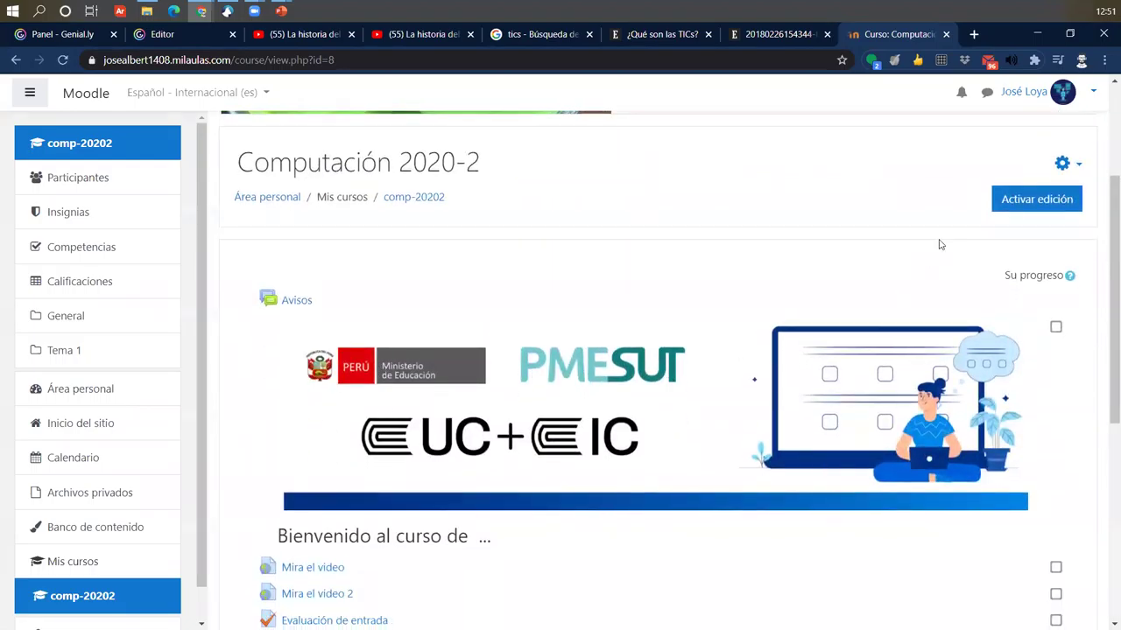
pyautogui.click(1036, 196)
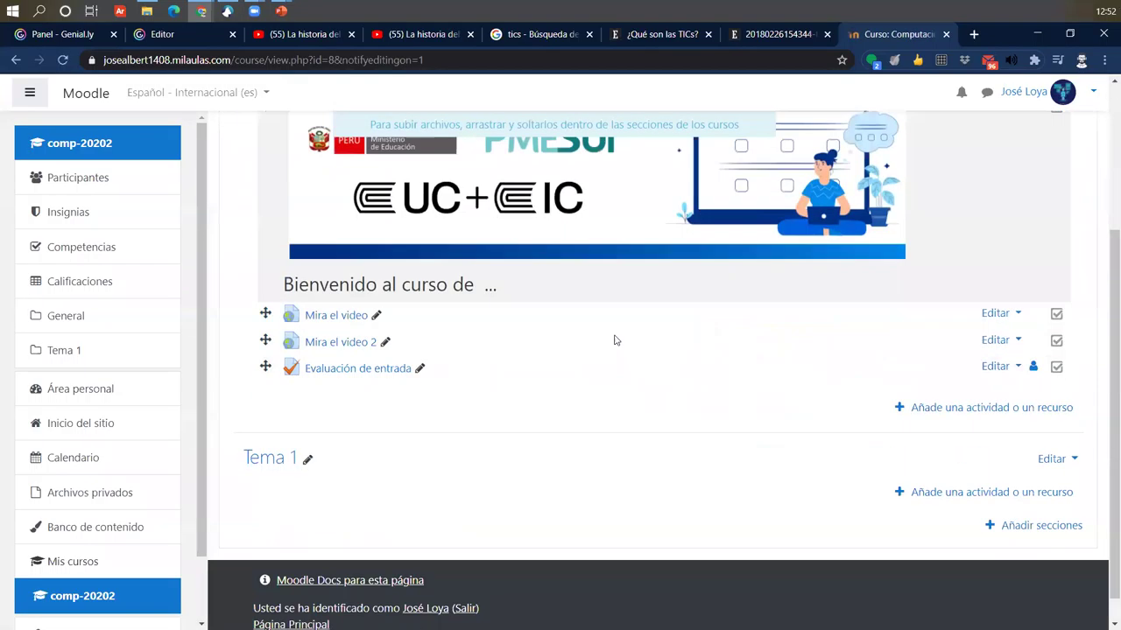
pyautogui.scroll(-3, 613, 338)
pyautogui.click(992, 496)
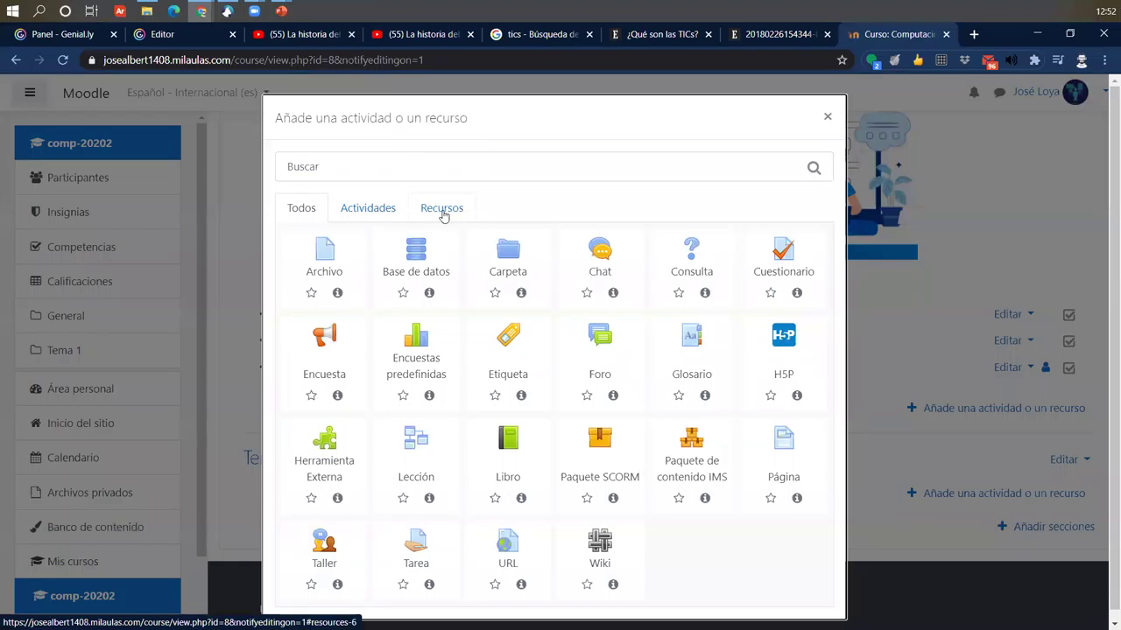
pyautogui.click(441, 210)
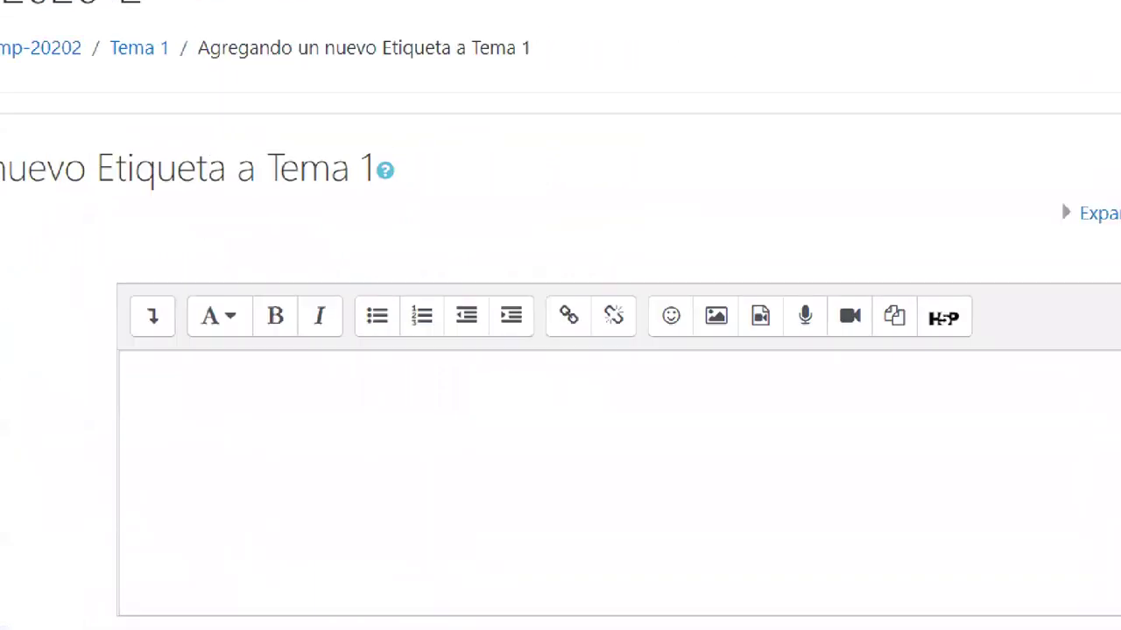
# Examine the label editor's image properties and the file selector's Descargador URL source.
pyautogui.moveTo(670, 290)
pyautogui.mouseDown()
pyautogui.moveTo(737, 344)
pyautogui.moveTo(727, 301)
pyautogui.moveTo(754, 176)
pyautogui.mouseUp()
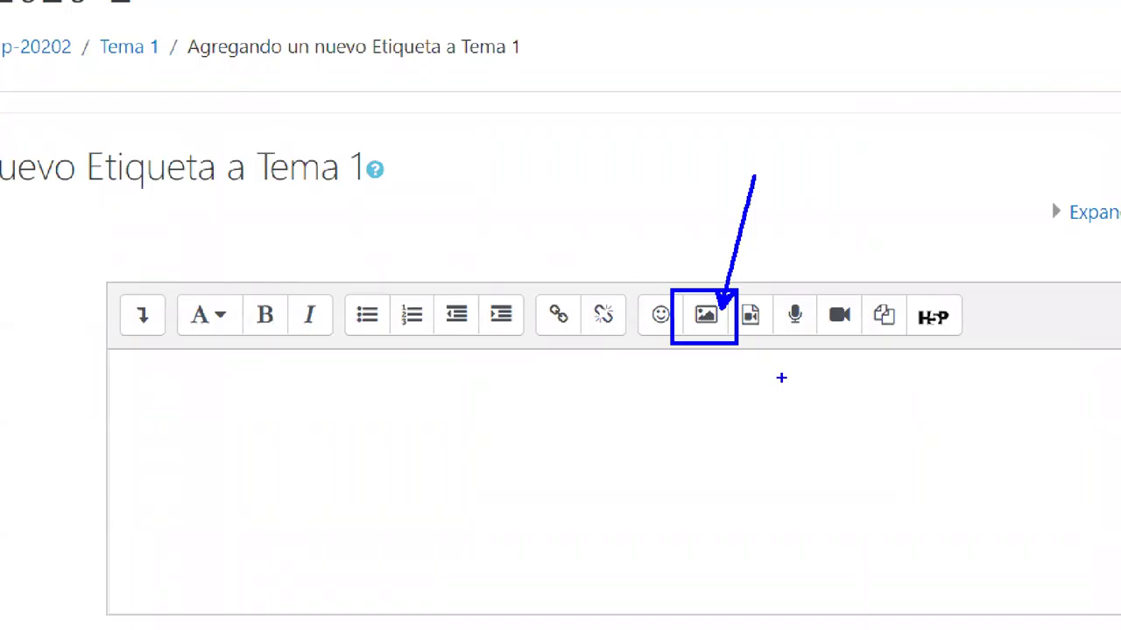
pyautogui.click(706, 315)
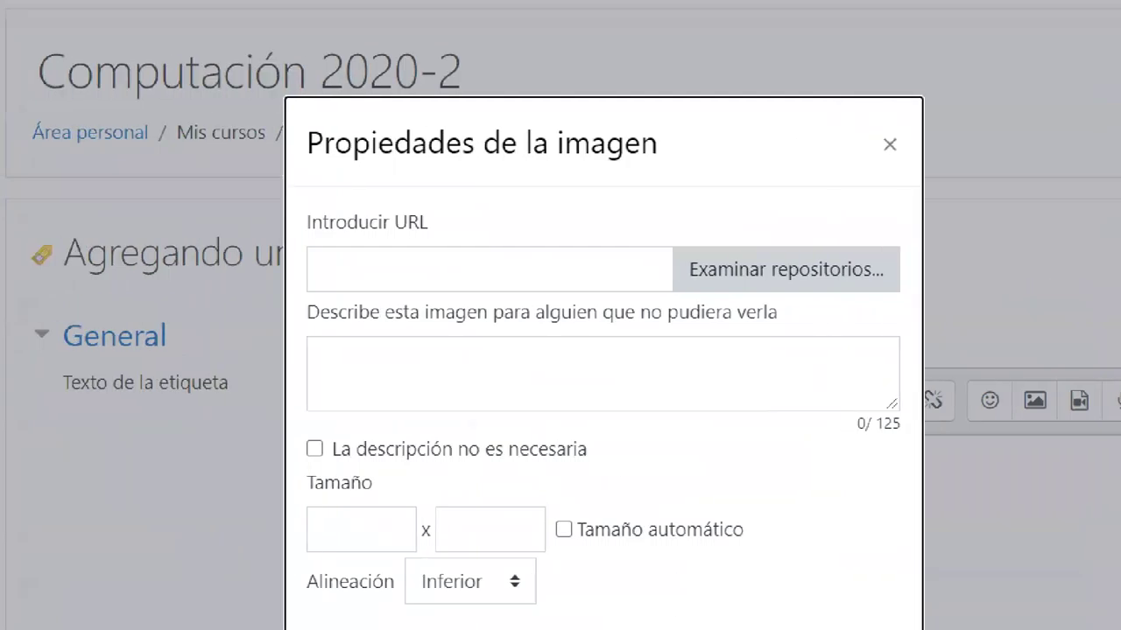
pyautogui.moveTo(283, 225)
pyautogui.mouseDown()
pyautogui.moveTo(643, 293)
pyautogui.moveTo(756, 300)
pyautogui.moveTo(750, 290)
pyautogui.mouseUp()
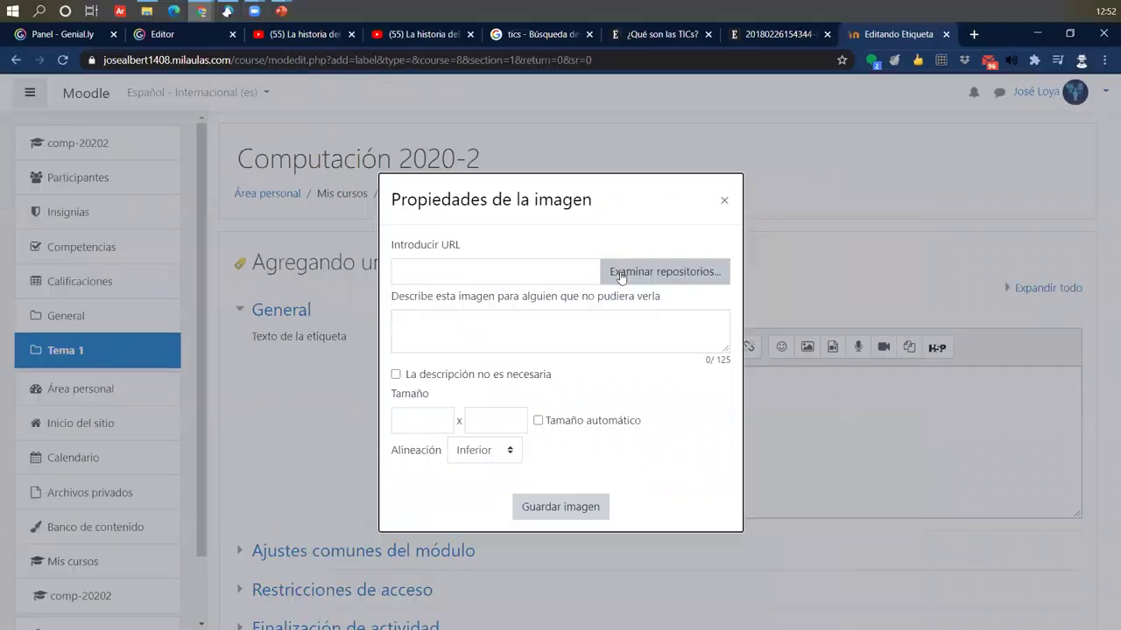
pyautogui.click(620, 274)
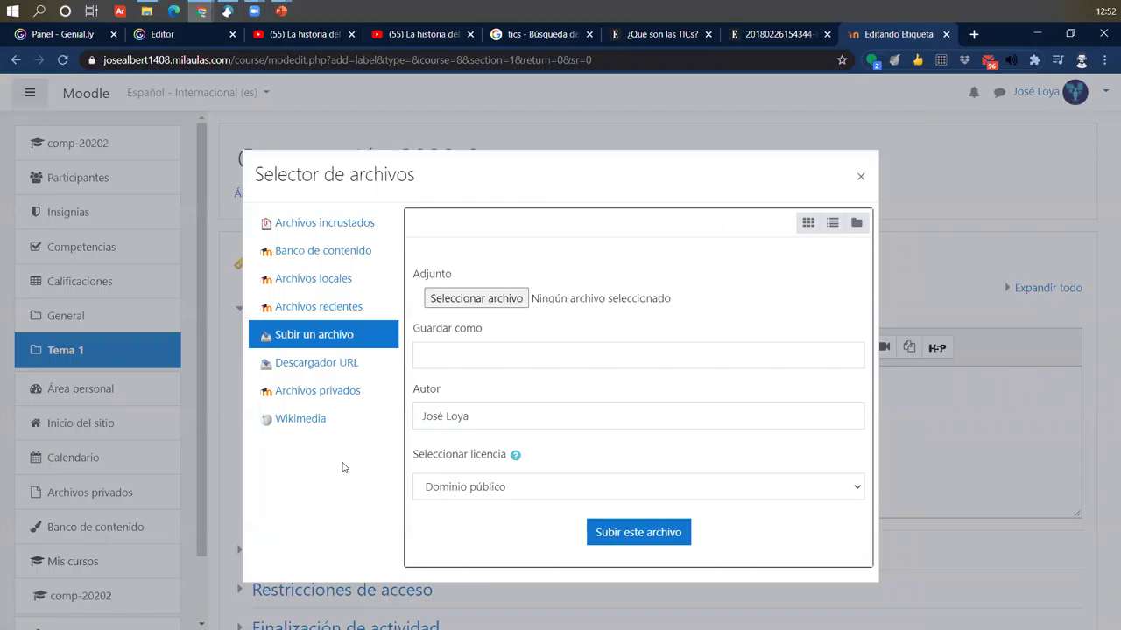
pyautogui.click(298, 364)
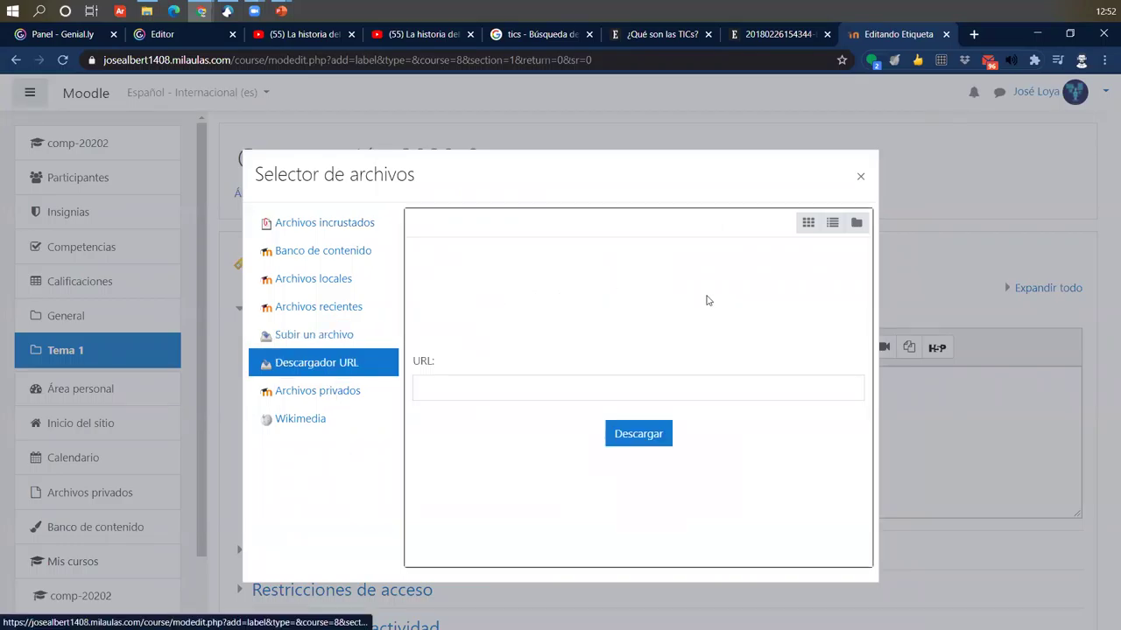
pyautogui.click(860, 177)
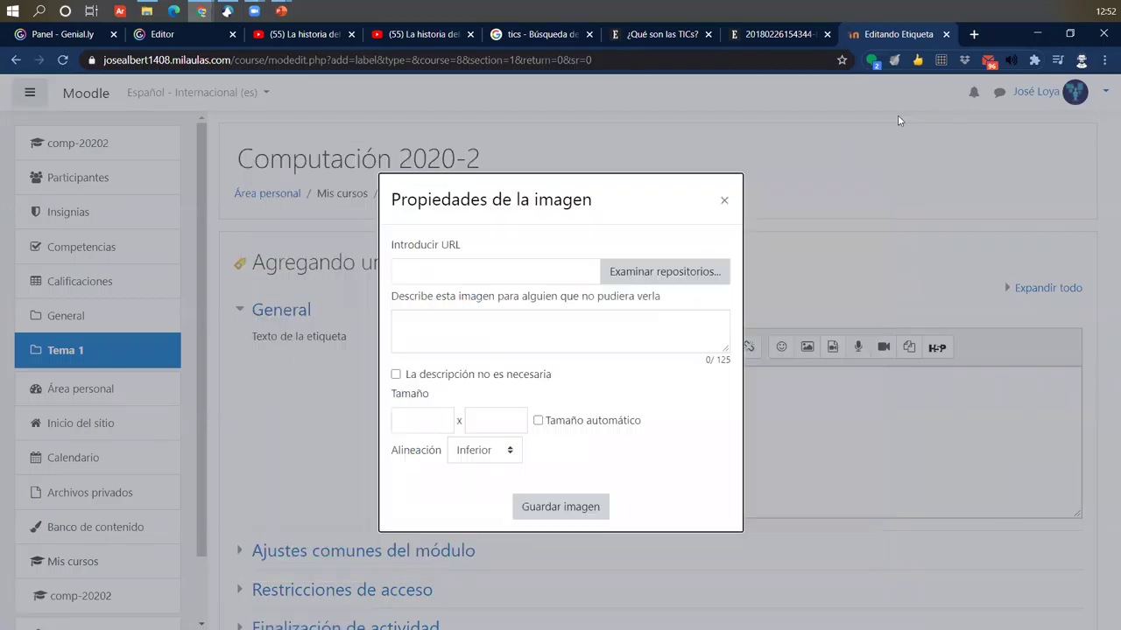
# Try fetching the entrepreneur.com TICs image by its web address with Descargador URL in the label's image settings.
pyautogui.click(799, 33)
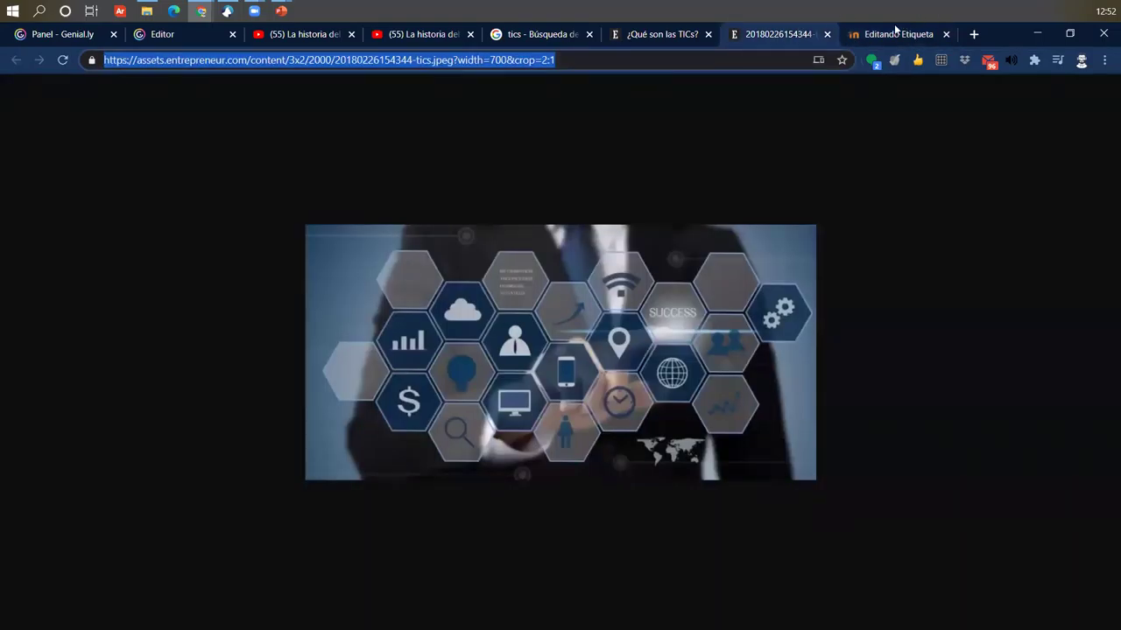
pyautogui.click(896, 33)
pyautogui.click(618, 273)
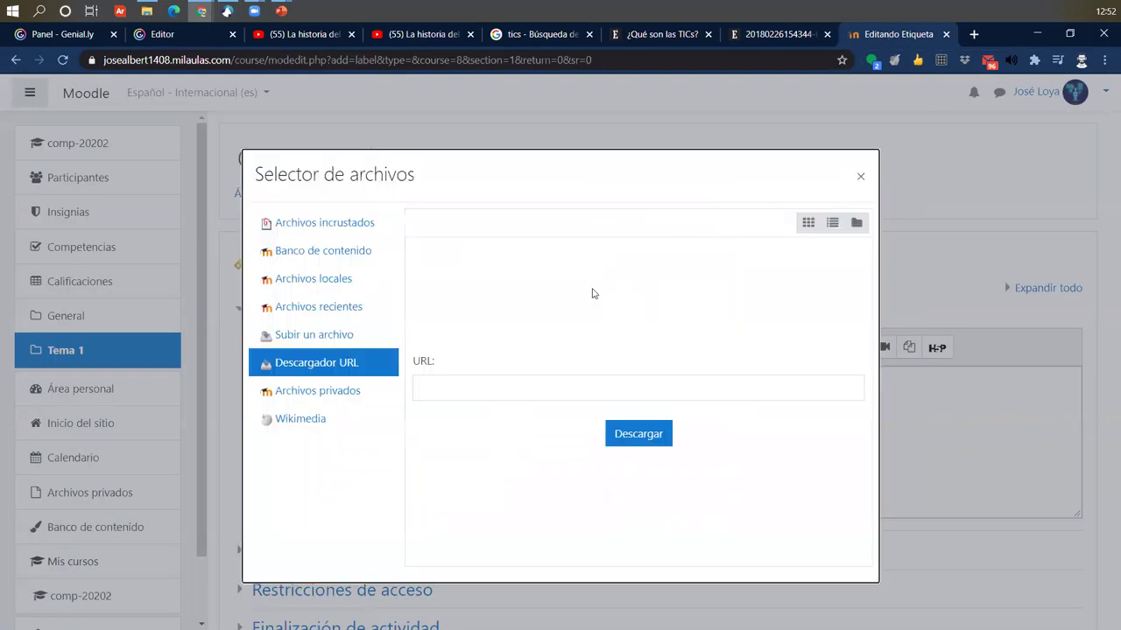
pyautogui.click(459, 387)
pyautogui.hotkey('ctrl', 'v')
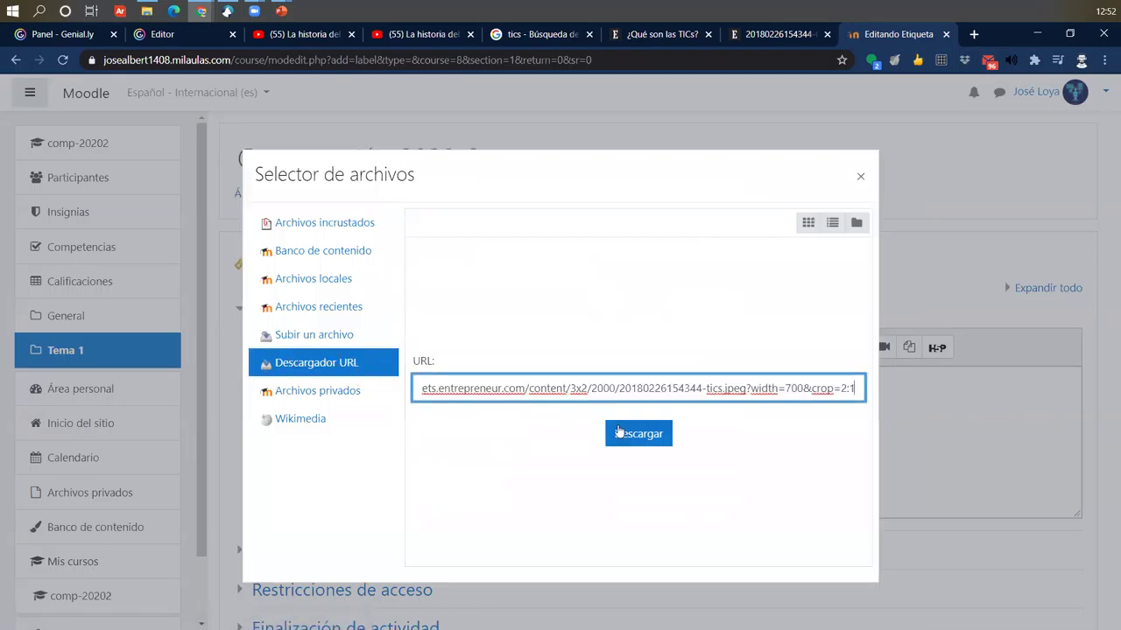
pyautogui.click(629, 438)
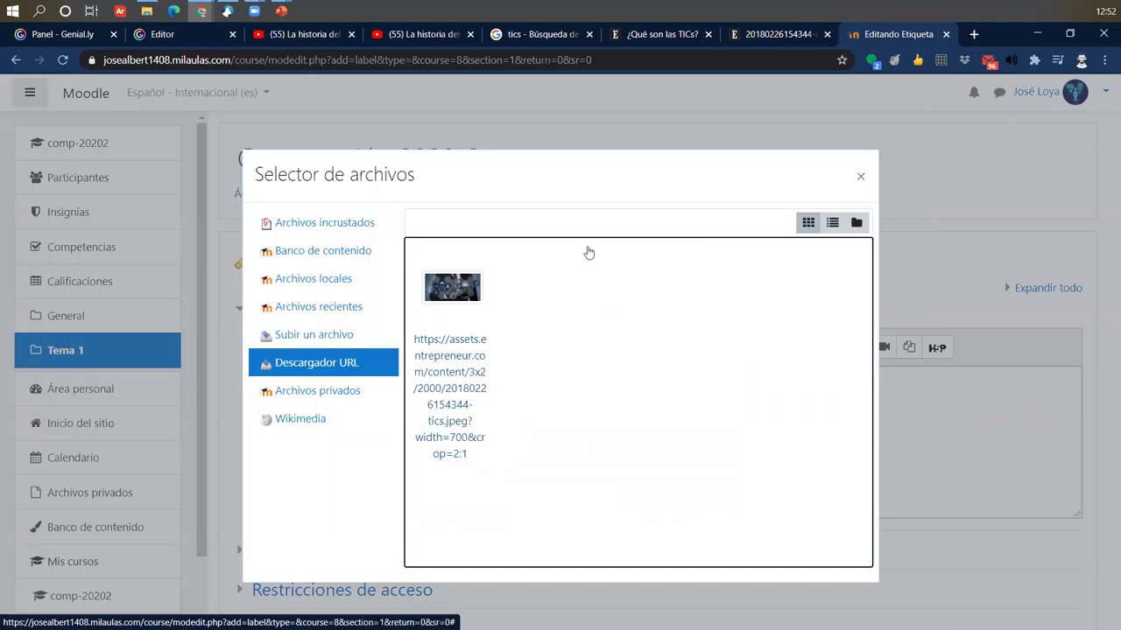
pyautogui.click(859, 176)
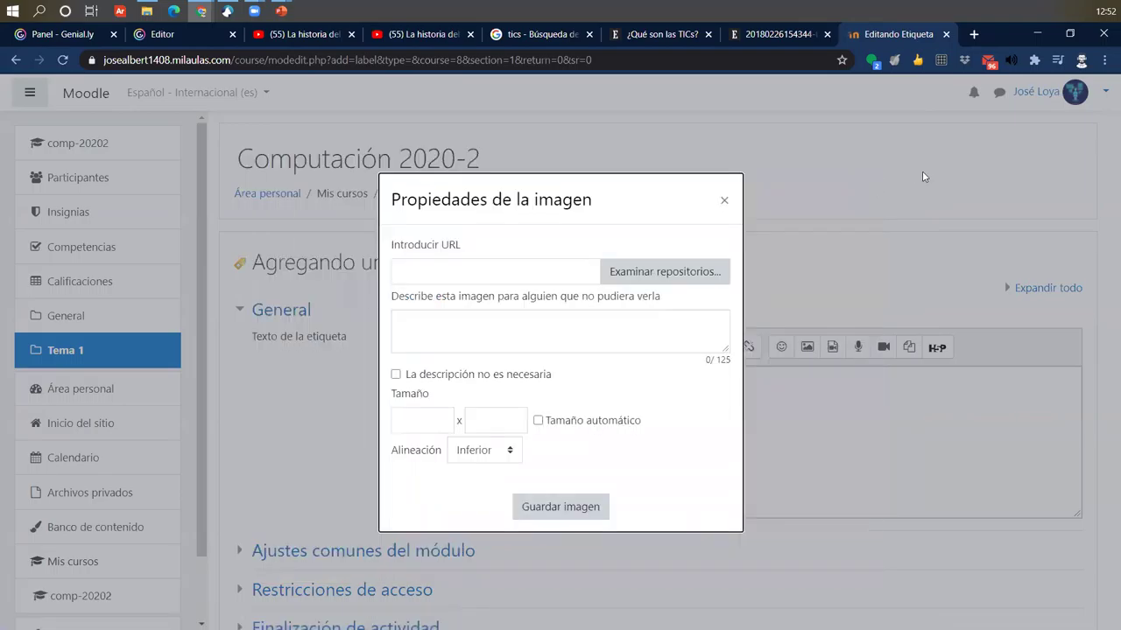
pyautogui.click(724, 204)
# Reopen the label's image properties and browse the repositories to the Descargador URL source.
pyautogui.click(806, 348)
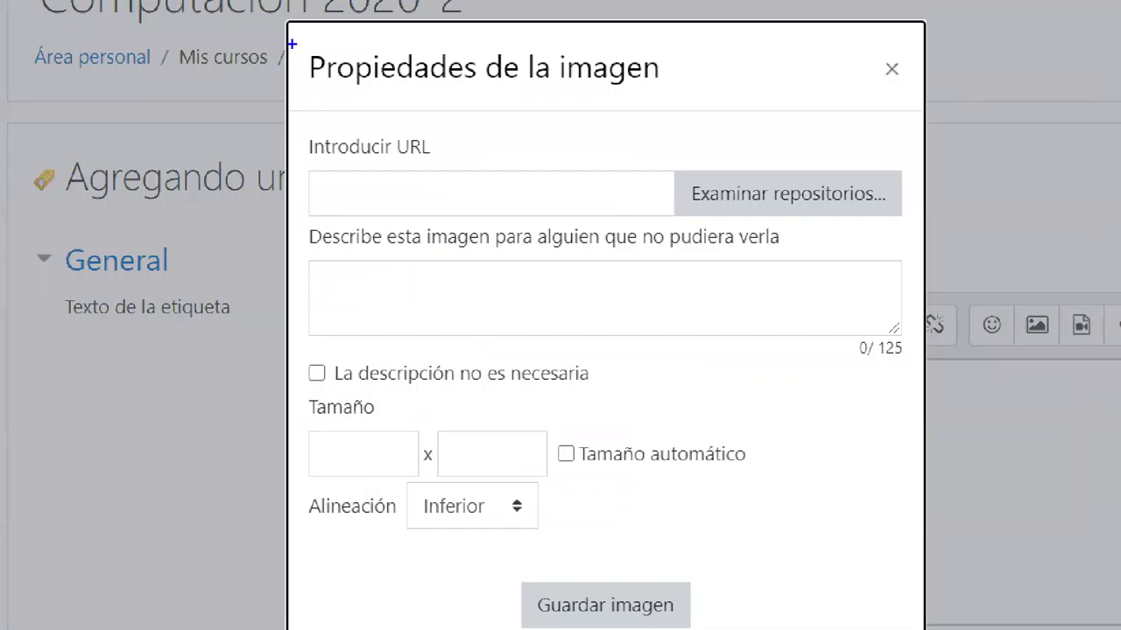
pyautogui.moveTo(292, 42)
pyautogui.mouseDown()
pyautogui.moveTo(705, 99)
pyautogui.moveTo(688, 77)
pyautogui.moveTo(814, 10)
pyautogui.mouseUp()
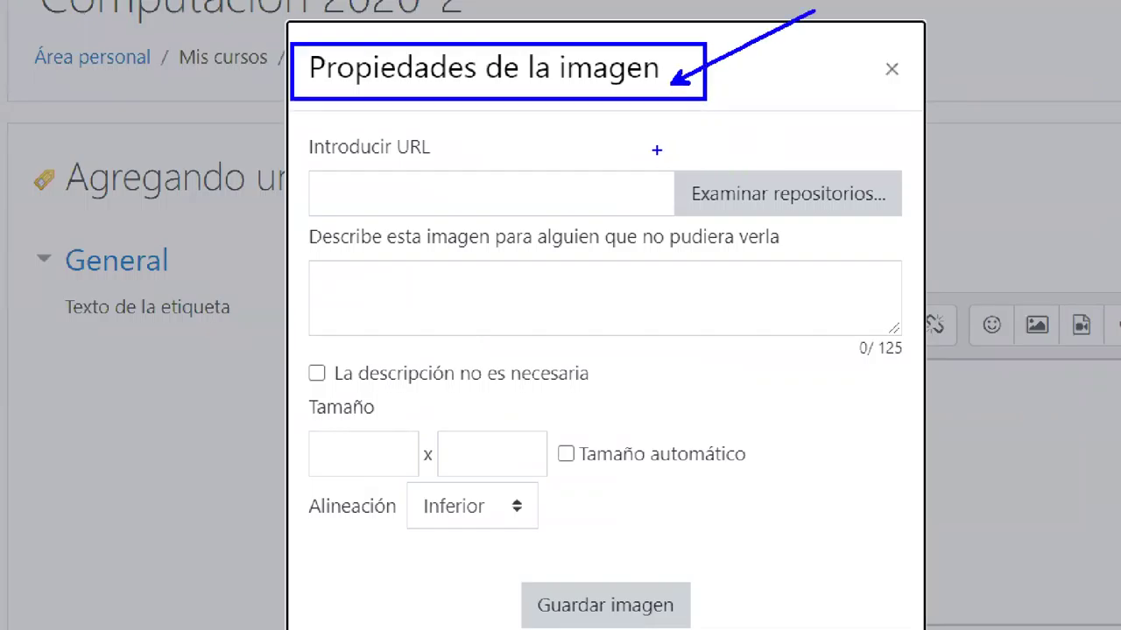
pyautogui.moveTo(656, 150); pyautogui.dragTo(956, 228)
pyautogui.moveTo(880, 194); pyautogui.dragTo(960, 81)
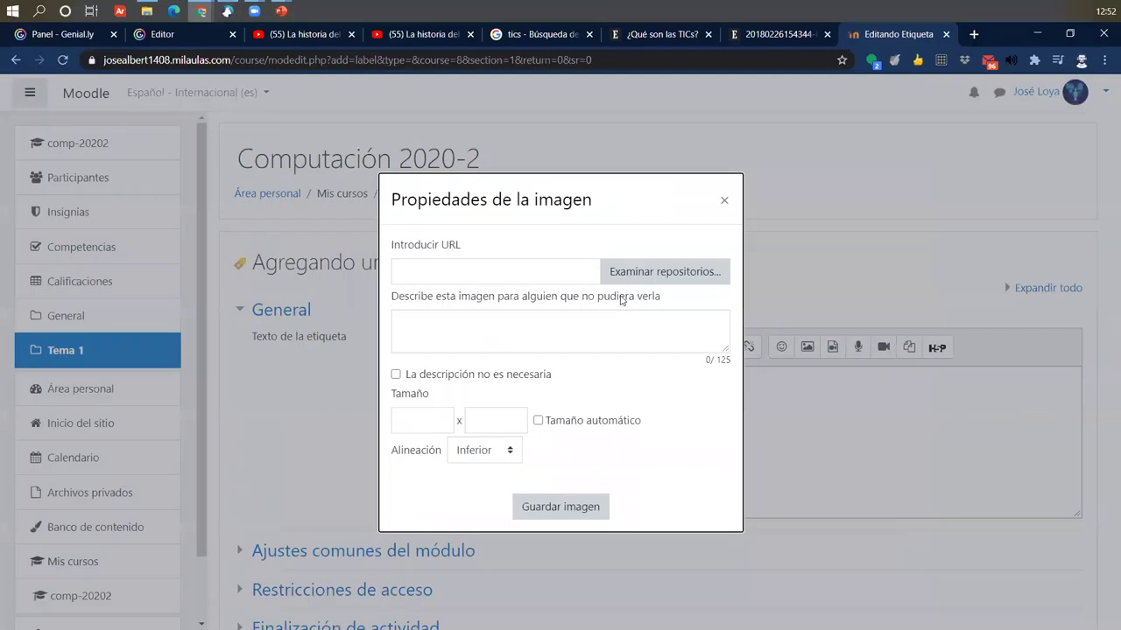
pyautogui.click(623, 277)
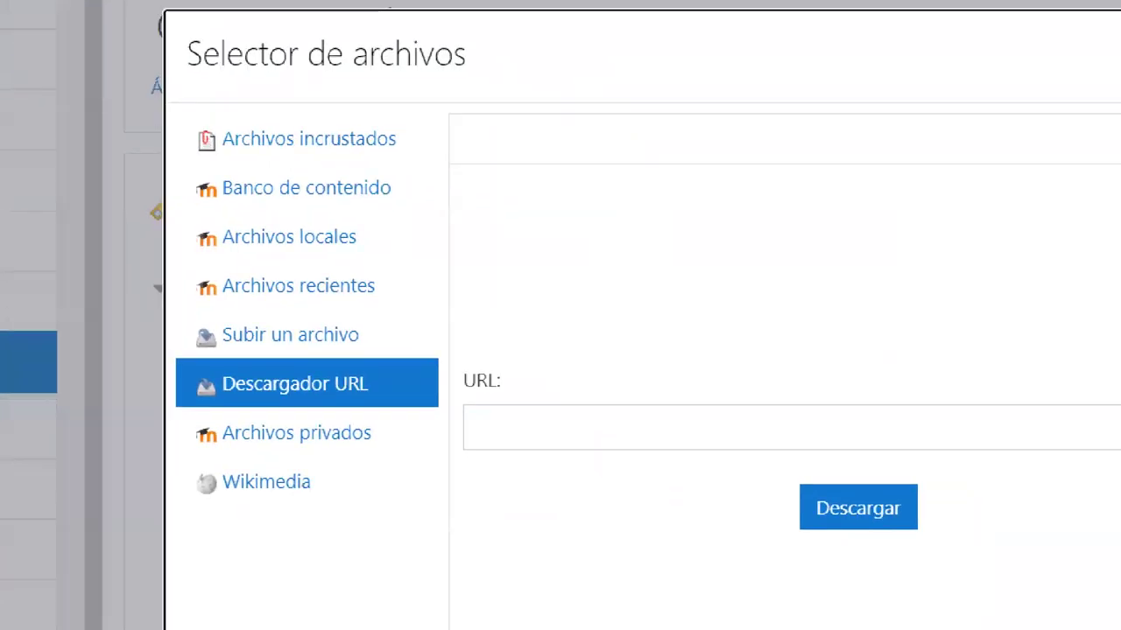
pyautogui.moveTo(205, 300)
pyautogui.mouseDown()
pyautogui.moveTo(425, 358)
pyautogui.moveTo(422, 331)
pyautogui.moveTo(544, 223)
pyautogui.mouseUp()
pyautogui.moveTo(199, 362)
pyautogui.mouseDown()
pyautogui.moveTo(446, 426)
pyautogui.moveTo(426, 420)
pyautogui.moveTo(462, 405)
pyautogui.moveTo(602, 271)
pyautogui.mouseUp()
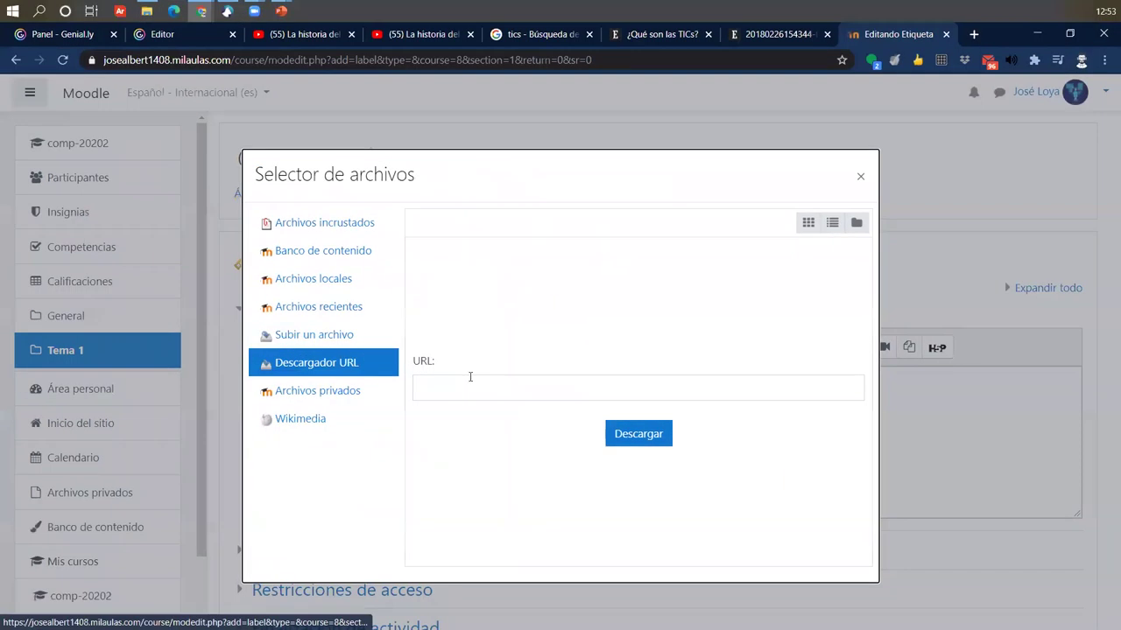
pyautogui.click(428, 379)
pyautogui.hotkey('ctrl', 'v')
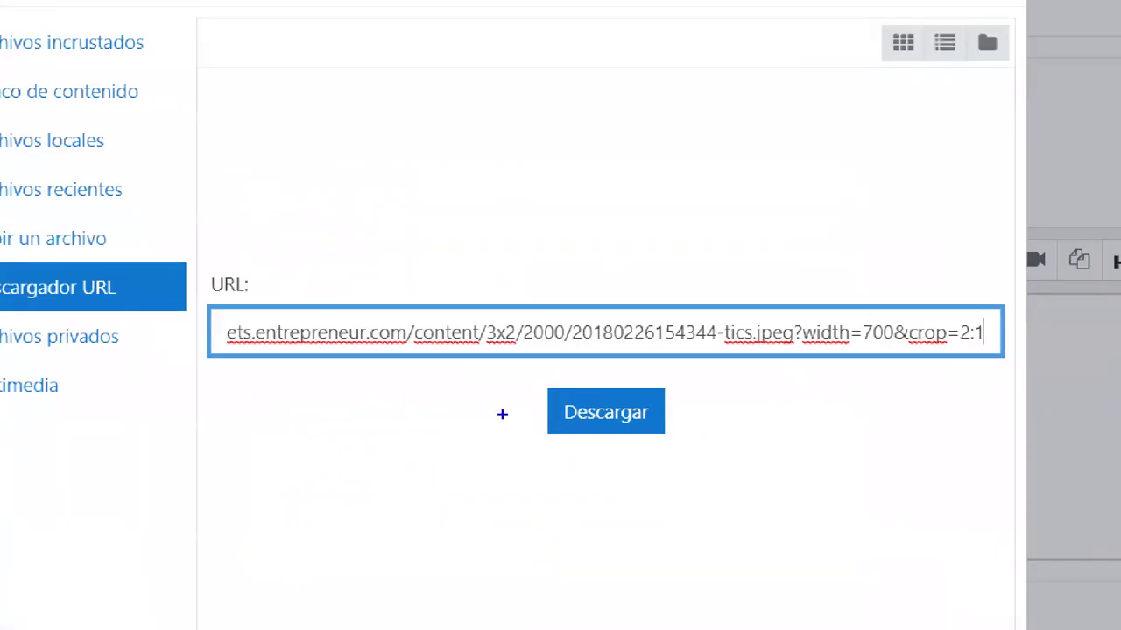
pyautogui.moveTo(517, 376); pyautogui.dragTo(847, 525)
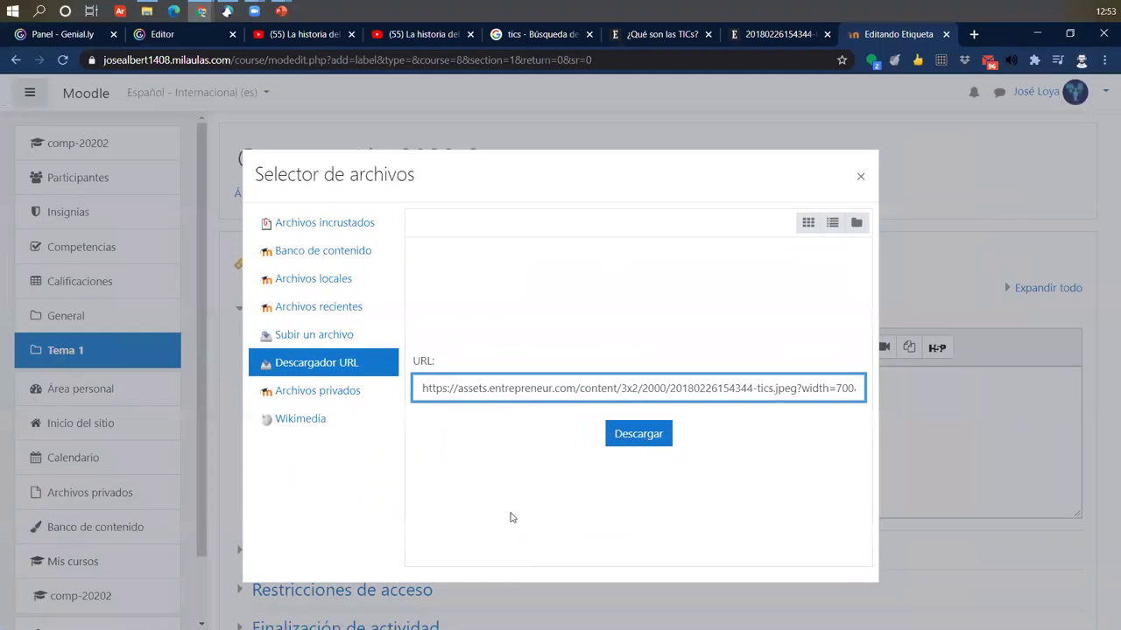
# Try to insert the entrepreneur.com TICs image fetched with Descargador URL as a copy of the file.
pyautogui.press('Return')
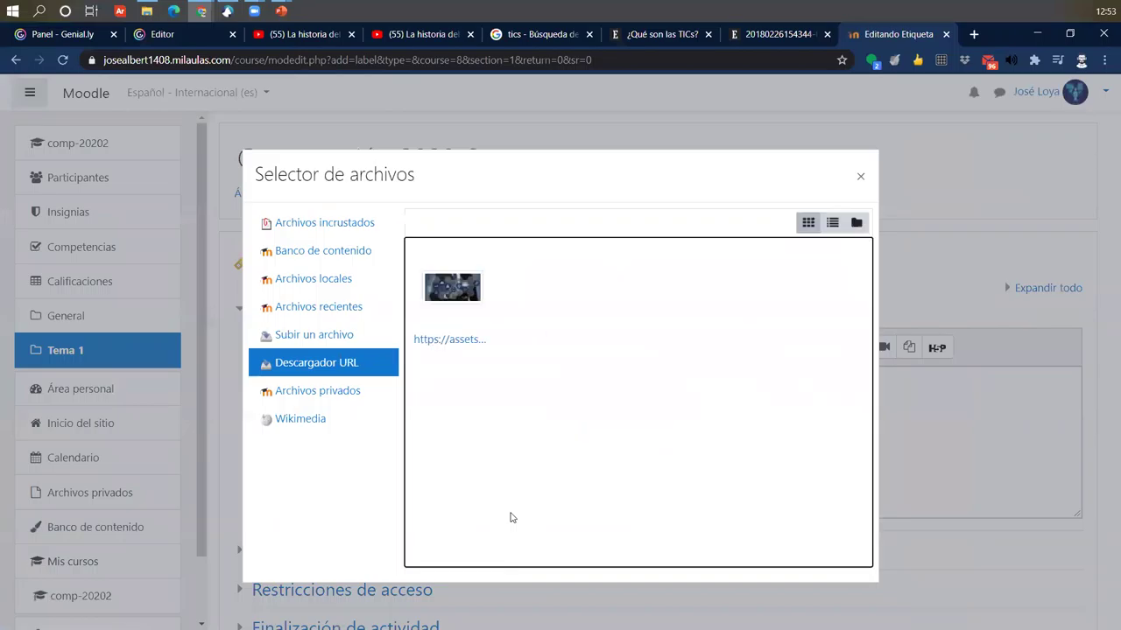
pyautogui.click(457, 315)
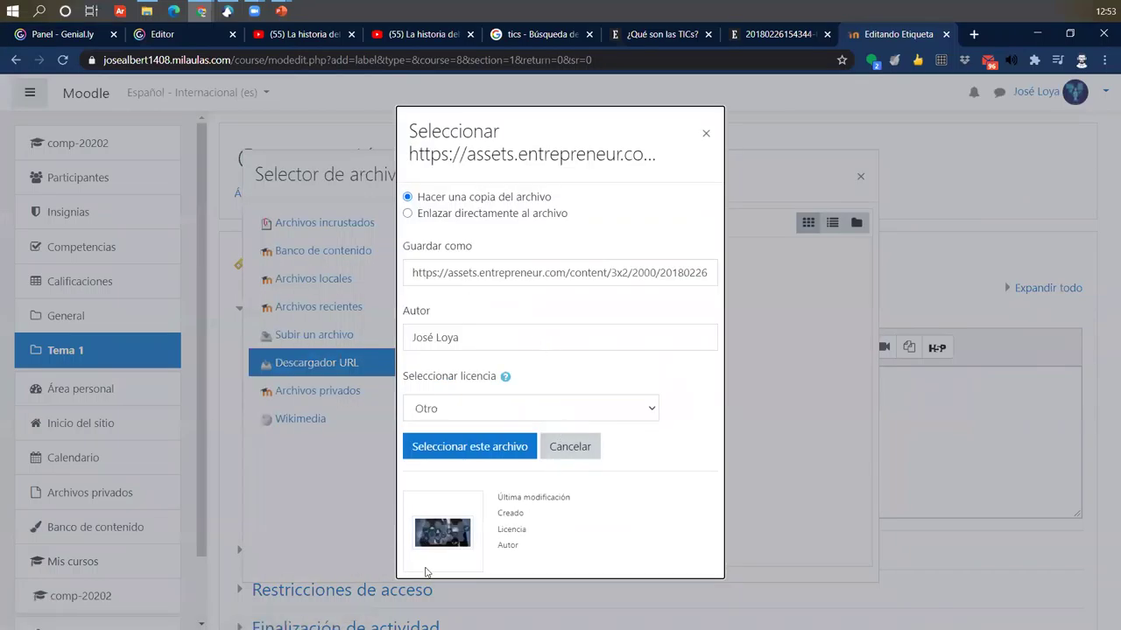
pyautogui.click(487, 454)
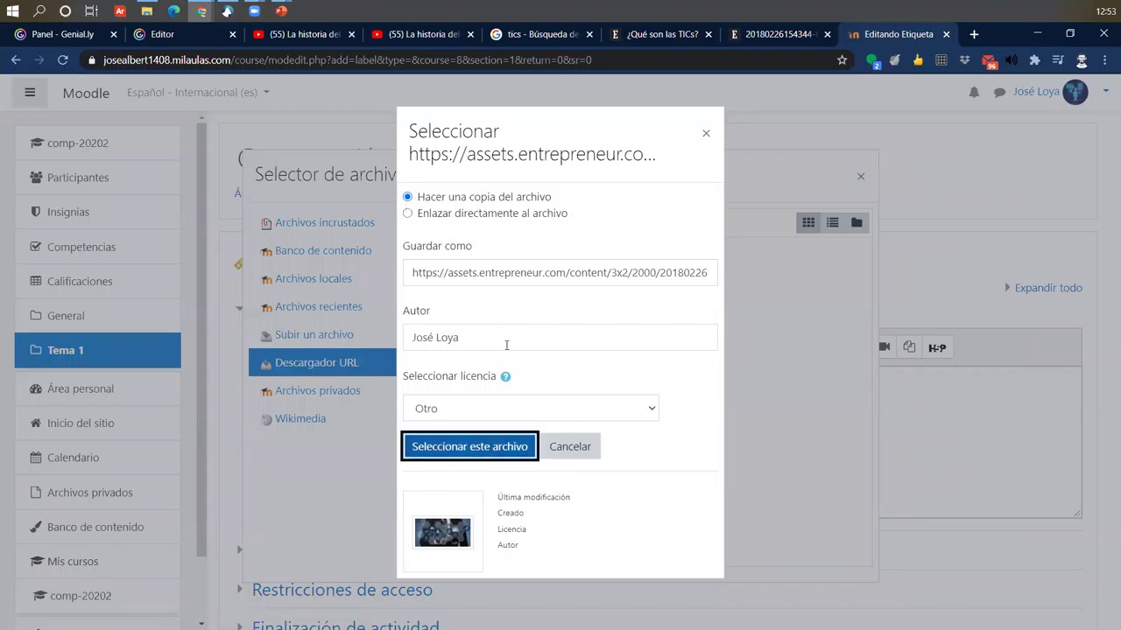
pyautogui.click(466, 444)
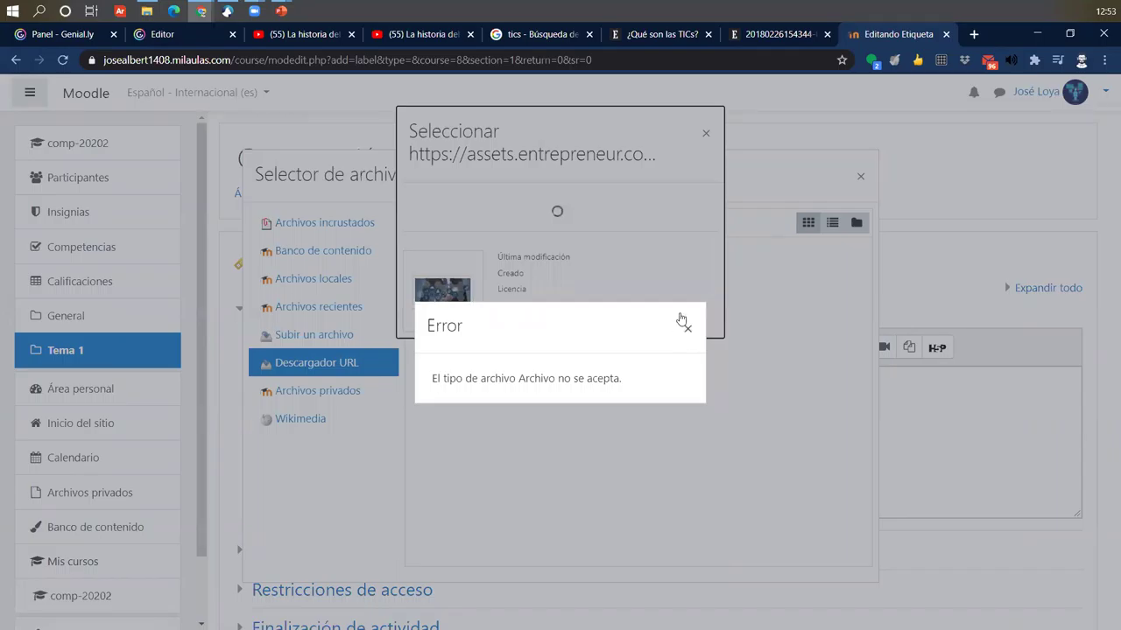
pyautogui.click(701, 328)
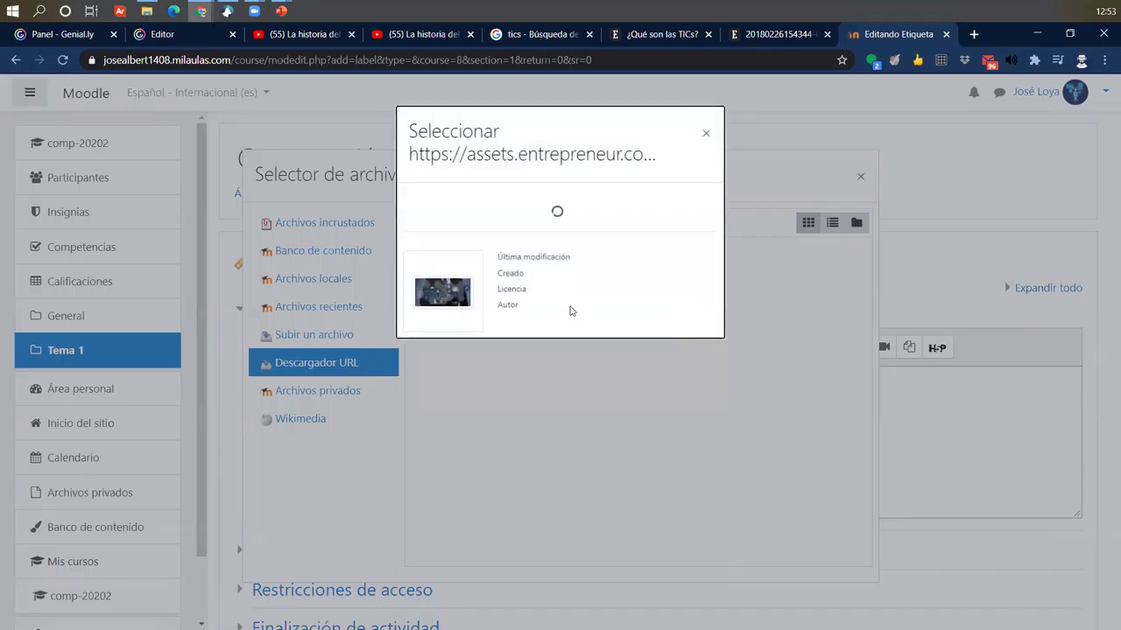
pyautogui.click(705, 135)
# Fetch the TICs image address again, try to link directly to the file instead of copying it, and close the image dialogs.
pyautogui.click(566, 385)
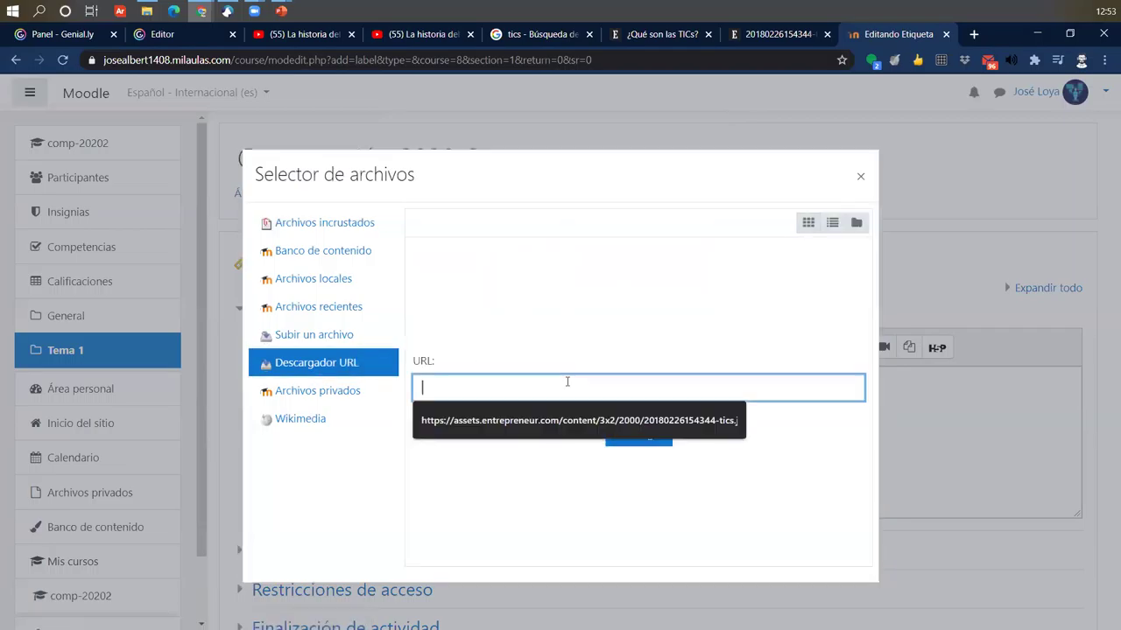
pyautogui.hotkey('ctrl', 'v')
pyautogui.click(639, 433)
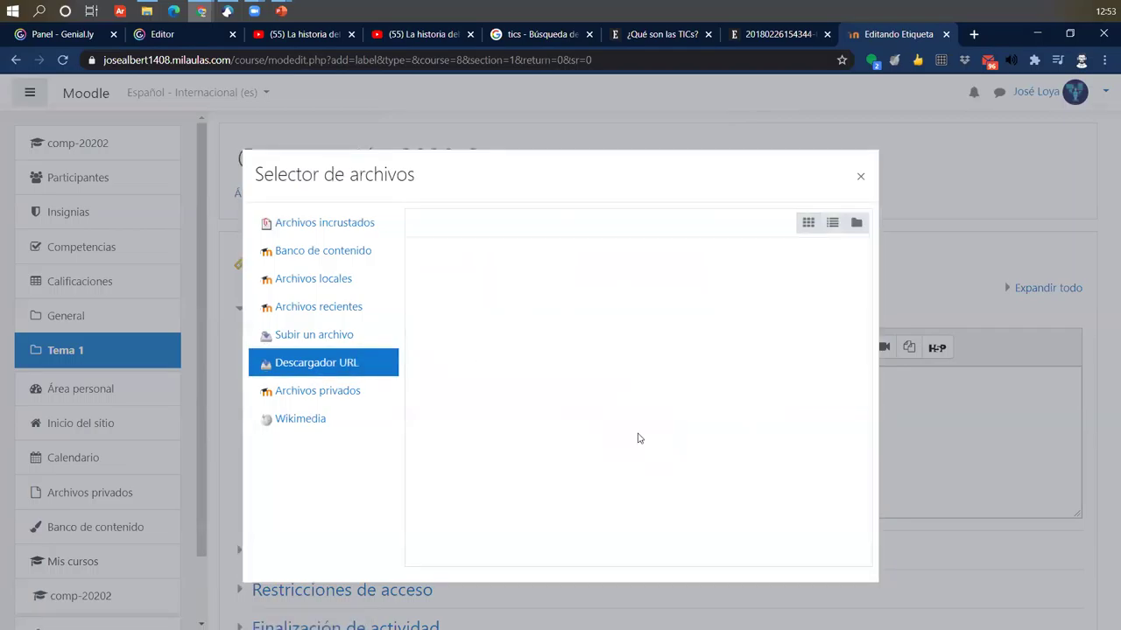
pyautogui.click(451, 288)
pyautogui.scroll(-1, 478, 388)
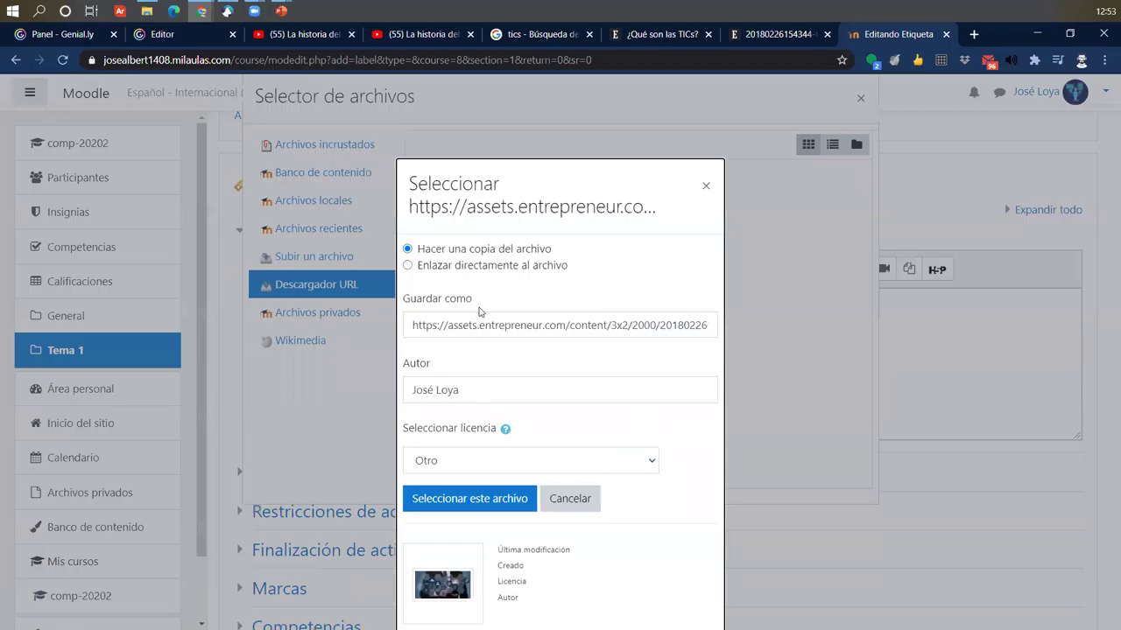
pyautogui.click(480, 267)
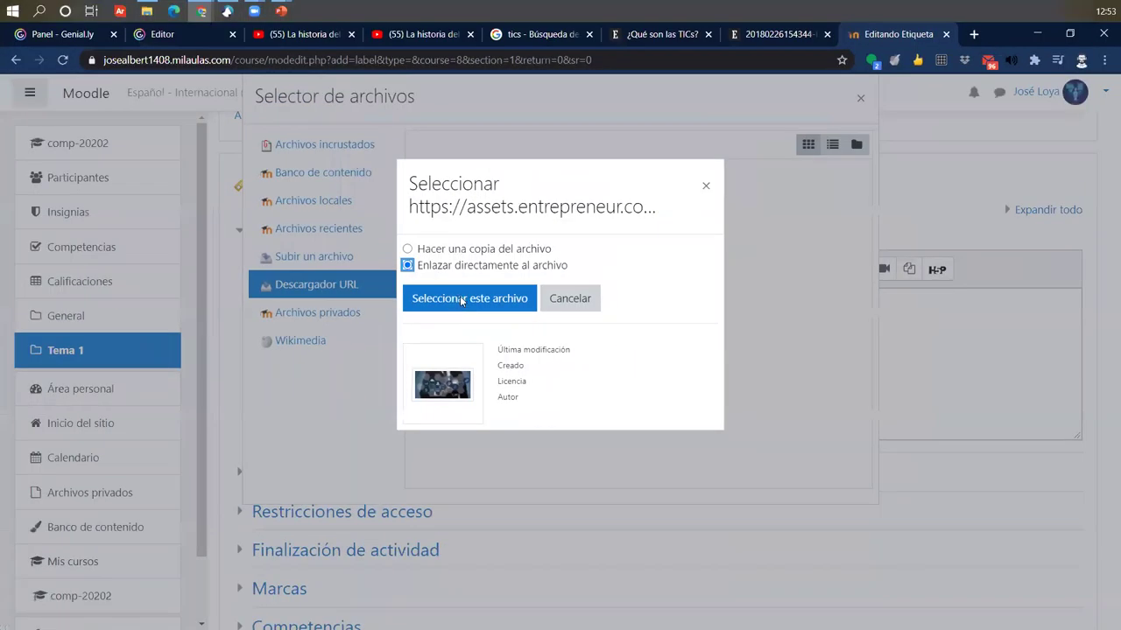
pyautogui.click(462, 299)
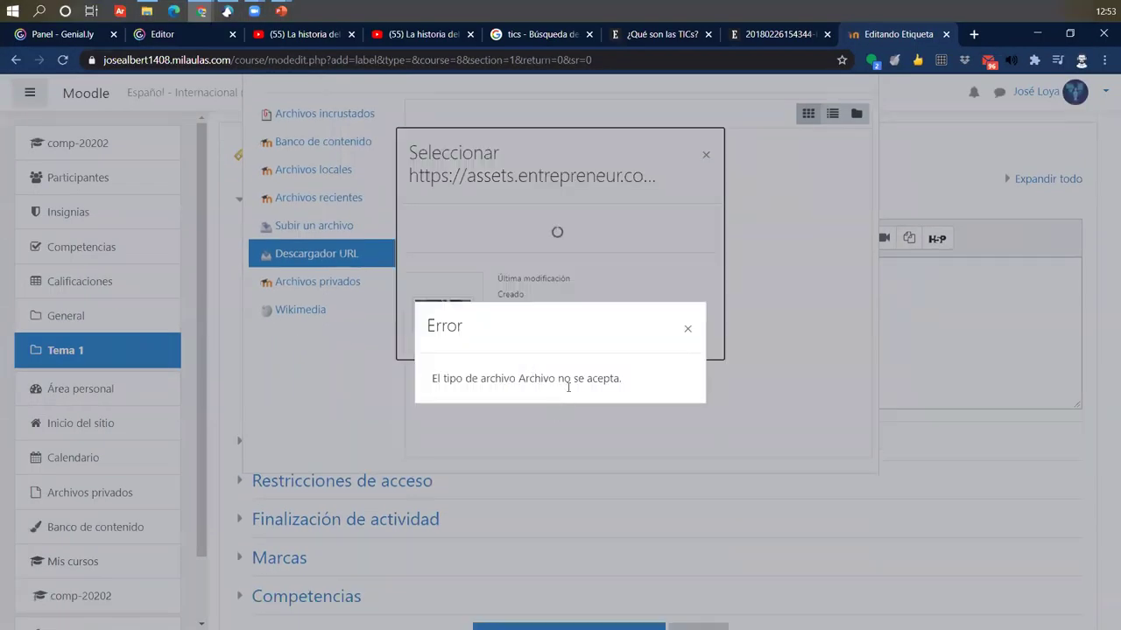
pyautogui.click(688, 331)
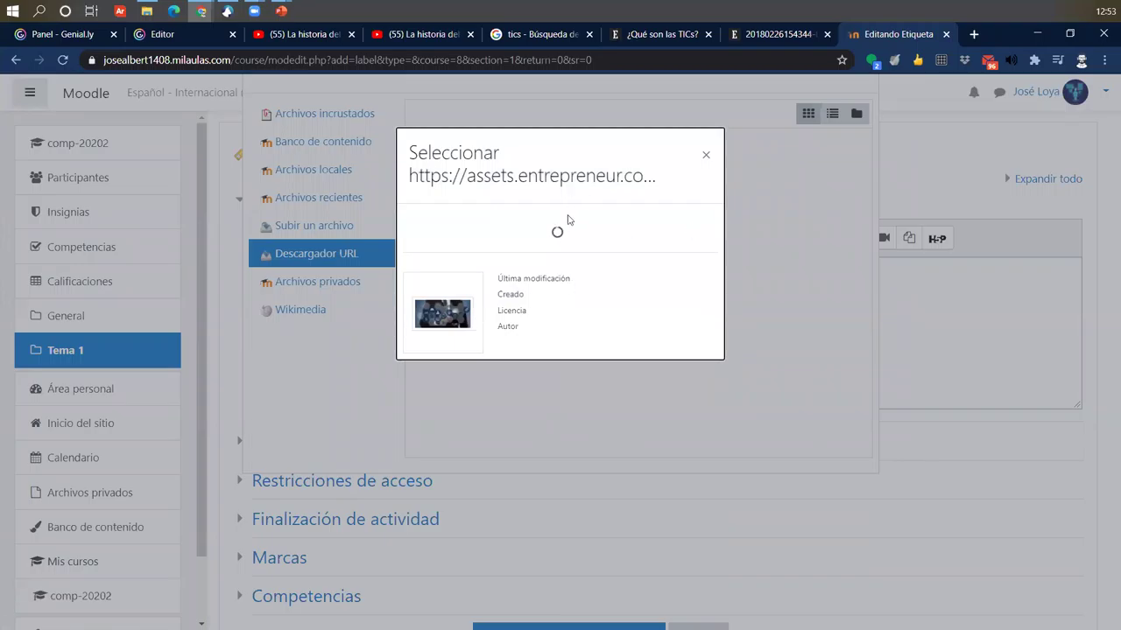
pyautogui.click(703, 158)
pyautogui.click(860, 107)
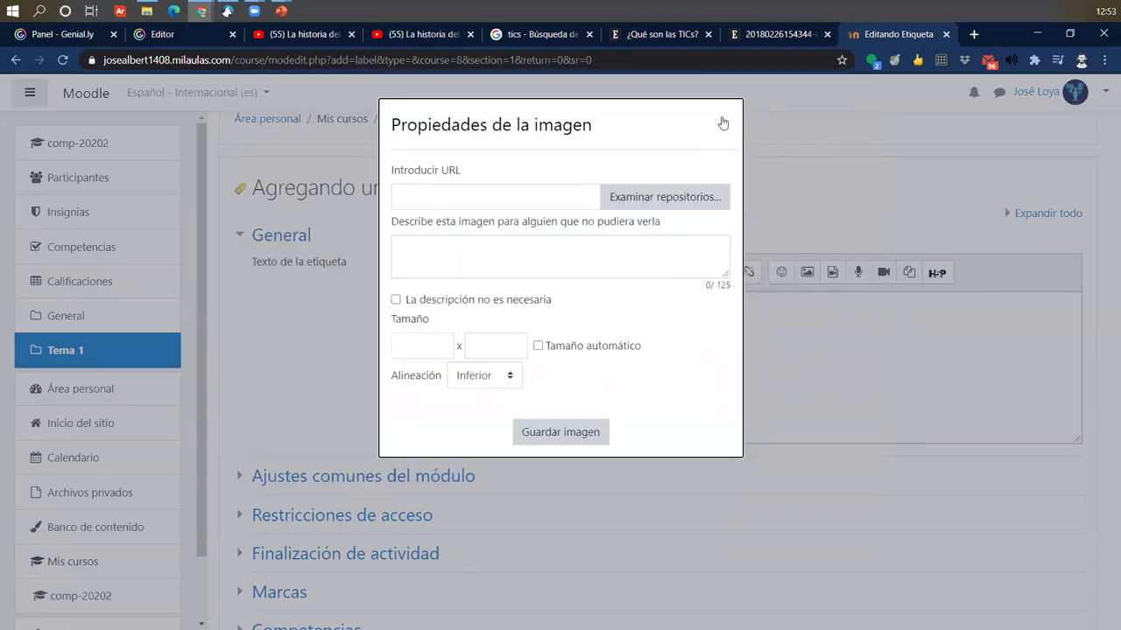
pyautogui.click(723, 124)
pyautogui.click(772, 34)
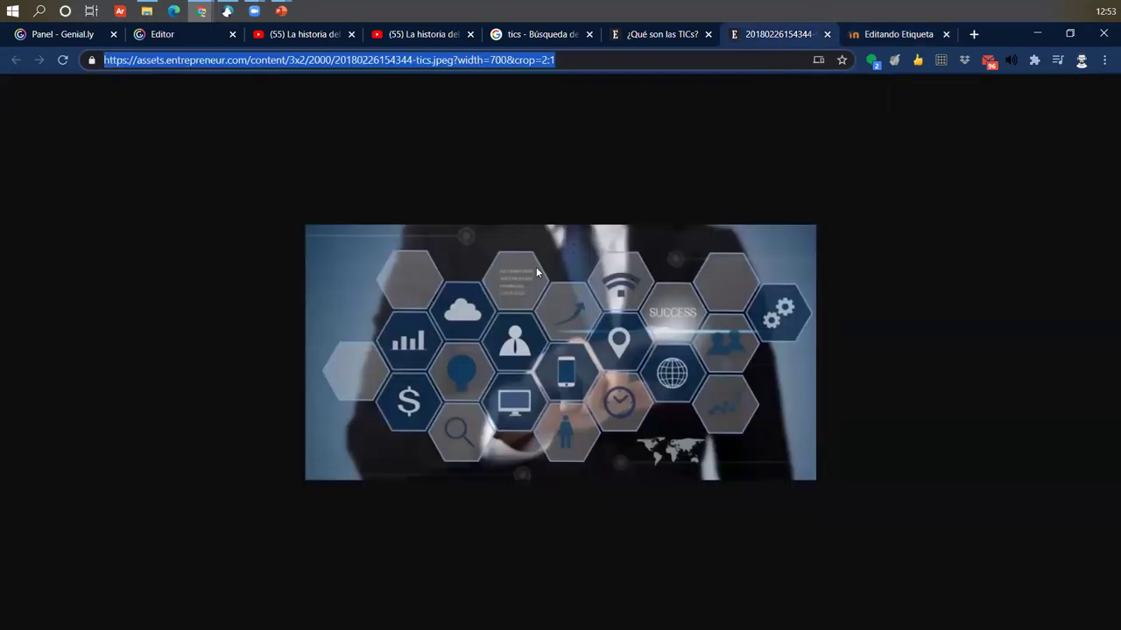
pyautogui.rightClick(631, 308)
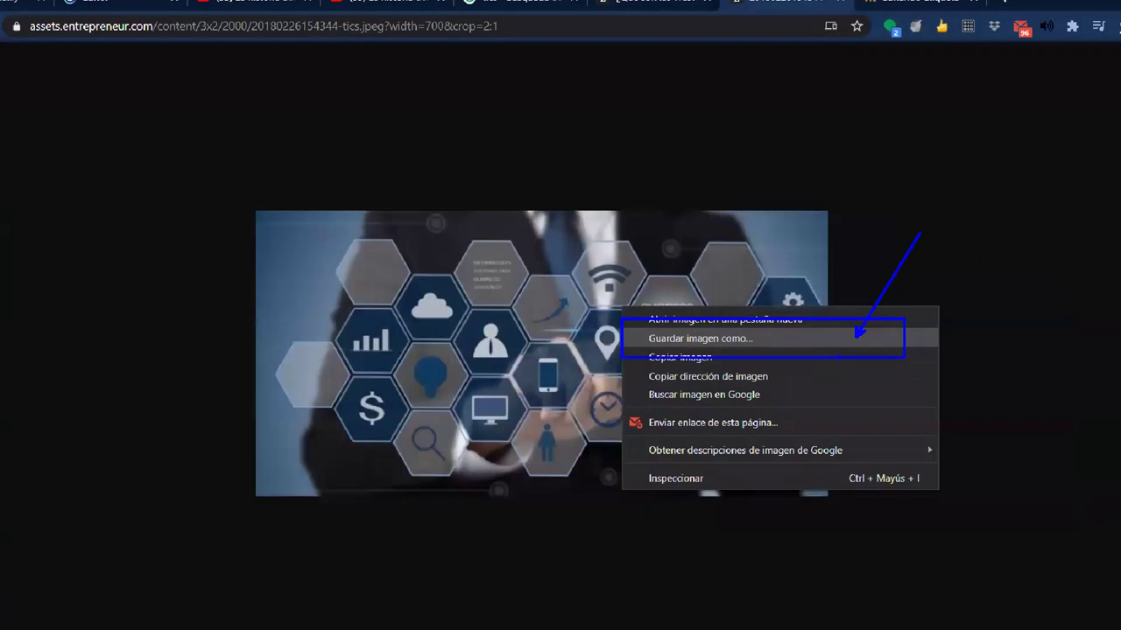
pyautogui.click(710, 332)
pyautogui.rightClick(646, 307)
pyautogui.click(715, 343)
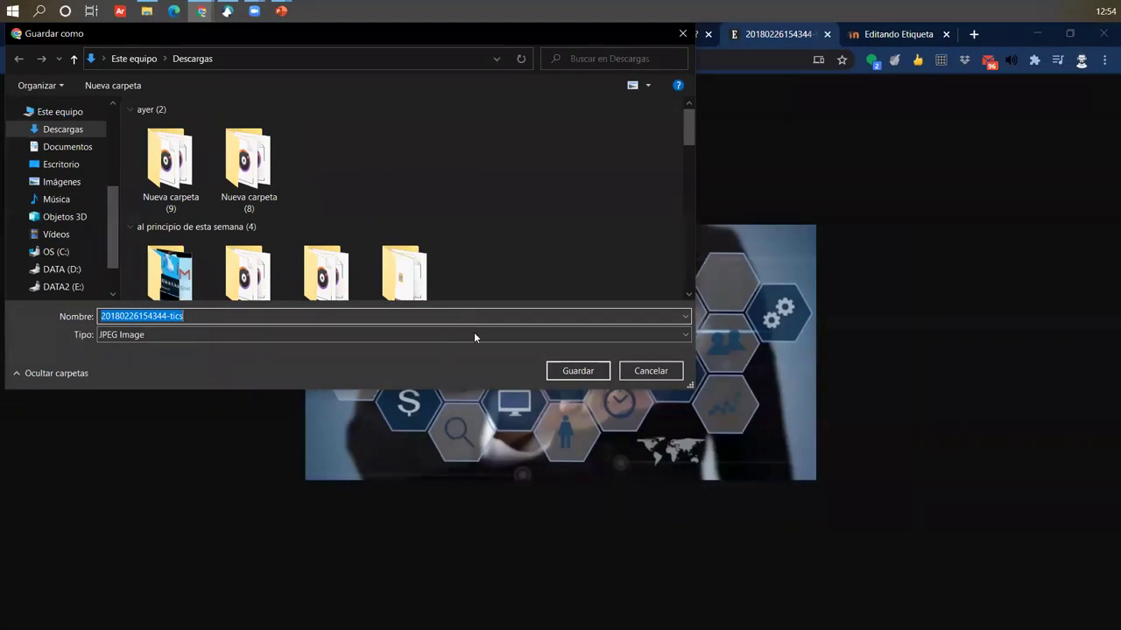
pyautogui.click(647, 391)
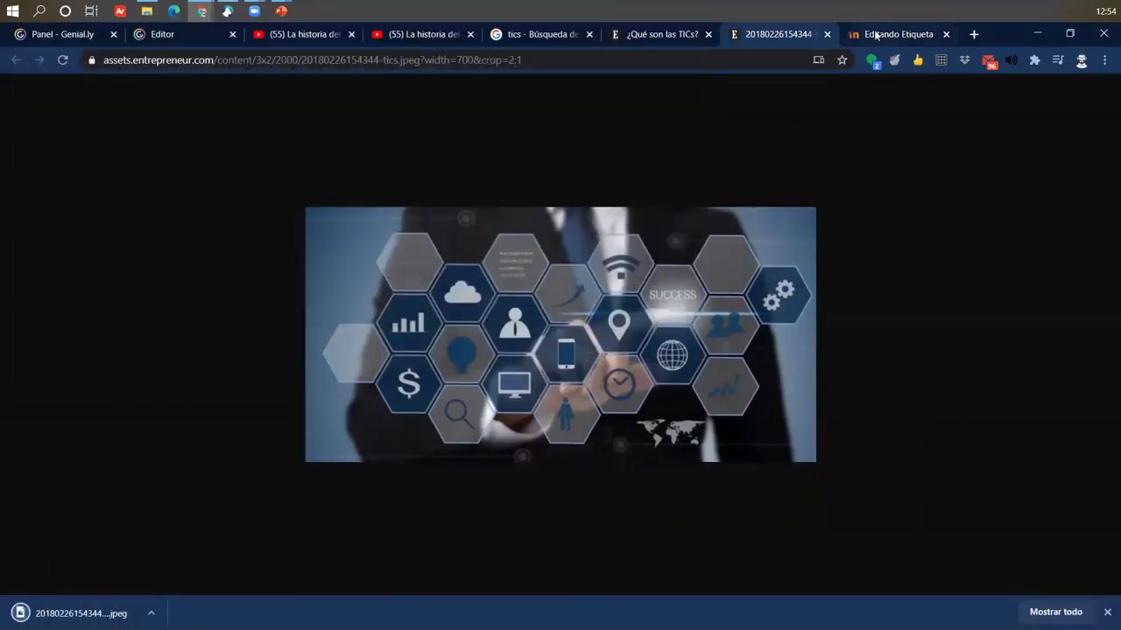
pyautogui.click(893, 34)
pyautogui.click(730, 307)
pyautogui.click(802, 273)
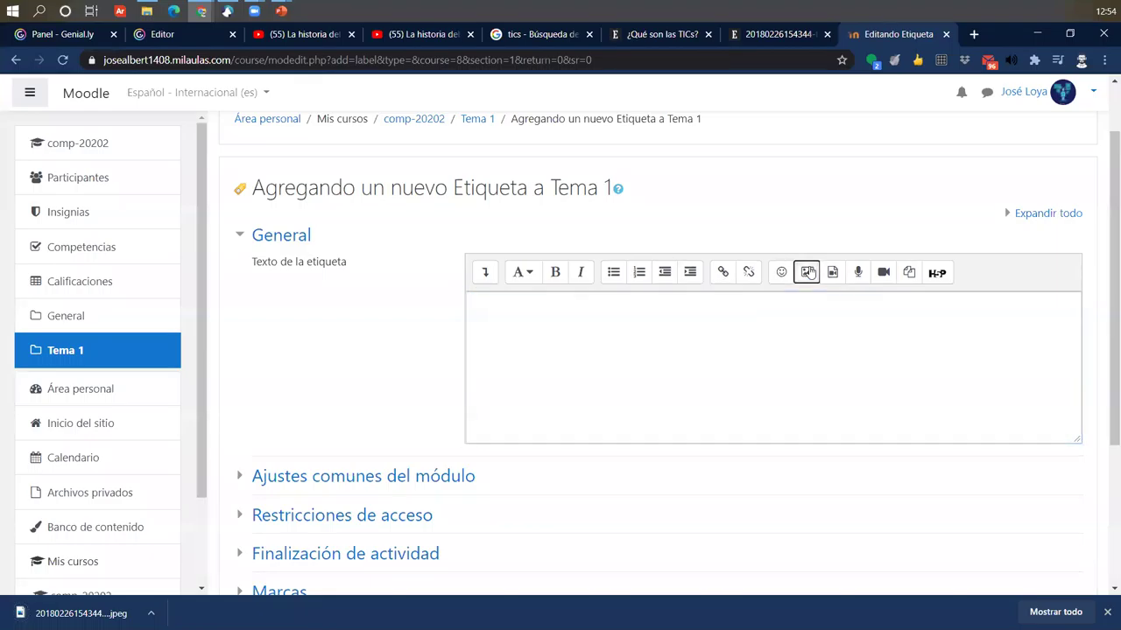
pyautogui.click(679, 265)
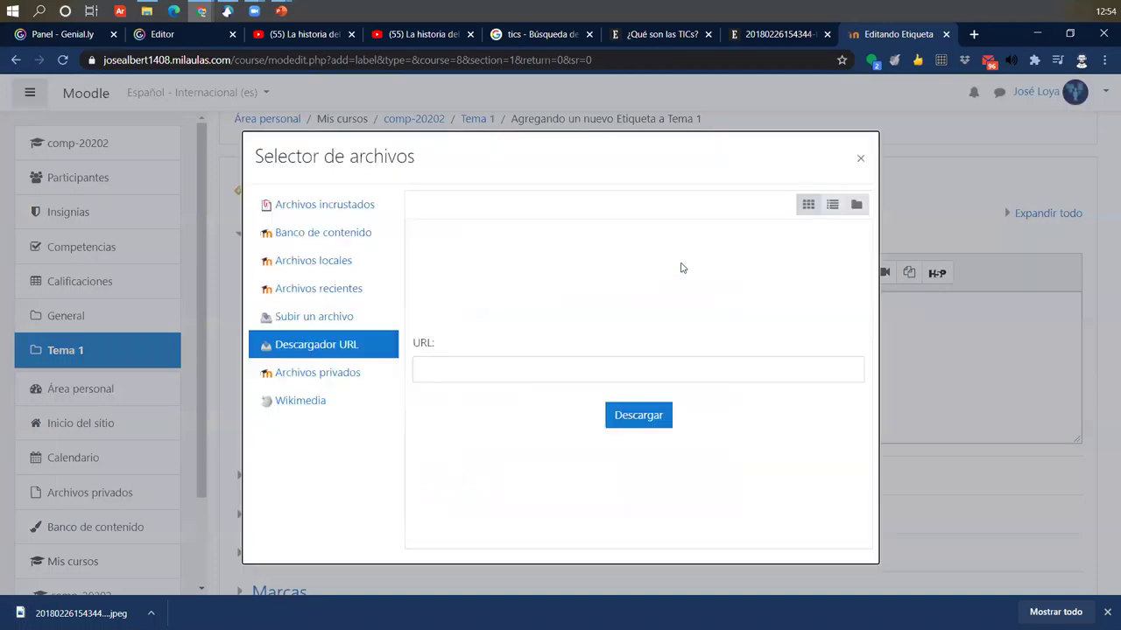
pyautogui.click(340, 317)
pyautogui.click(478, 280)
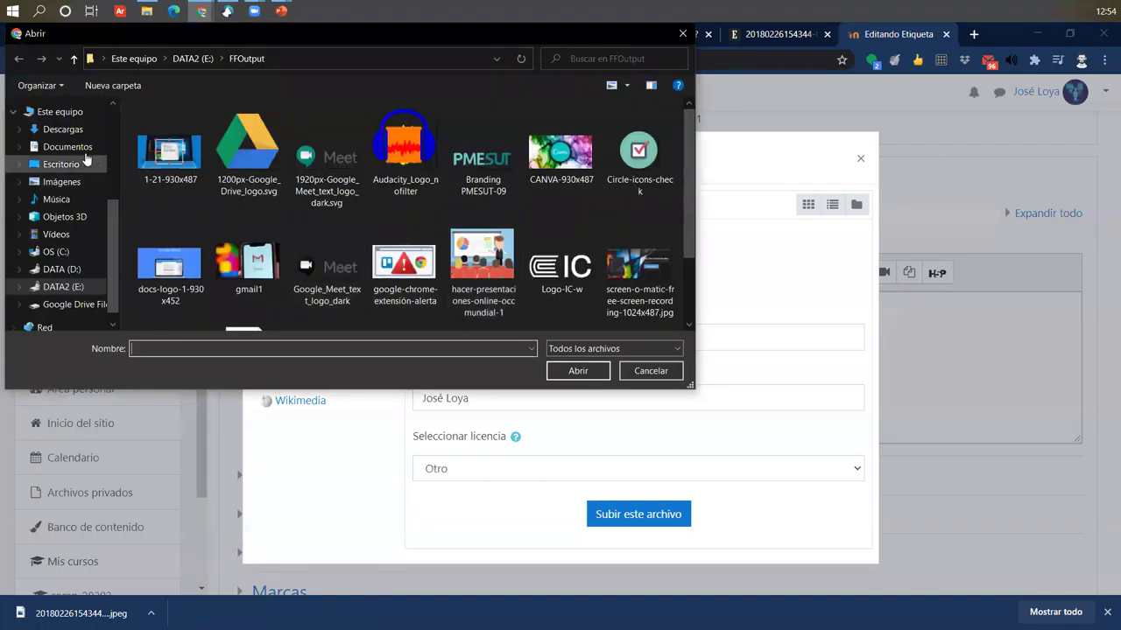
pyautogui.click(66, 128)
pyautogui.click(156, 179)
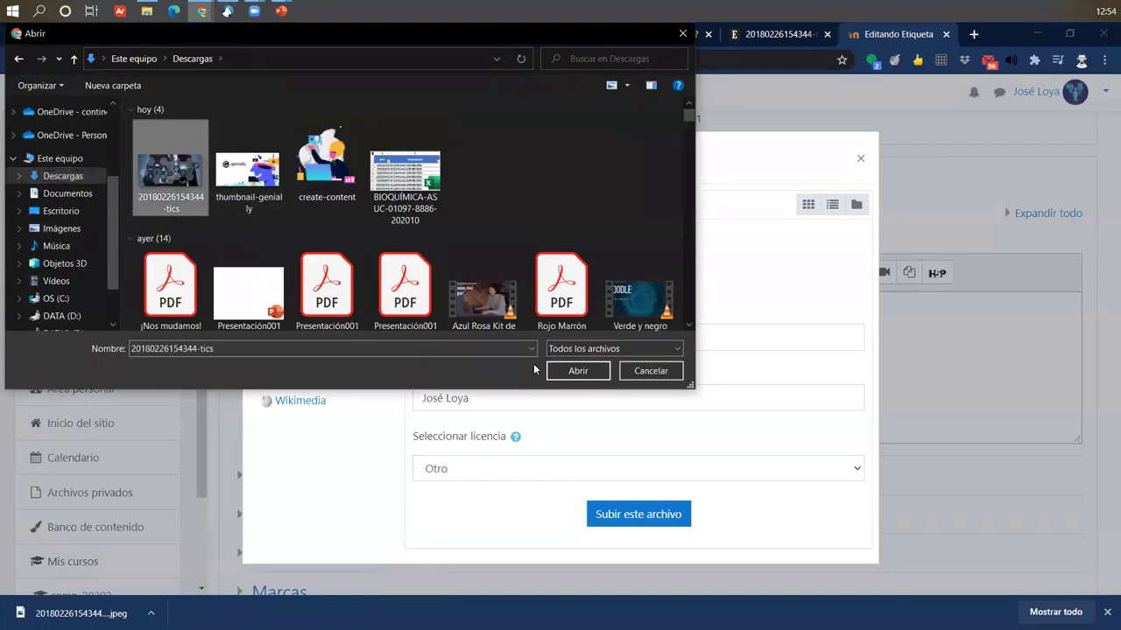
pyautogui.click(576, 369)
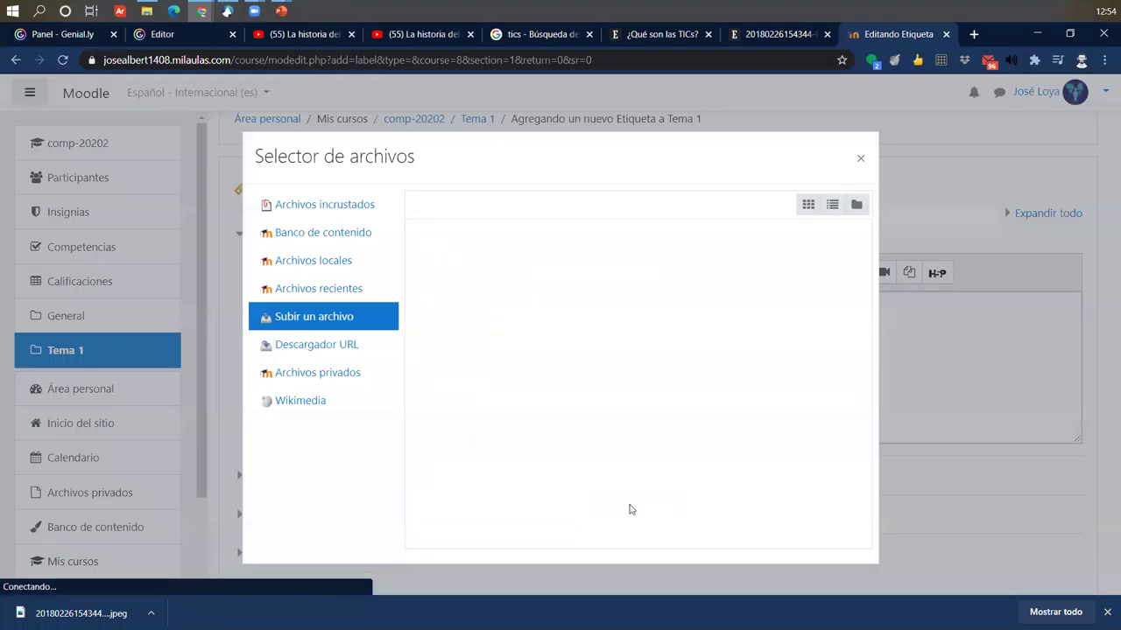
pyautogui.scroll(-2, 673, 448)
pyautogui.scroll(2, 684, 429)
pyautogui.moveTo(286, 278); pyautogui.dragTo(485, 316)
pyautogui.moveTo(569, 256); pyautogui.dragTo(453, 295)
pyautogui.moveTo(300, 293)
pyautogui.mouseDown()
pyautogui.moveTo(305, 303)
pyautogui.moveTo(321, 286)
pyautogui.moveTo(554, 253)
pyautogui.mouseUp()
pyautogui.moveTo(466, 249); pyautogui.dragTo(655, 237)
pyautogui.moveTo(511, 271); pyautogui.dragTo(622, 257)
pyautogui.moveTo(795, 246); pyautogui.dragTo(920, 245)
pyautogui.moveTo(809, 273); pyautogui.dragTo(835, 273)
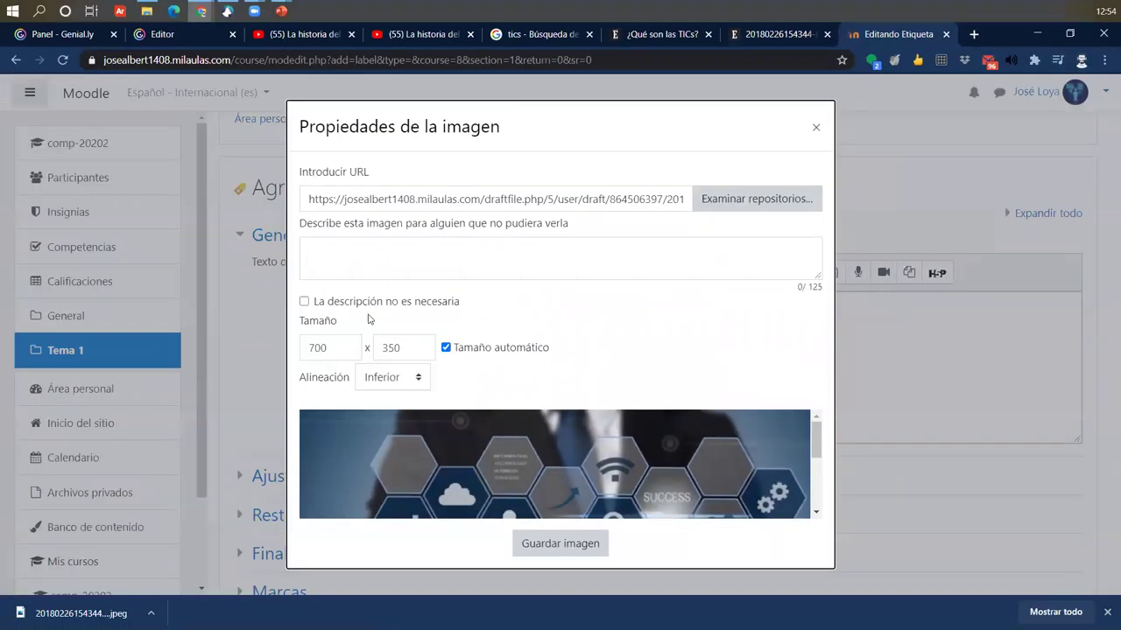
# Mark the image description as not necessary, insert the image into the label text, and review it there.
pyautogui.click(362, 333)
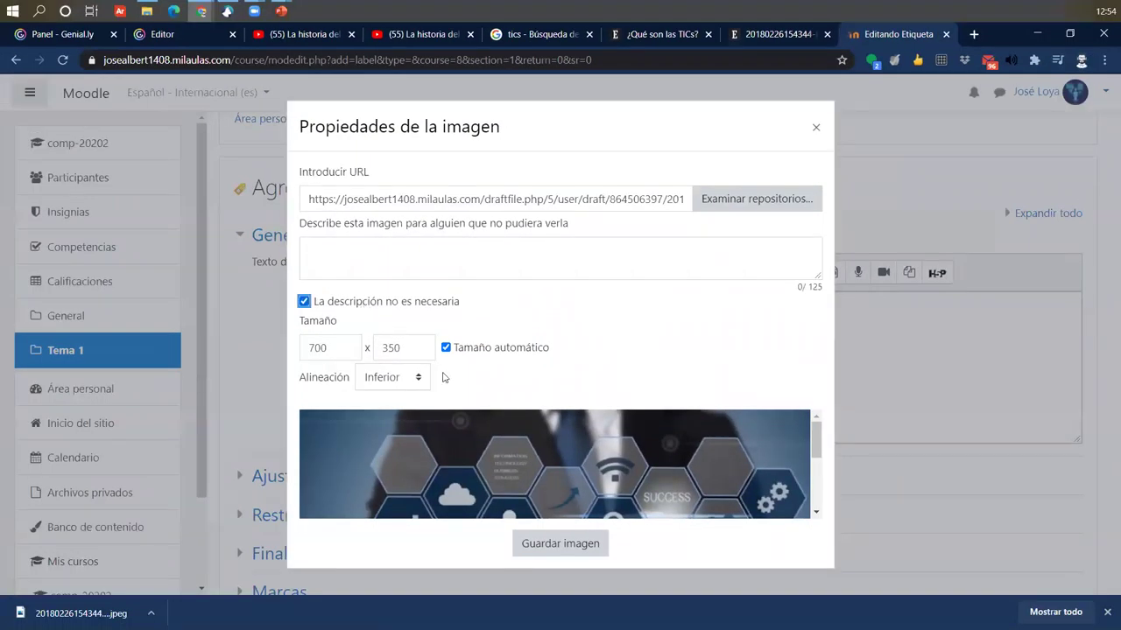
pyautogui.click(550, 544)
pyautogui.scroll(-5, 1079, 352)
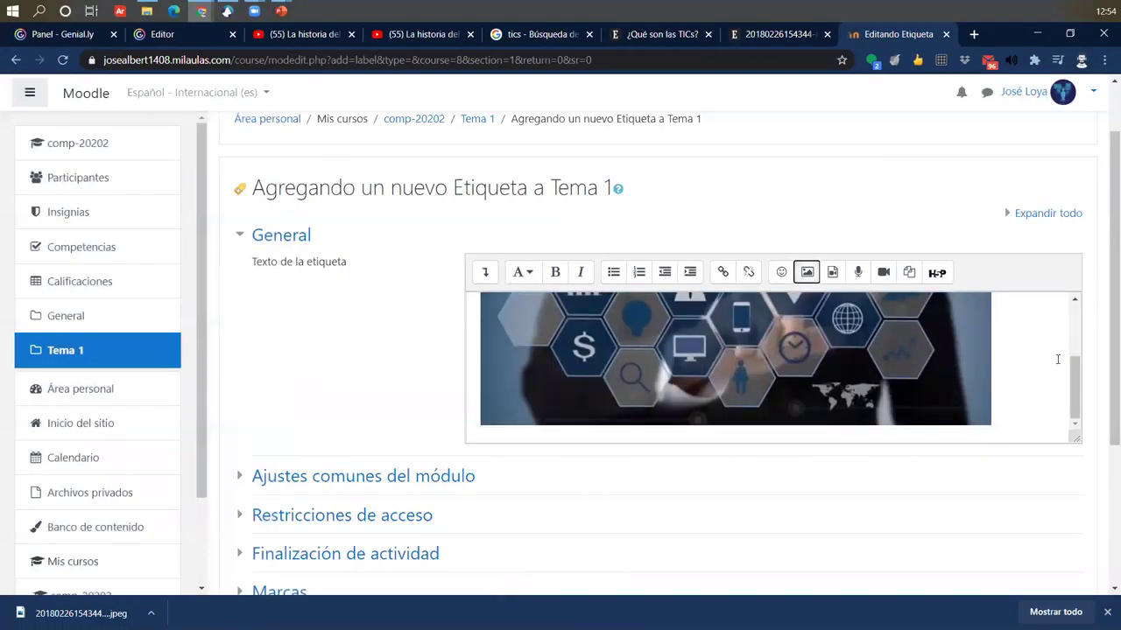
pyautogui.scroll(5, 1030, 330)
pyautogui.scroll(1, 1013, 349)
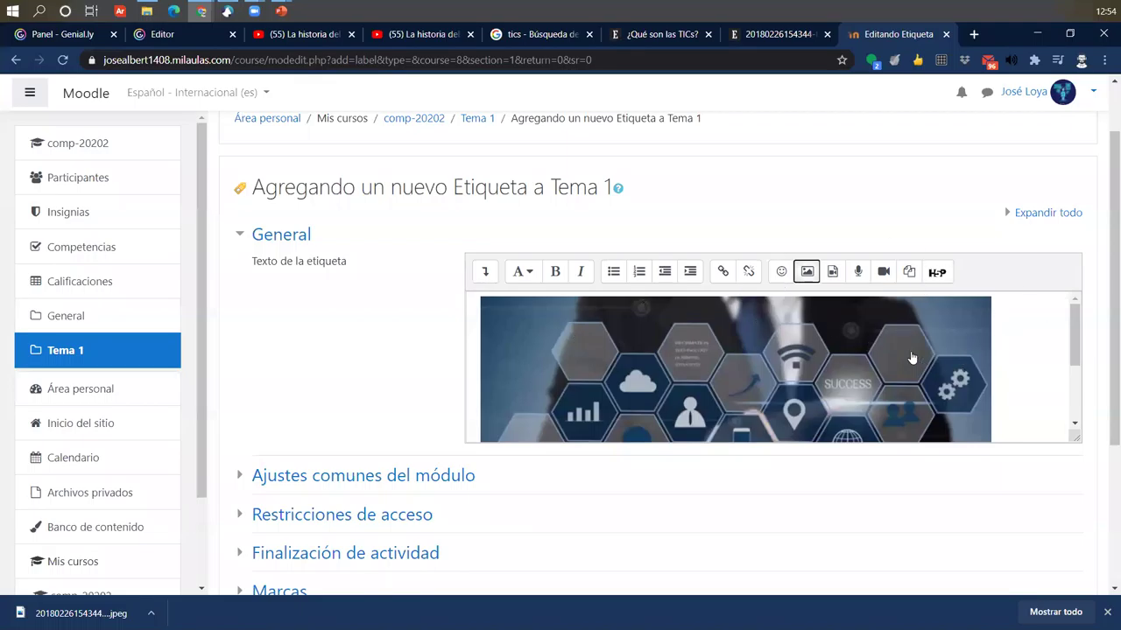
pyautogui.scroll(-2, 973, 360)
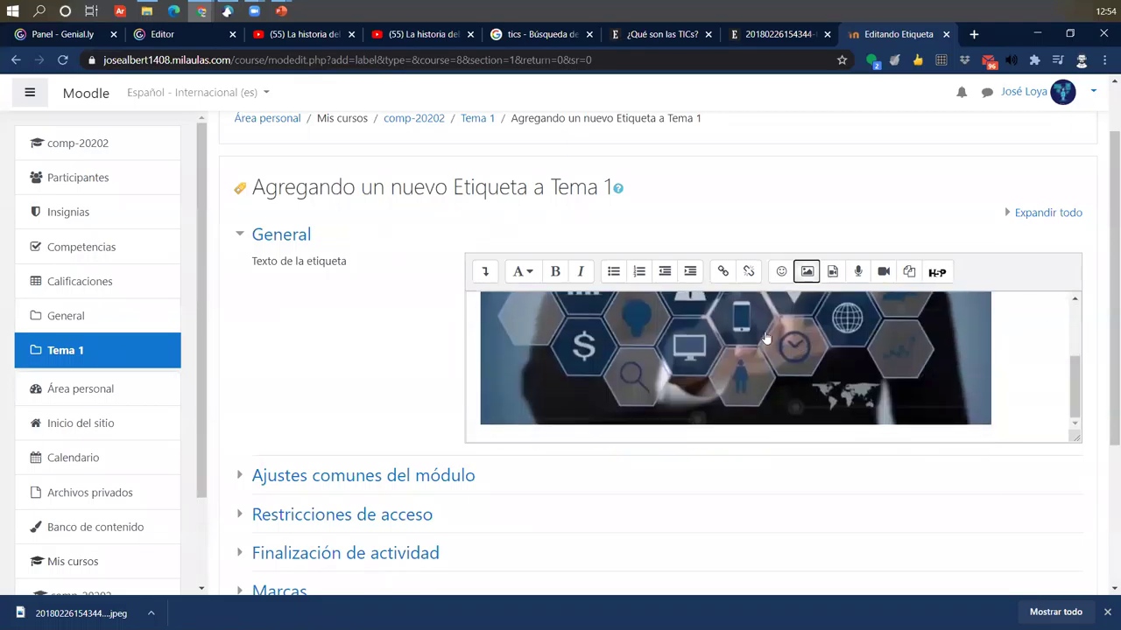
pyautogui.scroll(-1, 974, 361)
pyautogui.scroll(2, 701, 394)
pyautogui.scroll(-4, 512, 472)
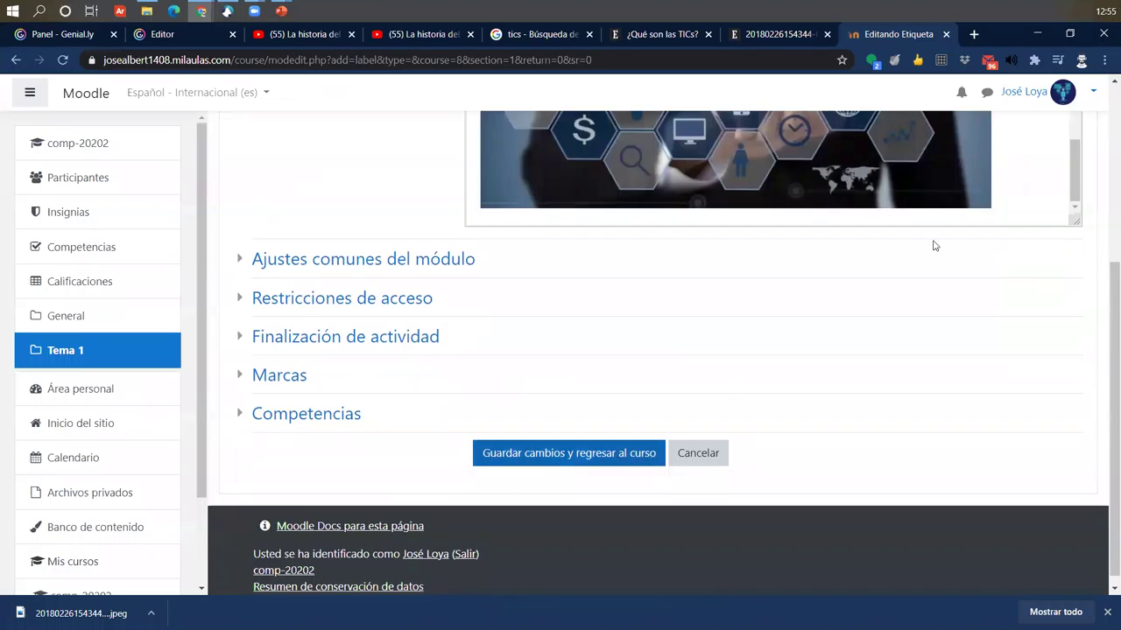
# Leave the Moodle label form without saving and switch to the Genially editor, exiting the preview to edit page 2.
pyautogui.click(945, 35)
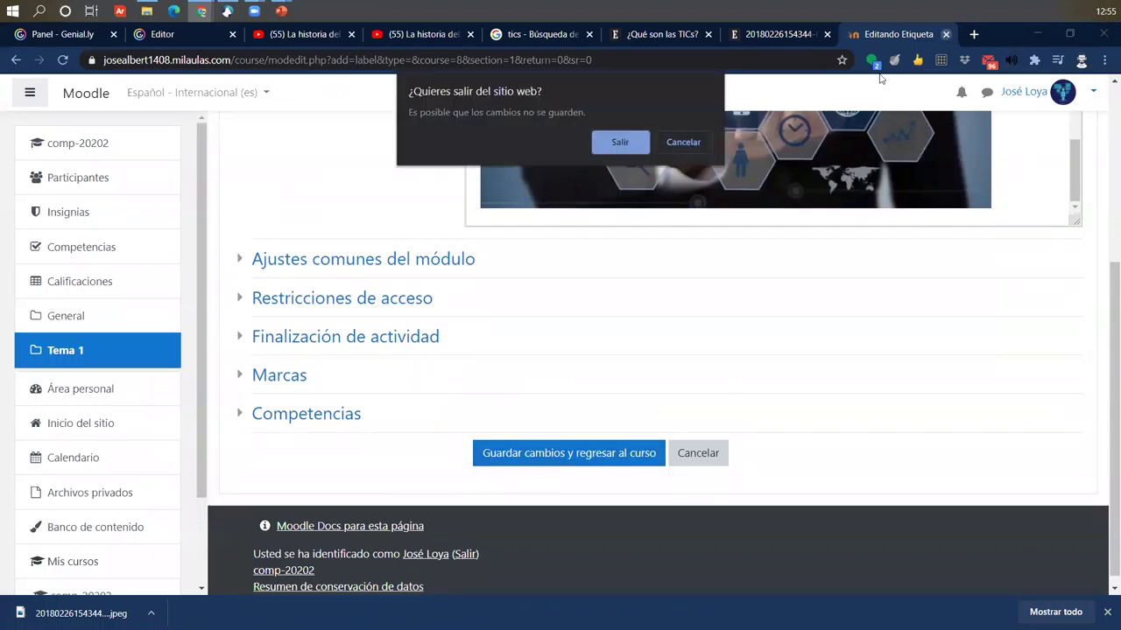
pyautogui.click(602, 152)
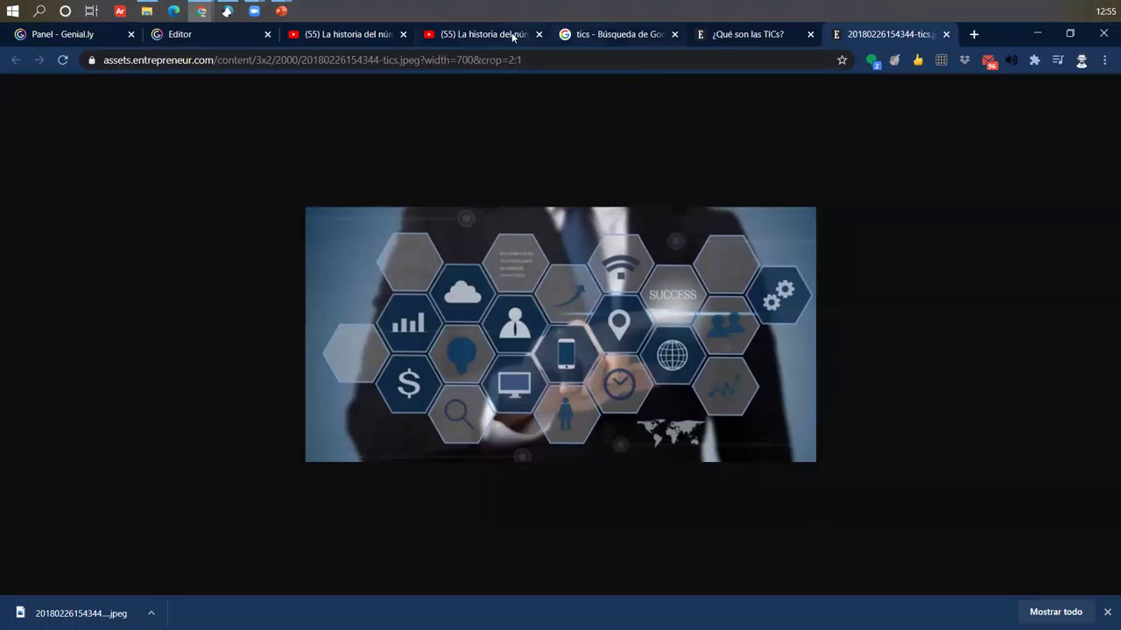
pyautogui.click(229, 44)
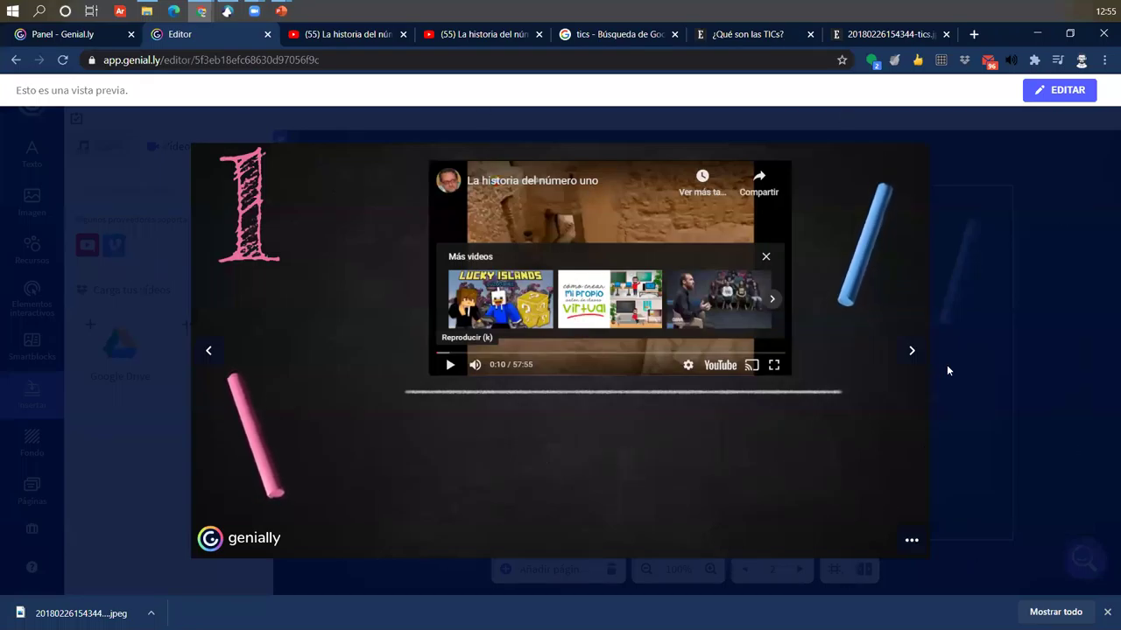
pyautogui.click(1030, 168)
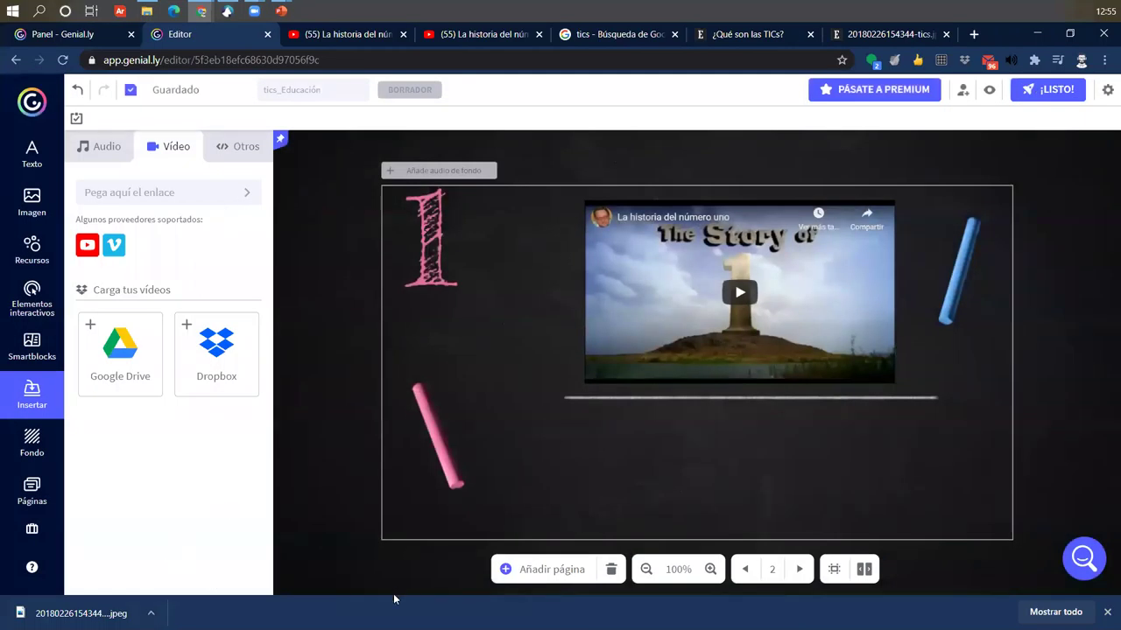
pyautogui.click(28, 460)
pyautogui.scroll(-3, 175, 525)
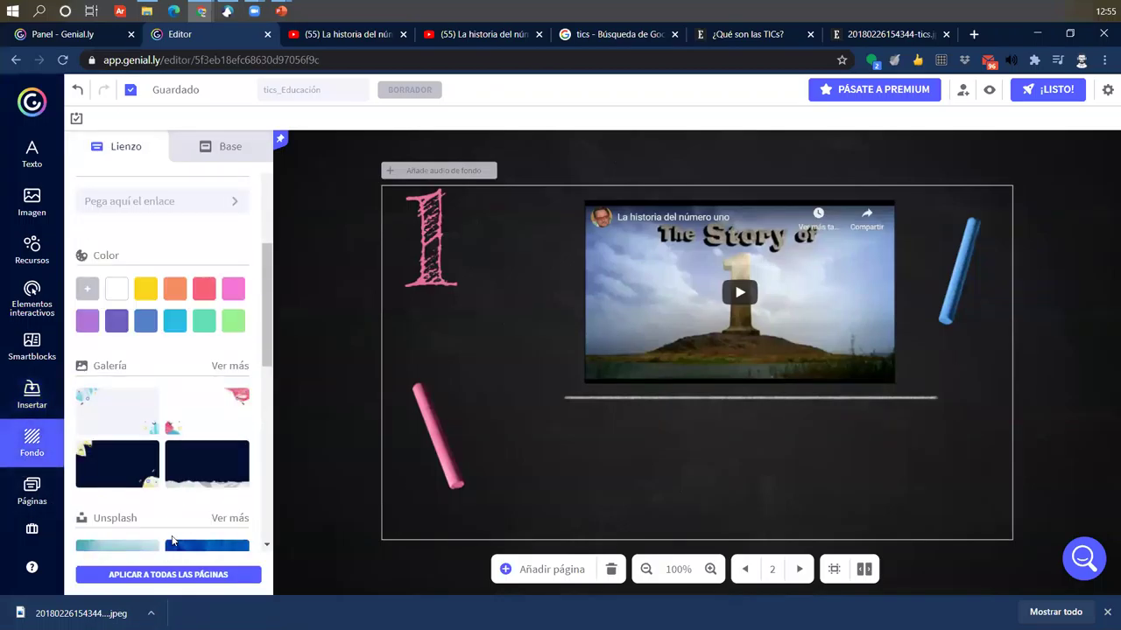
pyautogui.scroll(5, 175, 508)
# Add the Facebook social media button to page 2 and place it in the empty area below the video.
pyautogui.click(32, 307)
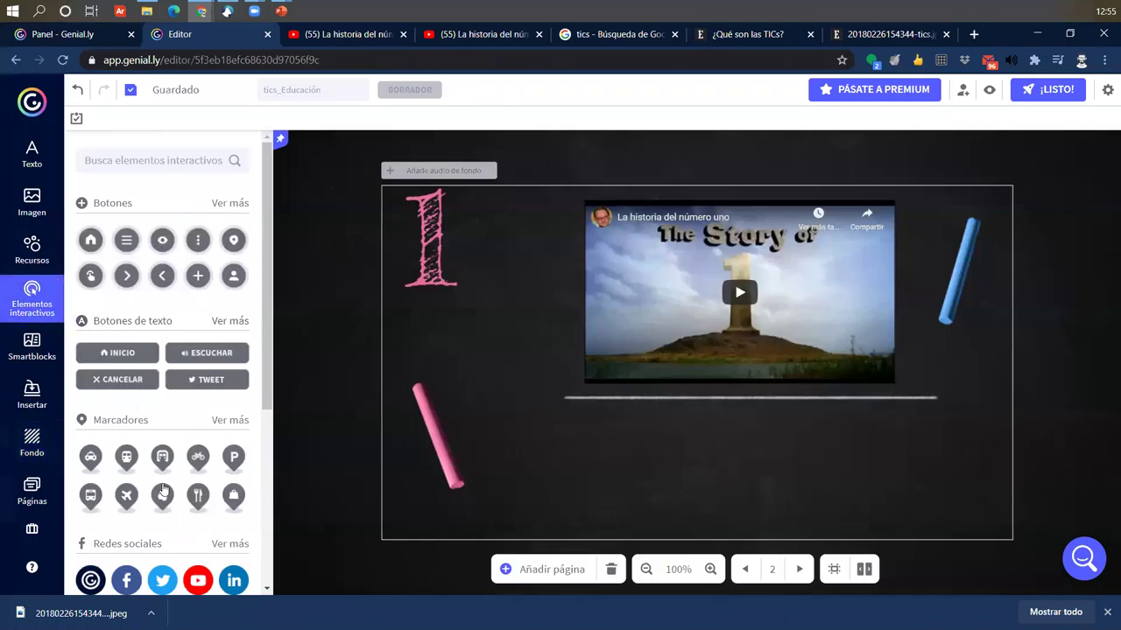
pyautogui.scroll(-3, 163, 490)
pyautogui.click(129, 362)
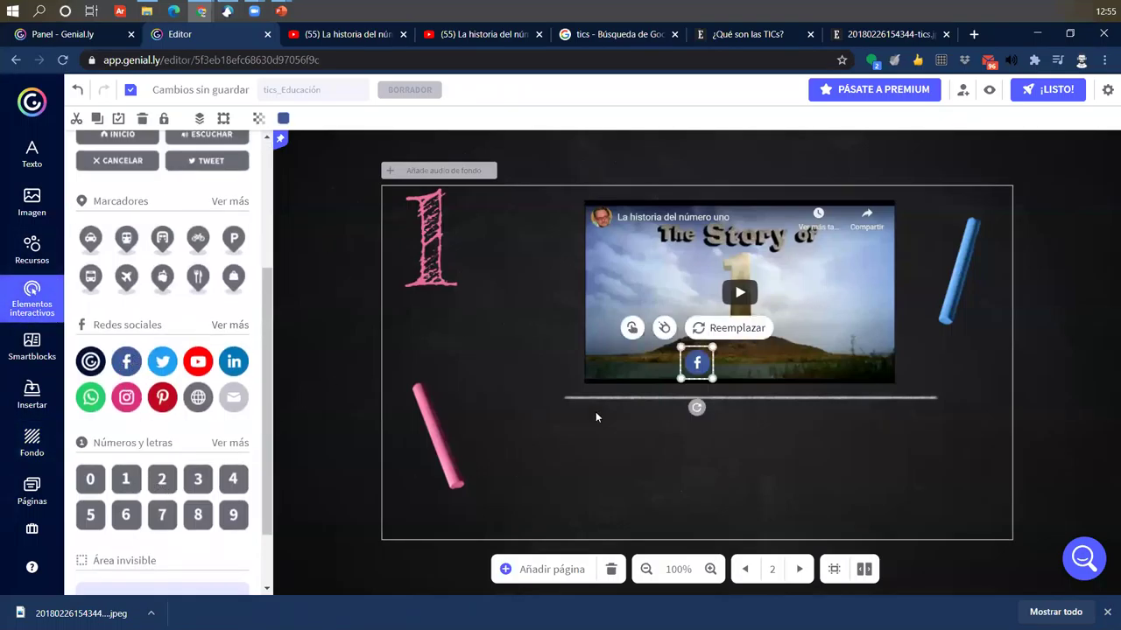
pyautogui.moveTo(697, 362); pyautogui.dragTo(578, 494)
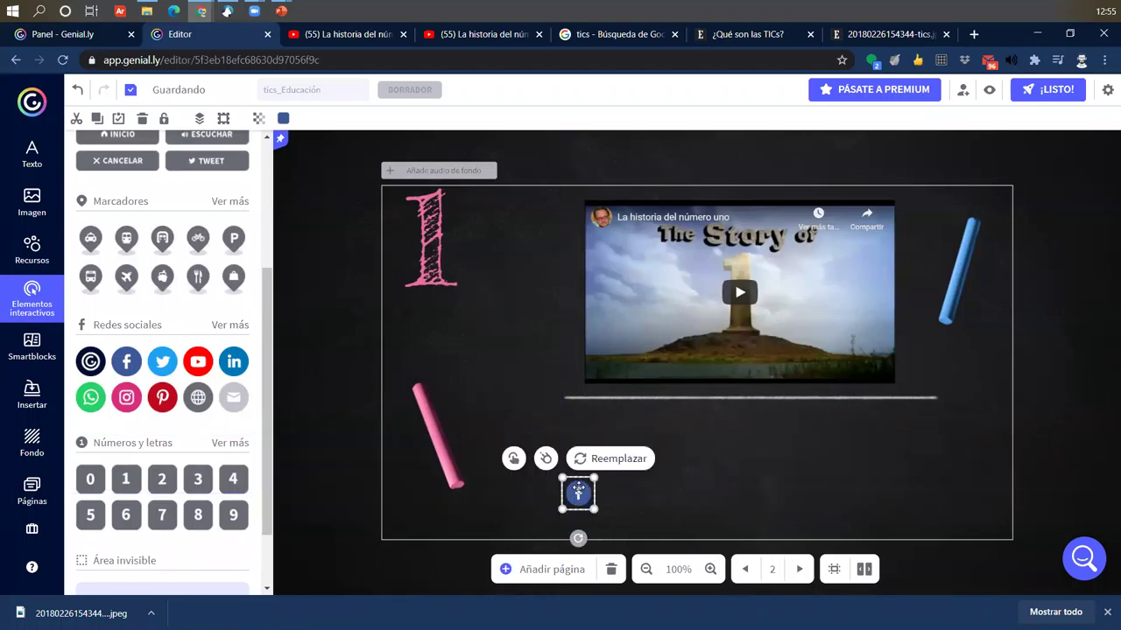
# Review the interactivity types available for the Facebook button on page 2 without assigning any.
pyautogui.click(515, 460)
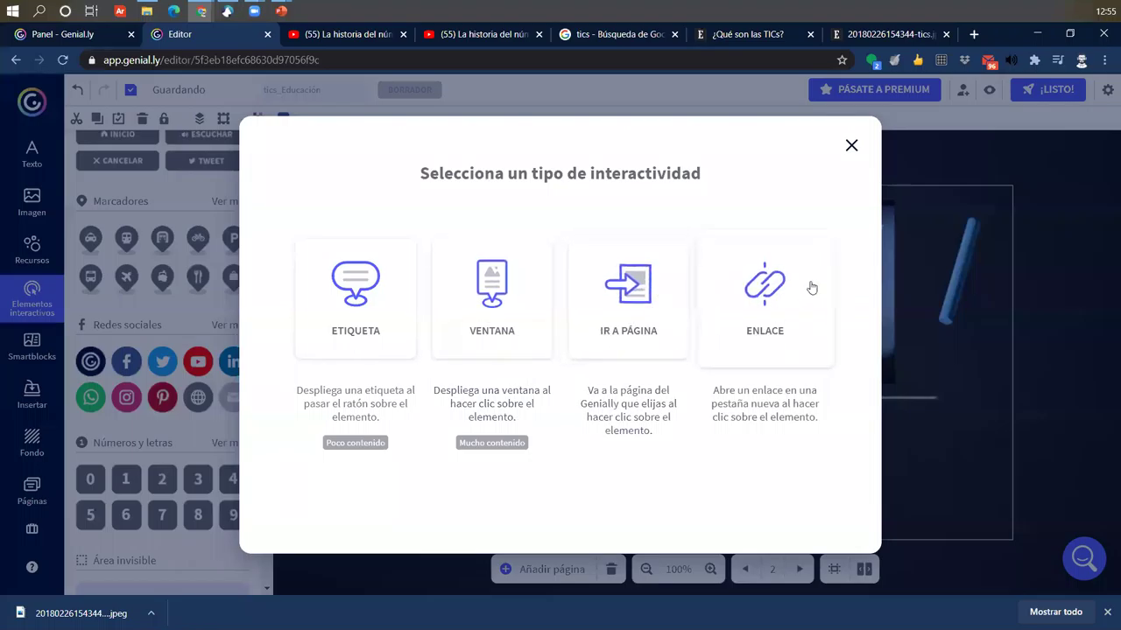
pyautogui.press('Escape')
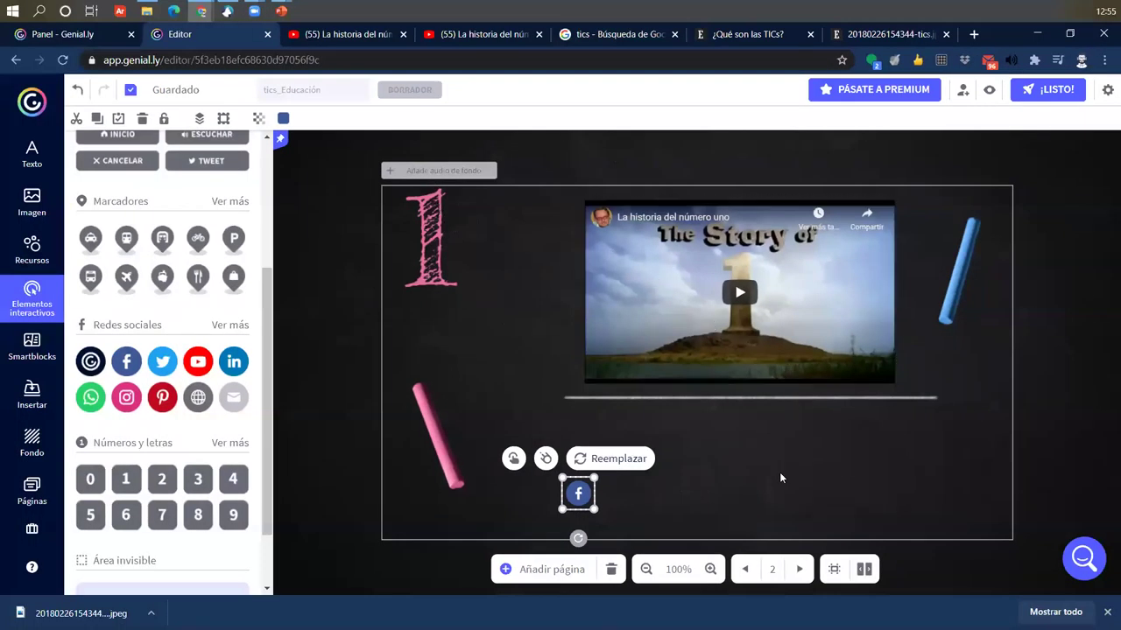
pyautogui.click(782, 478)
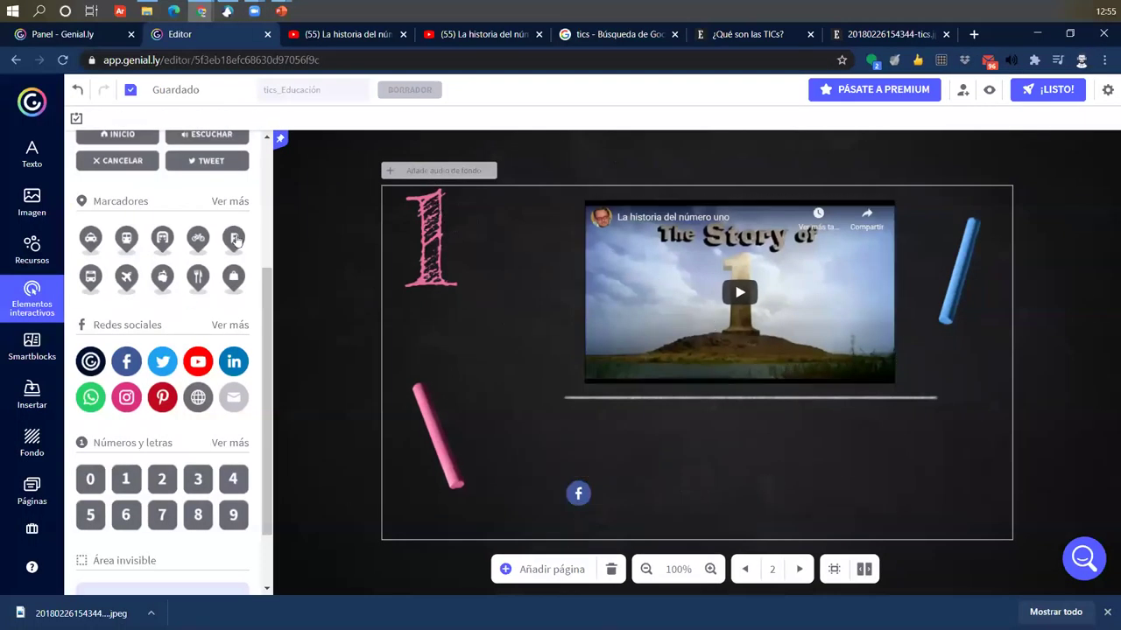
# Add the framed line-graph icon to page 2, place it below the video opposite the Facebook button, and color it white (FFFFFF).
pyautogui.click(45, 248)
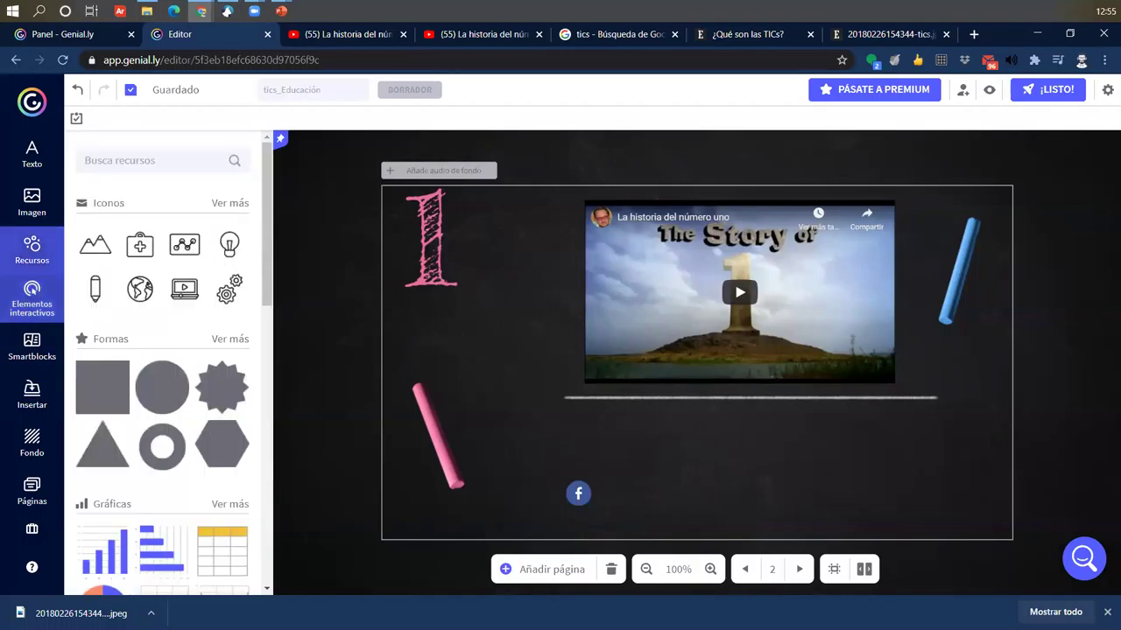
pyautogui.click(18, 443)
pyautogui.click(32, 255)
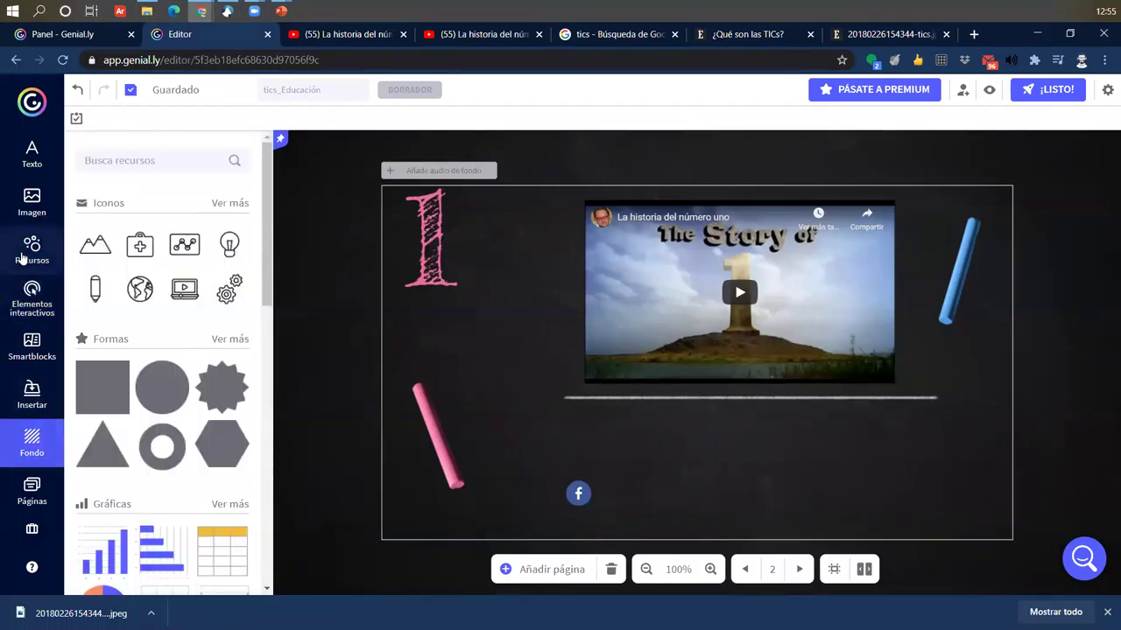
pyautogui.click(618, 368)
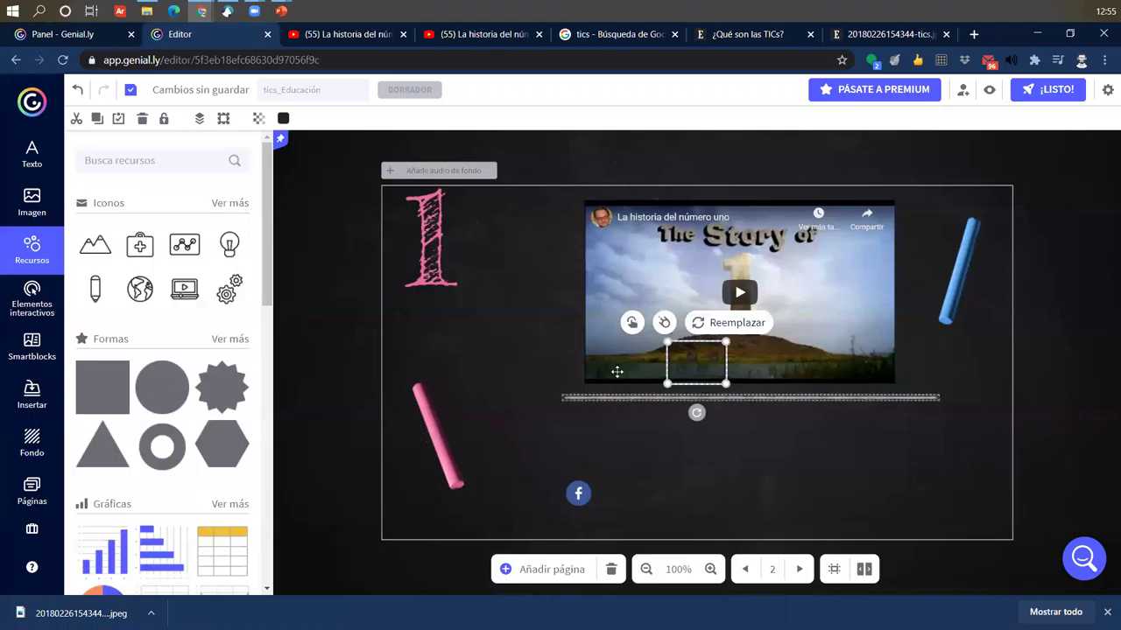
pyautogui.moveTo(713, 370); pyautogui.dragTo(881, 497)
pyautogui.click(283, 118)
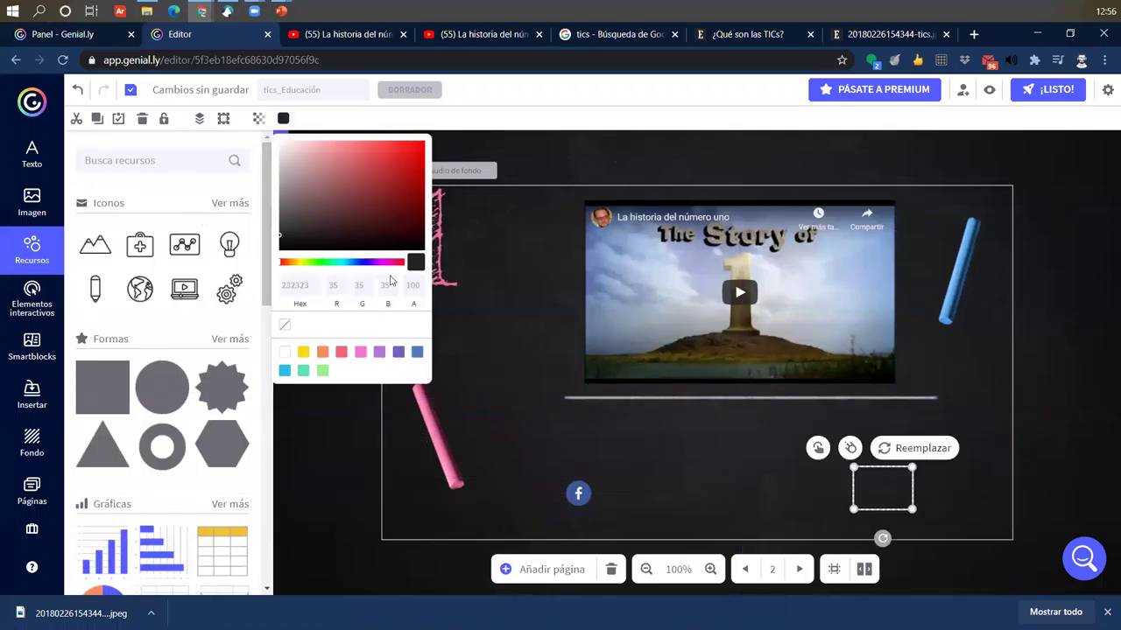
pyautogui.click(285, 352)
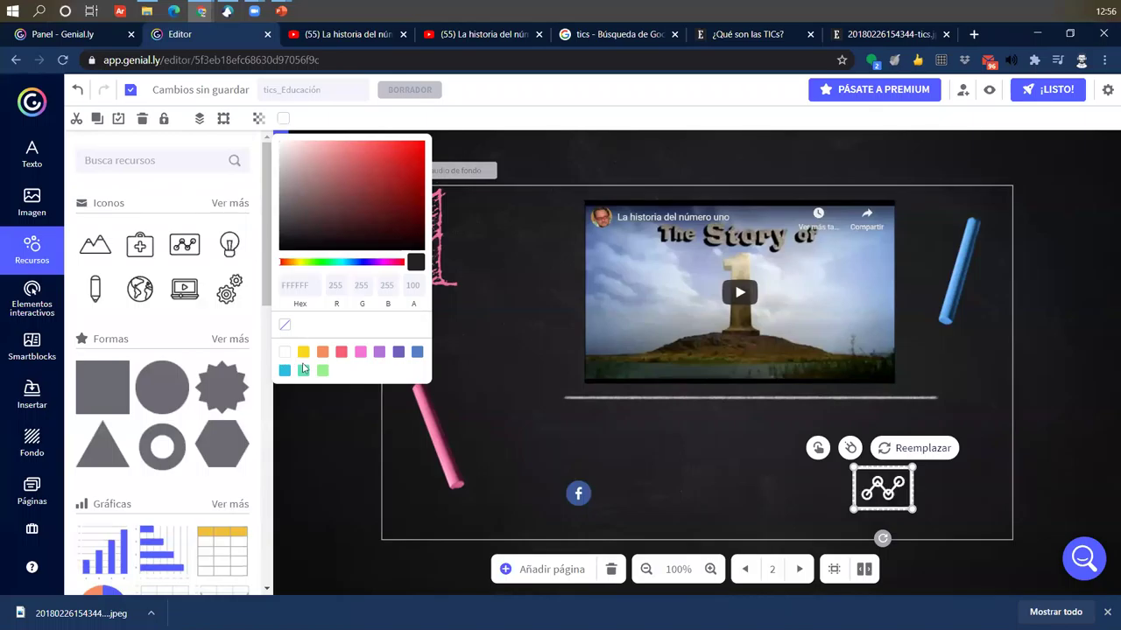
pyautogui.click(685, 450)
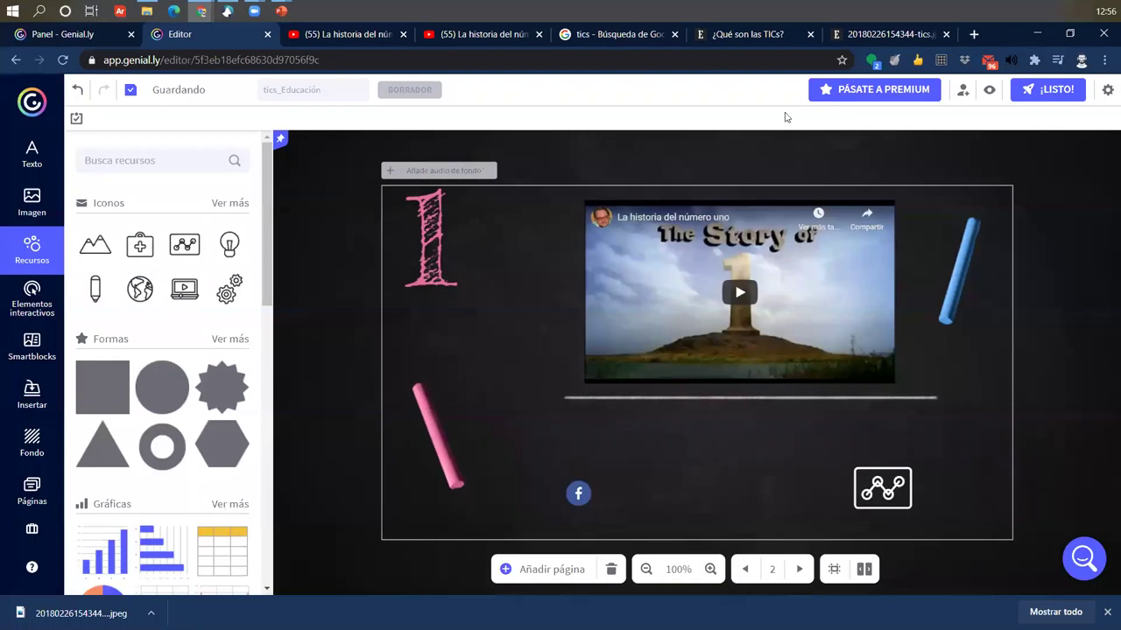
# Open the publishing settings for the tics_Educación presentation.
pyautogui.click(1046, 97)
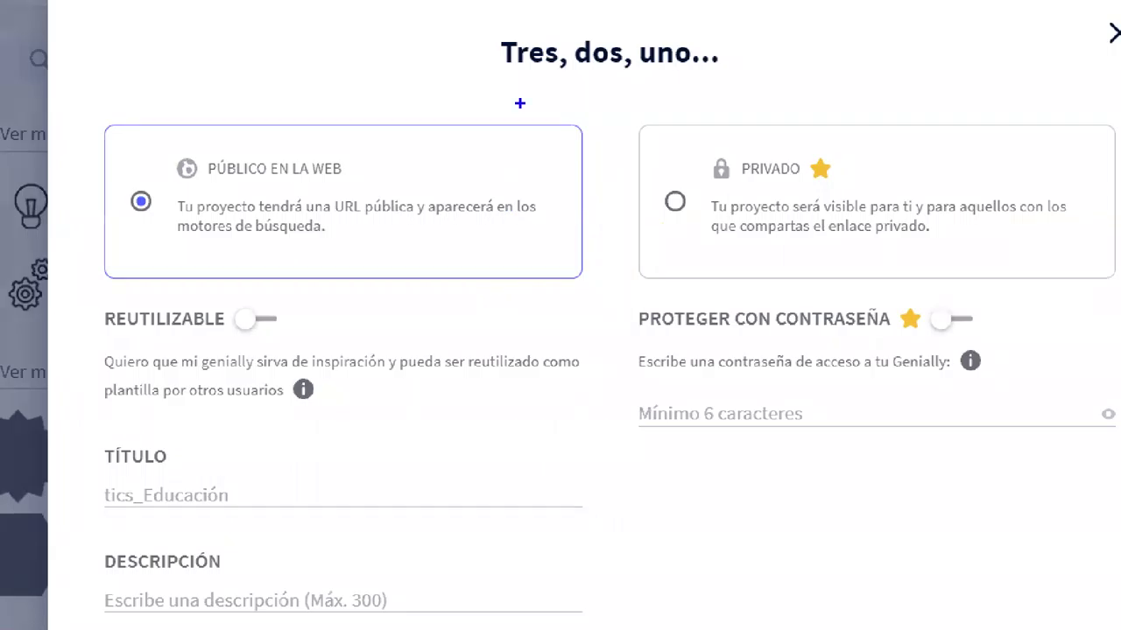
pyautogui.moveTo(483, 14)
pyautogui.mouseDown()
pyautogui.moveTo(769, 82)
pyautogui.moveTo(847, 13)
pyautogui.mouseUp()
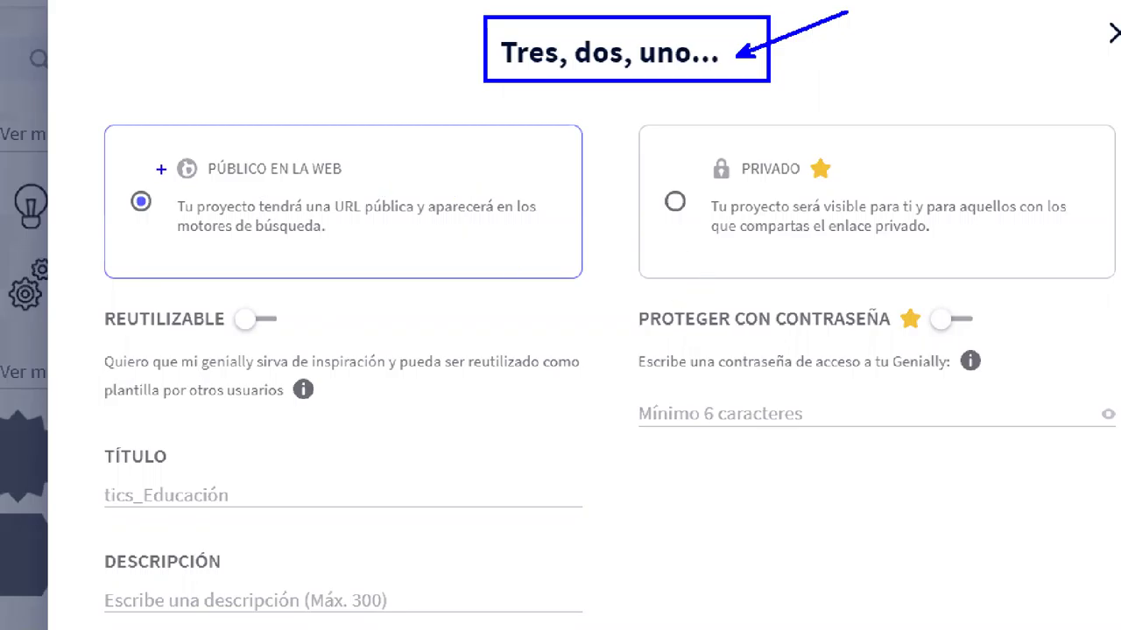
pyautogui.moveTo(89, 110)
pyautogui.mouseDown()
pyautogui.moveTo(608, 286)
pyautogui.moveTo(593, 294)
pyautogui.mouseUp()
pyautogui.moveTo(171, 149); pyautogui.dragTo(81, 48)
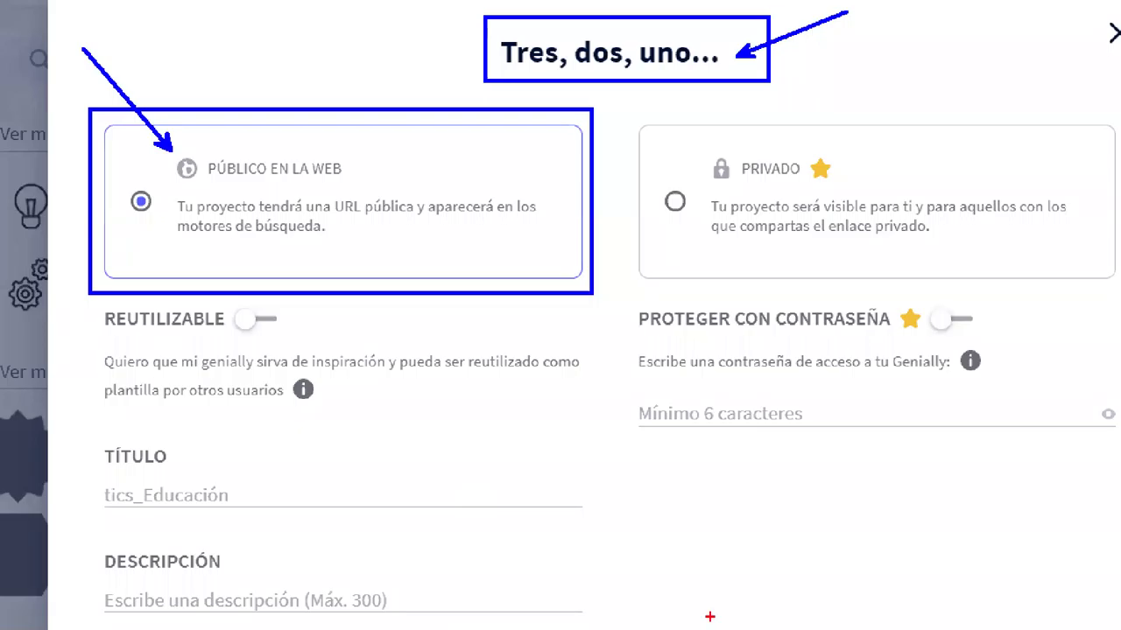
pyautogui.moveTo(637, 110); pyautogui.dragTo(1118, 289)
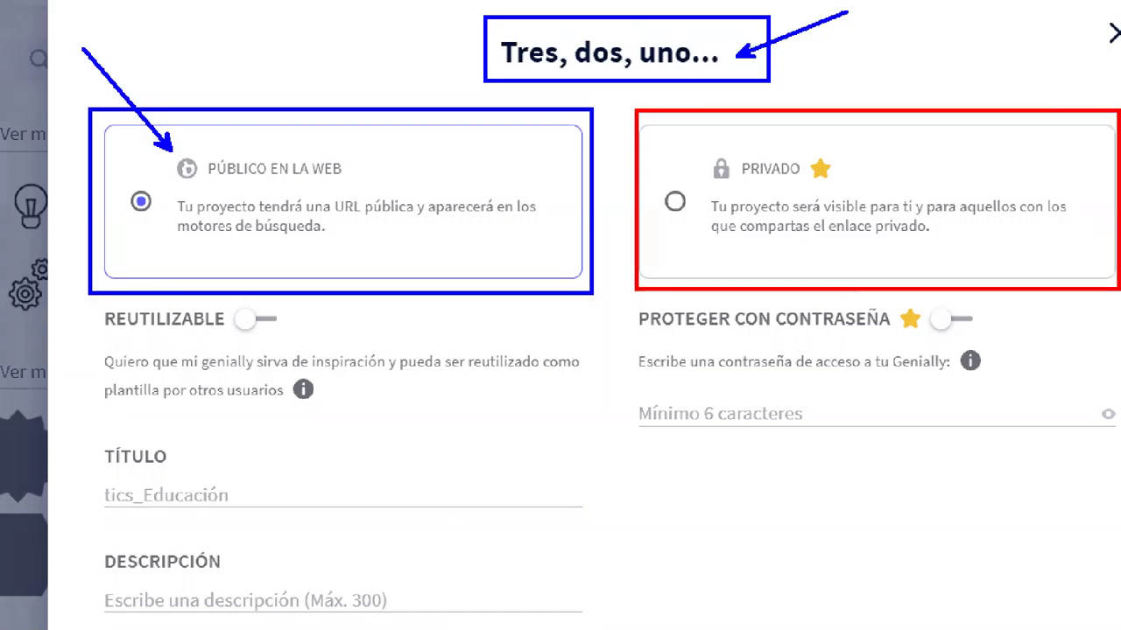
pyautogui.moveTo(843, 181)
pyautogui.mouseDown()
pyautogui.moveTo(831, 156)
pyautogui.moveTo(804, 165)
pyautogui.moveTo(851, 177)
pyautogui.moveTo(837, 156)
pyautogui.mouseUp()
pyautogui.moveTo(851, 215); pyautogui.dragTo(937, 55)
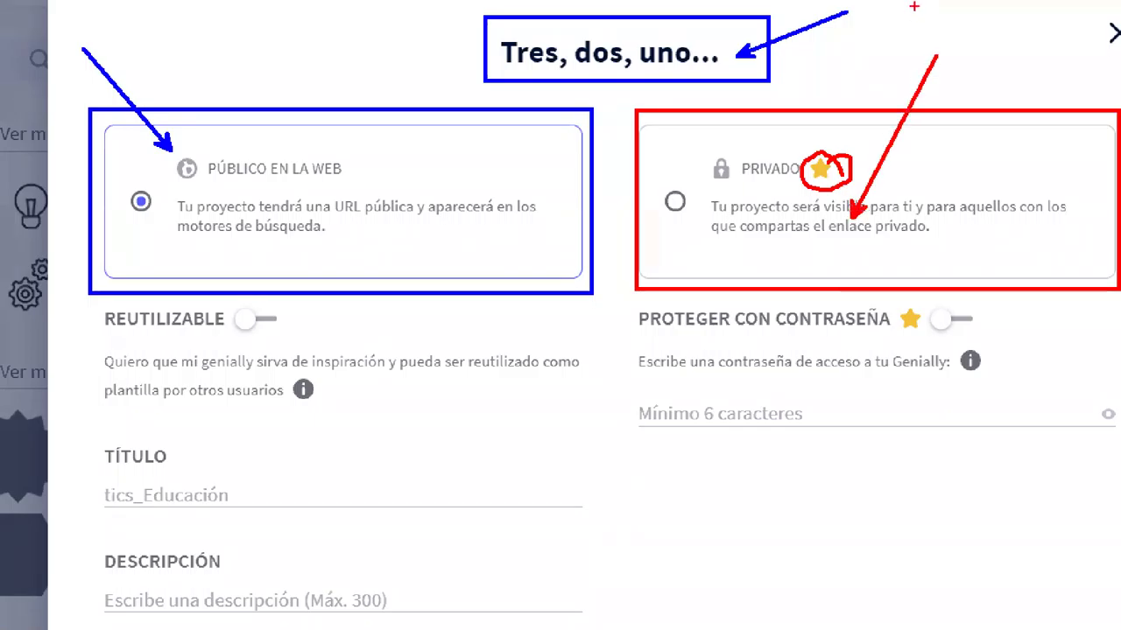
pyautogui.moveTo(884, 11); pyautogui.dragTo(884, 63)
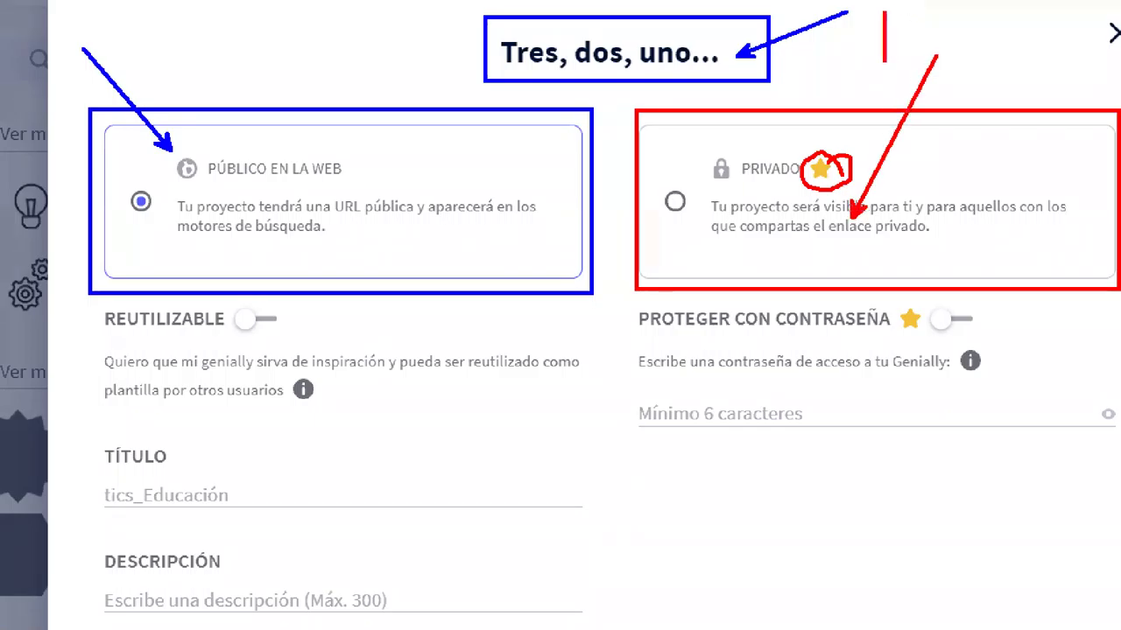
pyautogui.write('PRO')
pyautogui.press('Escape')
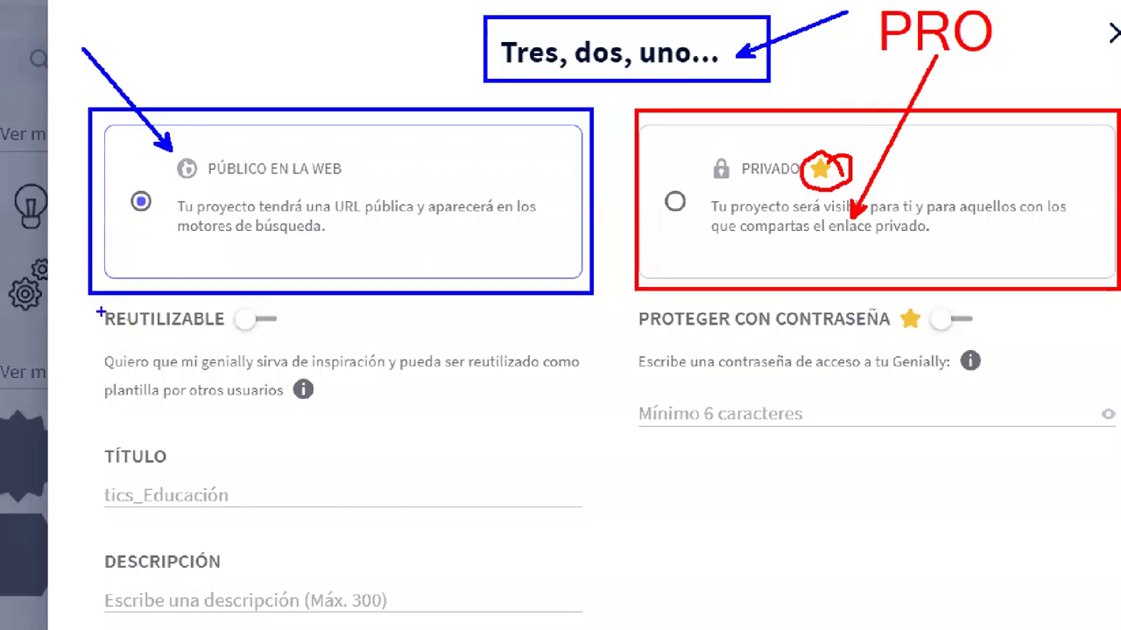
pyautogui.moveTo(85, 302)
pyautogui.mouseDown()
pyautogui.moveTo(208, 354)
pyautogui.moveTo(590, 400)
pyautogui.moveTo(588, 413)
pyautogui.mouseUp()
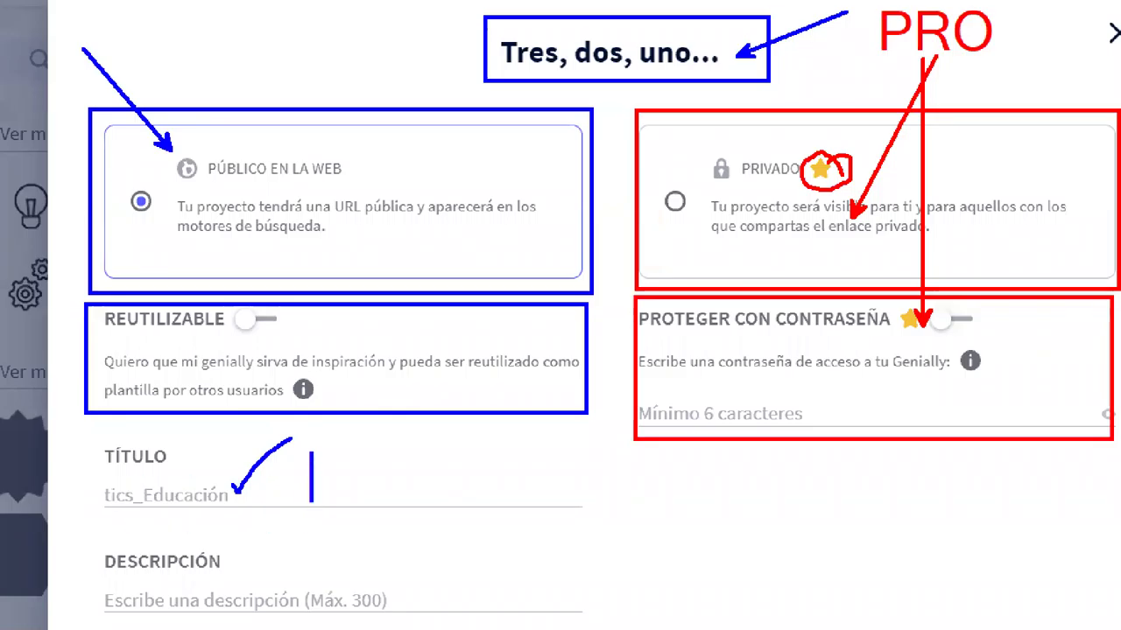
pyautogui.write('T')
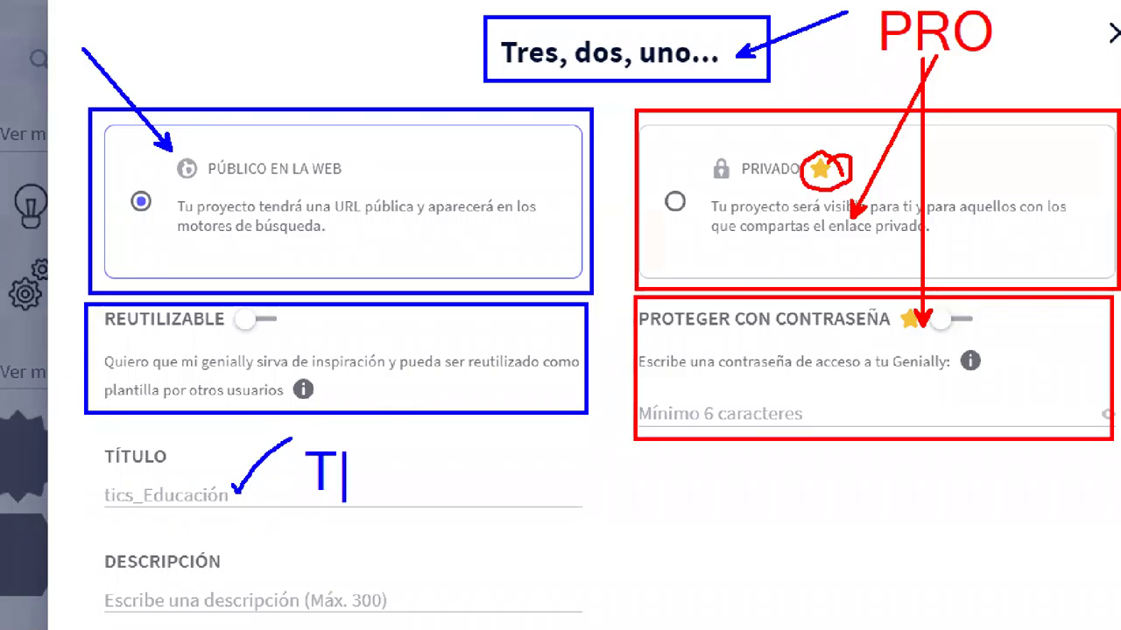
pyautogui.write('i')
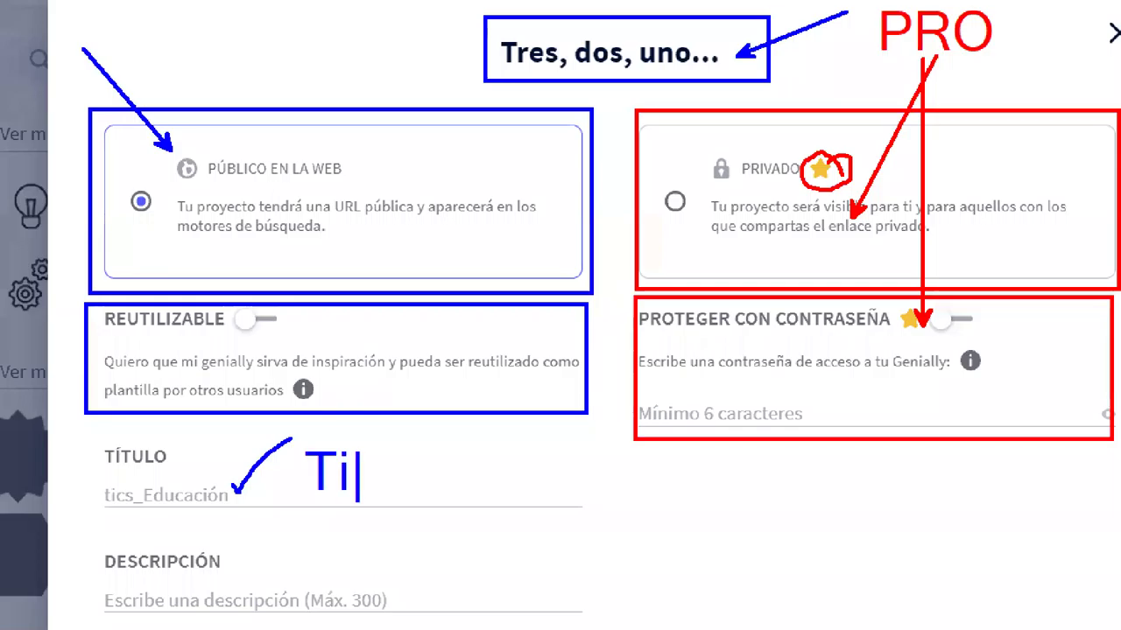
pyautogui.write("c's para ")
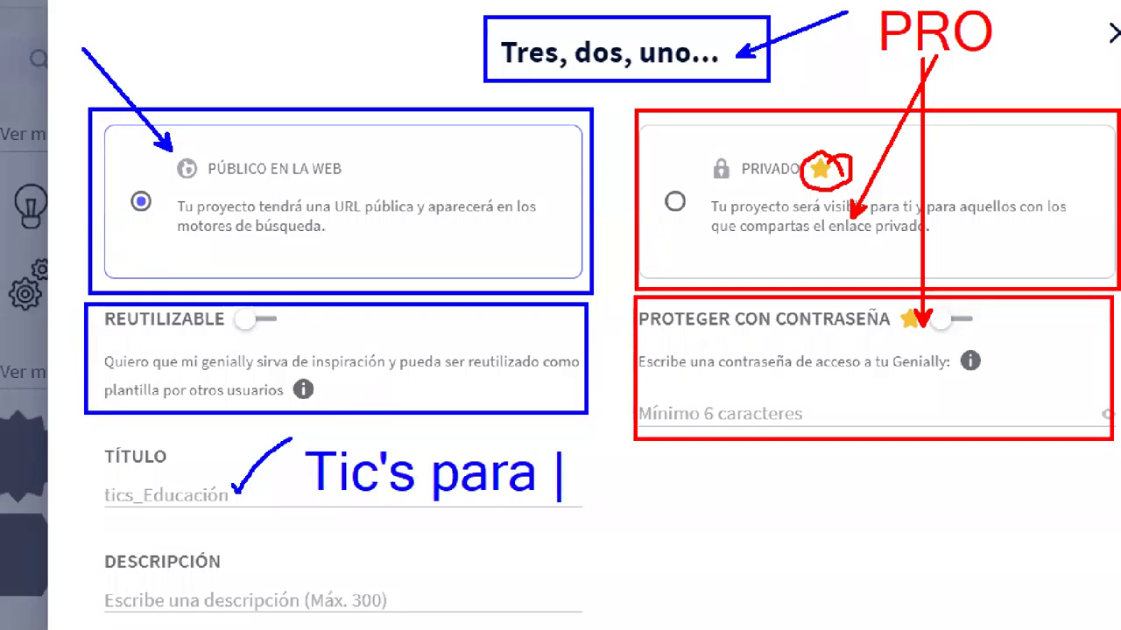
pyautogui.write('la educacion')
pyautogui.press('BackSpace')
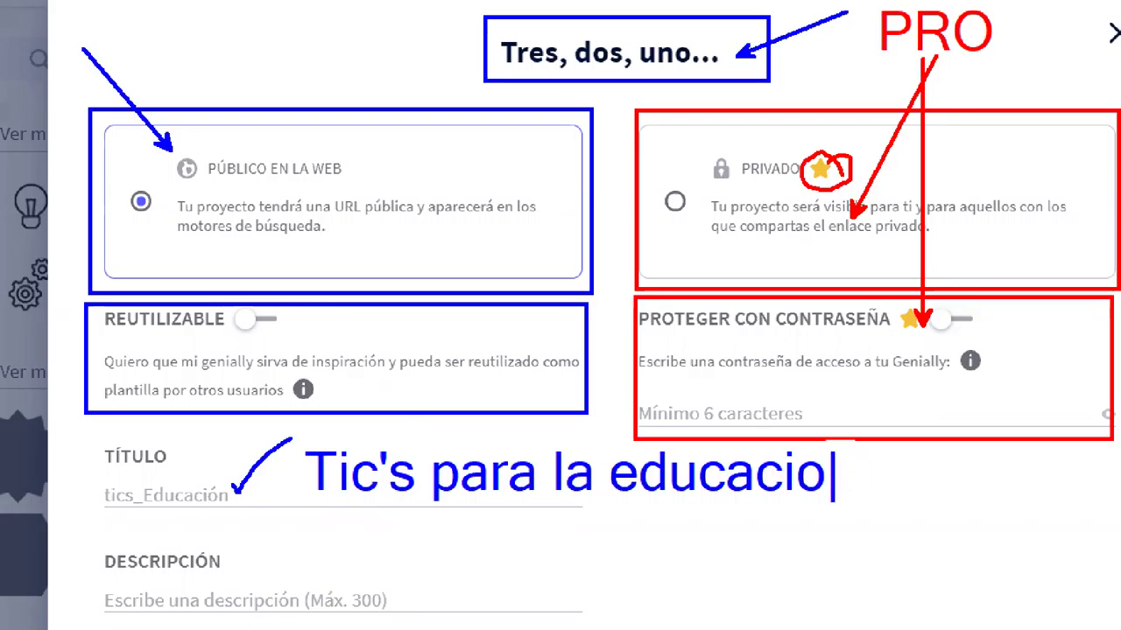
pyautogui.write('n')
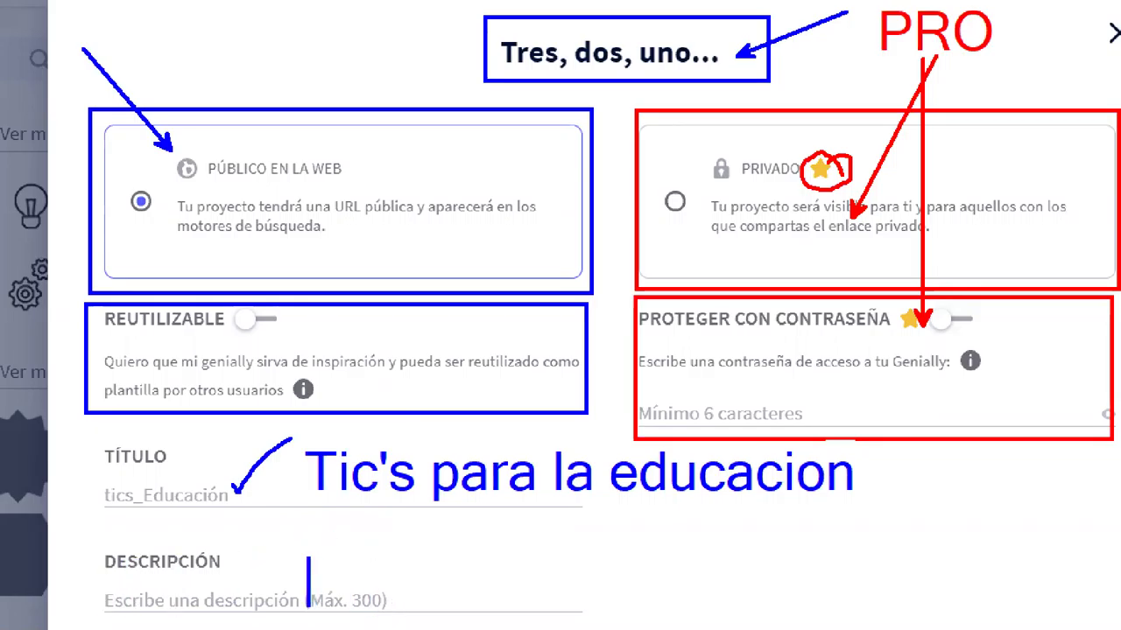
pyautogui.click(308, 582)
pyautogui.write('Pr')
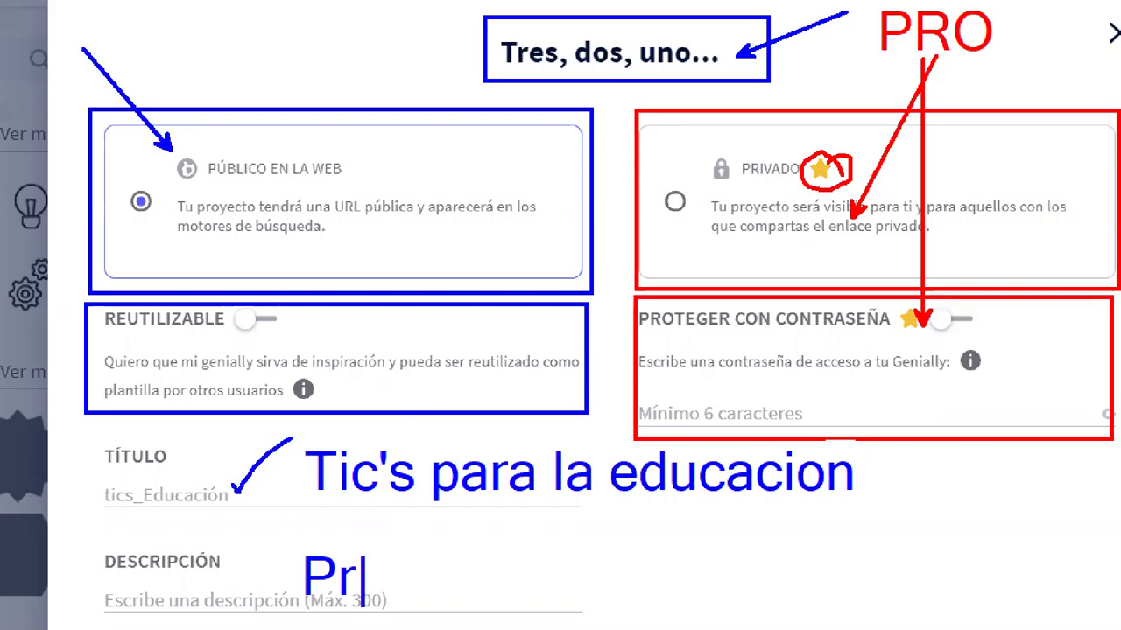
pyautogui.write('esentacin en')
pyautogui.press('BackSpace')
pyautogui.press('BackSpace')
pyautogui.press('BackSpace')
pyautogui.press('BackSpace')
pyautogui.write('o')
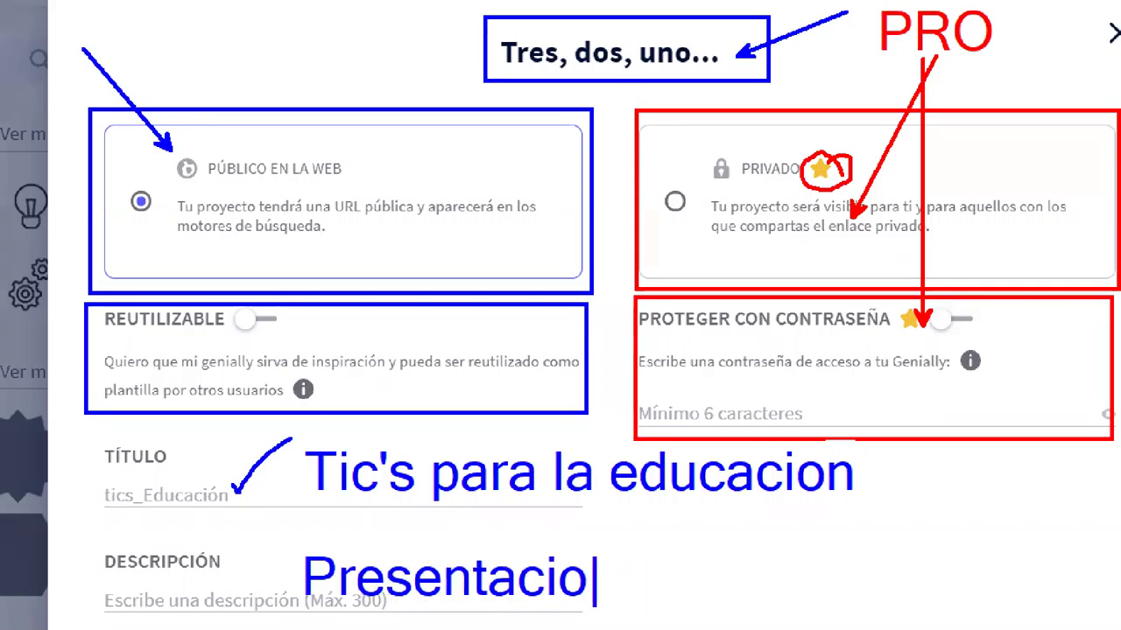
pyautogui.write('n enfocada en ')
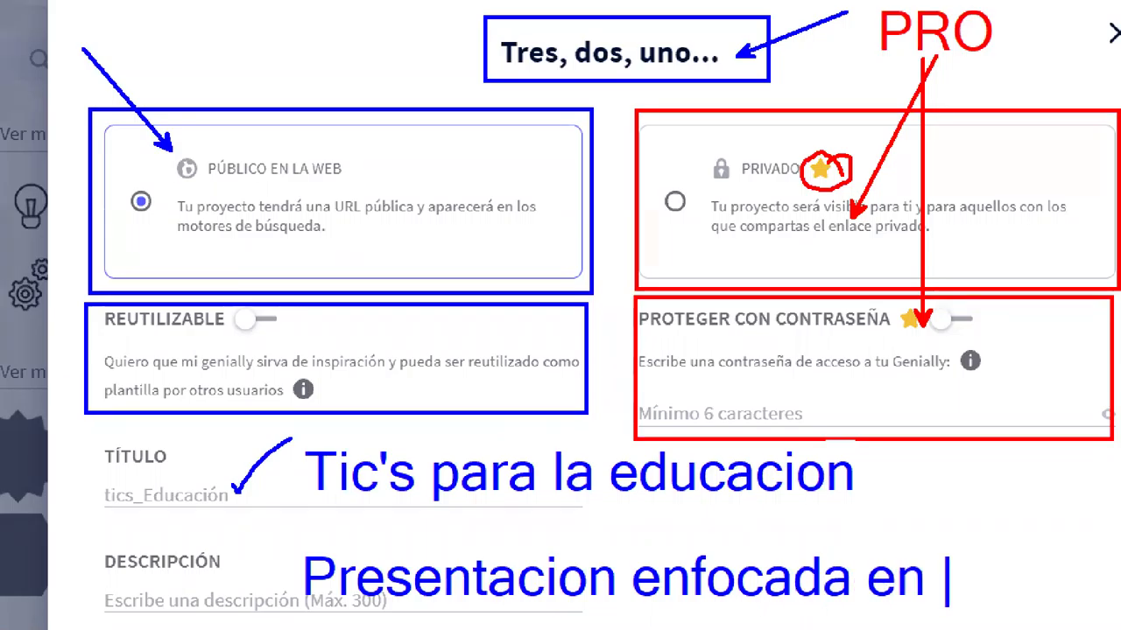
pyautogui.write('...')
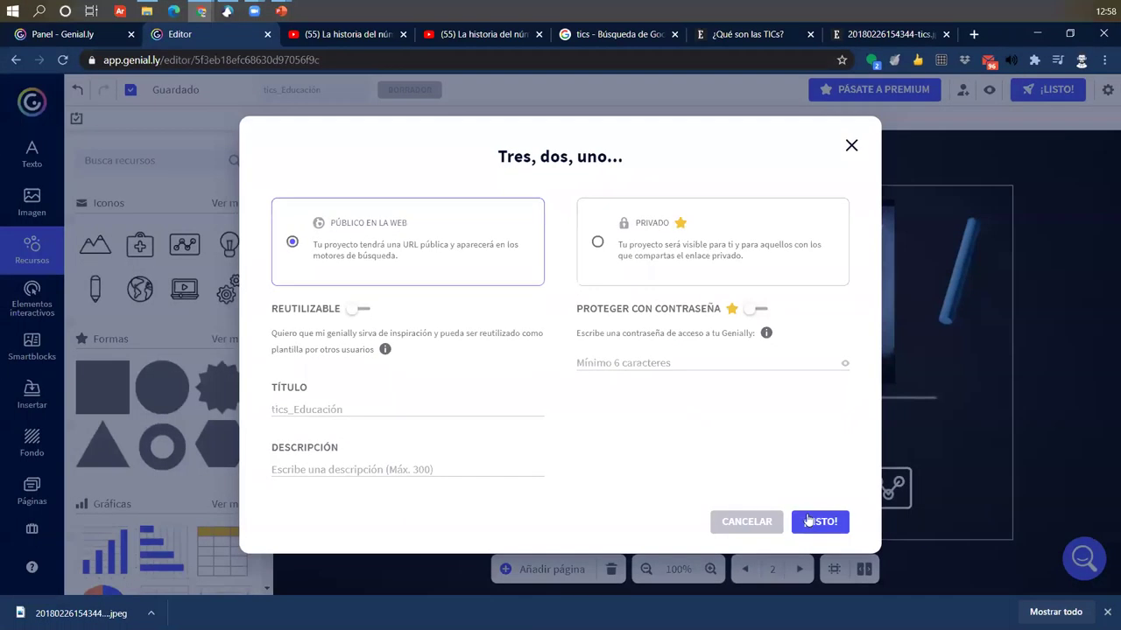
# Publish tics_Educación as public on the web, open it in presentation view, and dismiss the browser's download bar.
pyautogui.click(823, 473)
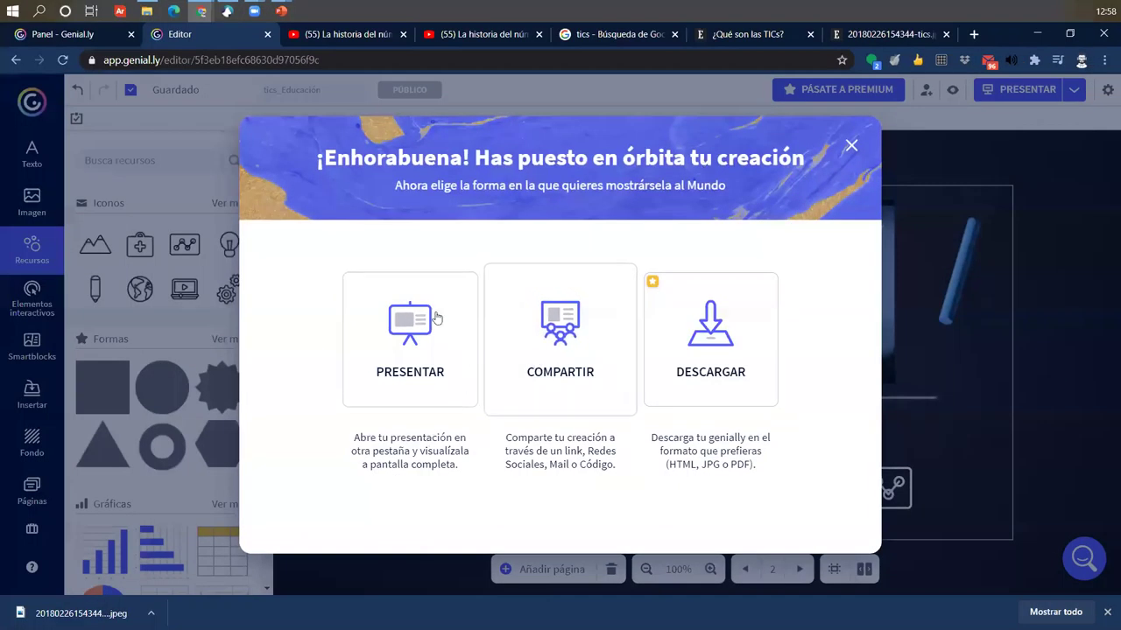
pyautogui.click(105, 297)
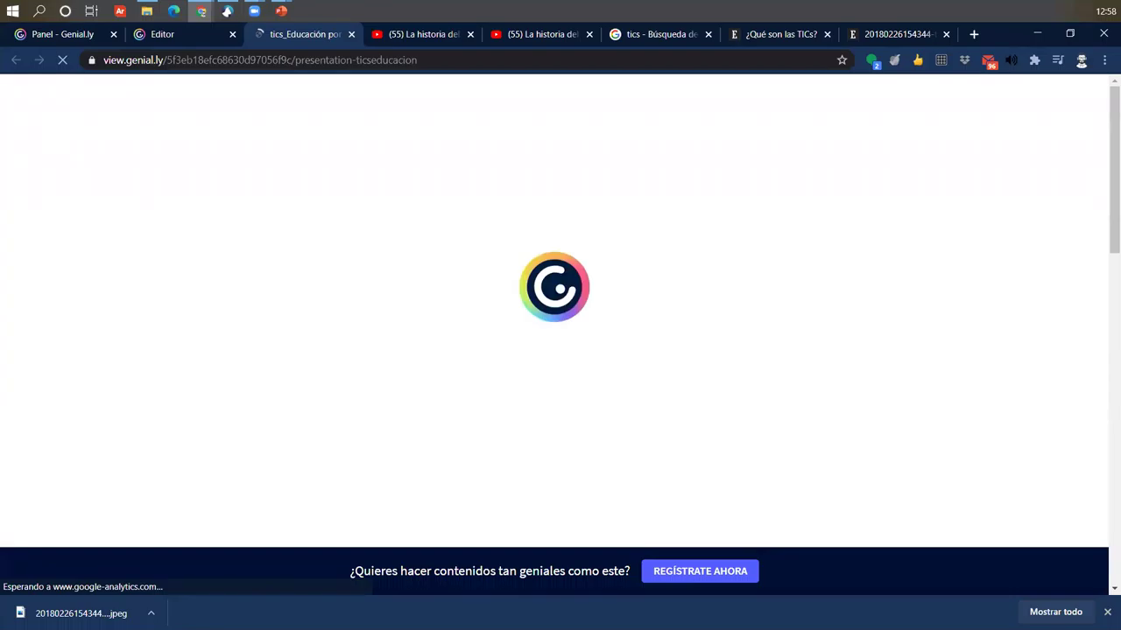
pyautogui.click(1106, 612)
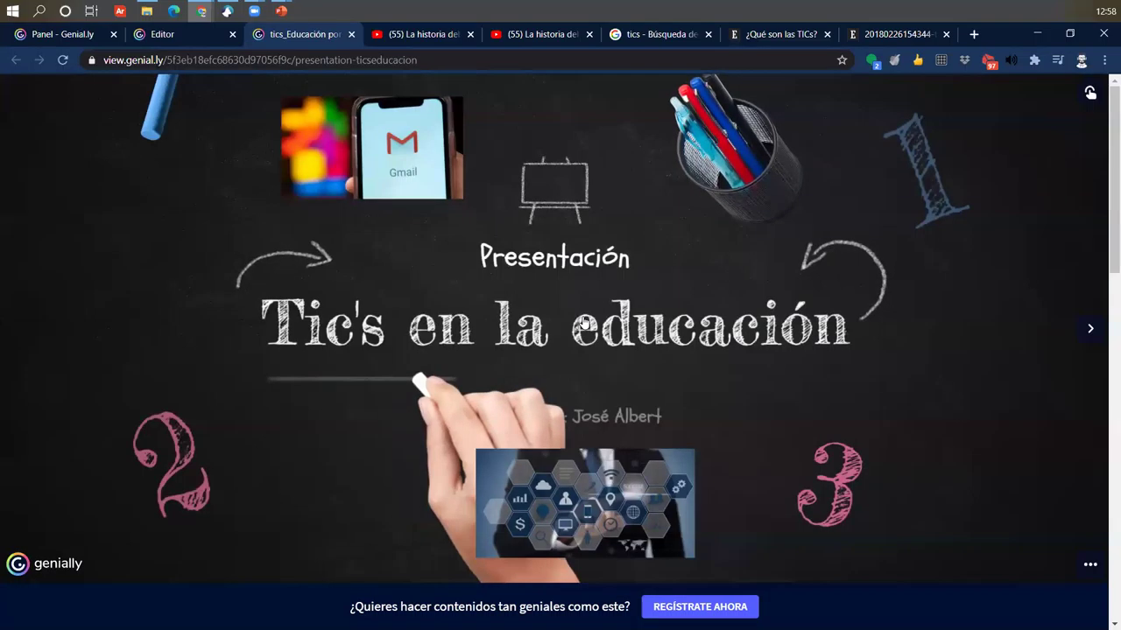
# Page through the published presentation to page 3, check the page overview, and return to the editor.
pyautogui.click(1090, 331)
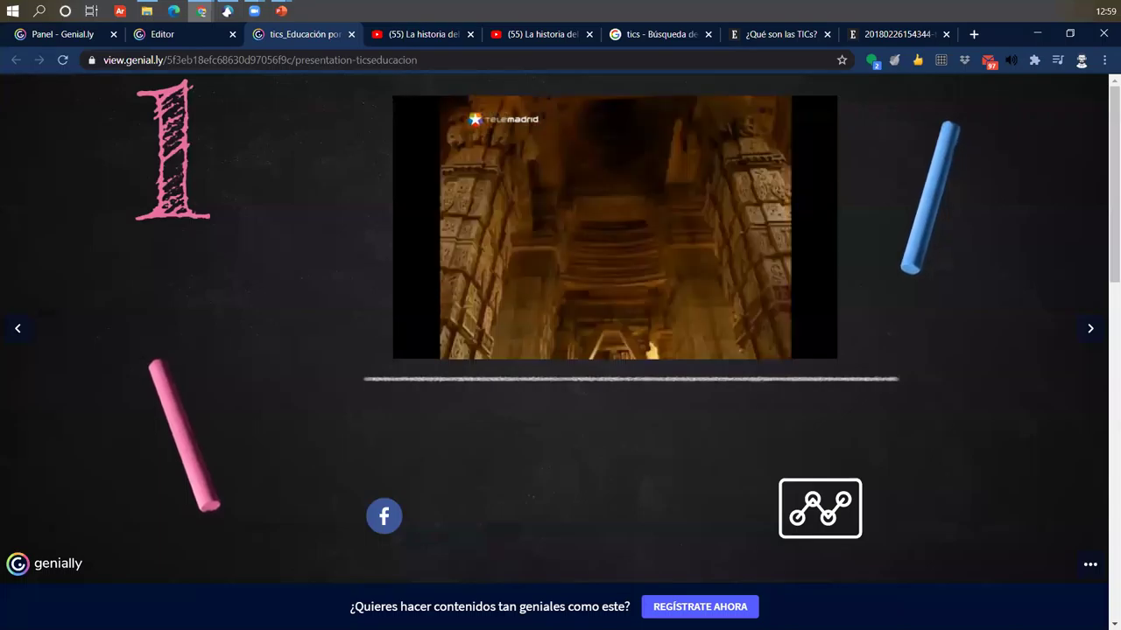
pyautogui.click(1089, 326)
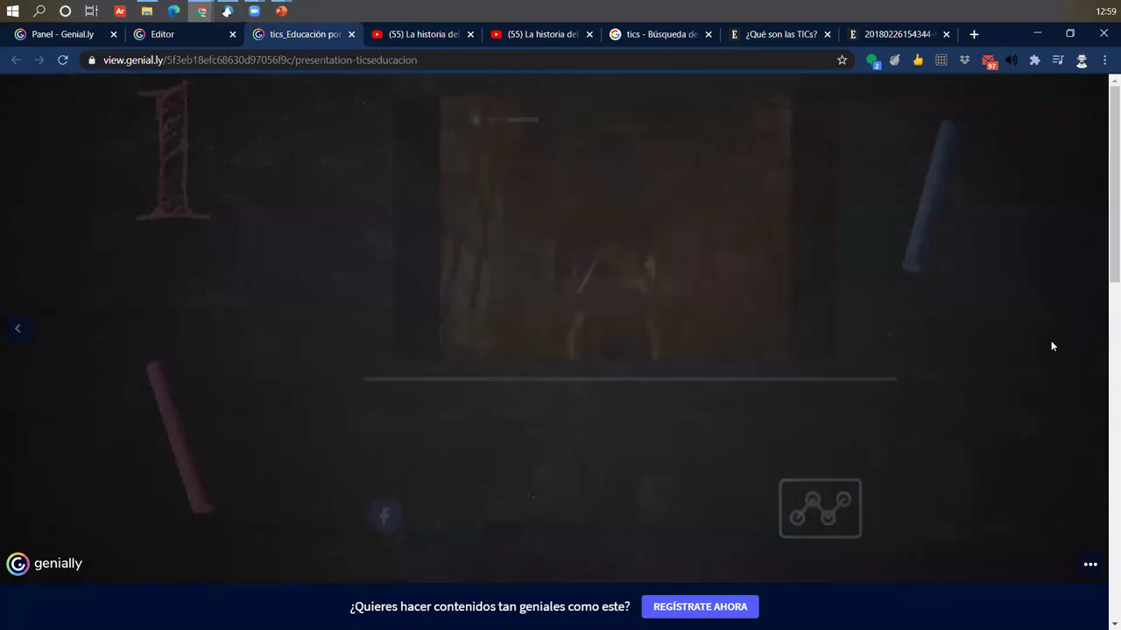
pyautogui.moveTo(1076, 573)
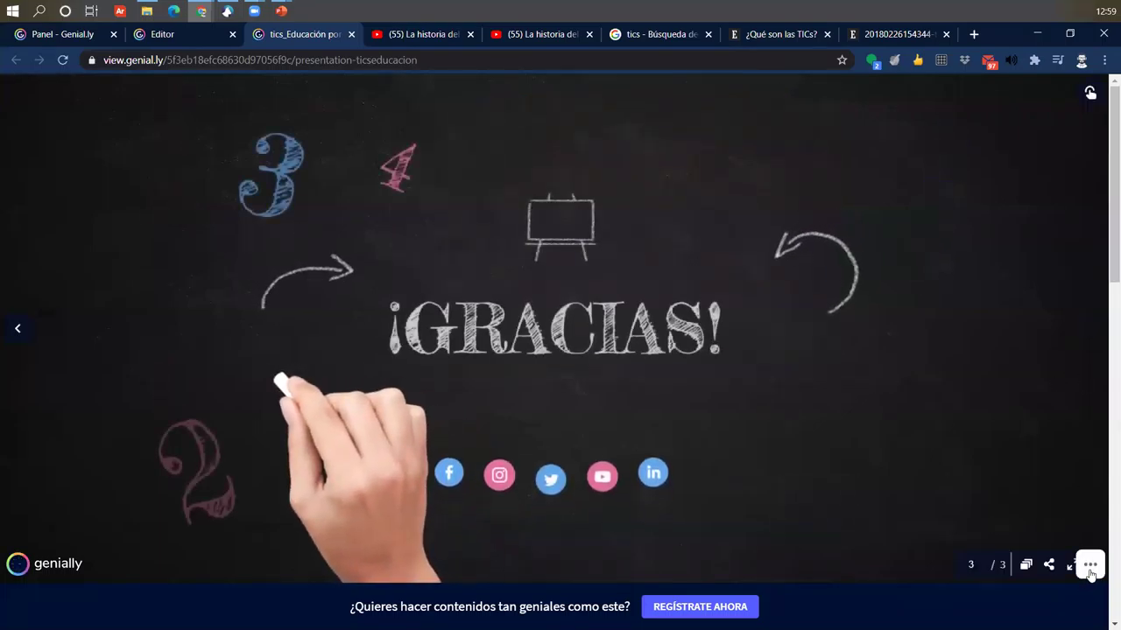
pyautogui.click(995, 565)
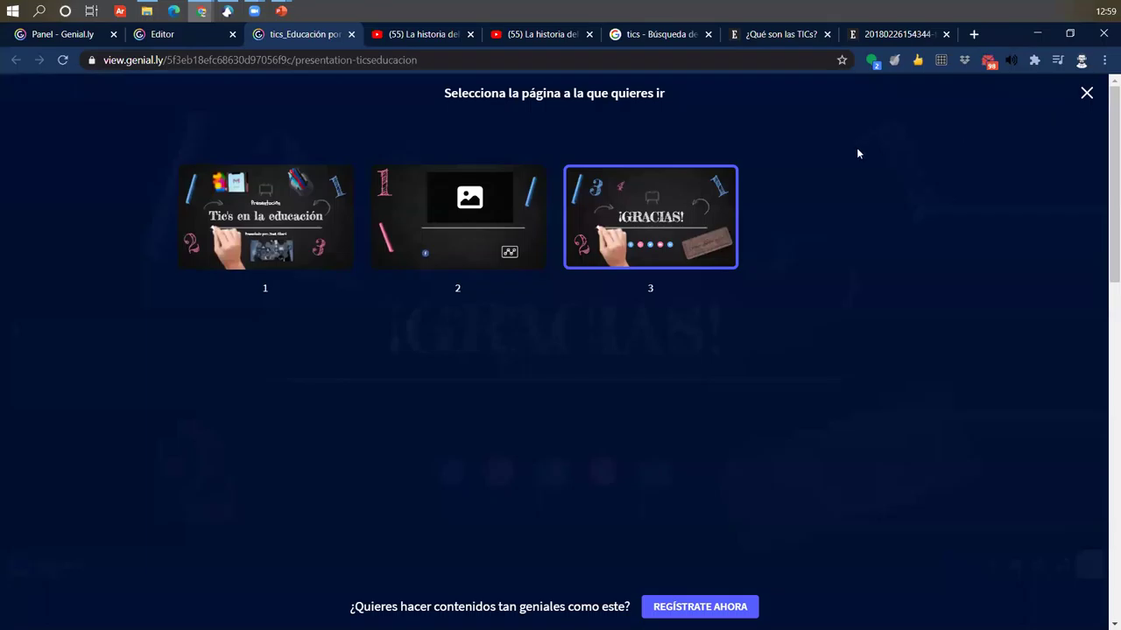
pyautogui.click(1086, 93)
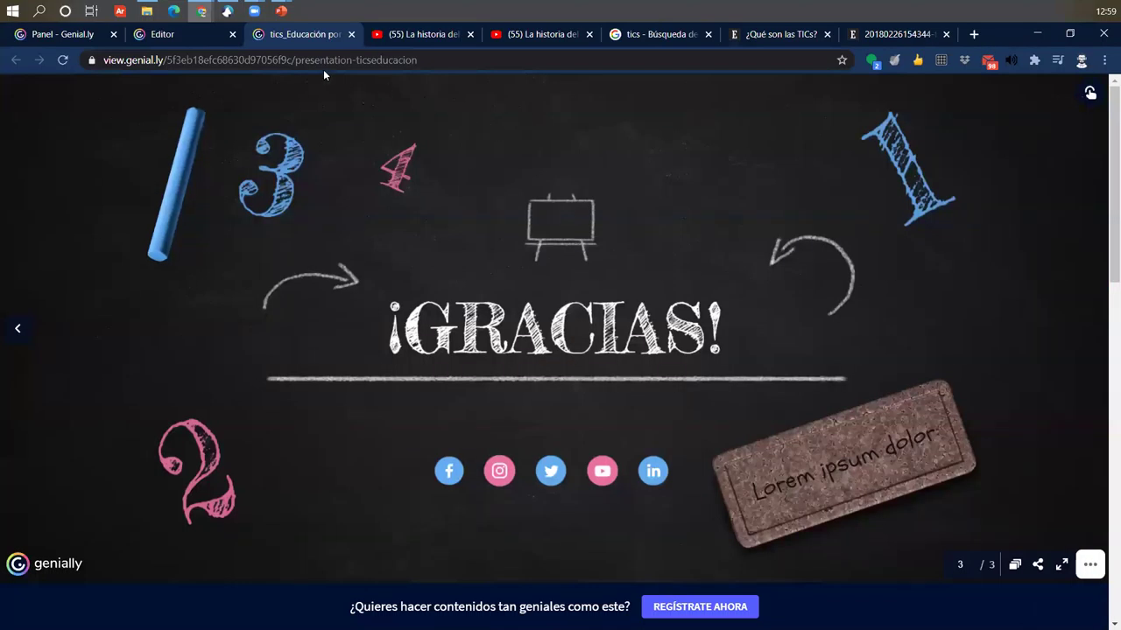
pyautogui.click(185, 35)
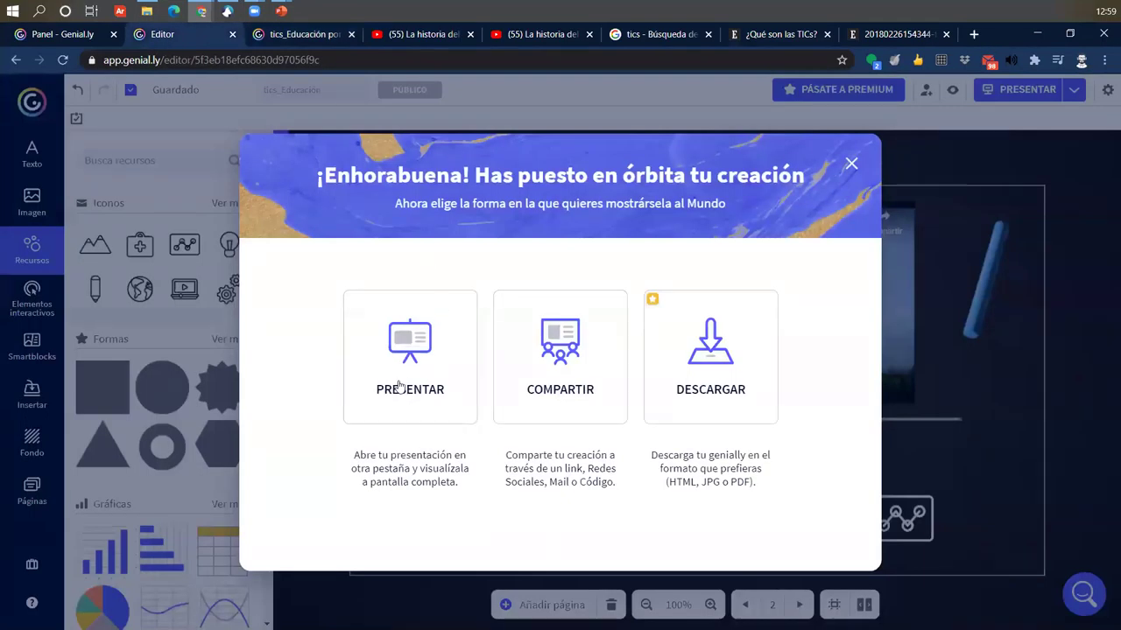
# Open the sharing options and mark the social-page link plus the Insertar, Enviar por mail, Redes sociales and Otros options with on-screen annotations.
pyautogui.click(573, 355)
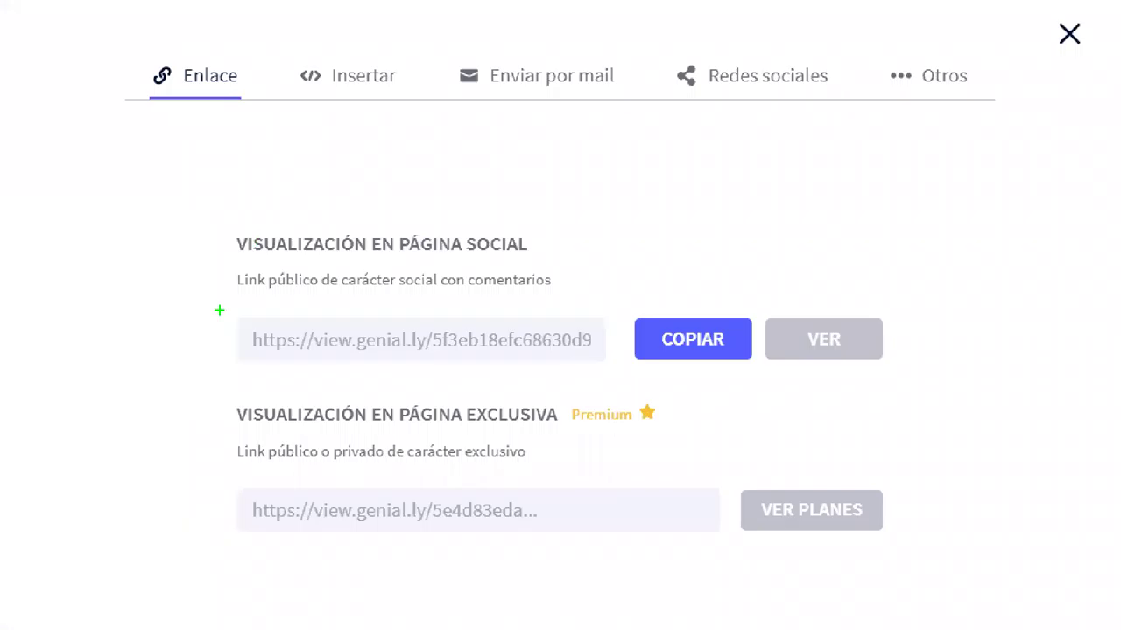
pyautogui.moveTo(224, 305)
pyautogui.mouseDown()
pyautogui.moveTo(459, 412)
pyautogui.moveTo(960, 393)
pyautogui.mouseUp()
pyautogui.moveTo(933, 358); pyautogui.dragTo(962, 237)
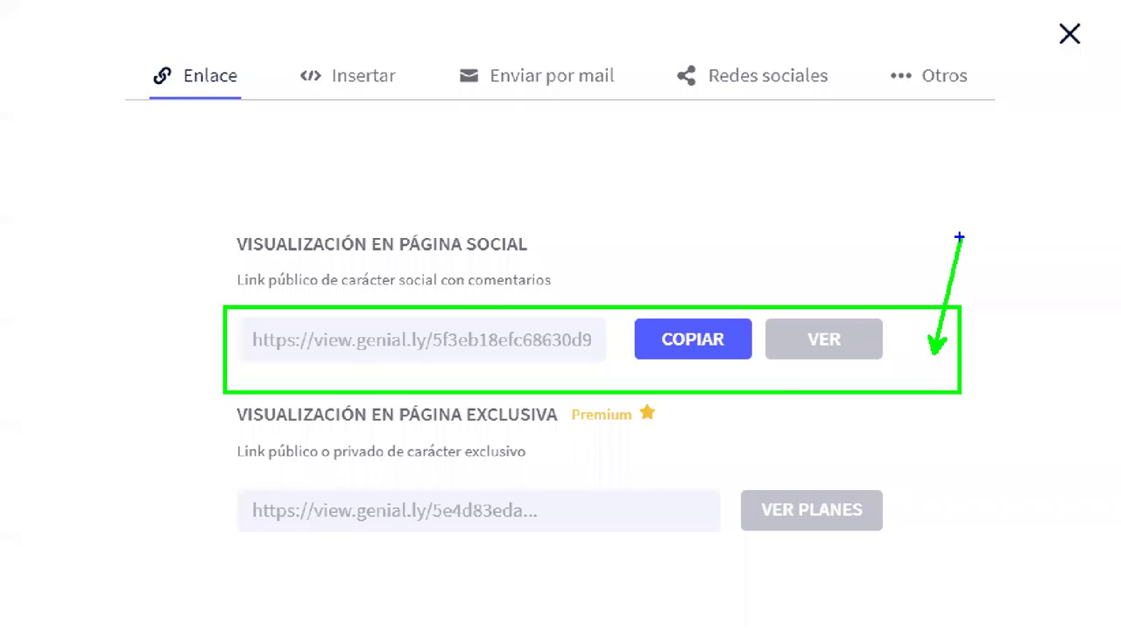
pyautogui.moveTo(277, 44)
pyautogui.mouseDown()
pyautogui.moveTo(409, 103)
pyautogui.moveTo(433, 179)
pyautogui.mouseUp()
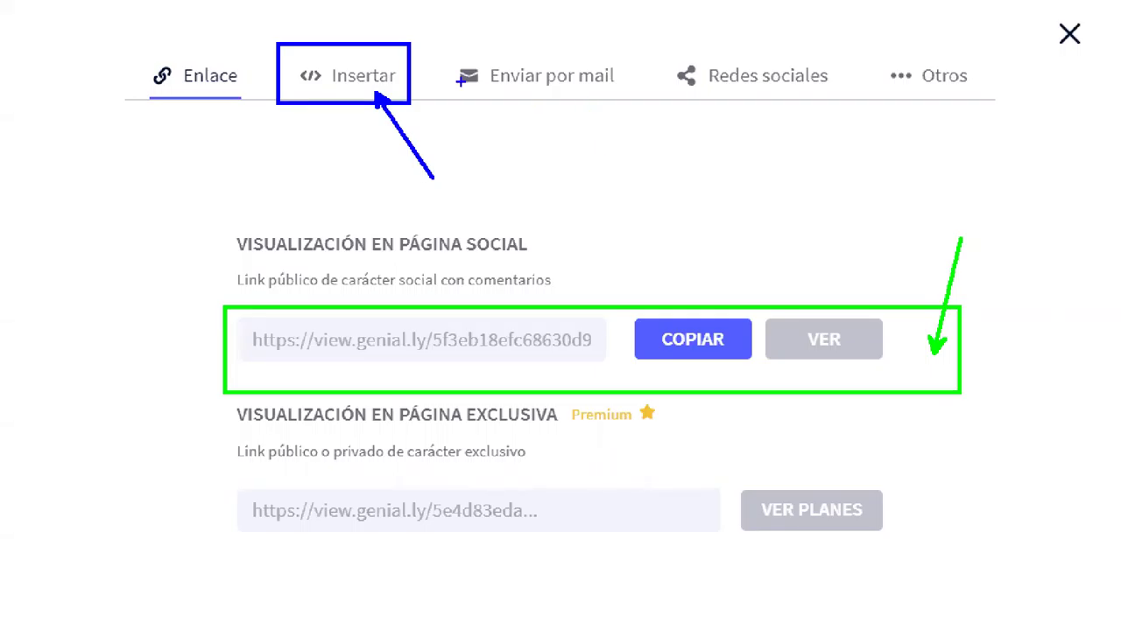
pyautogui.moveTo(451, 52)
pyautogui.mouseDown()
pyautogui.moveTo(627, 102)
pyautogui.moveTo(644, 179)
pyautogui.mouseUp()
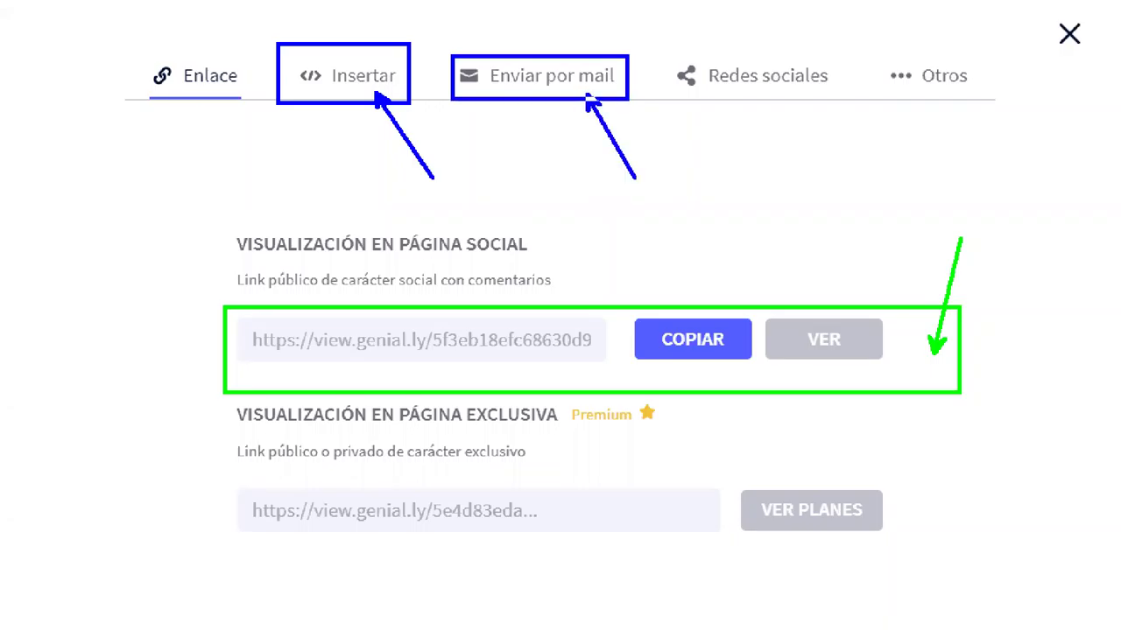
pyautogui.moveTo(671, 49)
pyautogui.mouseDown()
pyautogui.moveTo(851, 97)
pyautogui.moveTo(841, 202)
pyautogui.moveTo(890, 182)
pyautogui.mouseUp()
pyautogui.moveTo(933, 74); pyautogui.dragTo(974, 16)
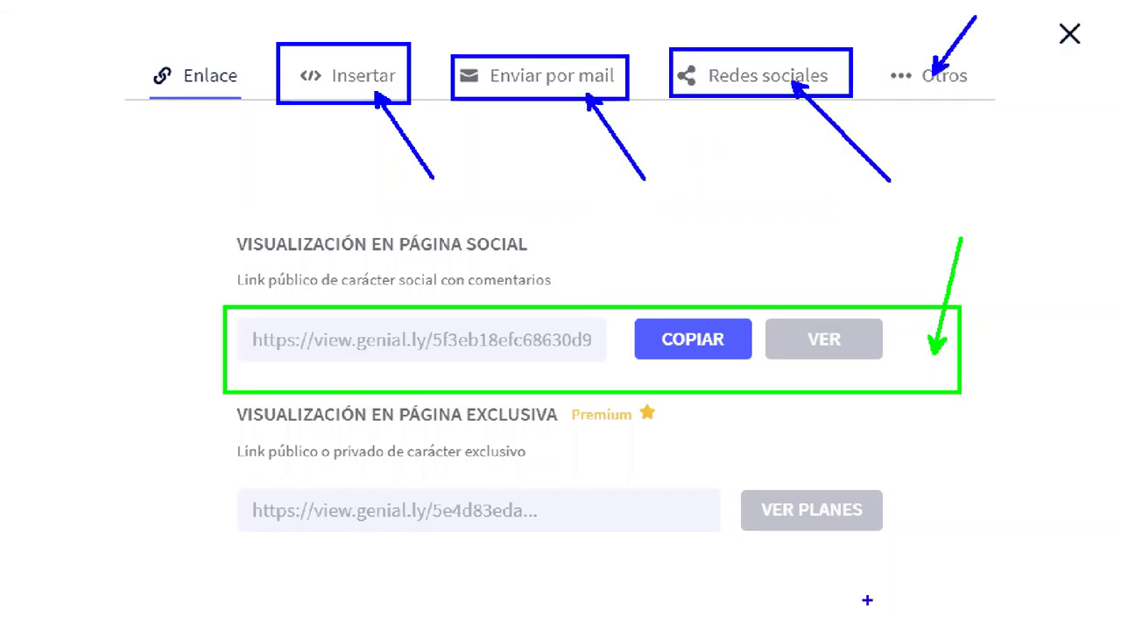
pyautogui.press('Escape')
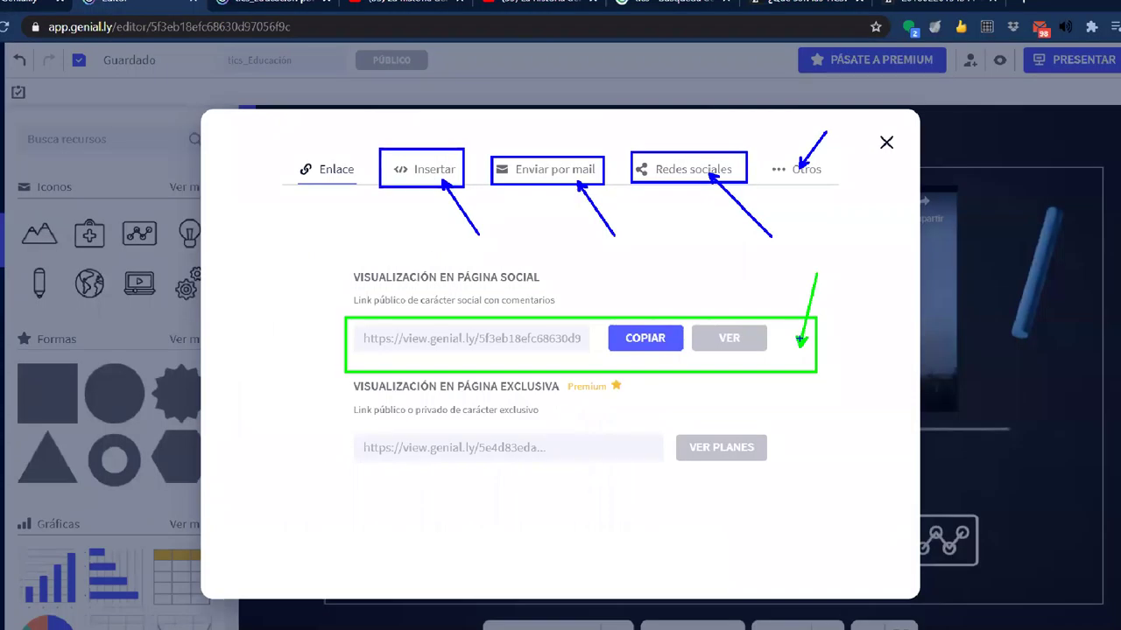
# Copy the presentation's public social-page link, and return tics_Educación to the Borrador state.
pyautogui.click(648, 337)
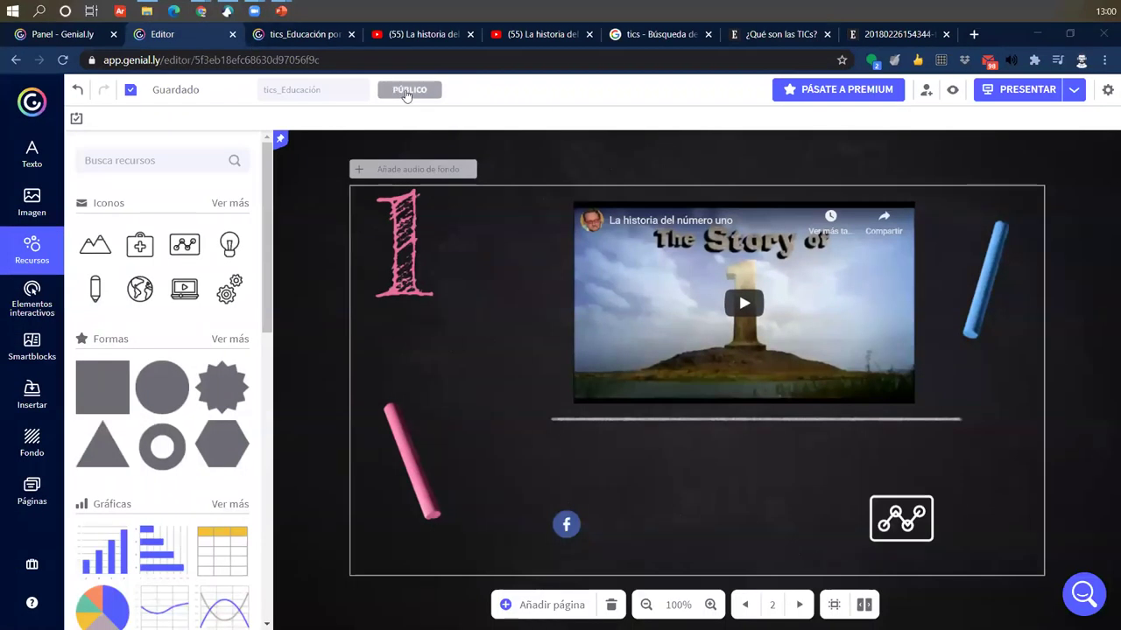
pyautogui.click(435, 101)
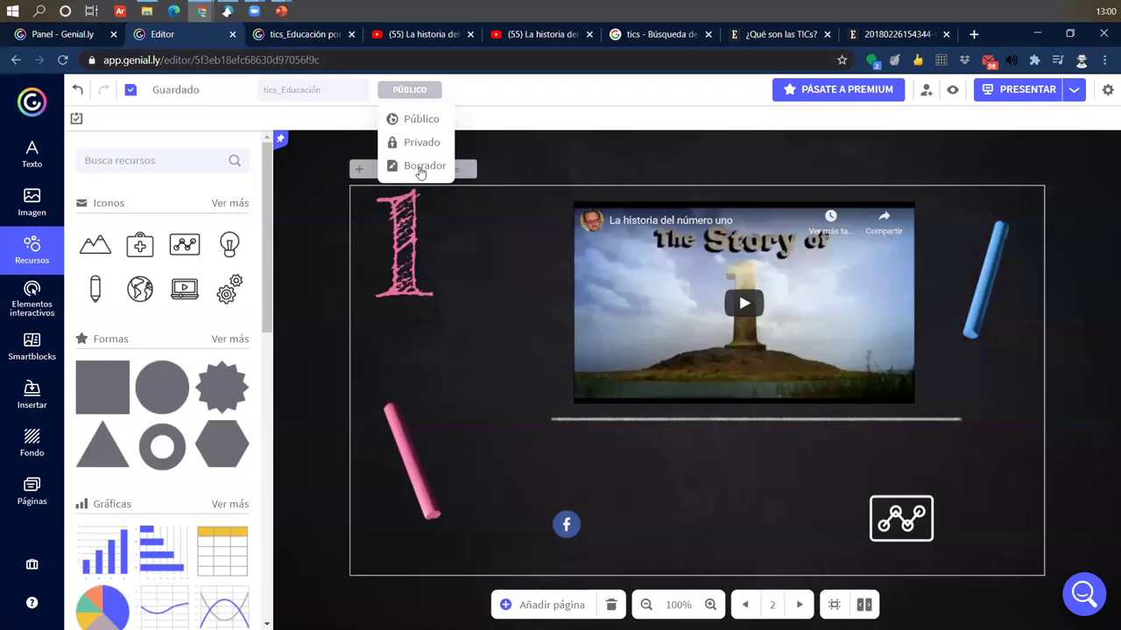
pyautogui.click(421, 167)
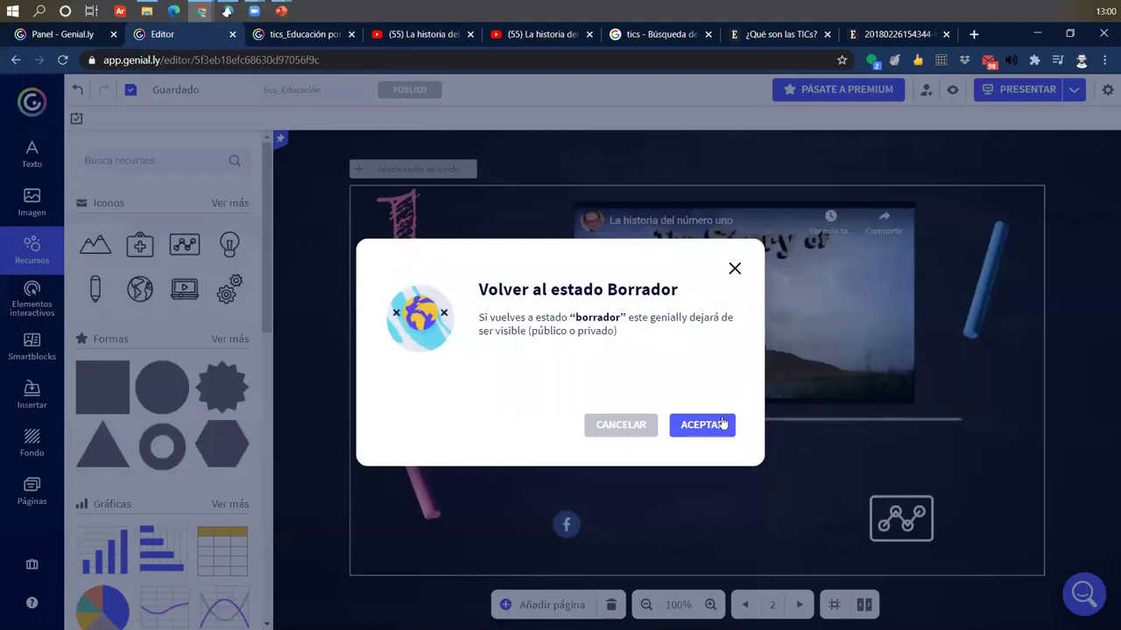
pyautogui.click(792, 470)
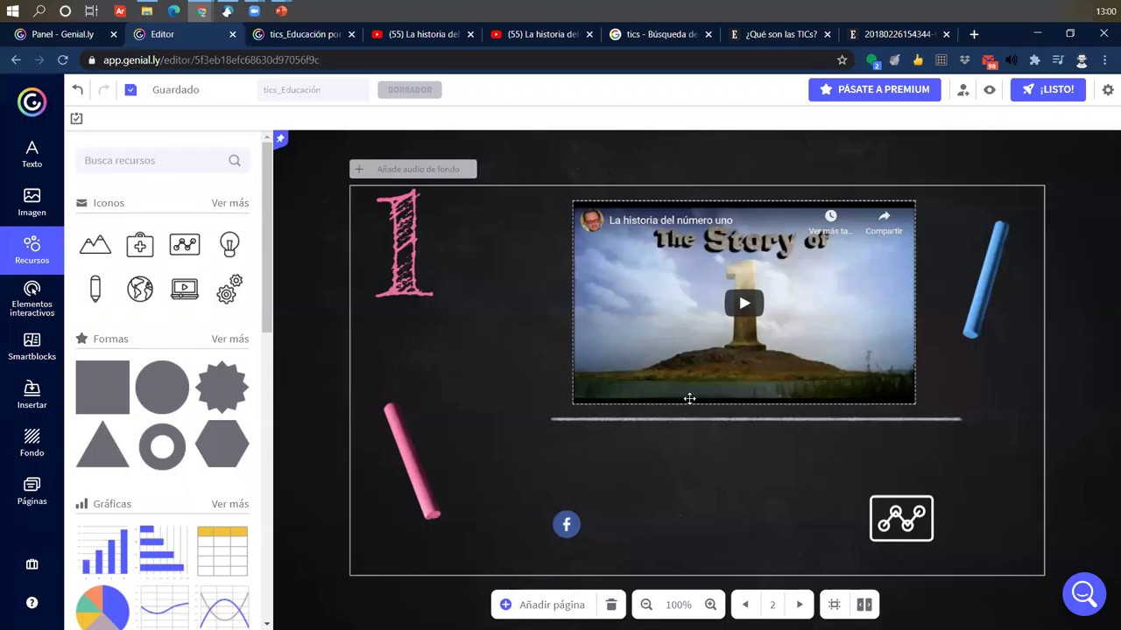
# Load the copied presentation link in a new browser tab to check its public view, and close that tab.
pyautogui.click(974, 34)
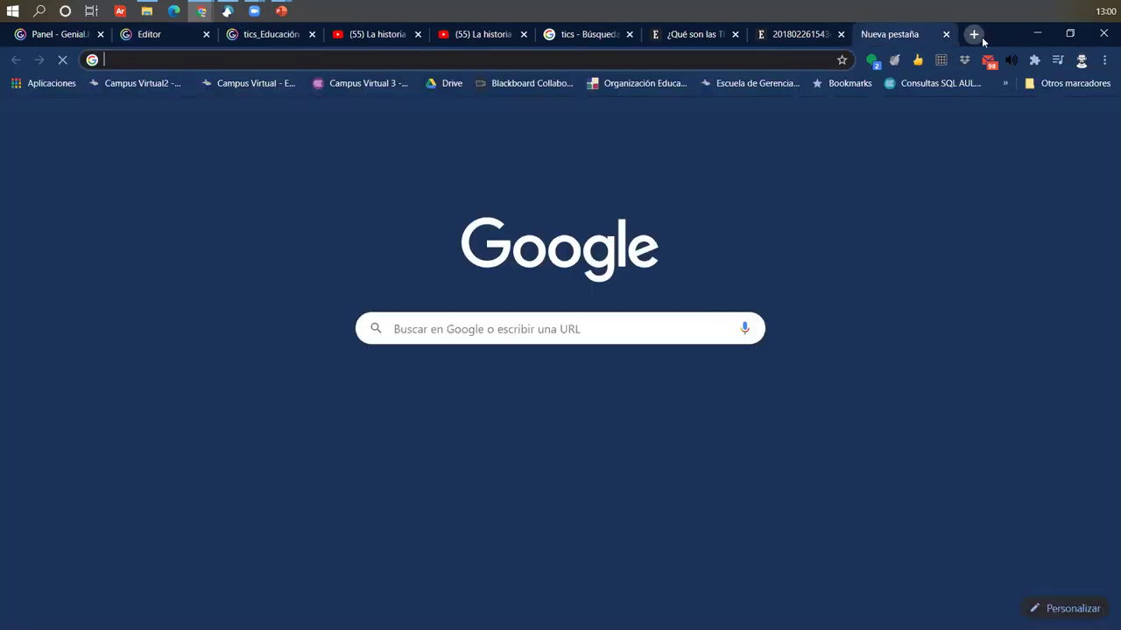
pyautogui.write('https://view.genial.ly/5f3eb18efc68630d97056f9c/presentation-genially-sin-titulo')
pyautogui.press('Return')
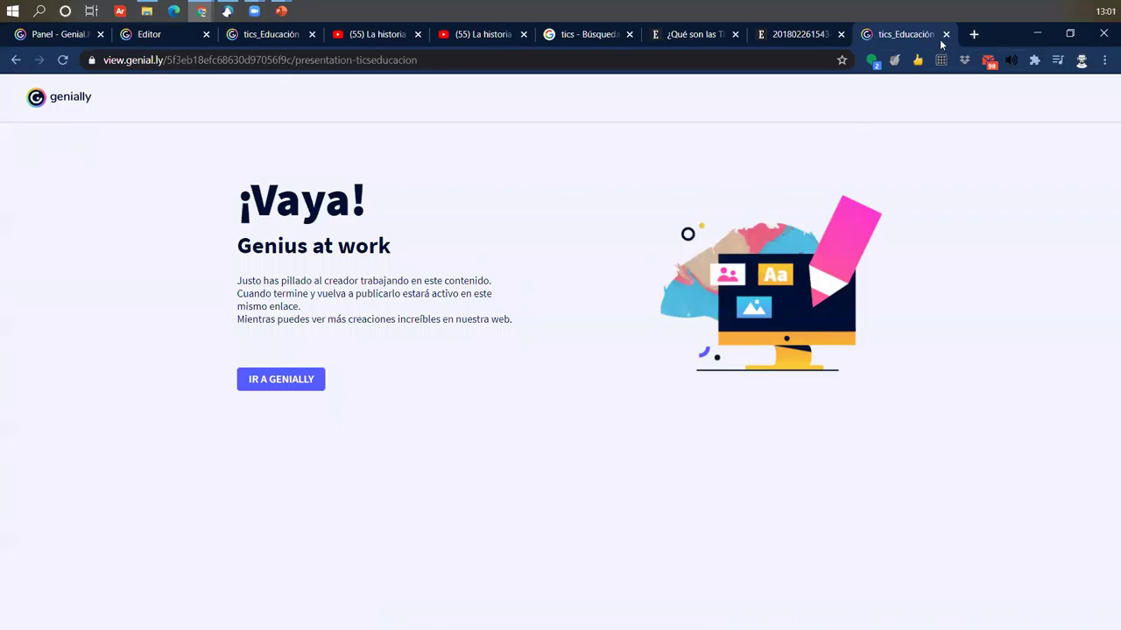
pyautogui.click(945, 34)
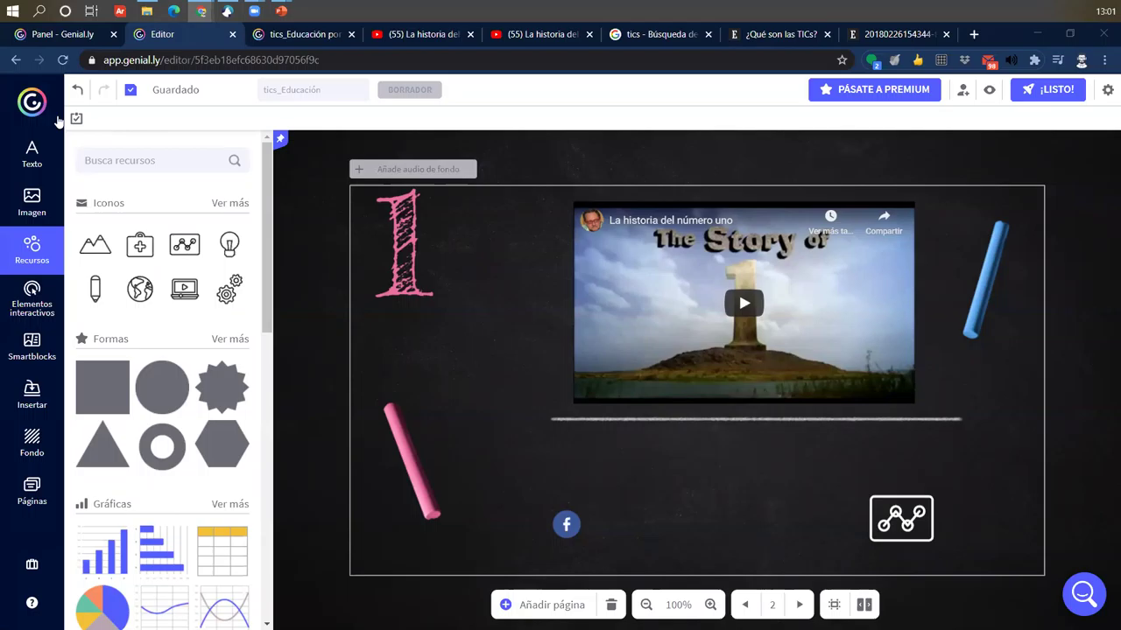
# Return to the Genially dashboard and open the personal Moodle site on milaulas.com in a new browser tab.
pyautogui.click(33, 105)
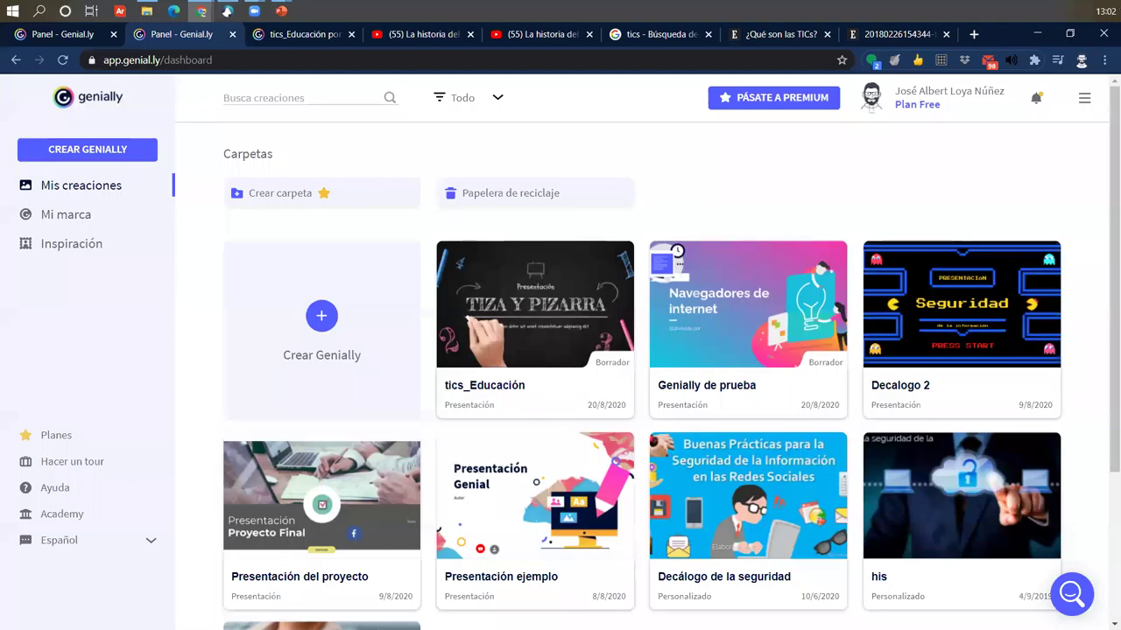
pyautogui.click(974, 34)
pyautogui.write('miul')
pyautogui.press('BackSpace')
pyautogui.press('BackSpace')
pyautogui.press('BackSpace')
pyautogui.press('BackSpace')
pyautogui.write('jo')
pyautogui.press('Return')
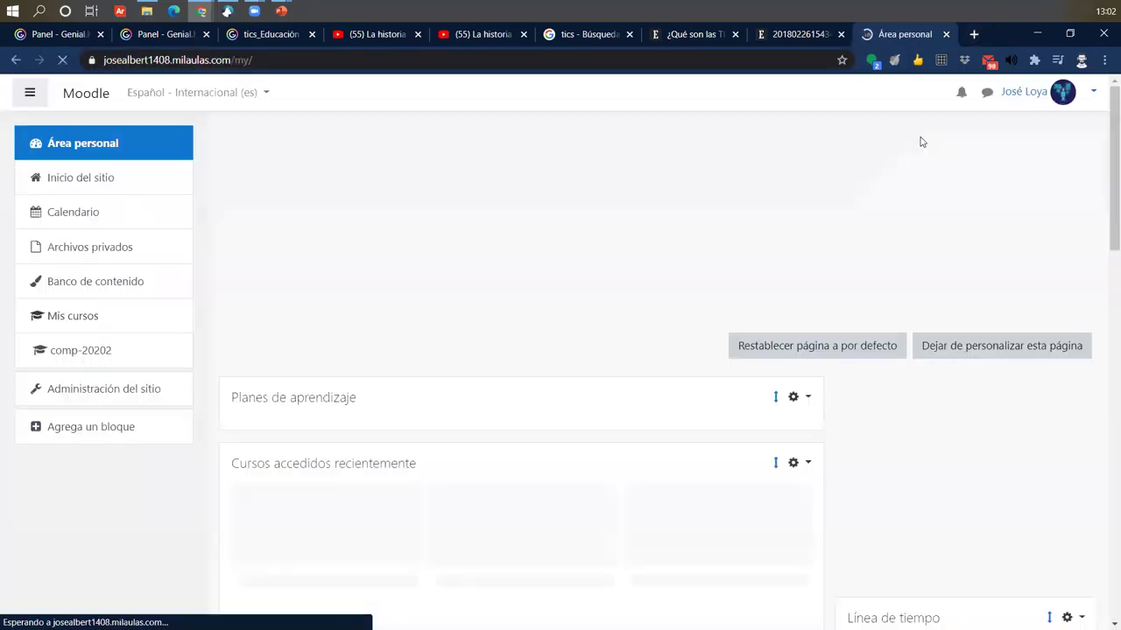
# Go to Moodle's site administration and open the course and category management page.
pyautogui.scroll(-5, 436, 303)
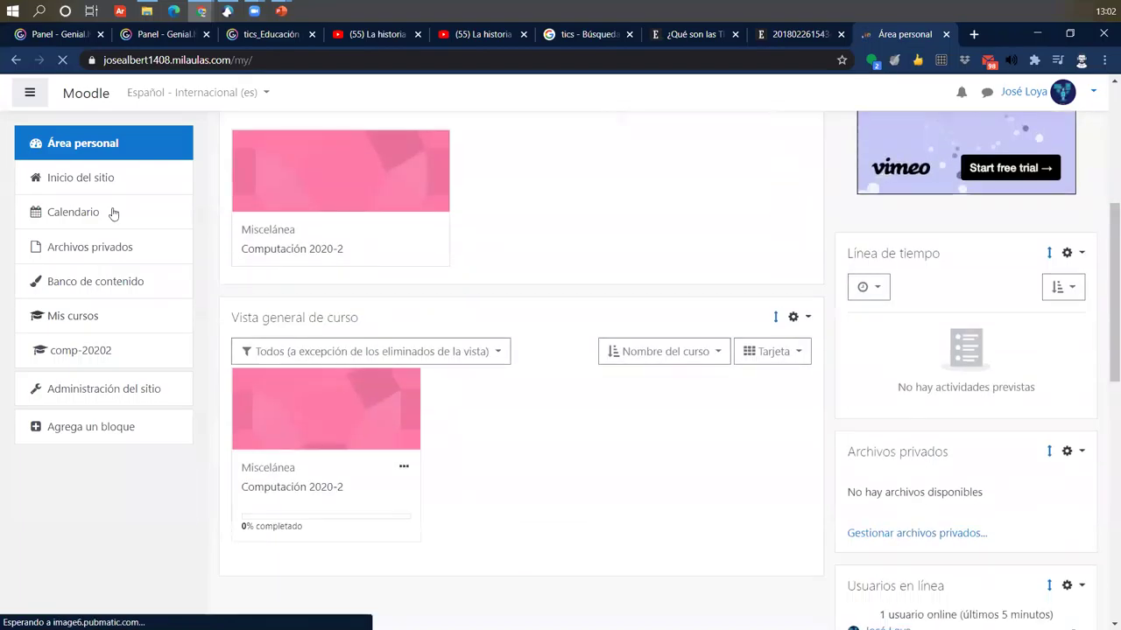
pyautogui.click(104, 388)
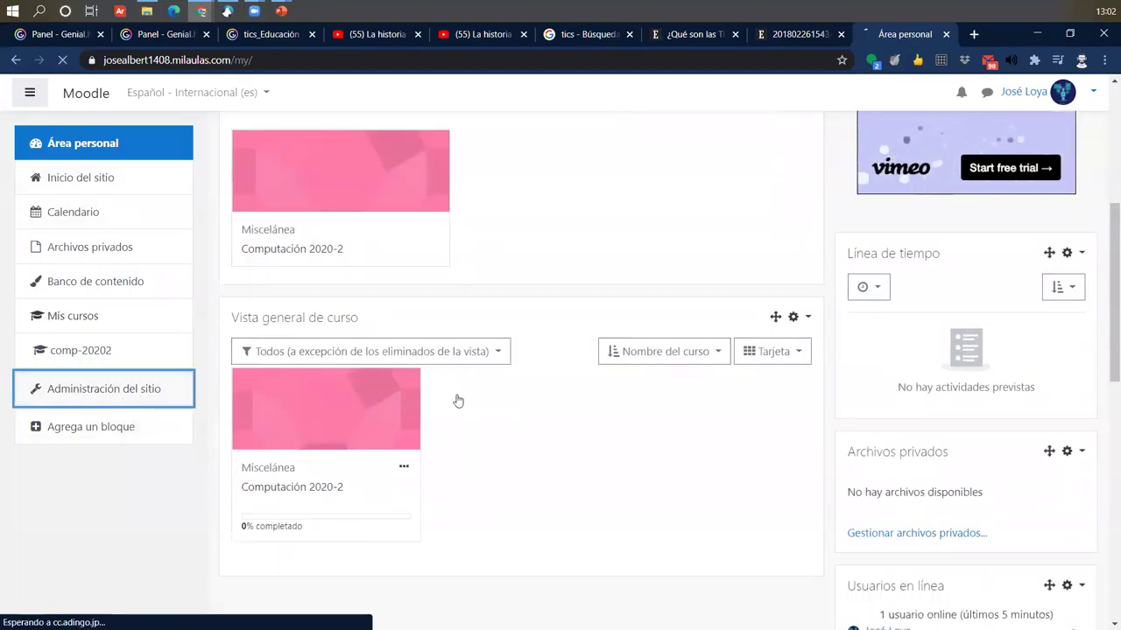
pyautogui.scroll(-3, 573, 398)
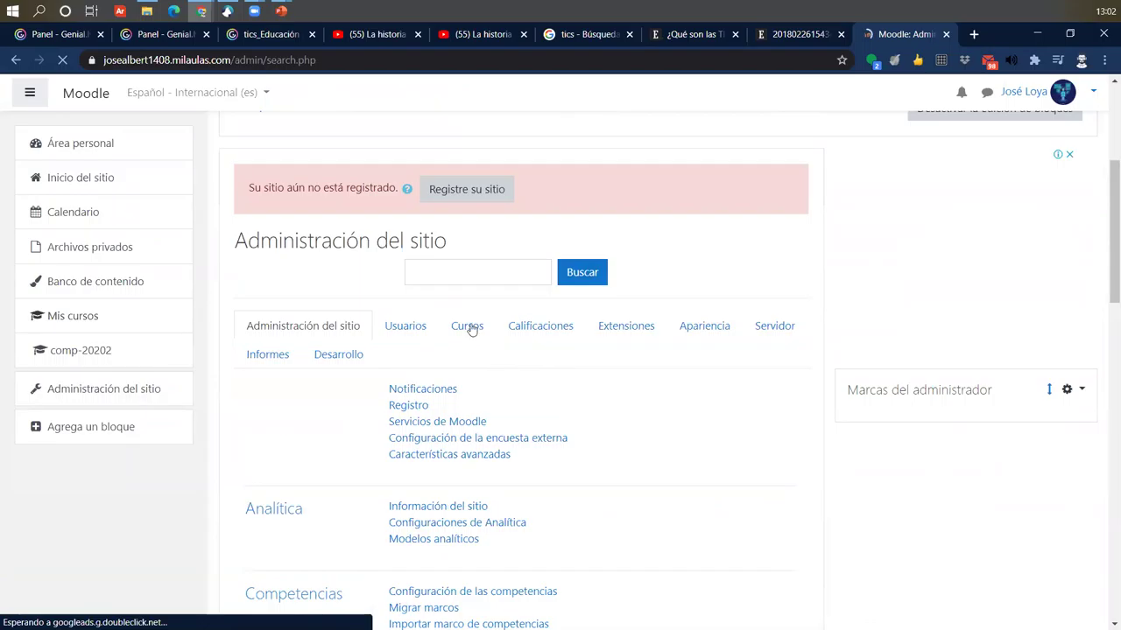
pyautogui.click(469, 326)
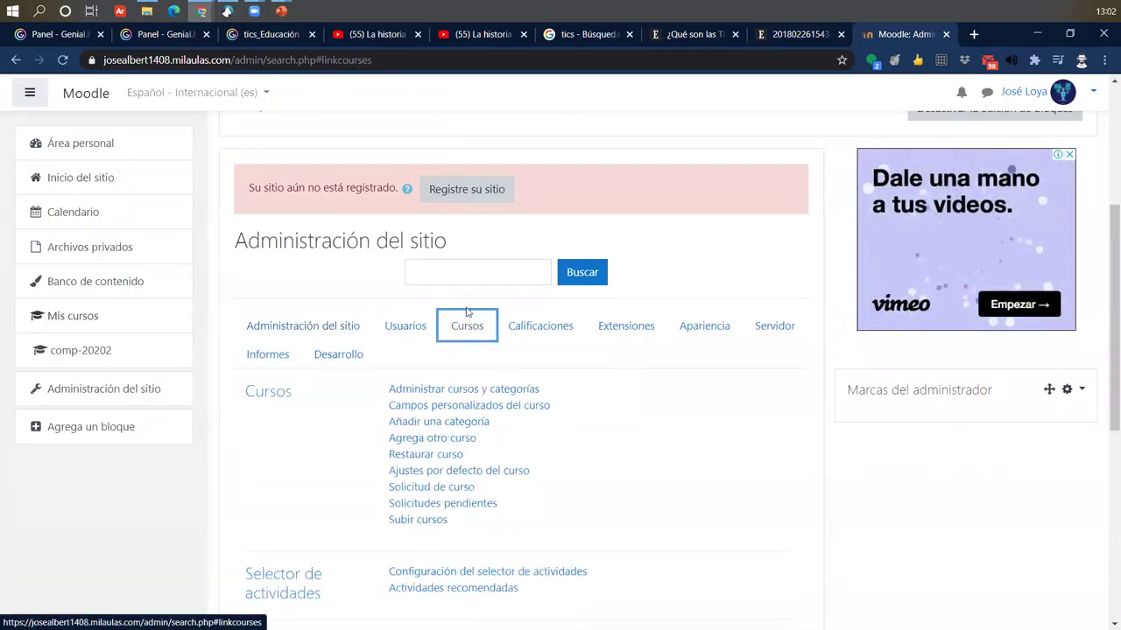
pyautogui.click(445, 391)
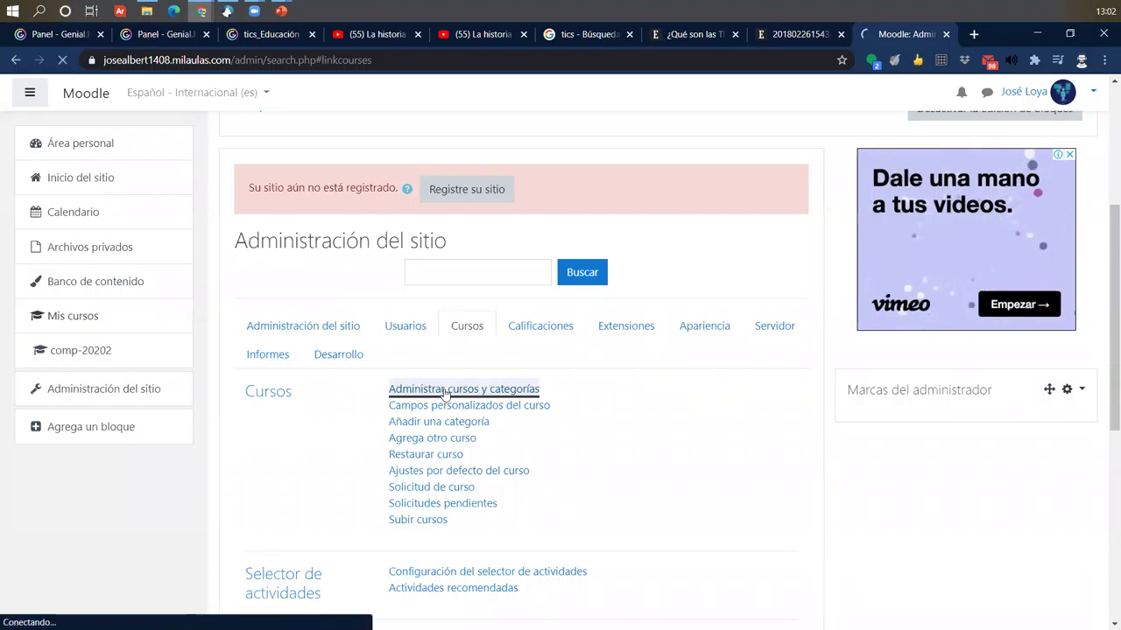
pyautogui.scroll(-3, 840, 570)
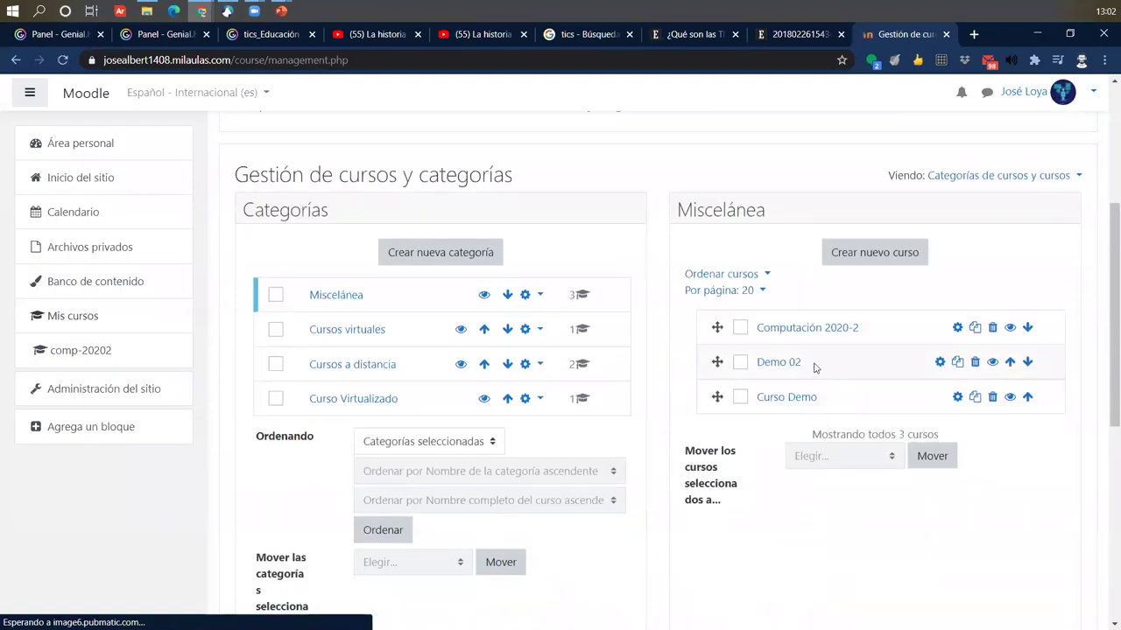
# Open the Demo 02 and Curso Demo courses from the Miscelánea category in separate tabs and load each one's course view.
pyautogui.middleClick(783, 363)
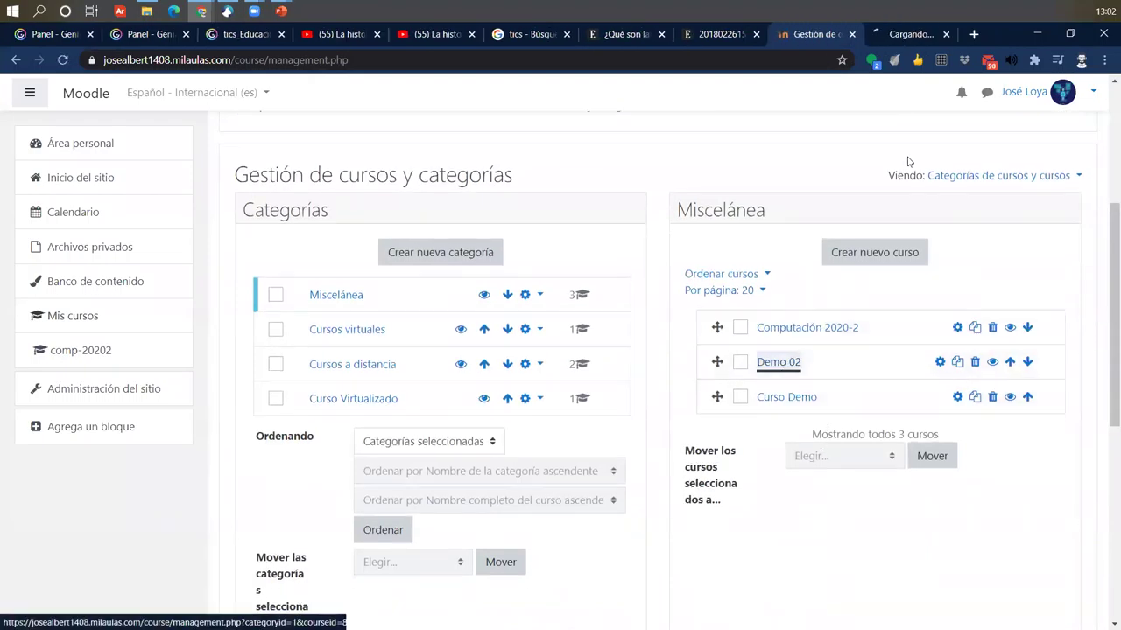
pyautogui.middleClick(787, 397)
pyautogui.hotkey('ctrl', 'Tab')
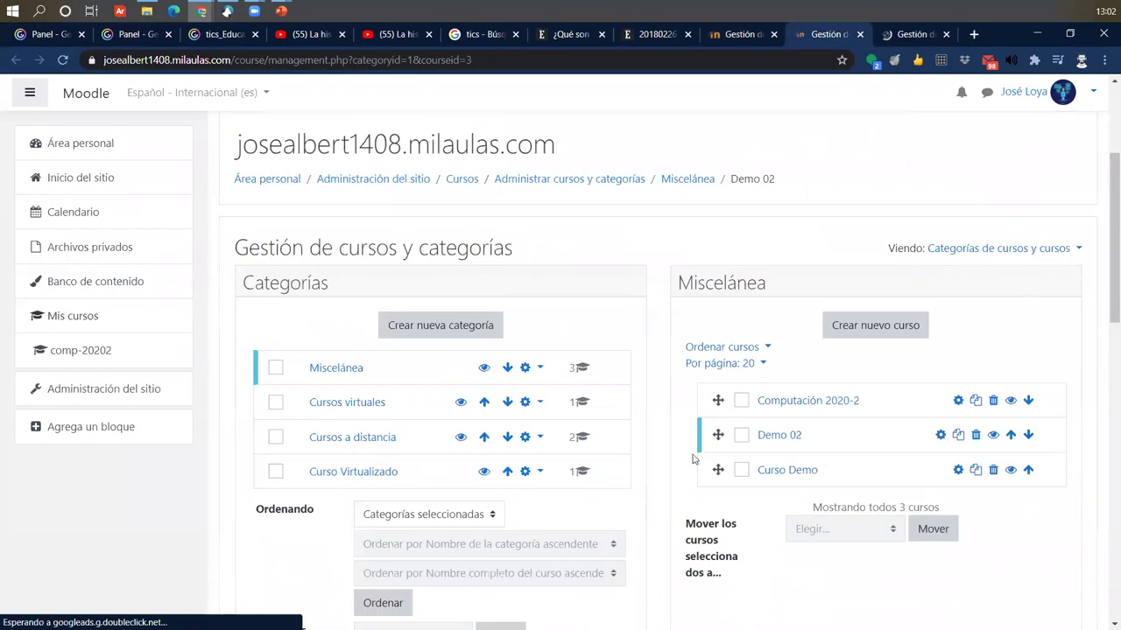
pyautogui.scroll(-7, 691, 459)
pyautogui.click(460, 167)
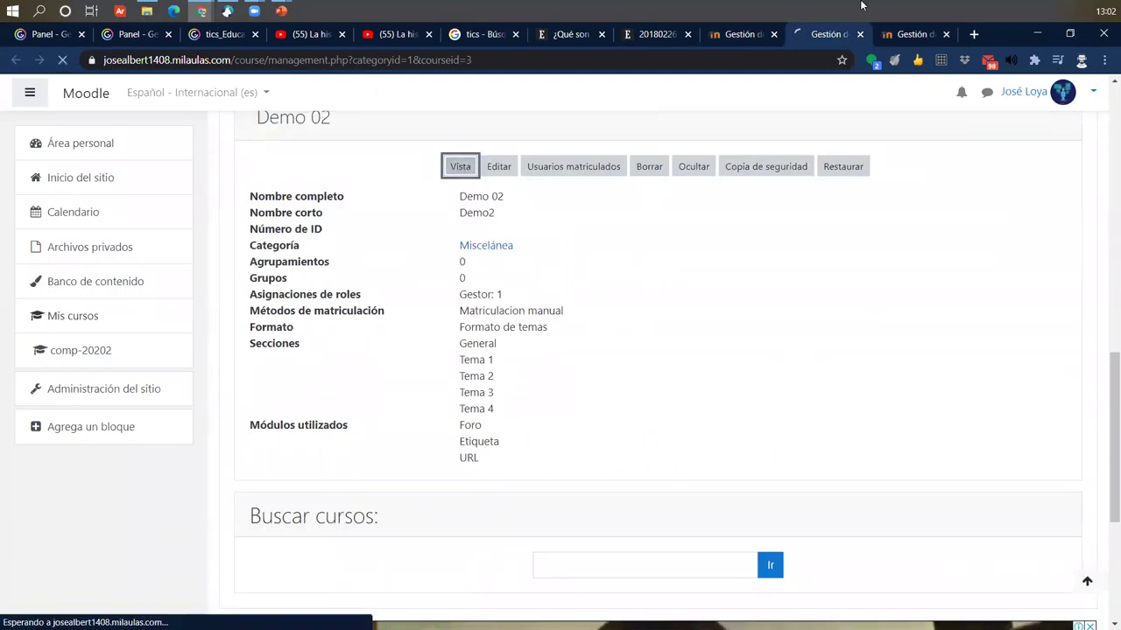
pyautogui.click(906, 34)
pyautogui.scroll(-8, 649, 289)
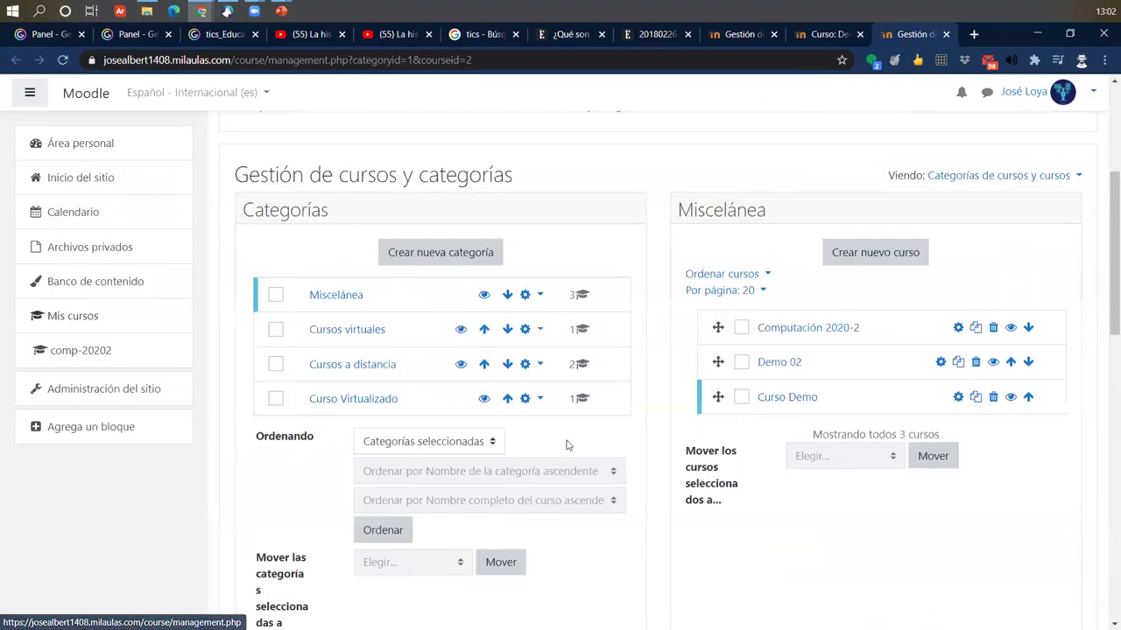
pyautogui.click(460, 312)
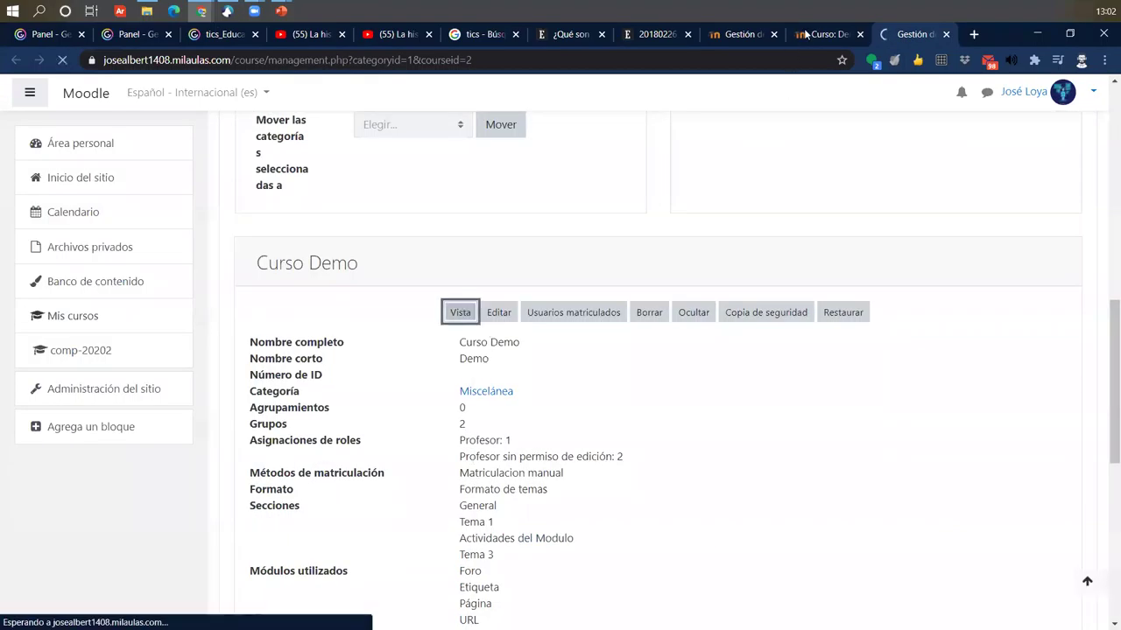
# Look through the topics of the Demo 02 course page and close its tab.
pyautogui.click(823, 34)
pyautogui.scroll(-3, 768, 470)
pyautogui.scroll(-4, 768, 470)
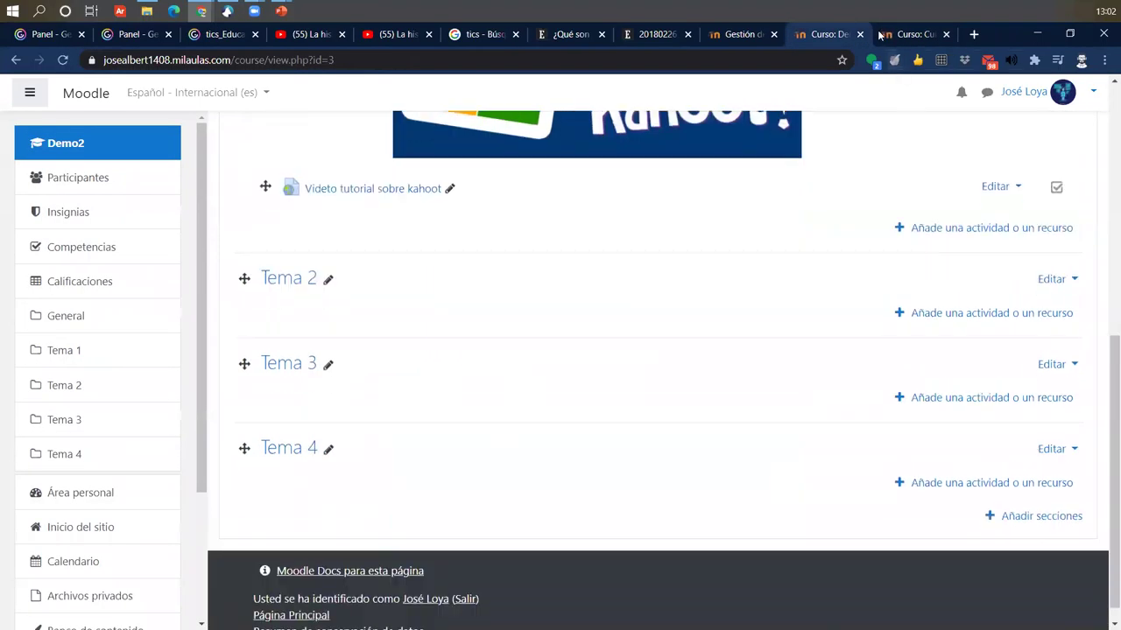
pyautogui.click(859, 34)
# Look through the Curso Demo page from its introduction to Tema 3, and close its tab.
pyautogui.scroll(-7, 768, 459)
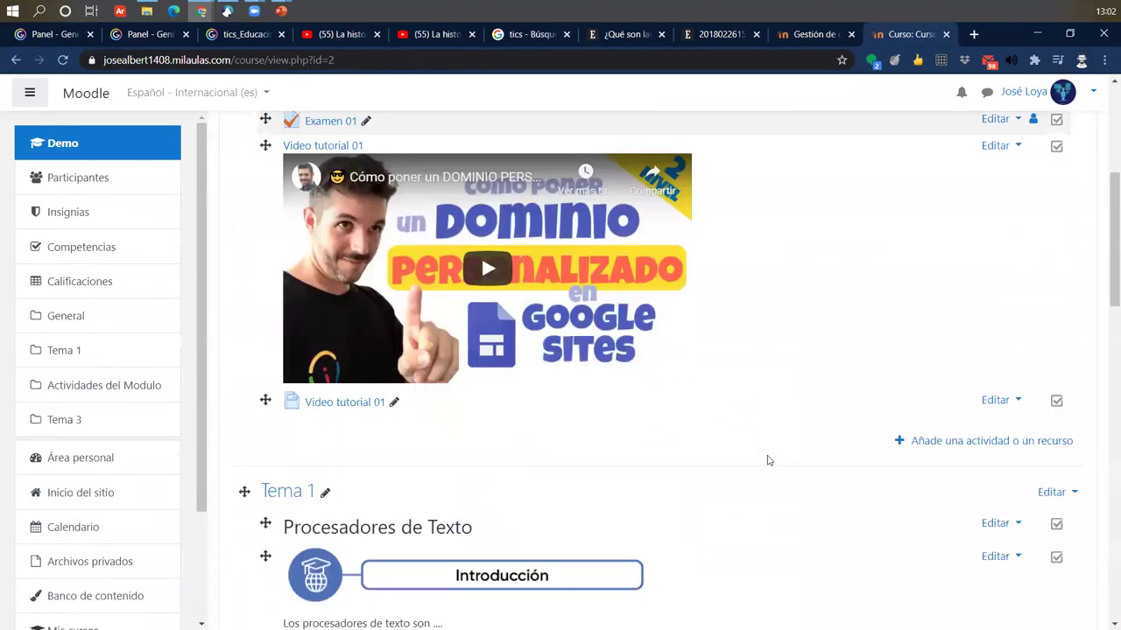
pyautogui.scroll(-12, 768, 460)
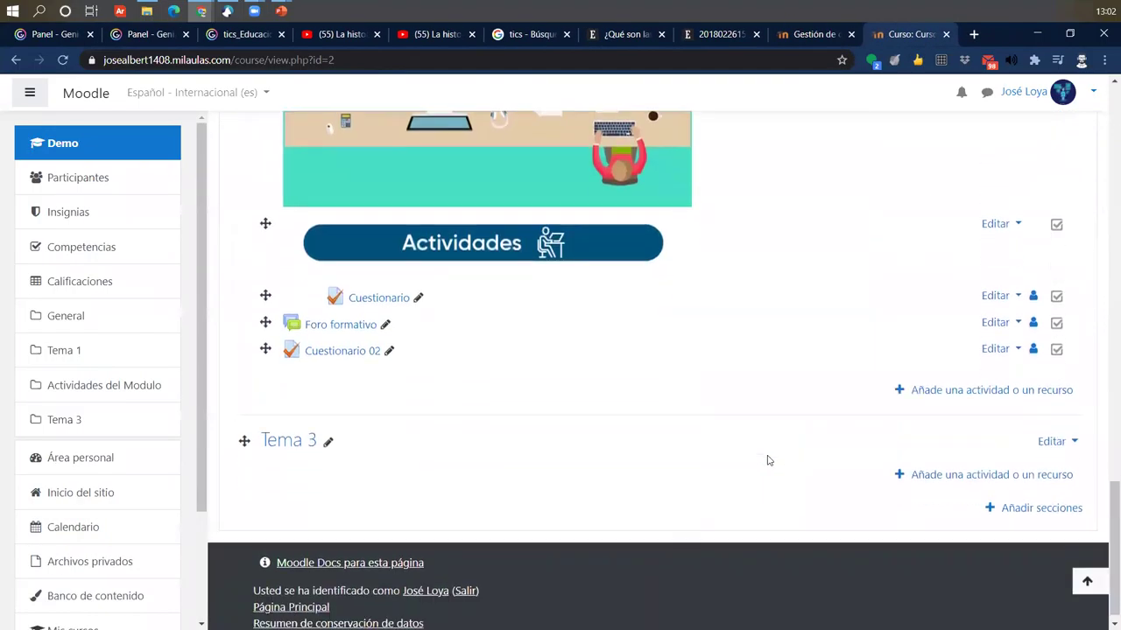
pyautogui.scroll(2, 768, 460)
pyautogui.scroll(12, 767, 460)
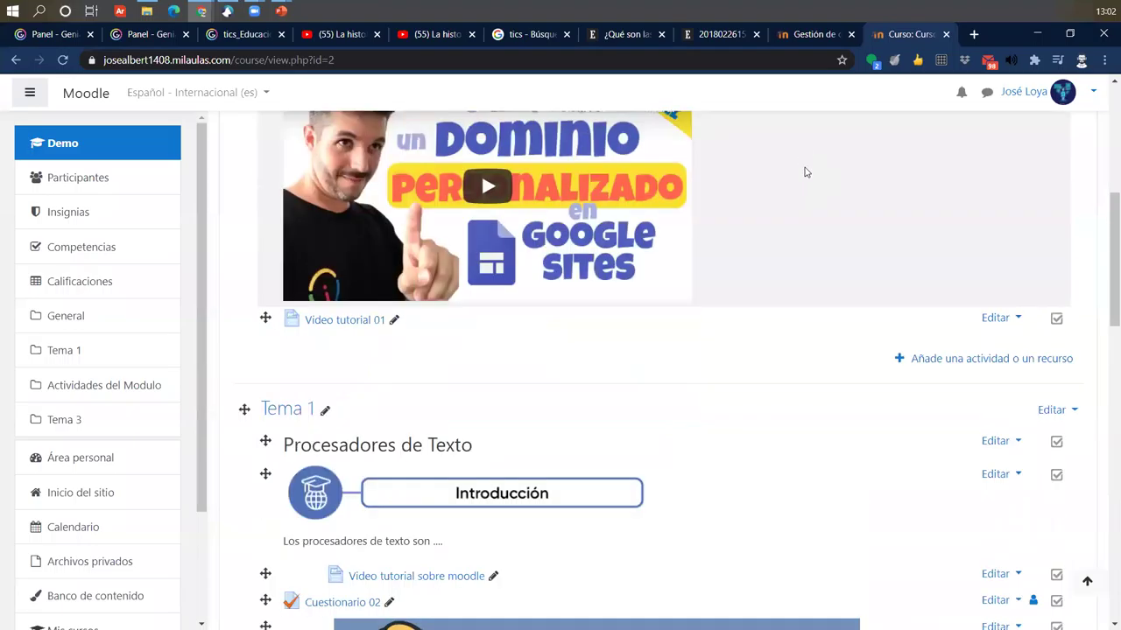
pyautogui.scroll(5, 880, 100)
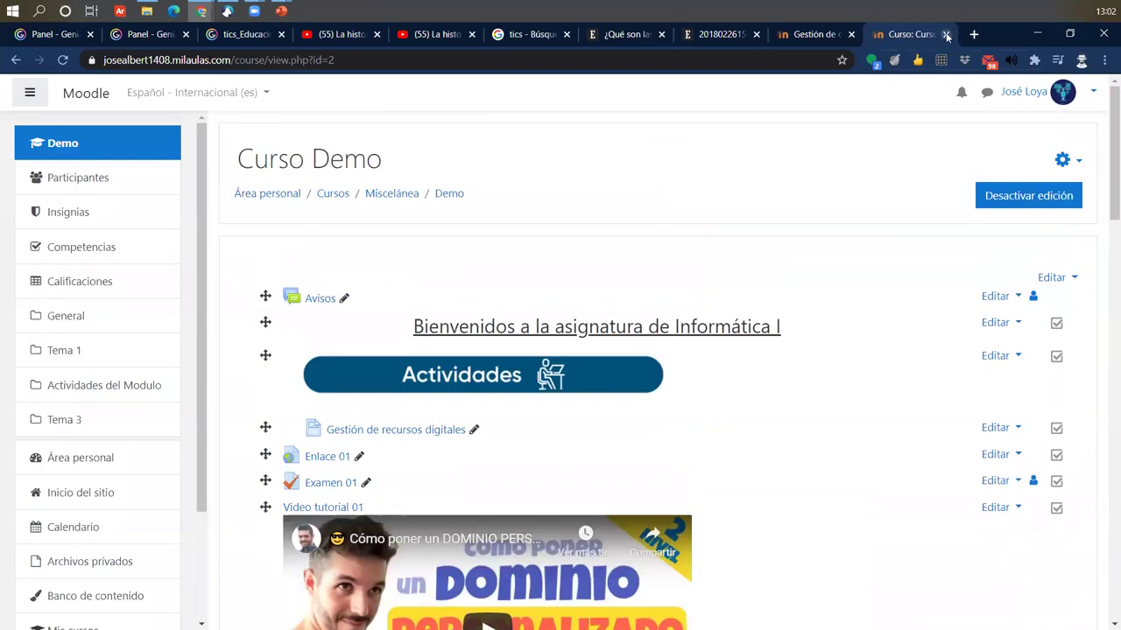
pyautogui.click(945, 35)
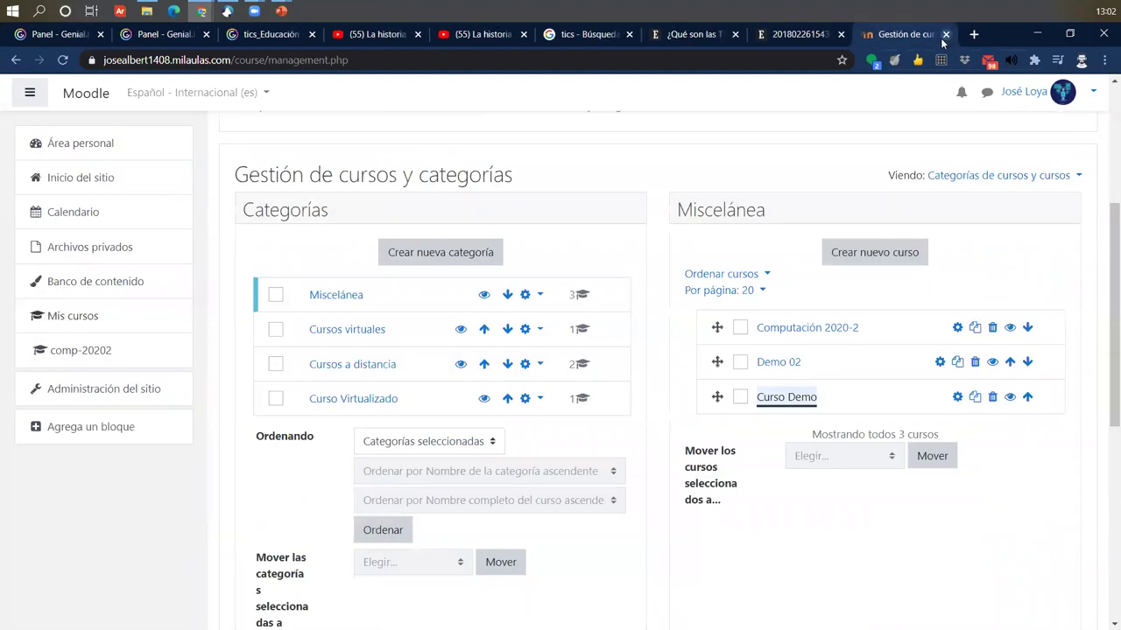
# Open the Curso Virtual de Herramientas digitales para la educación from the Cursos virtuales category in a separate tab, load its view and close that tab.
pyautogui.click(358, 333)
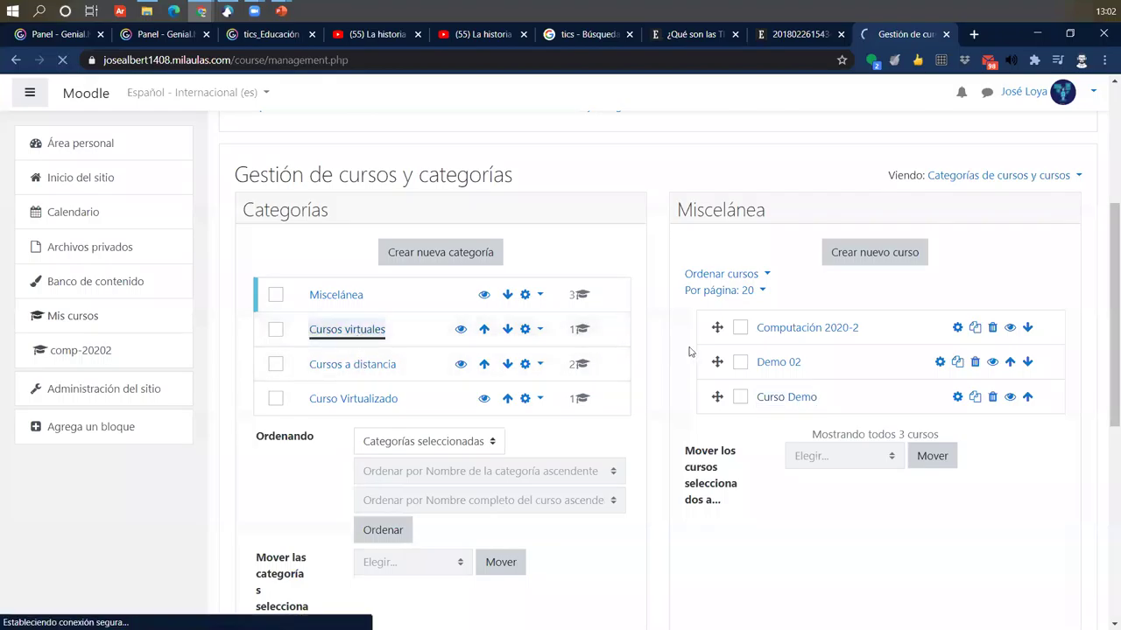
pyautogui.middleClick(823, 404)
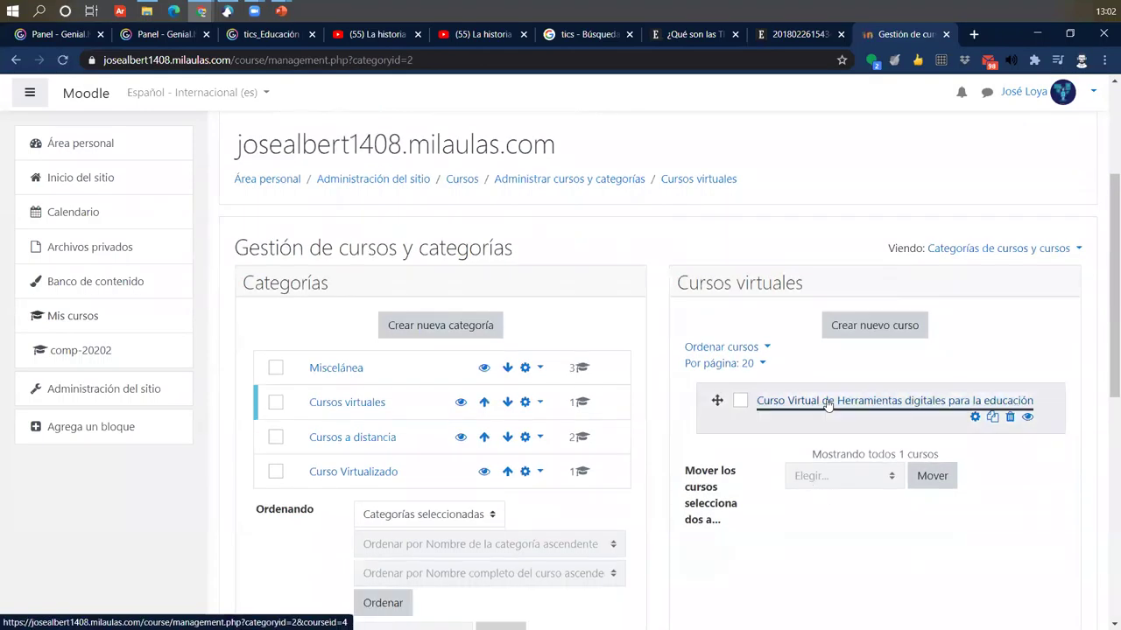
pyautogui.click(892, 33)
pyautogui.scroll(-8, 350, 570)
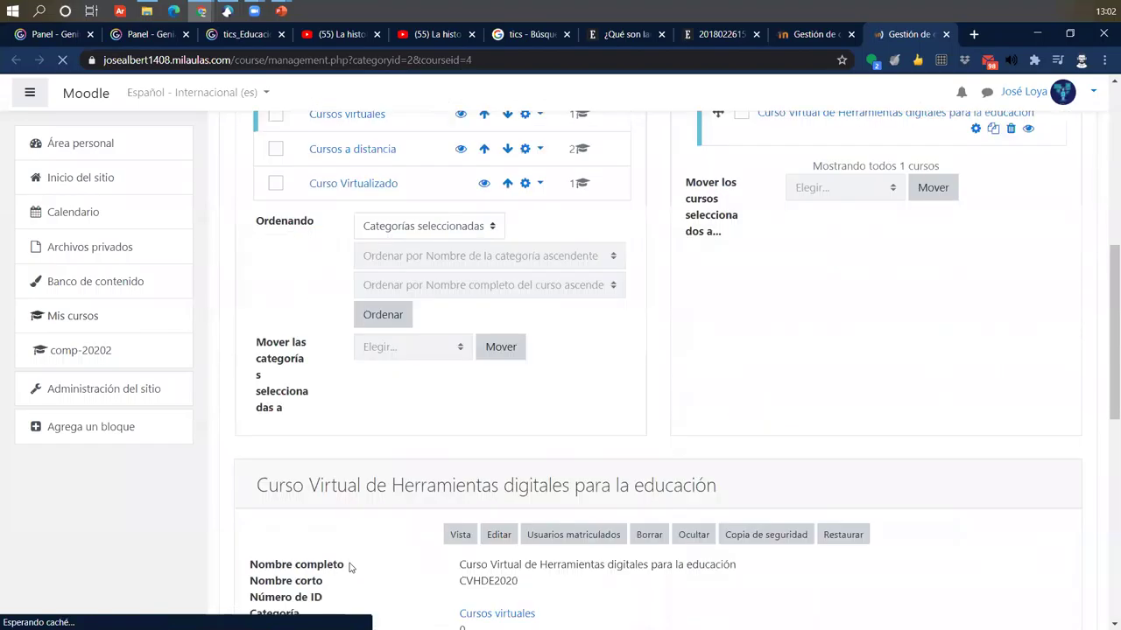
pyautogui.click(460, 315)
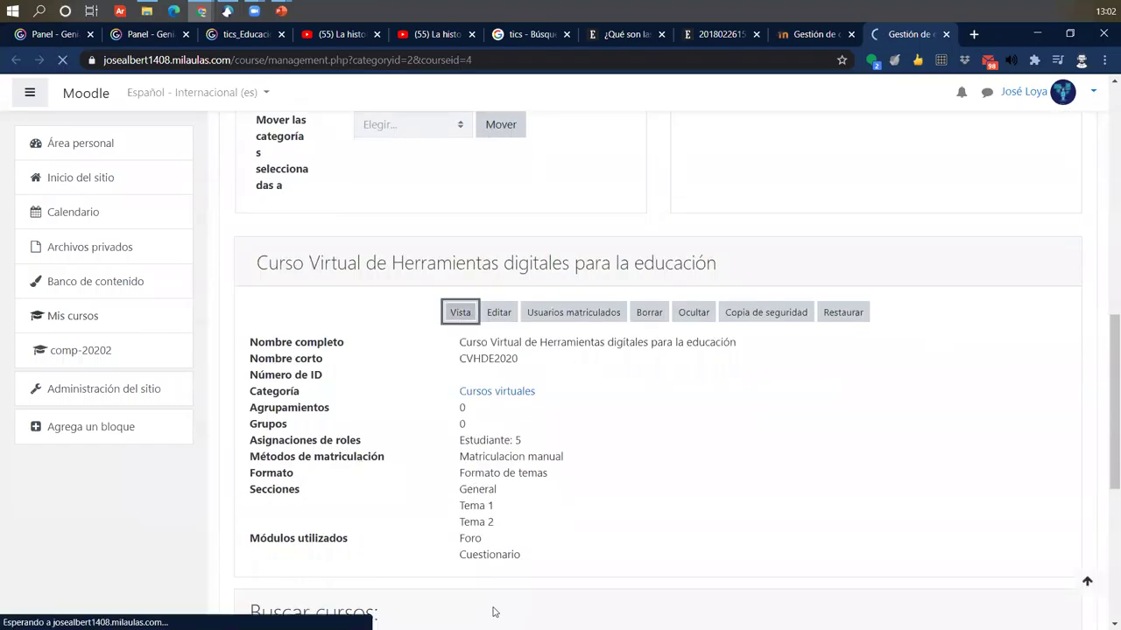
pyautogui.hotkey('ctrl', 'w')
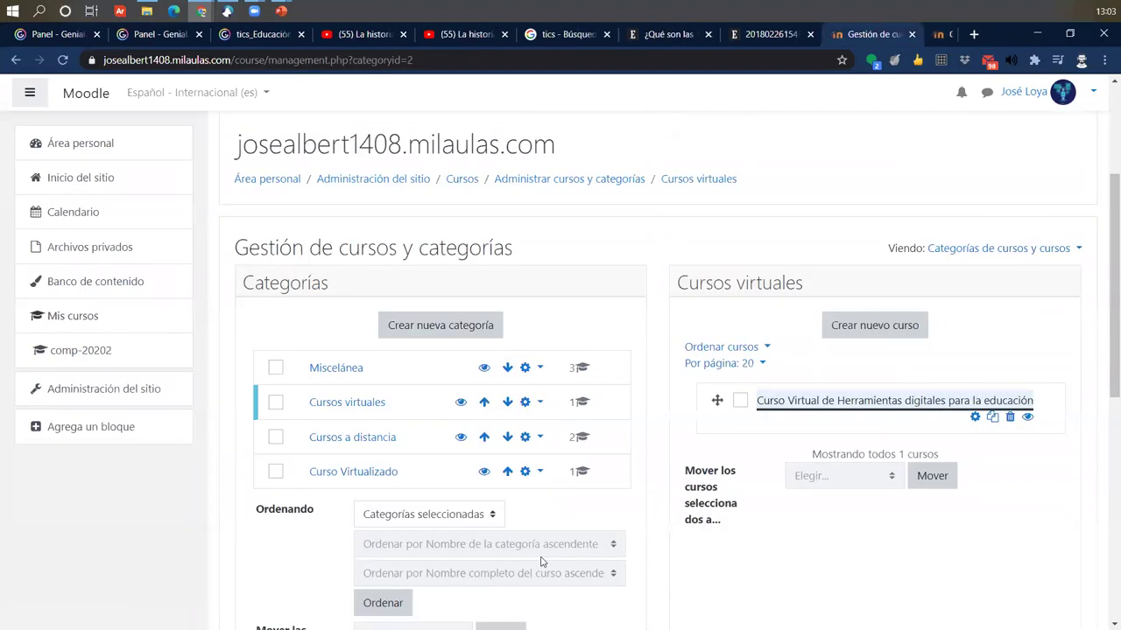
# Open the course view of Curso virtual de informática in the Cursos a distancia category and find its embedded Genially presentation.
pyautogui.click(348, 442)
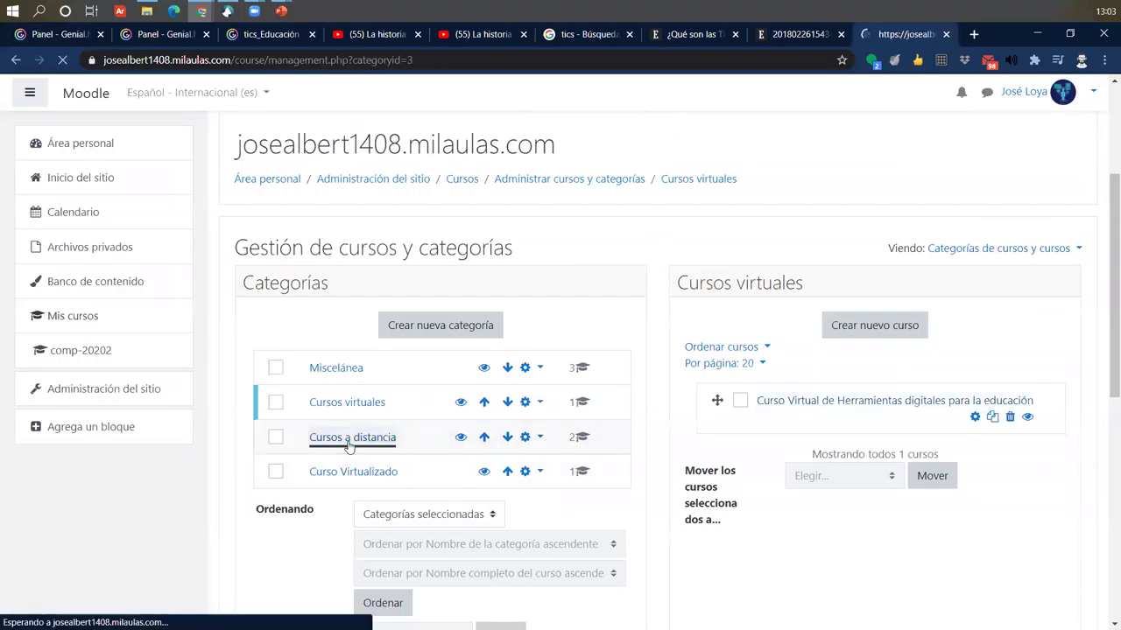
pyautogui.click(810, 435)
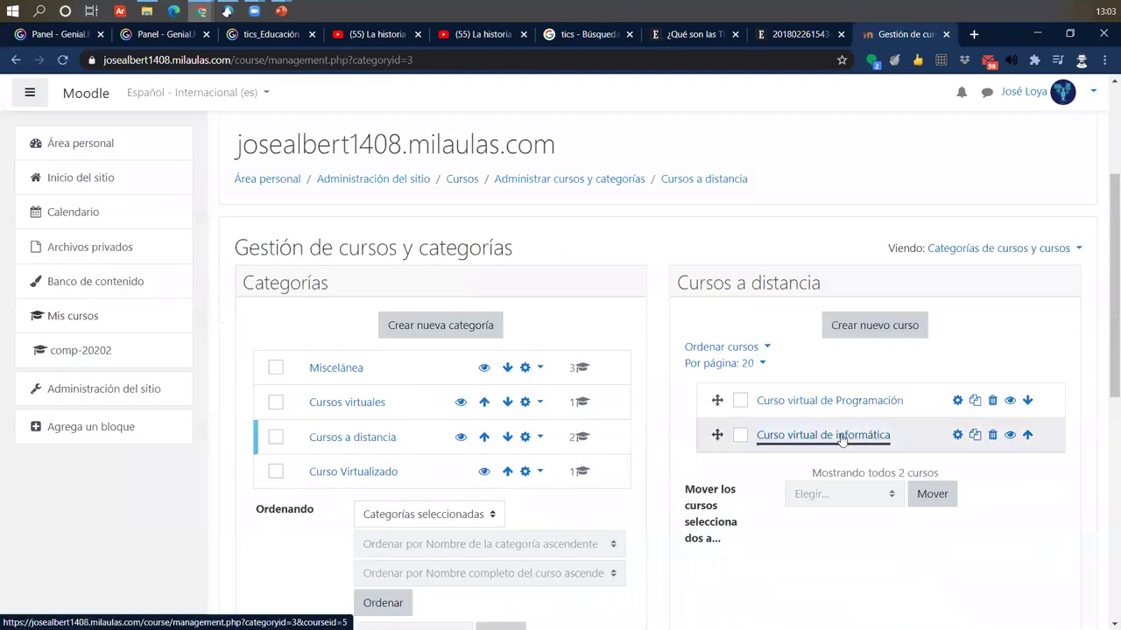
pyautogui.scroll(-4, 508, 561)
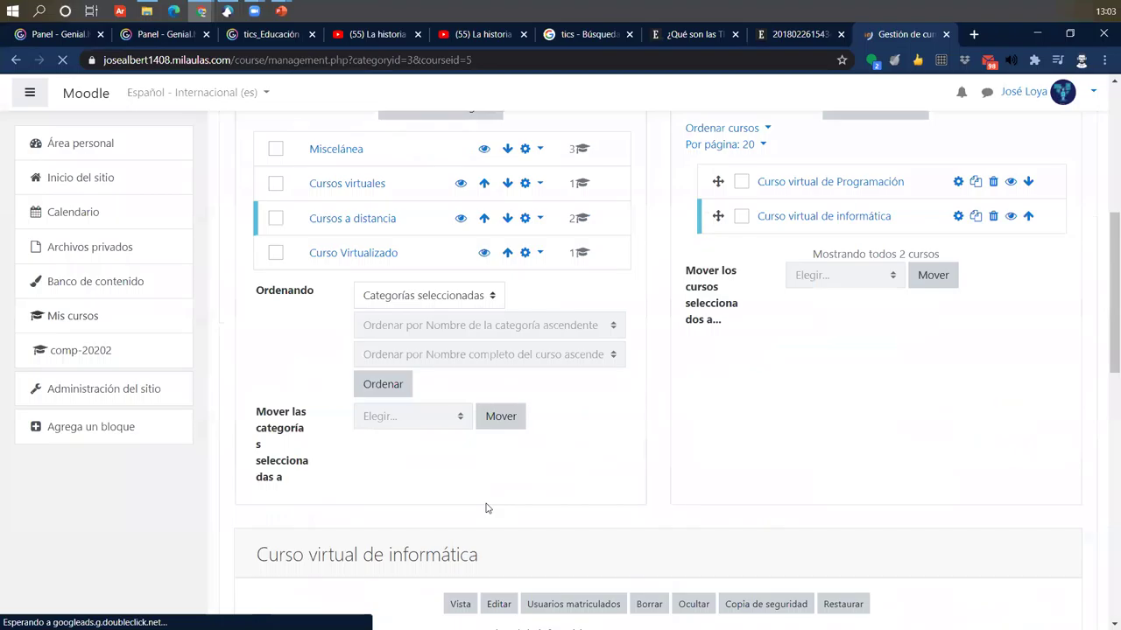
pyautogui.click(460, 458)
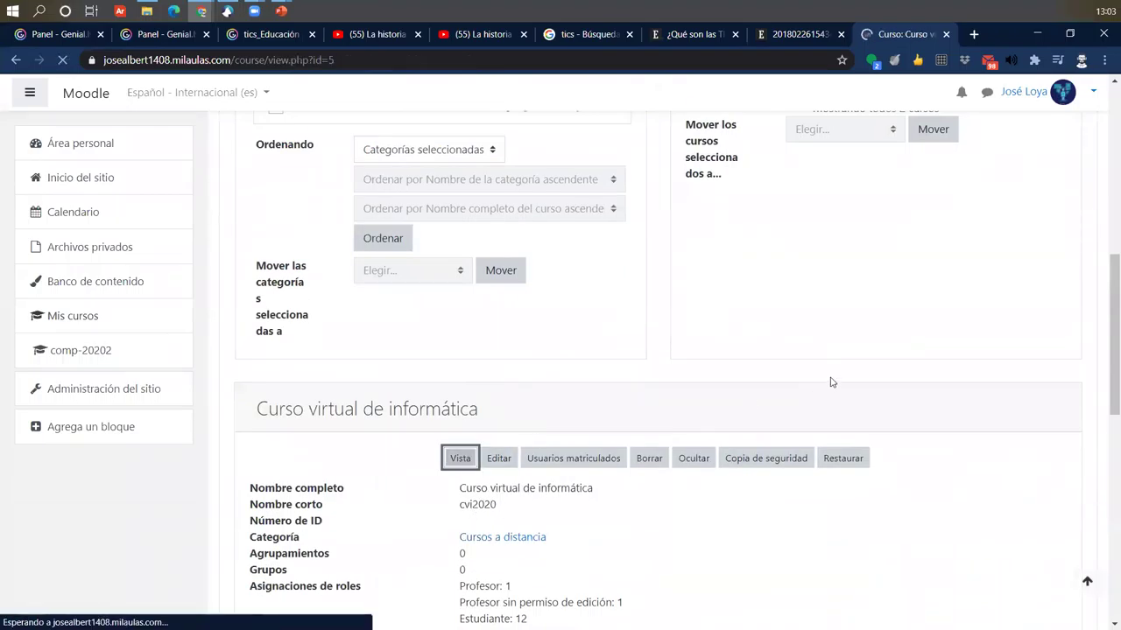
pyautogui.scroll(-10, 832, 382)
pyautogui.scroll(-3, 832, 382)
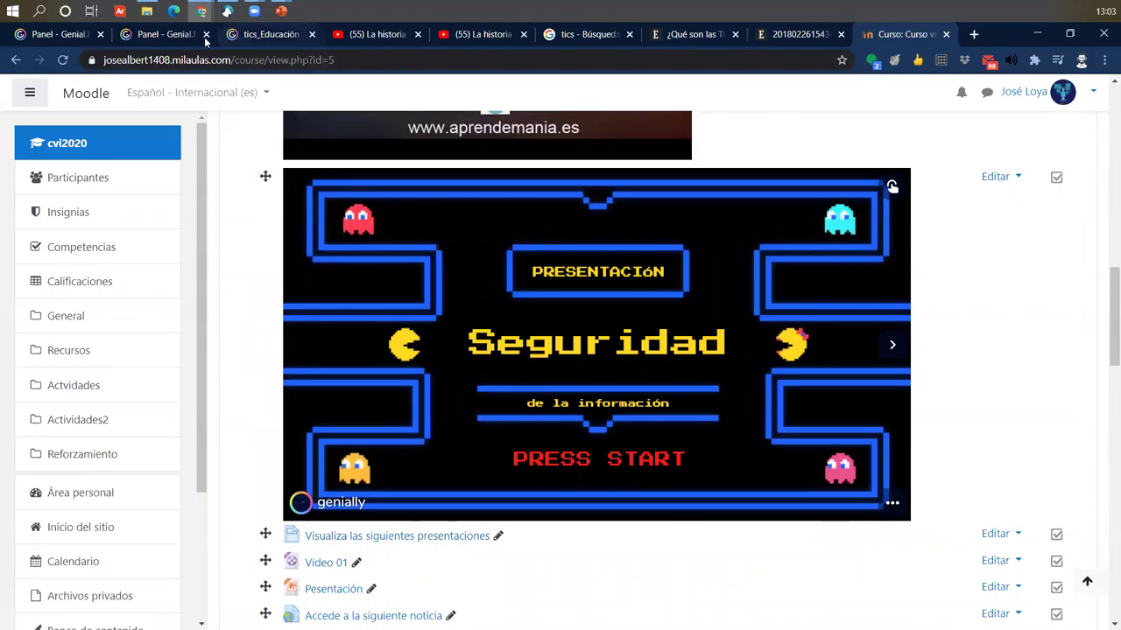
# Check the Genially dashboard, return to the Moodle course and page through the embedded Seguridad presentation, ending on its cover slide.
pyautogui.click(186, 37)
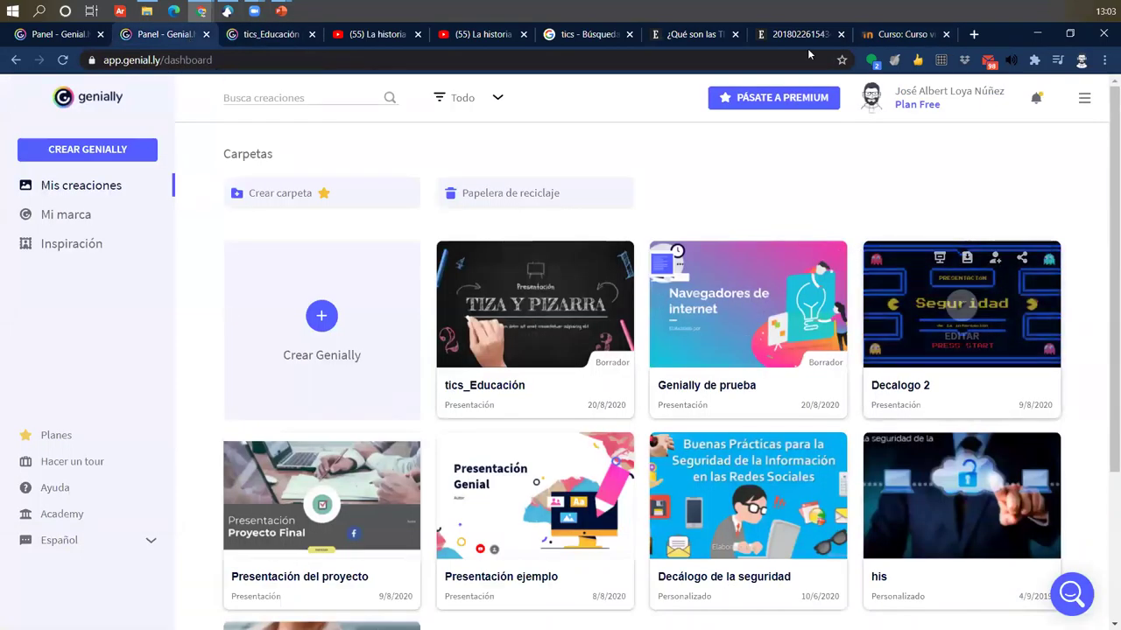
pyautogui.click(911, 39)
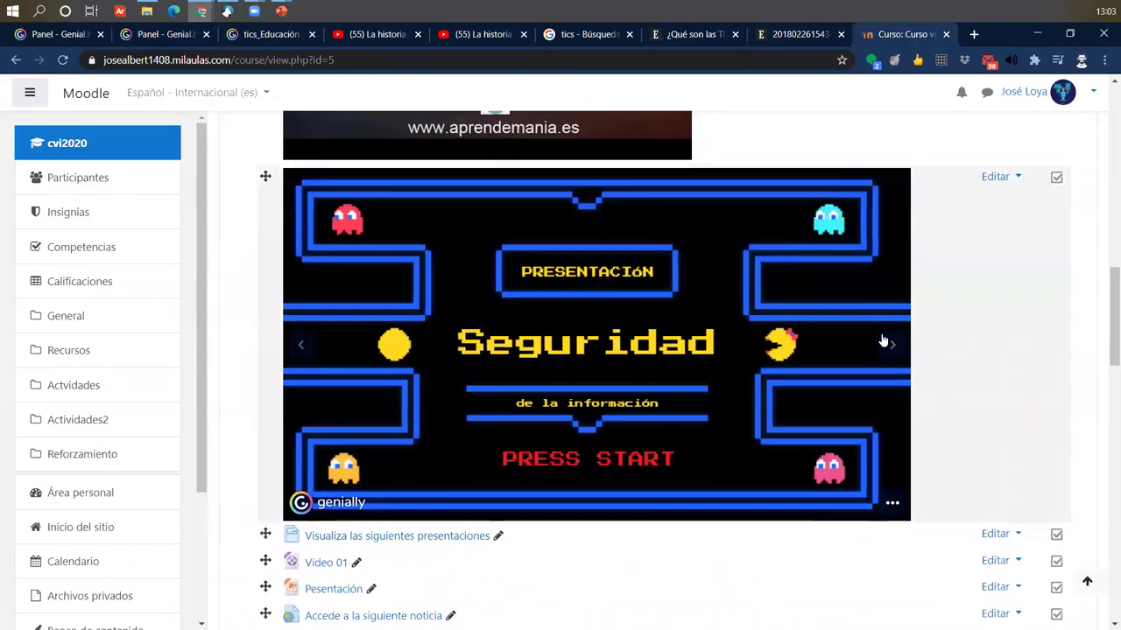
pyautogui.click(884, 343)
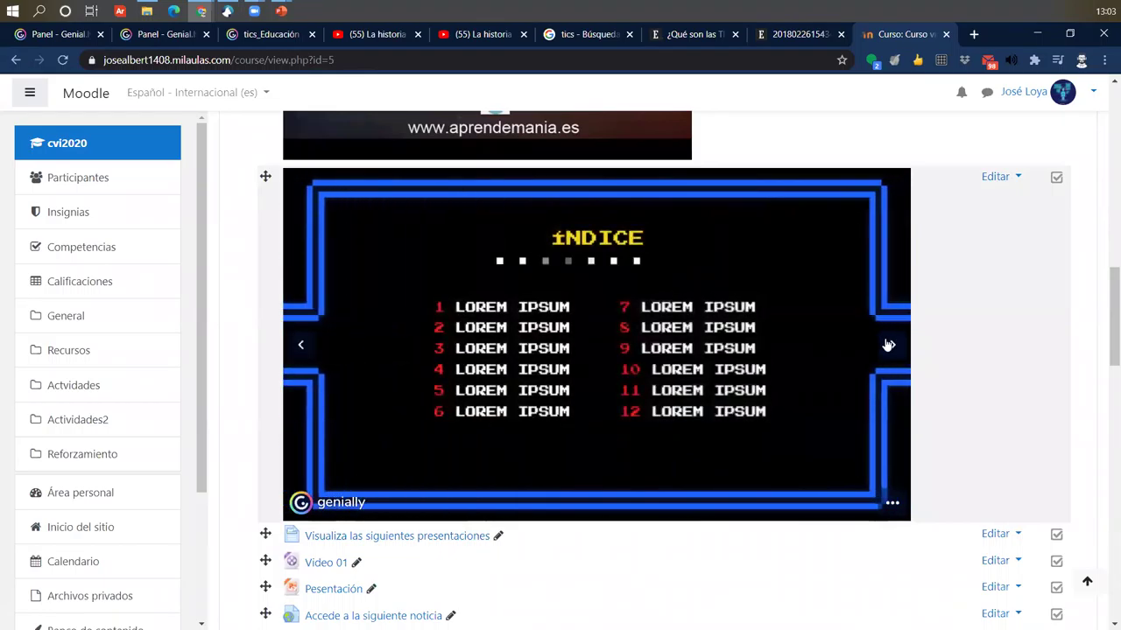
pyautogui.click(888, 344)
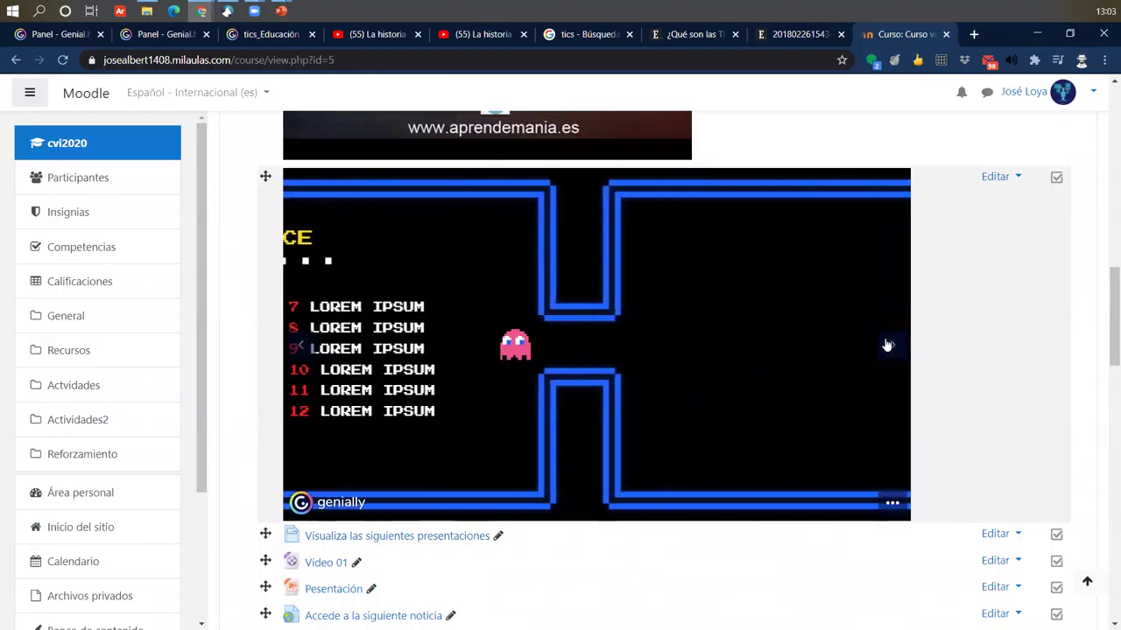
pyautogui.click(308, 354)
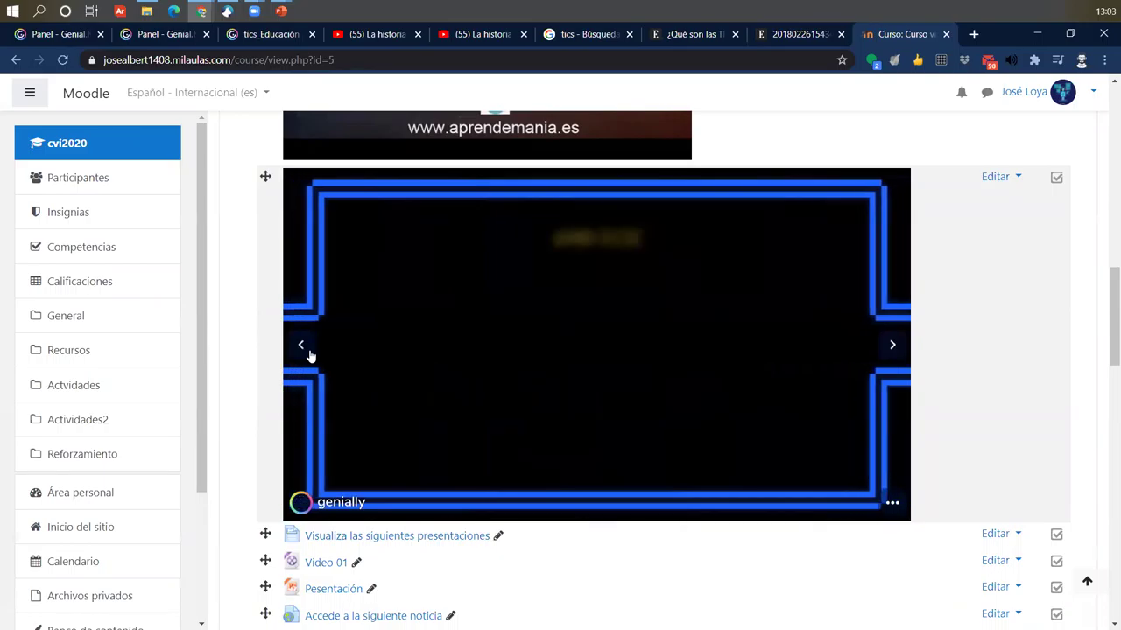
pyautogui.click(307, 351)
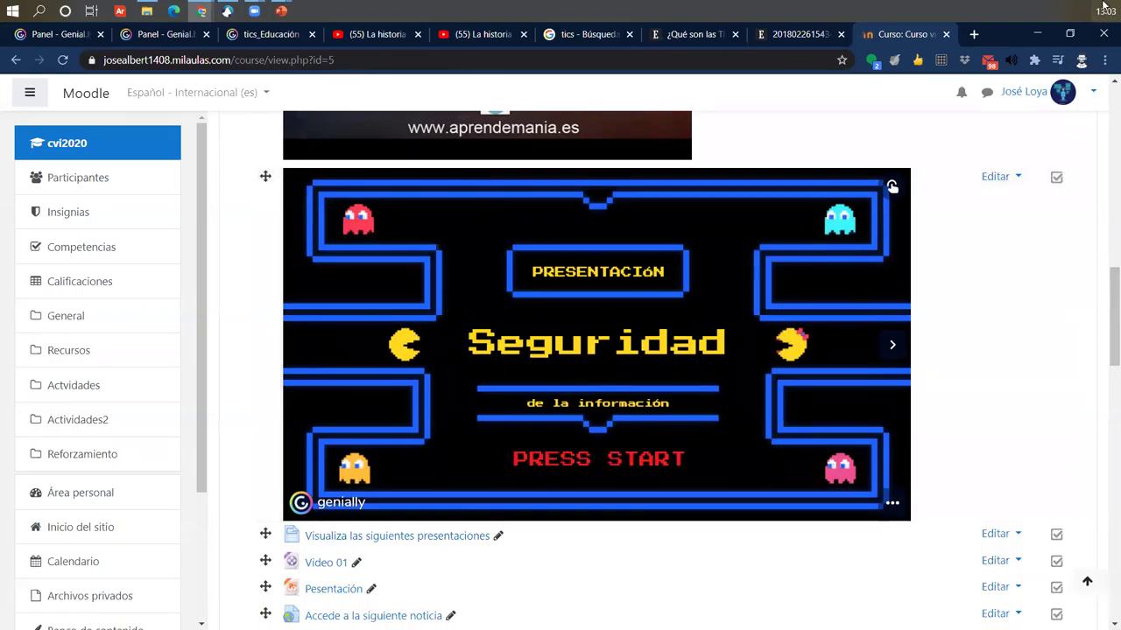
# Open estudiantesavp.ucontinental.edu.pe in a new tab and sign in with the institutional Google account.
pyautogui.click(974, 34)
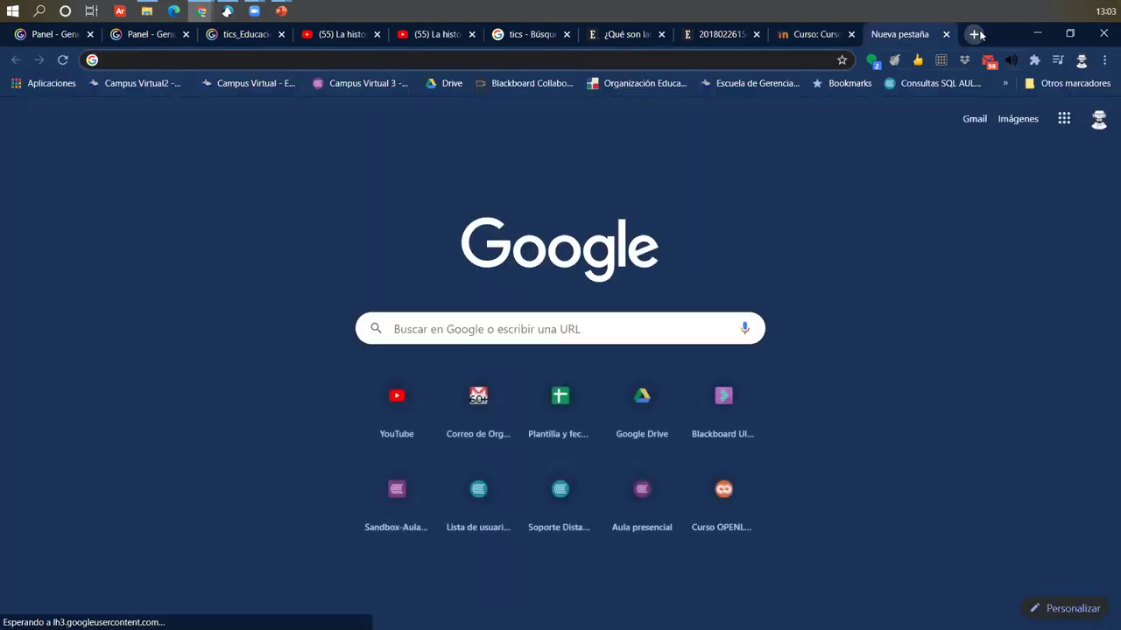
pyautogui.write('es')
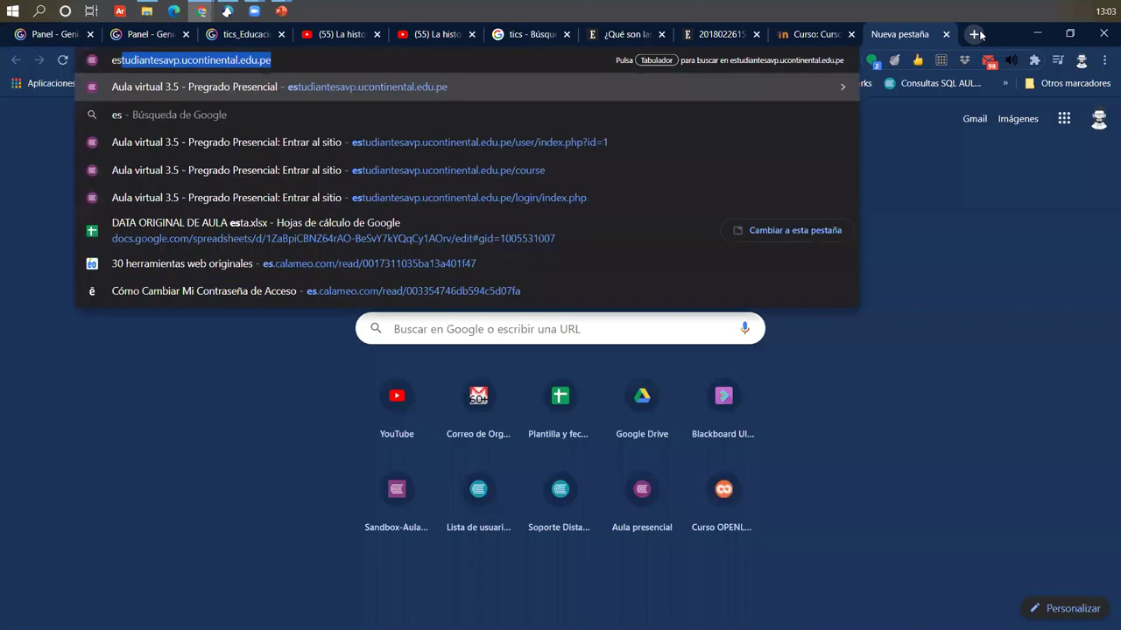
pyautogui.press('Return')
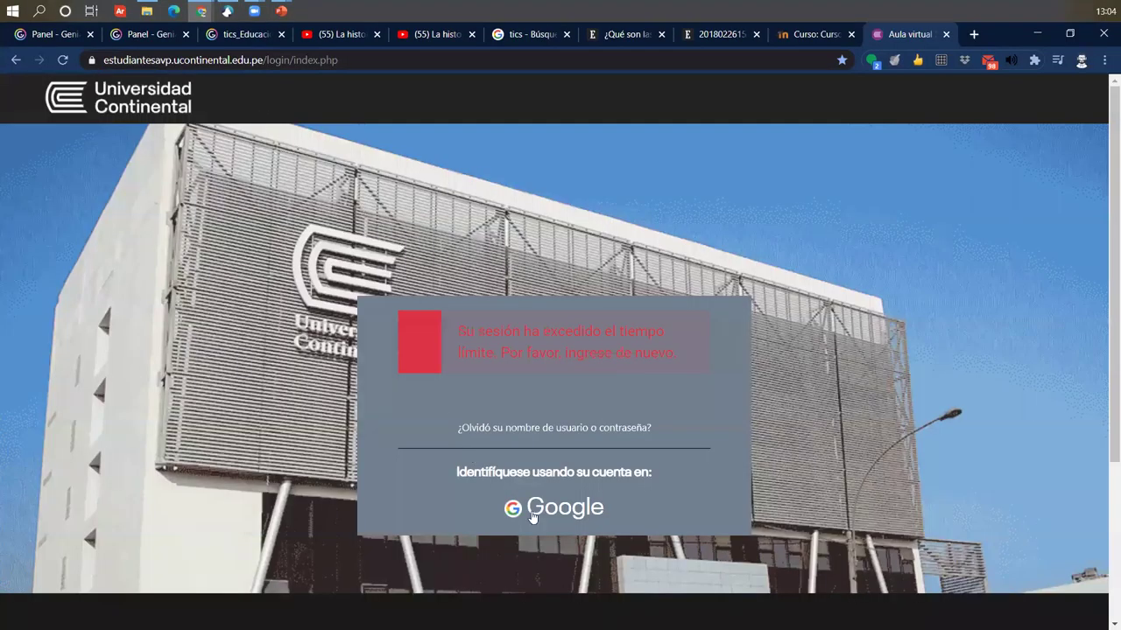
pyautogui.click(533, 515)
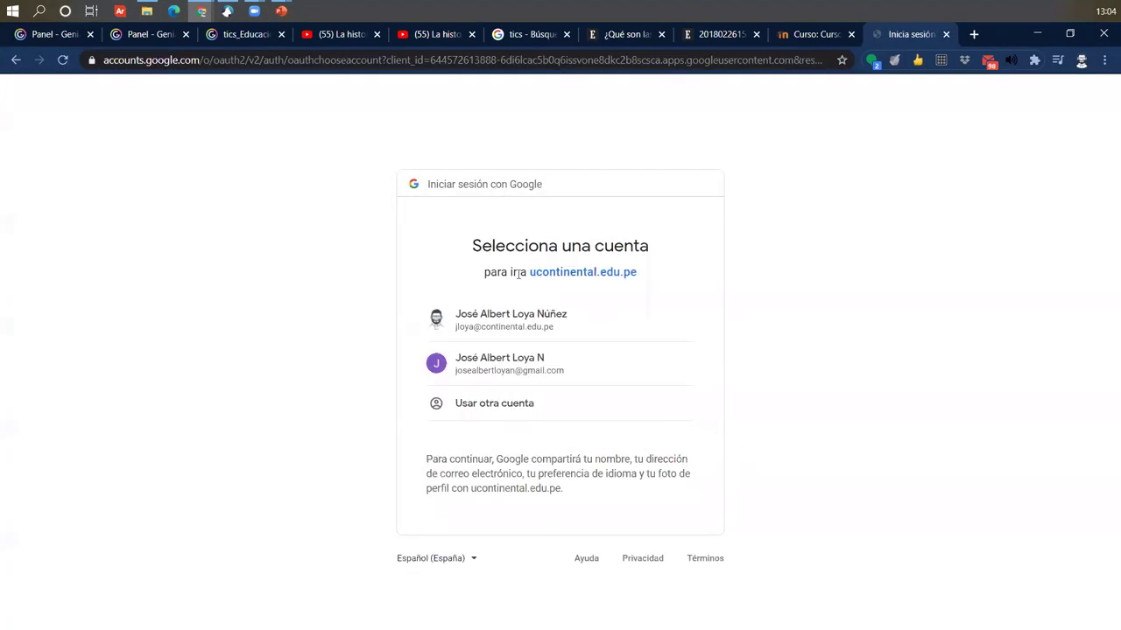
pyautogui.click(504, 319)
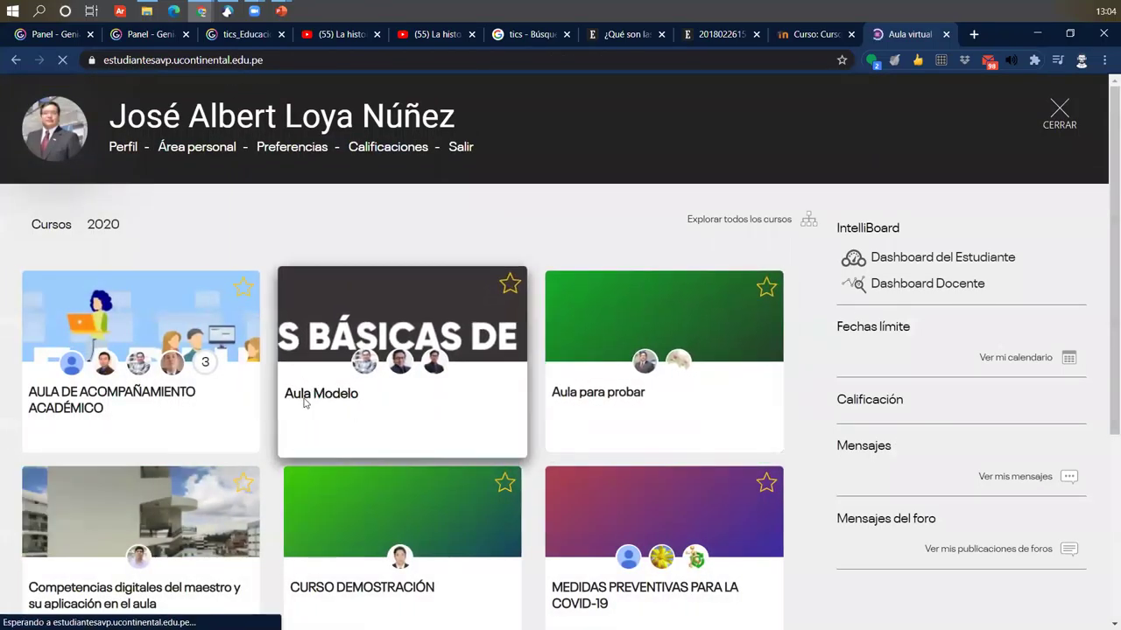
# Open the Aula Modelo course and look through its Videoclases section.
pyautogui.click(338, 399)
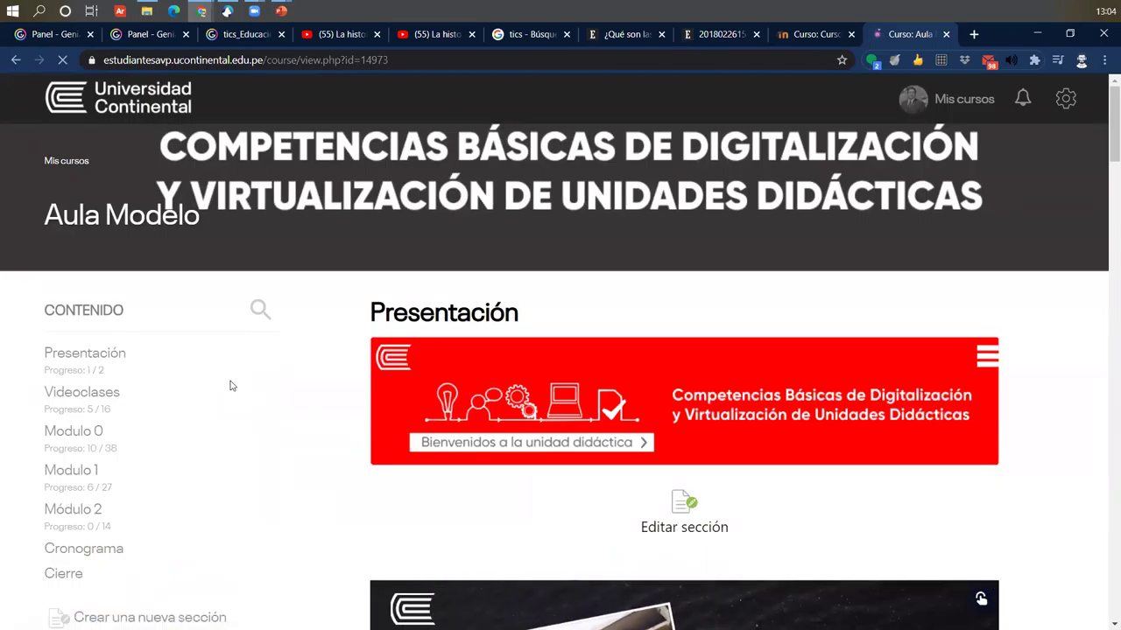
pyautogui.scroll(-3, 231, 386)
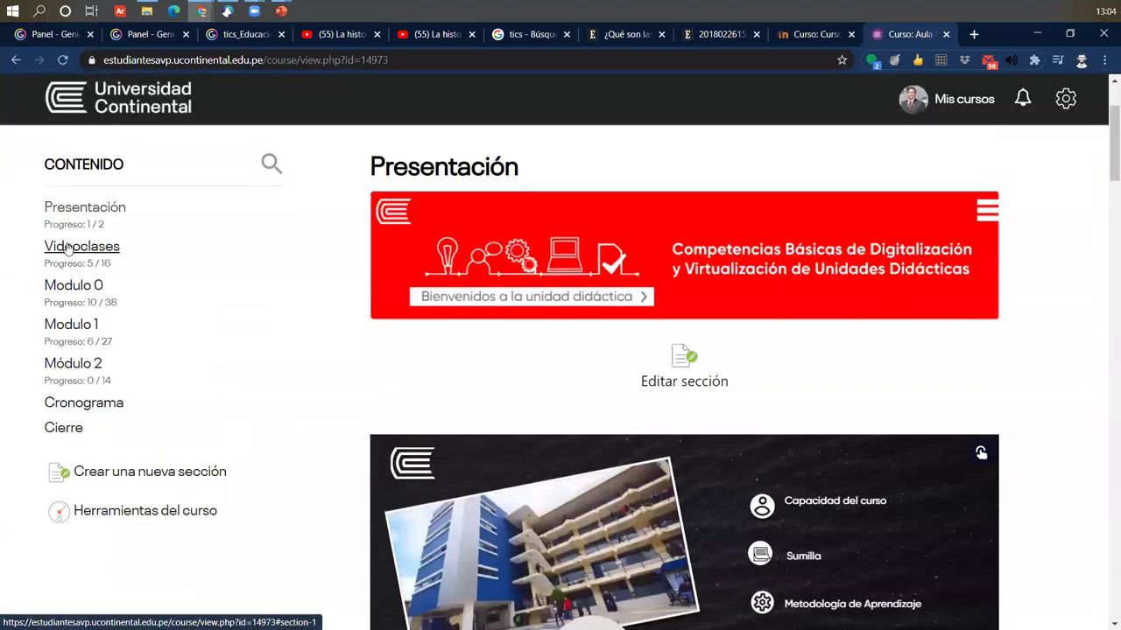
pyautogui.click(81, 245)
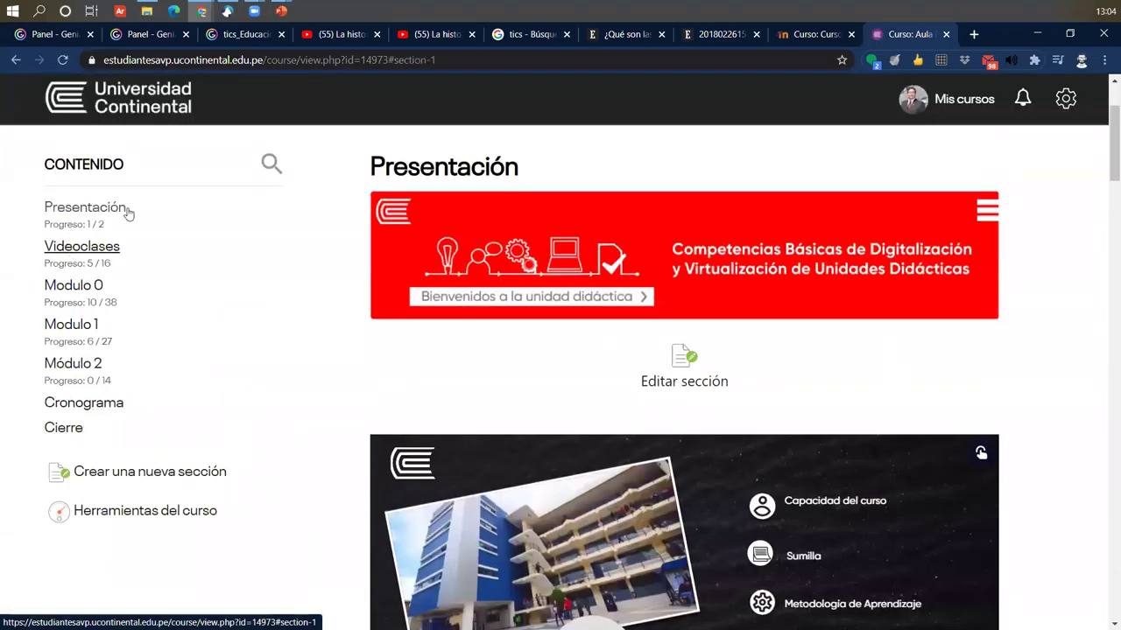
pyautogui.scroll(-8, 476, 471)
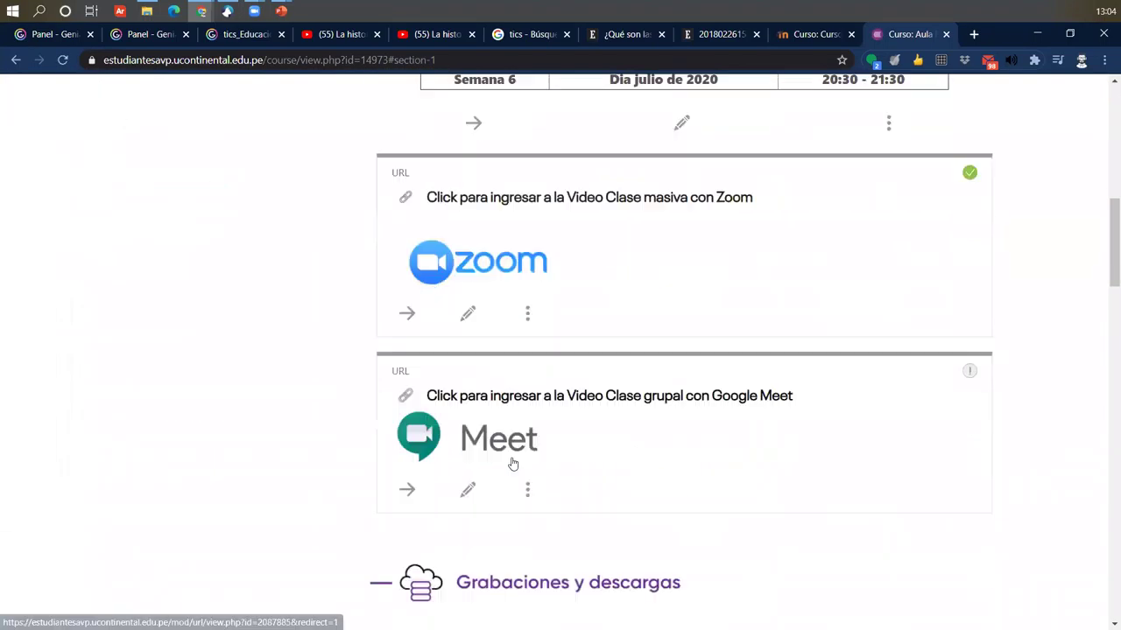
pyautogui.scroll(6, 143, 311)
# Open the module 2 section of the Aula Modelo course and look through its units from the ADDIE model to infographics.
pyautogui.click(79, 290)
pyautogui.scroll(-20, 765, 493)
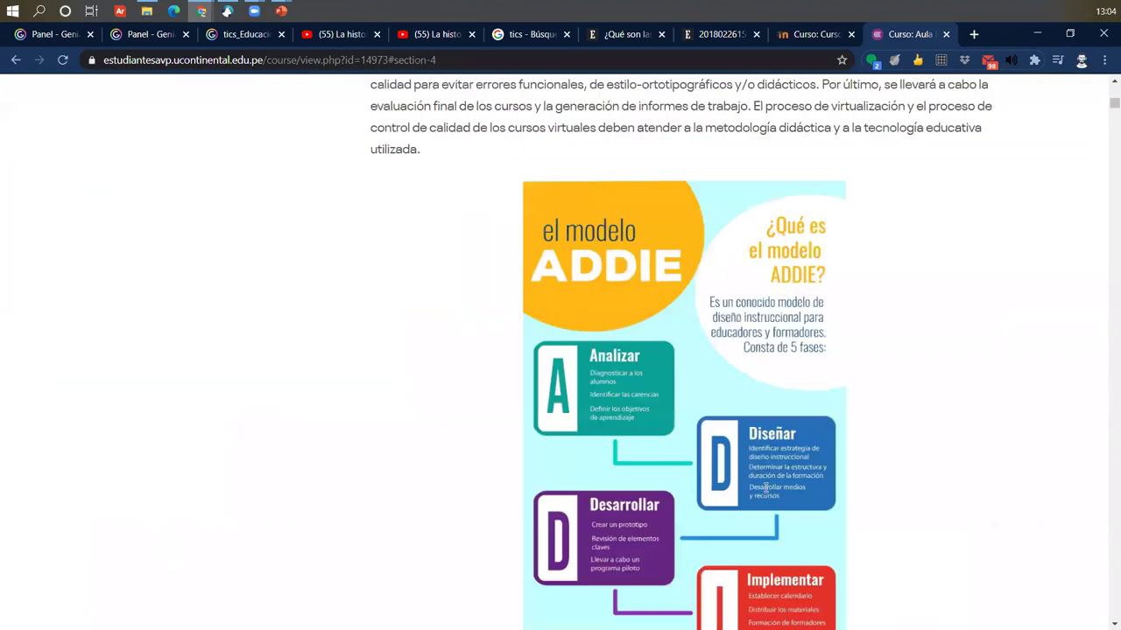
pyautogui.scroll(-20, 765, 488)
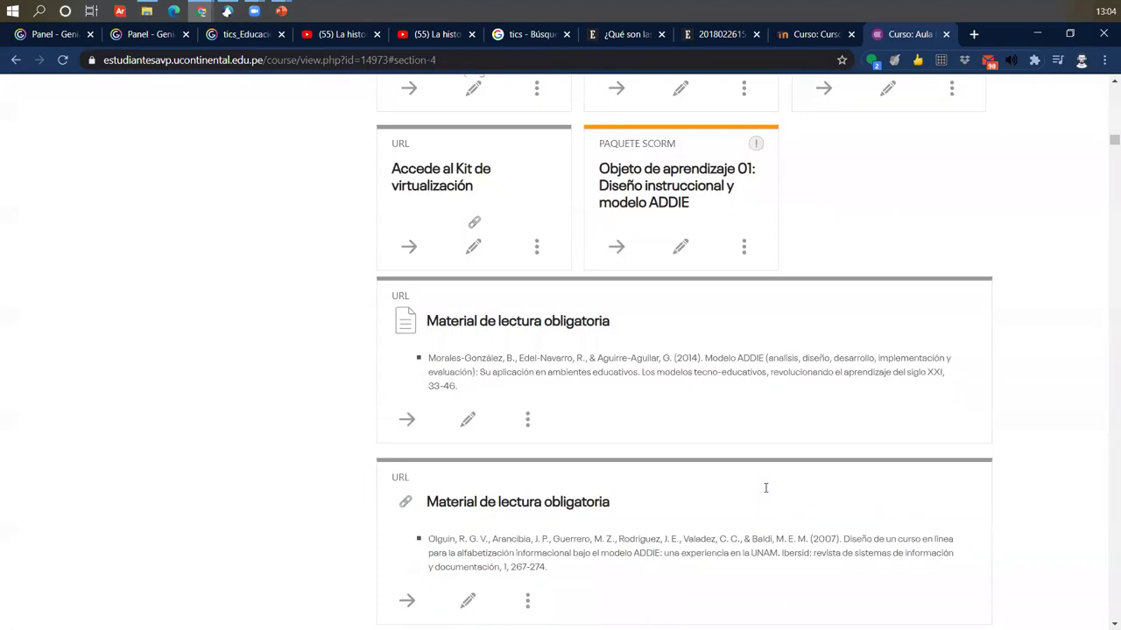
pyautogui.scroll(-8, 766, 487)
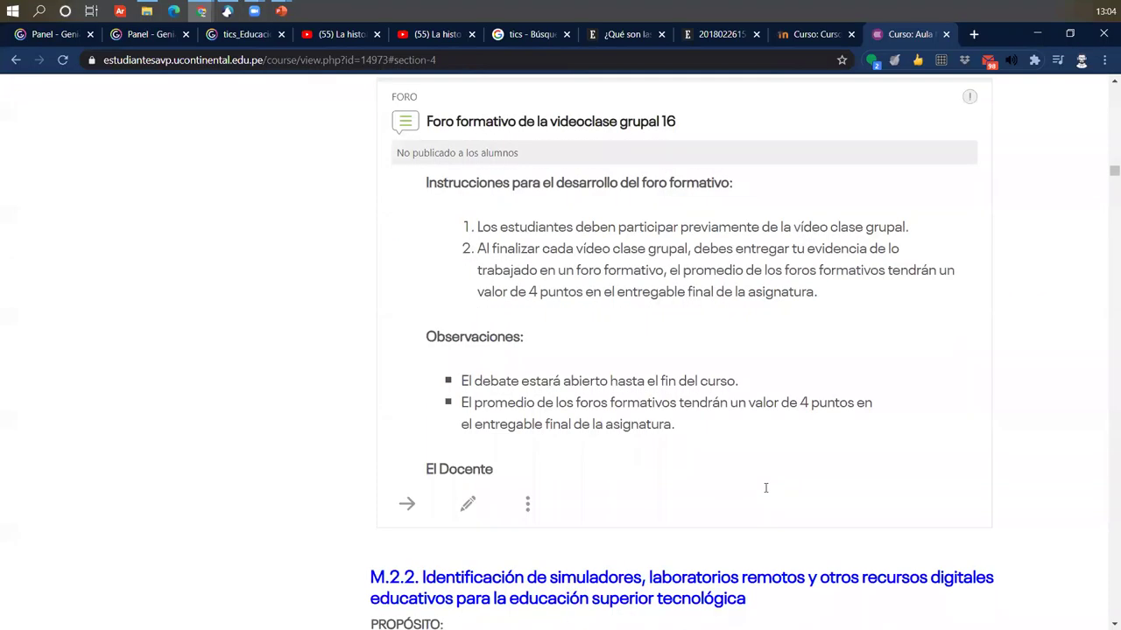
pyautogui.scroll(-15, 766, 493)
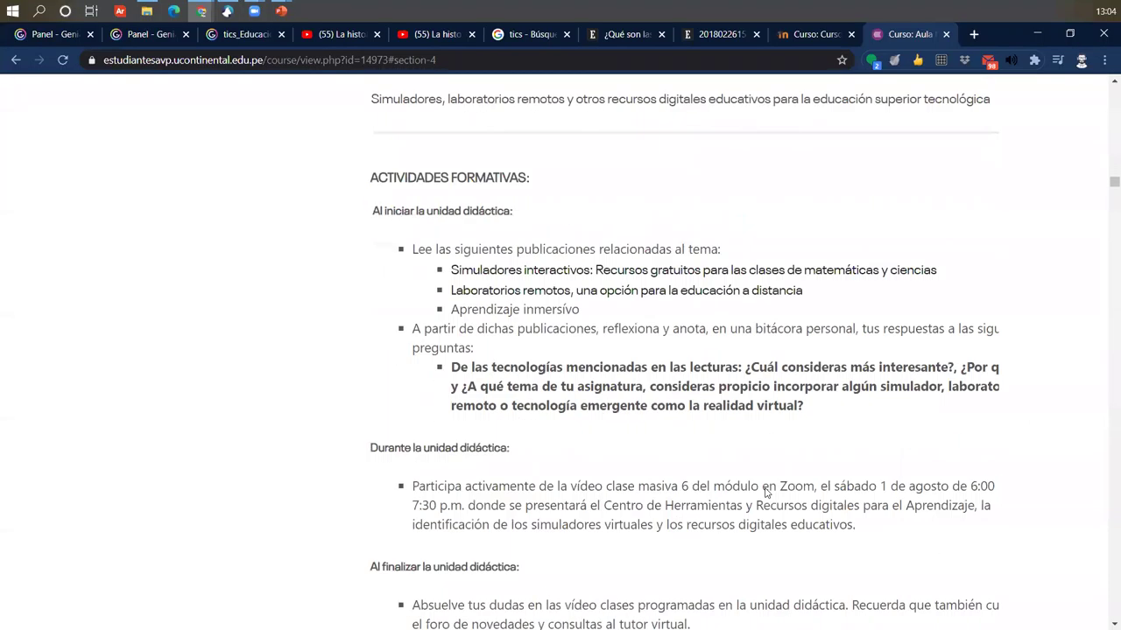
pyautogui.scroll(-8, 765, 493)
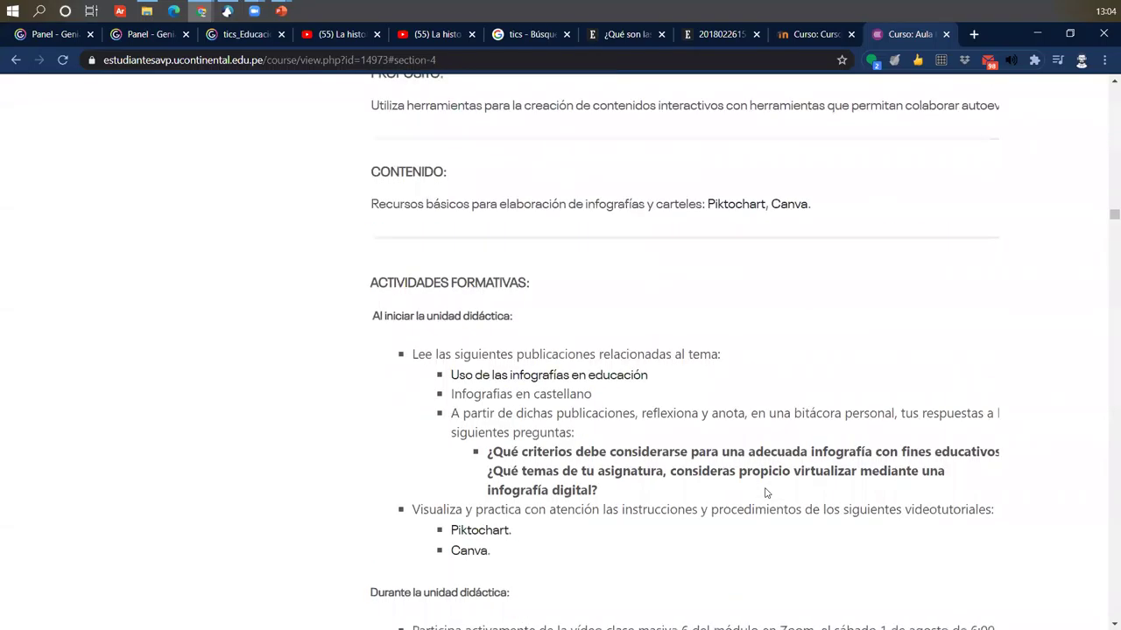
pyautogui.scroll(3, 765, 493)
pyautogui.scroll(-12, 765, 493)
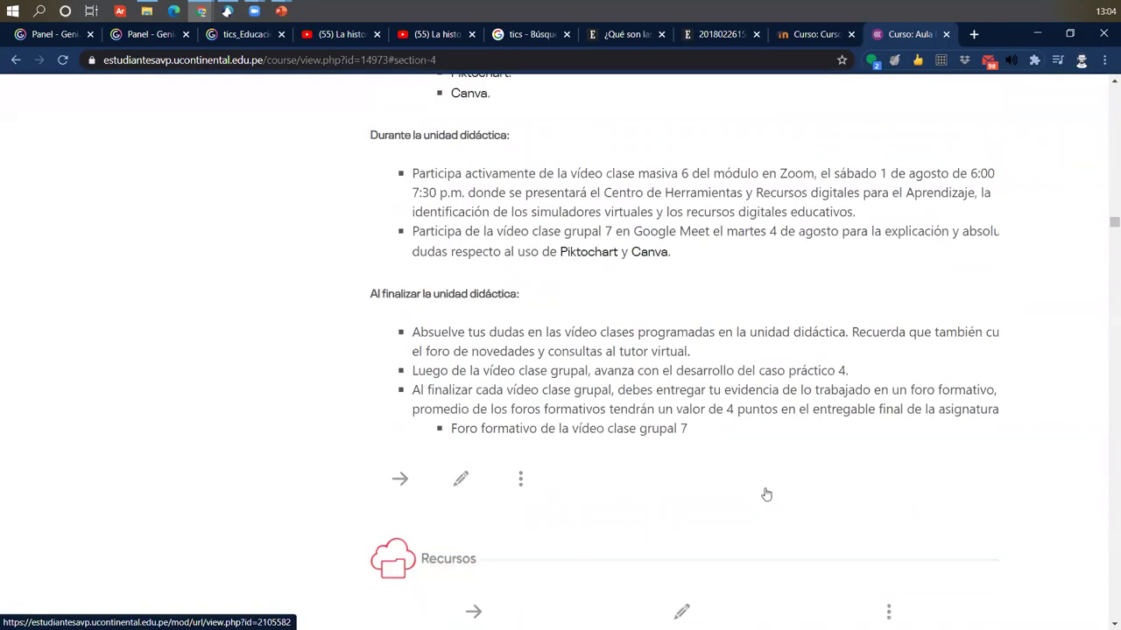
pyautogui.scroll(-15, 765, 493)
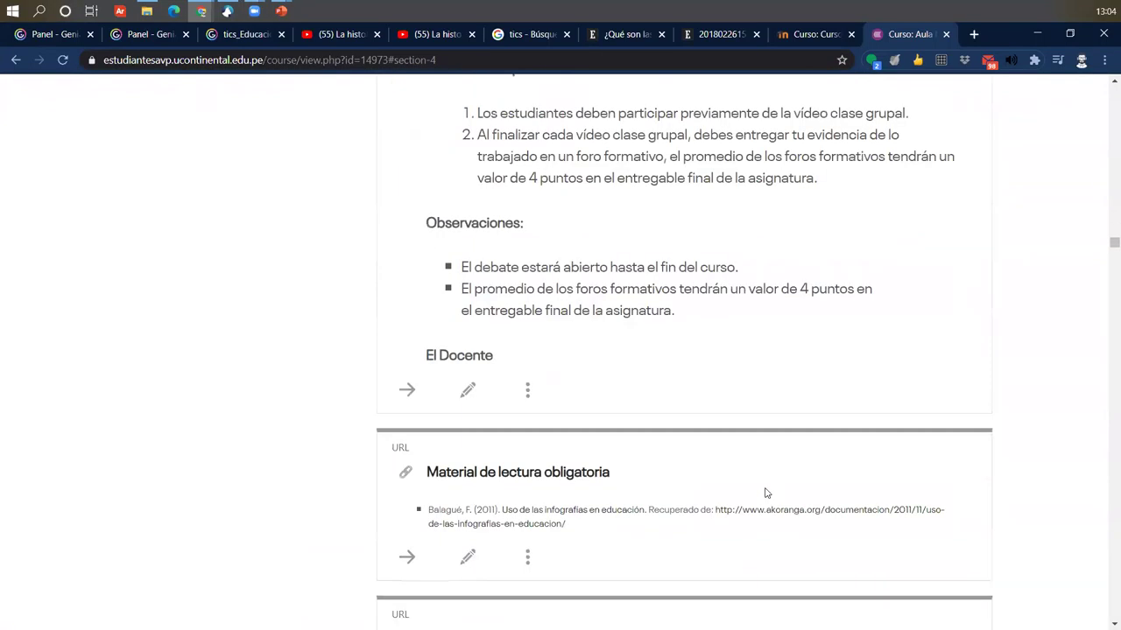
# Look through units M.2.4 and M.2.5, and highlight Powtoon in the M.2.6 heading on online audiovisual presentations.
pyautogui.scroll(2, 765, 493)
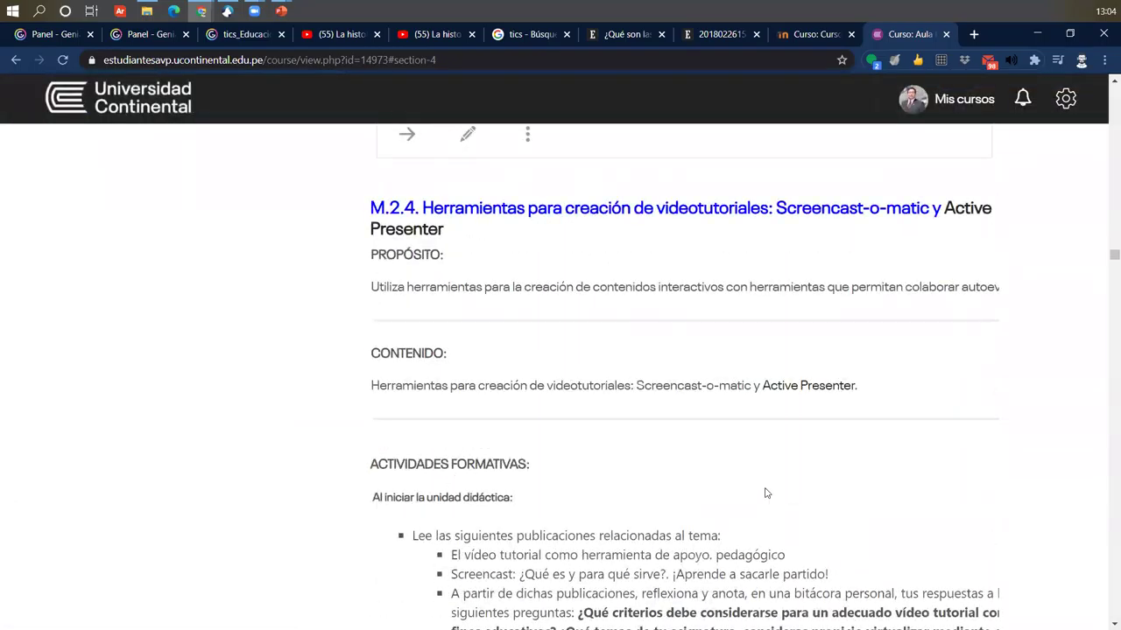
pyautogui.scroll(-4, 766, 493)
pyautogui.scroll(-15, 765, 493)
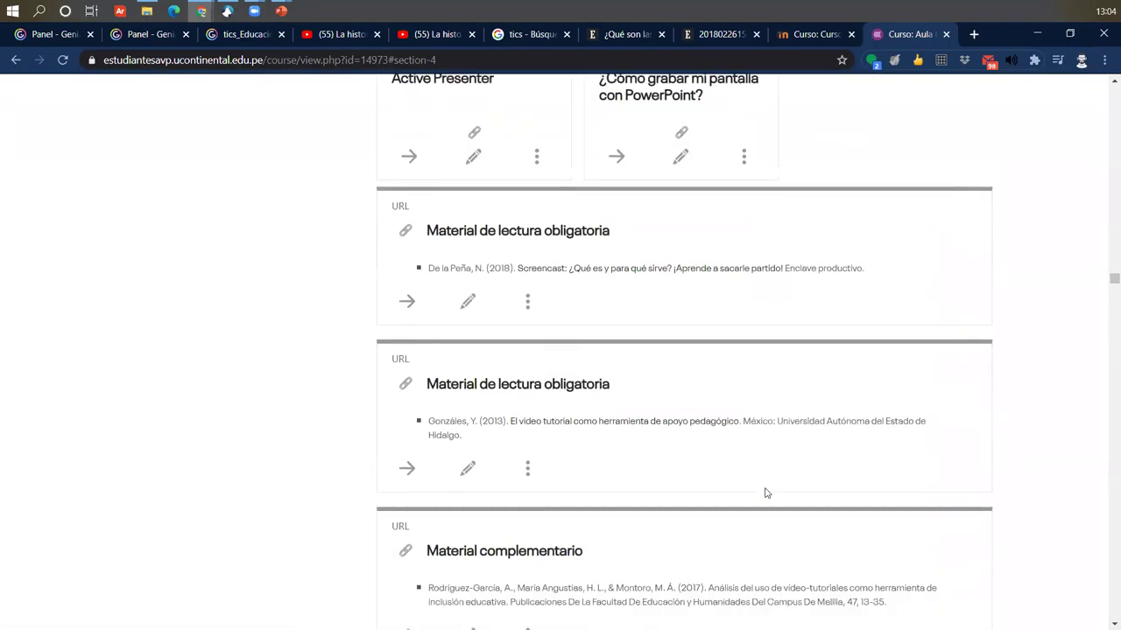
pyautogui.scroll(-10, 764, 493)
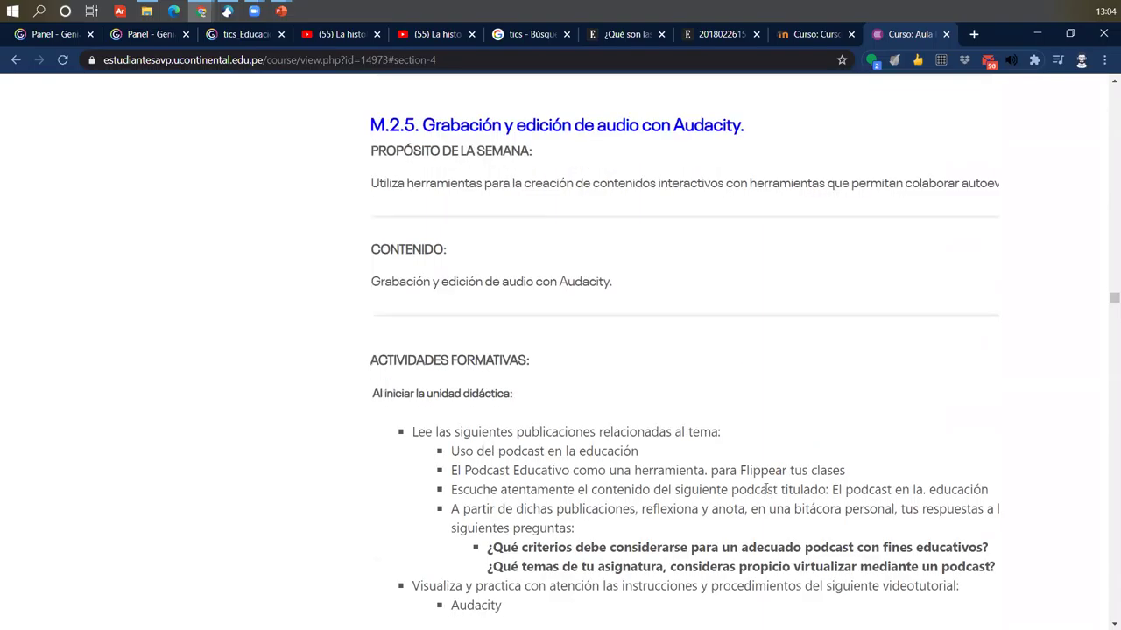
pyautogui.scroll(-12, 766, 488)
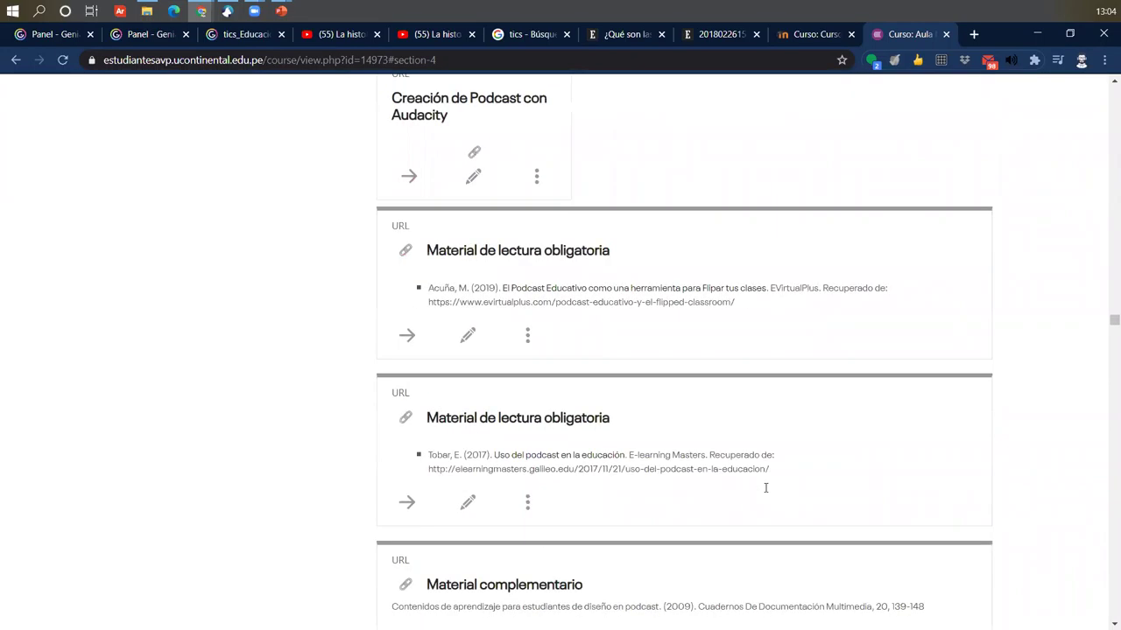
pyautogui.scroll(-4, 765, 488)
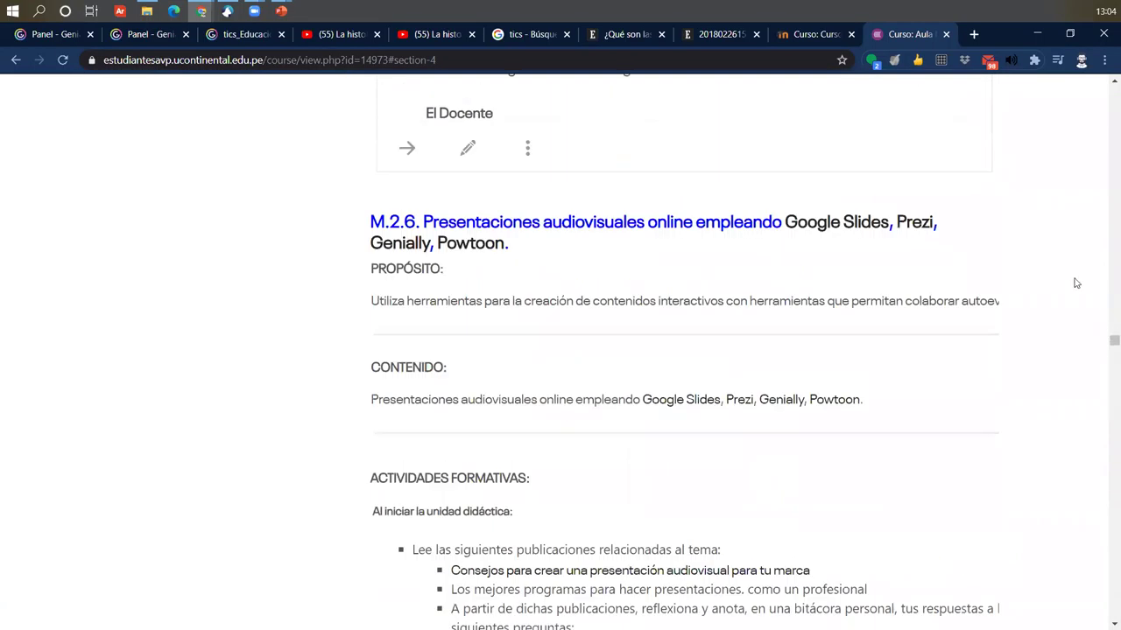
pyautogui.moveTo(519, 250); pyautogui.dragTo(437, 246)
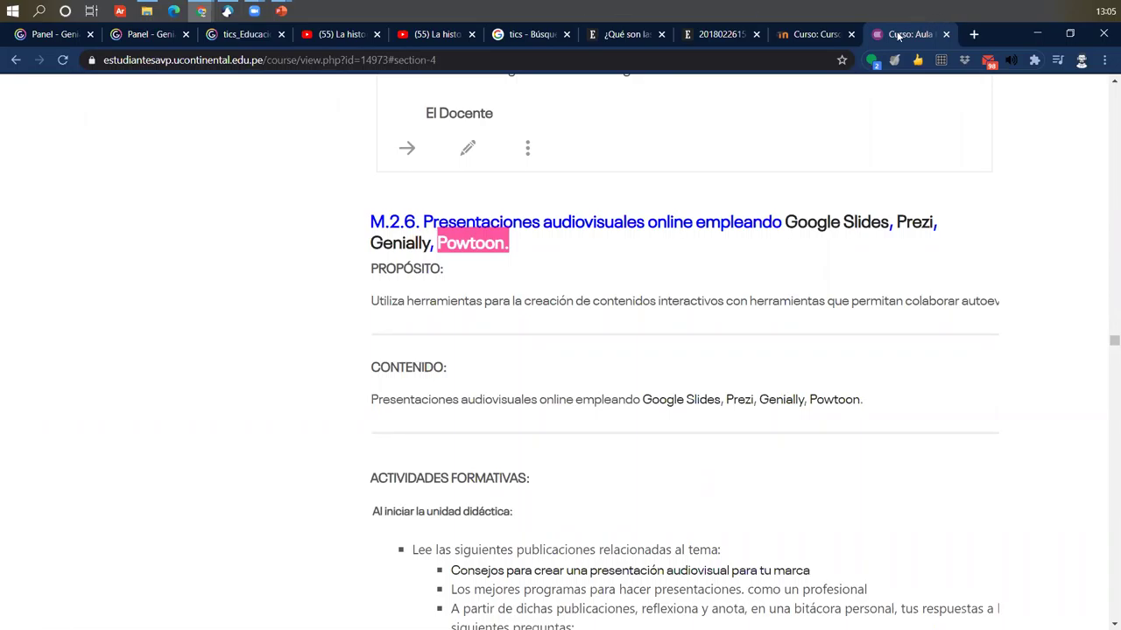
# Switch to the Genially dashboard and search the existing creations for poster, entering the term twice.
pyautogui.click(150, 39)
pyautogui.click(236, 98)
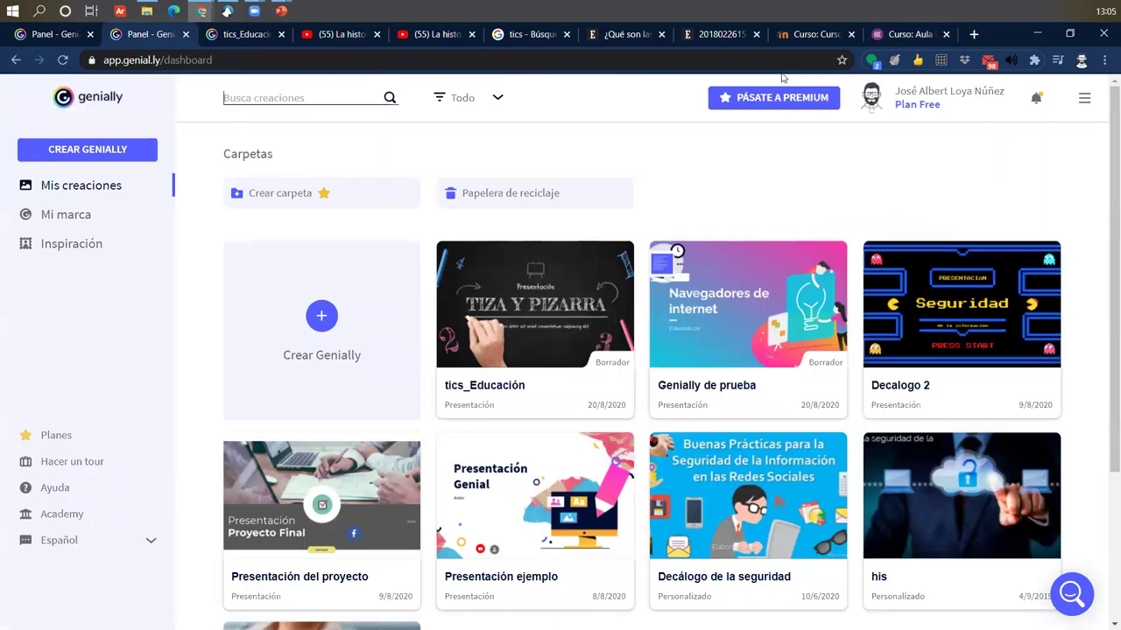
pyautogui.write('poster')
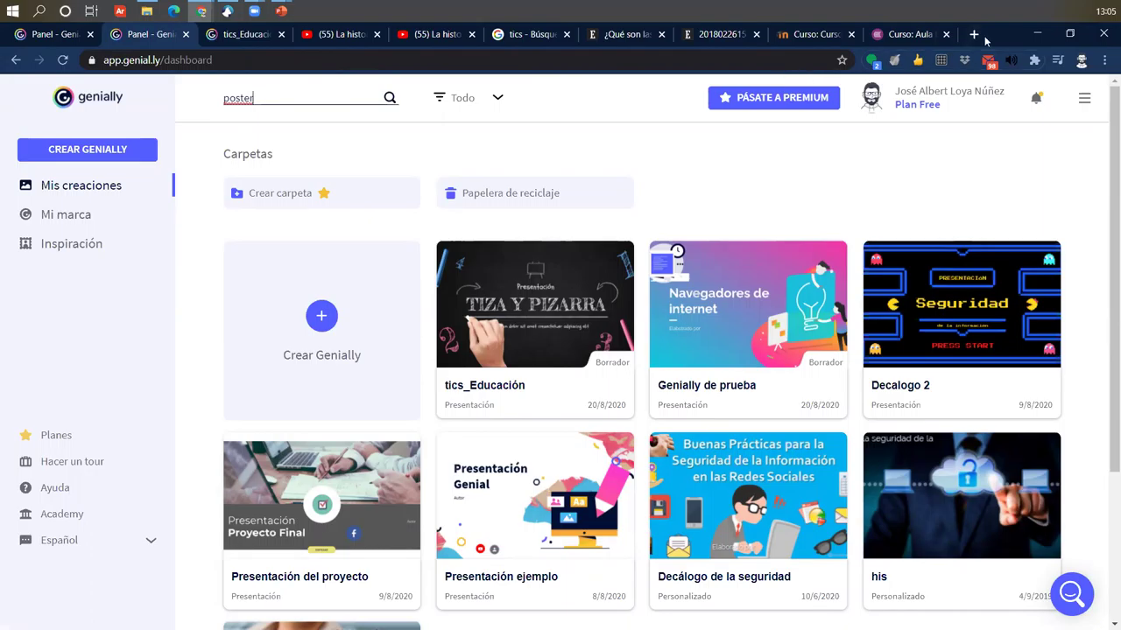
pyautogui.click(390, 98)
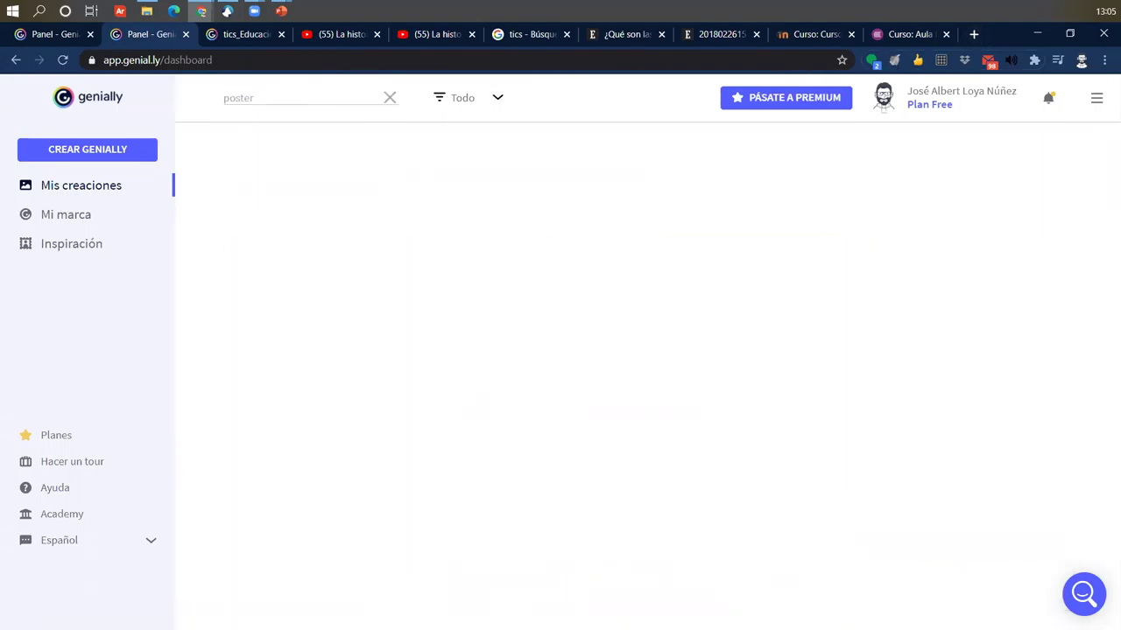
pyautogui.doubleClick(272, 99)
pyautogui.press('BackSpace')
pyautogui.write('p')
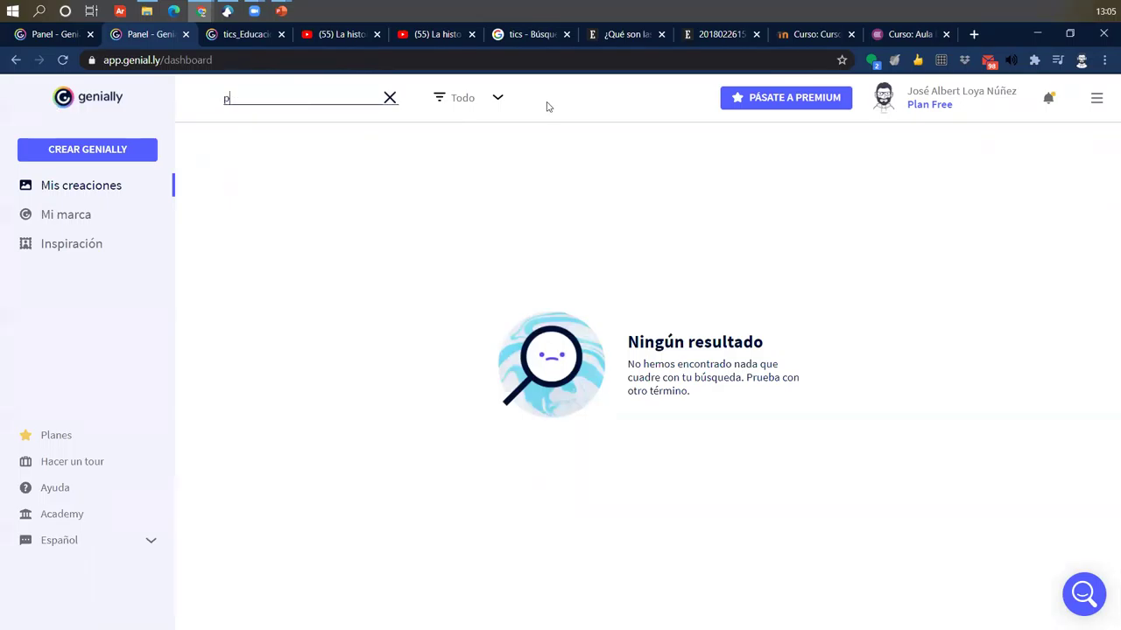
pyautogui.write('oster')
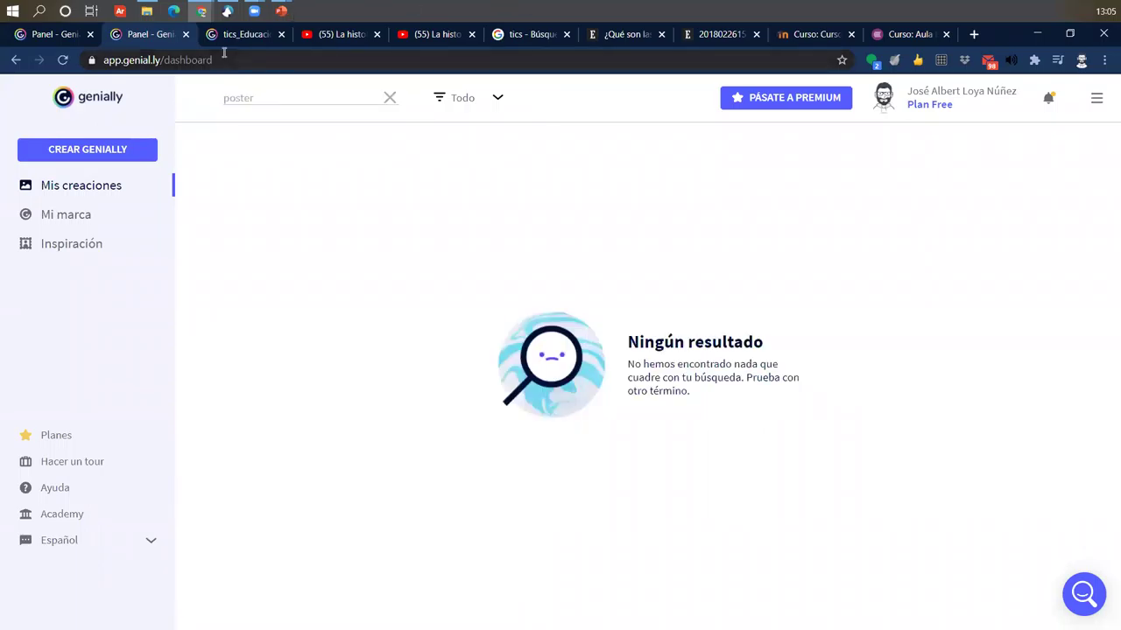
# Return to Mis creaciones and repeat the creations search for poster.
pyautogui.click(100, 186)
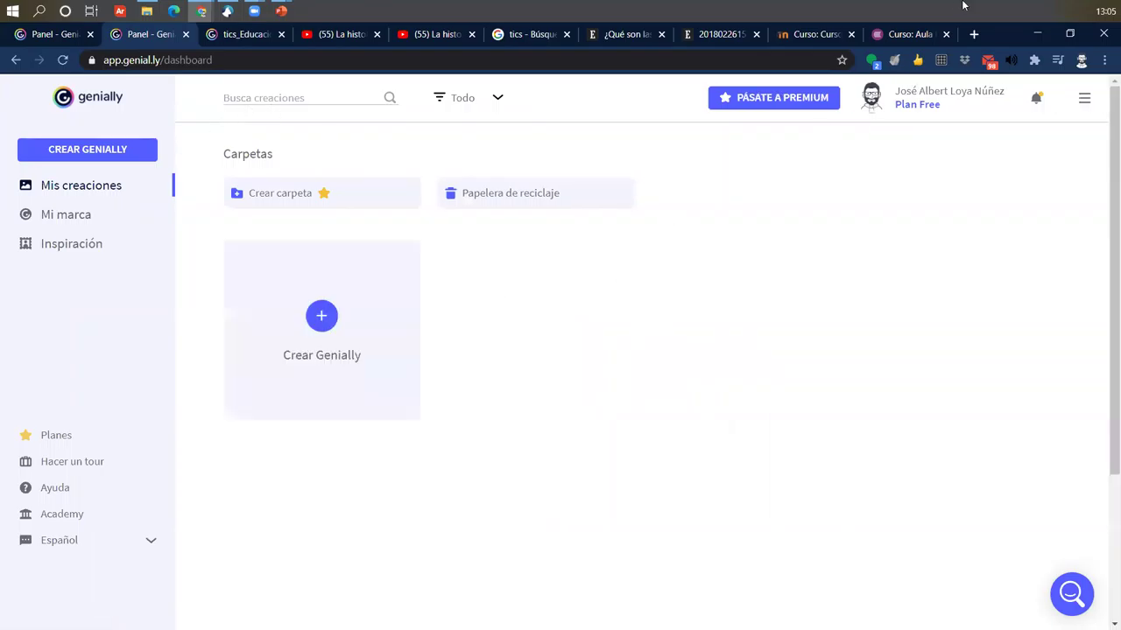
pyautogui.click(293, 98)
pyautogui.write('p')
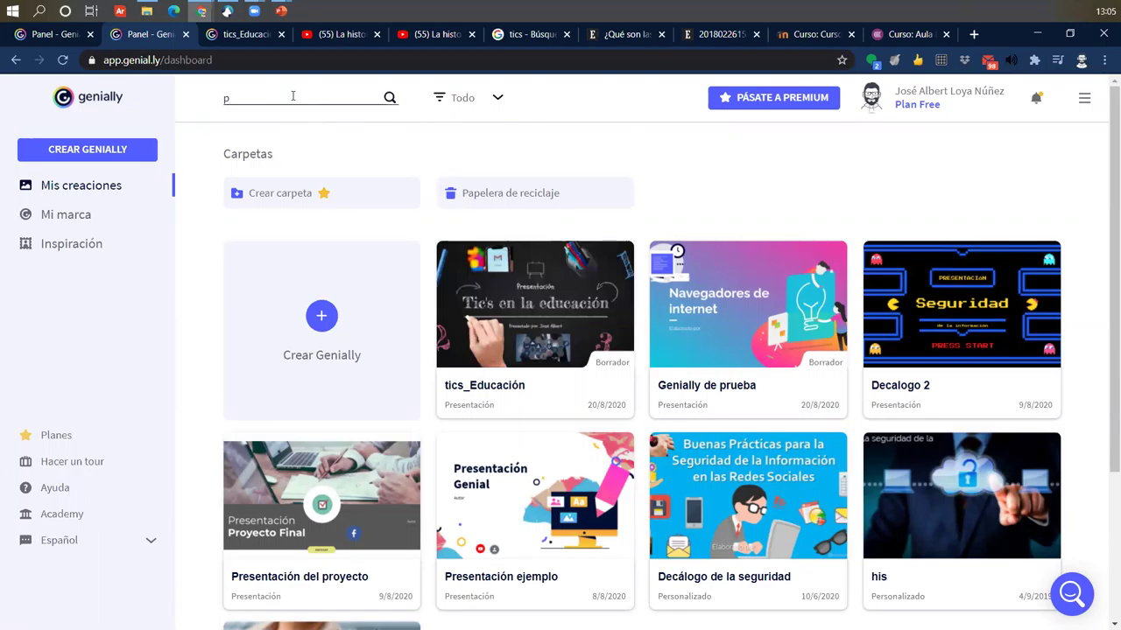
pyautogui.write('oster')
pyautogui.press('Return')
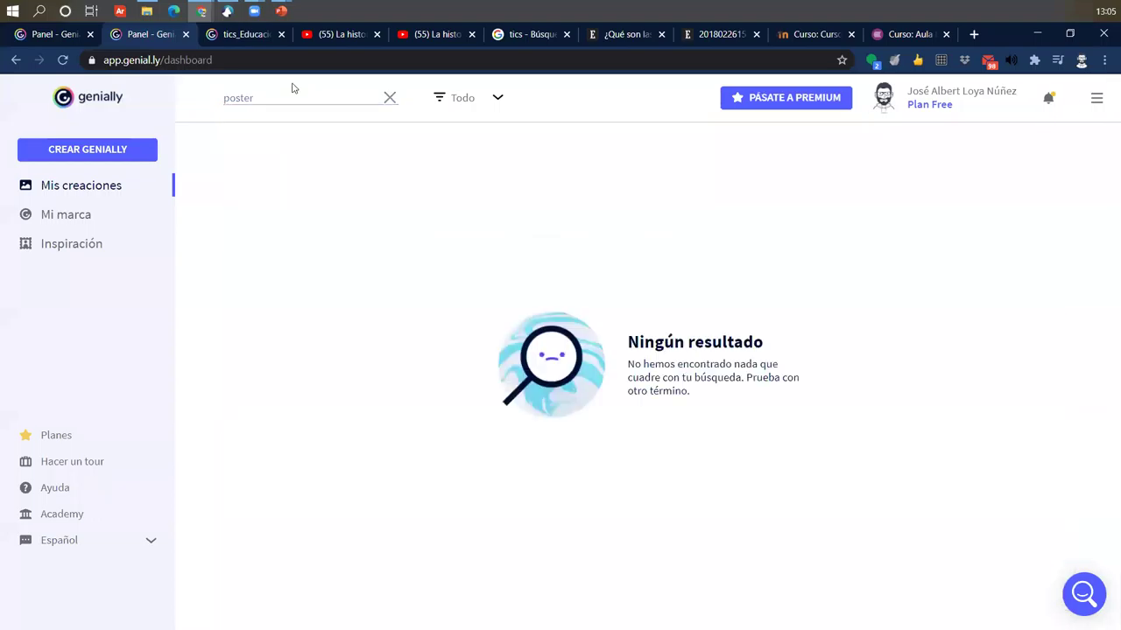
# Reload the Genially dashboard to clear the search and check the filter options for the creations.
pyautogui.doubleClick(294, 97)
pyautogui.click(63, 61)
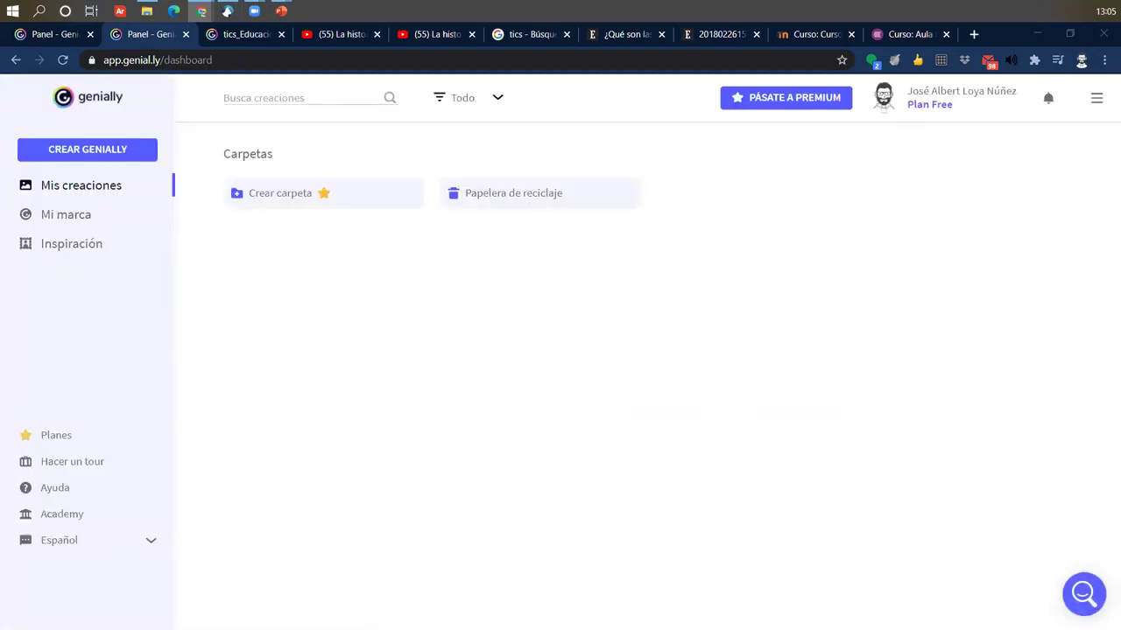
pyautogui.click(468, 103)
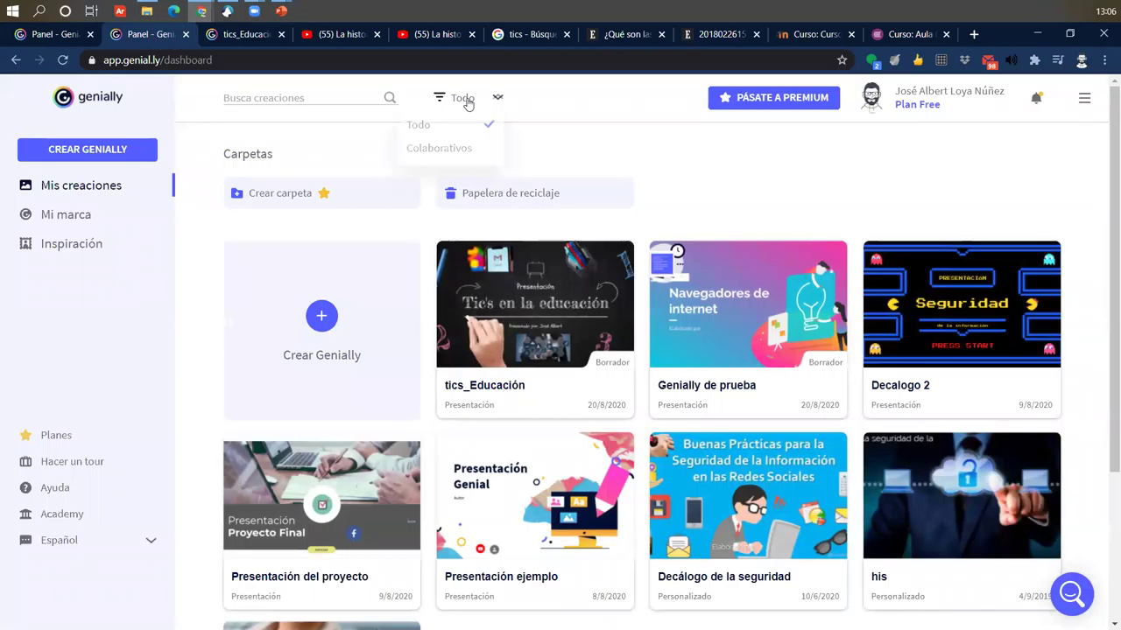
pyautogui.click(388, 99)
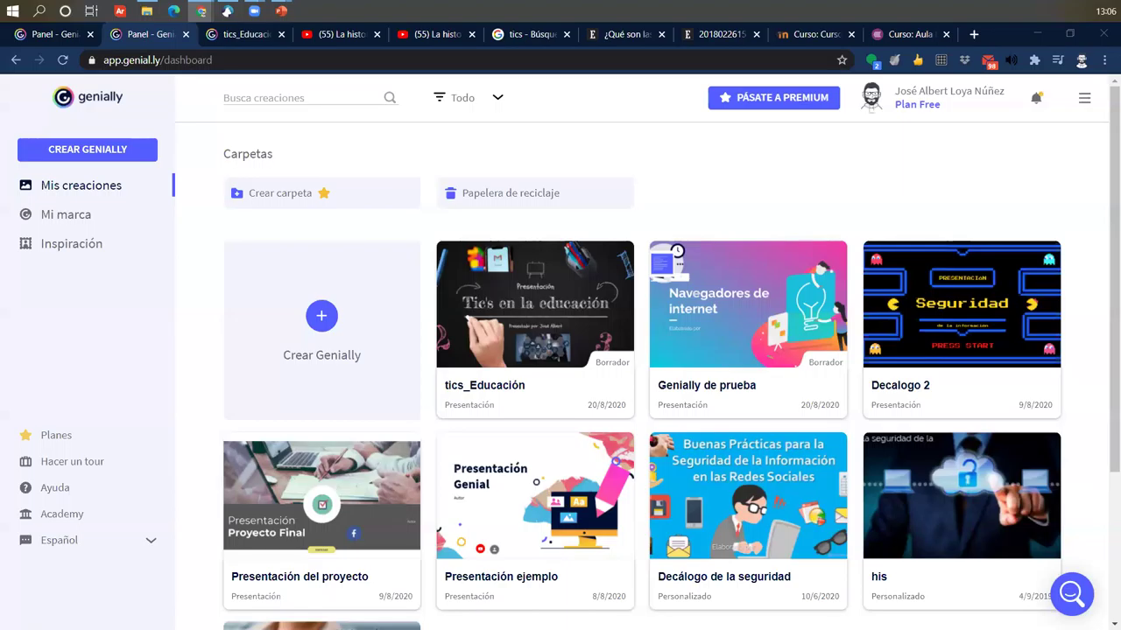
# Start a new Genially, search the templates for poster and look over the matching designs.
pyautogui.click(321, 315)
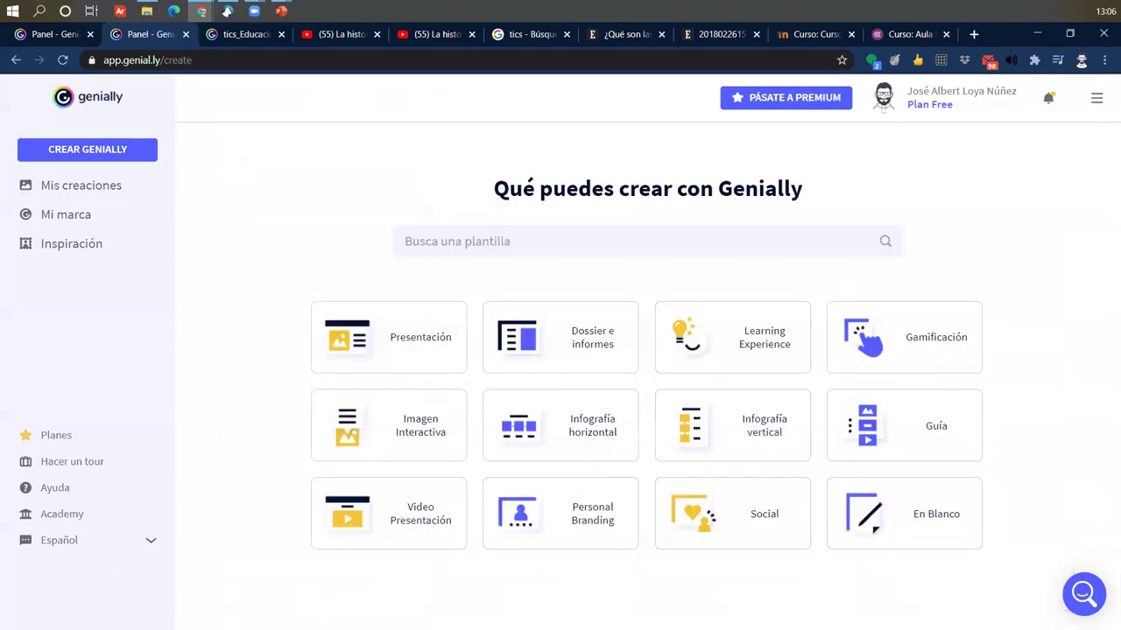
pyautogui.click(526, 240)
pyautogui.write('ñoster')
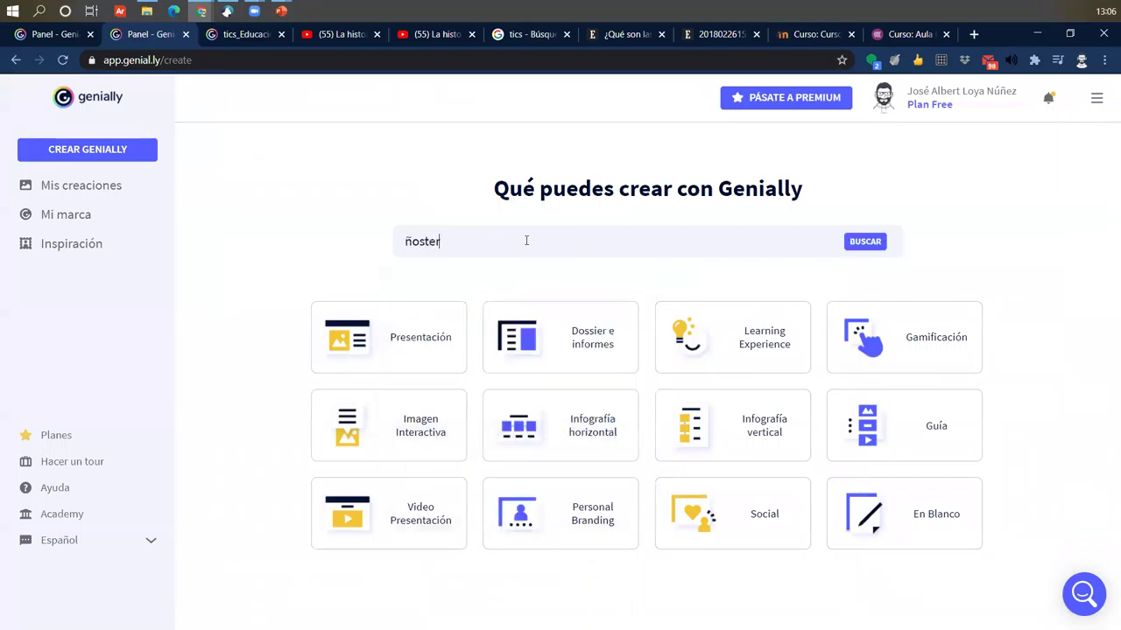
pyautogui.press('BackSpace')
pyautogui.press('BackSpace')
pyautogui.press('BackSpace')
pyautogui.press('BackSpace')
pyautogui.write('pos')
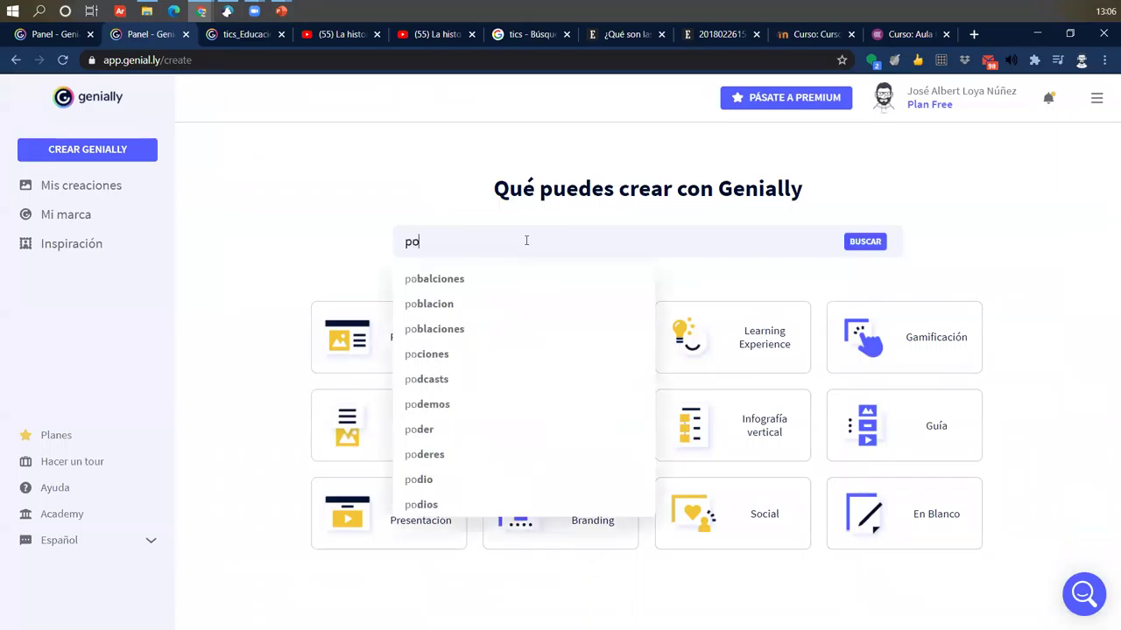
pyautogui.write('te')
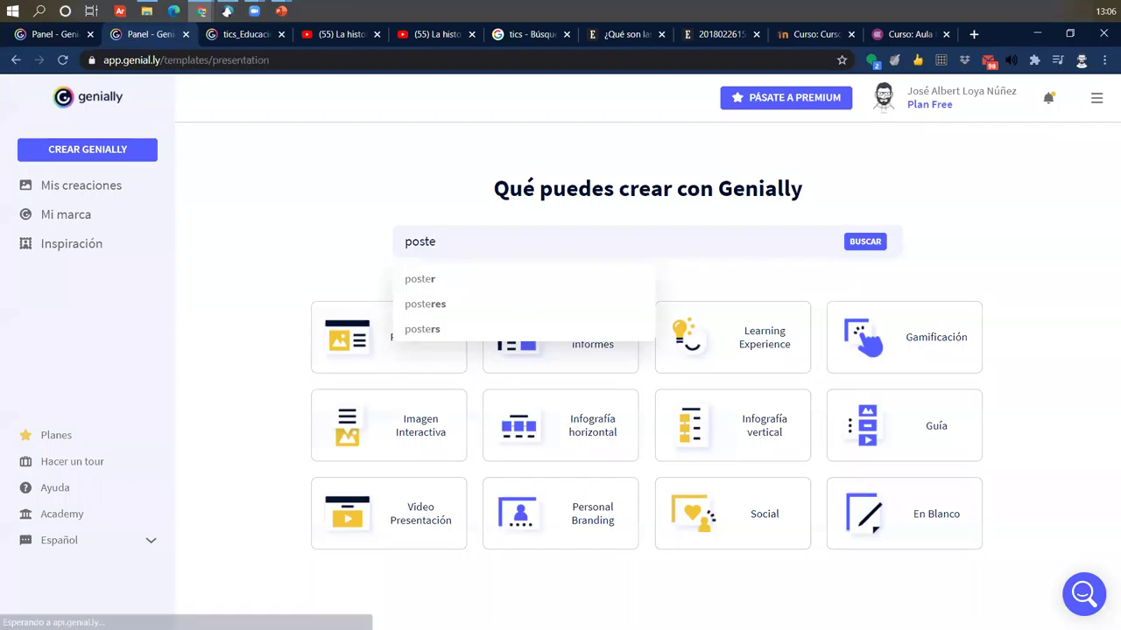
pyautogui.press('Down')
pyautogui.press('Return')
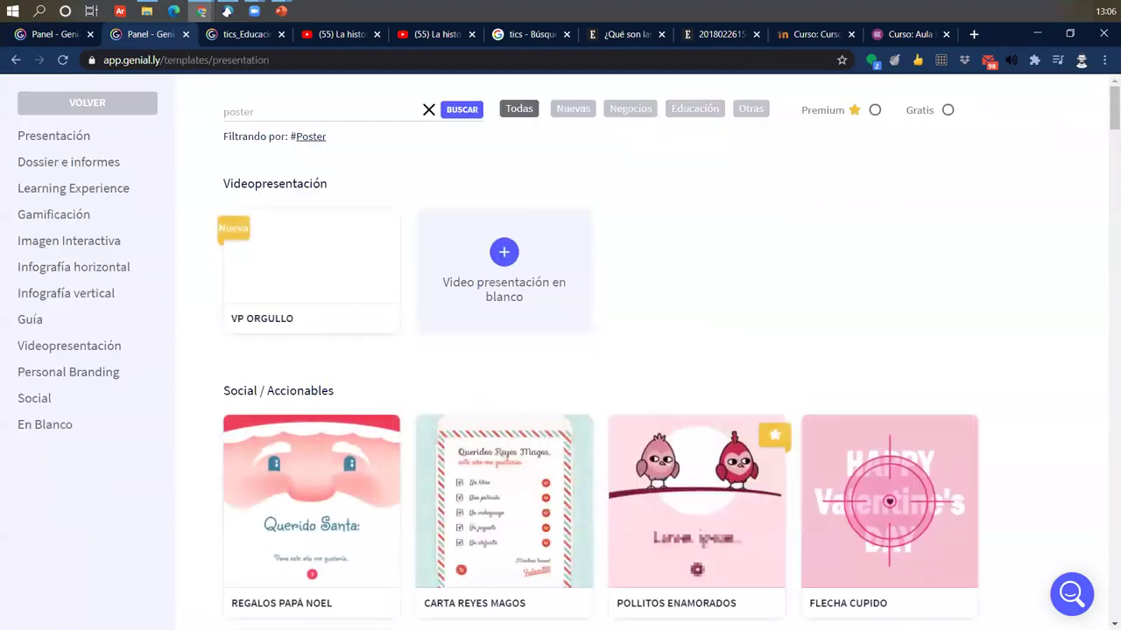
pyautogui.scroll(-3, 811, 555)
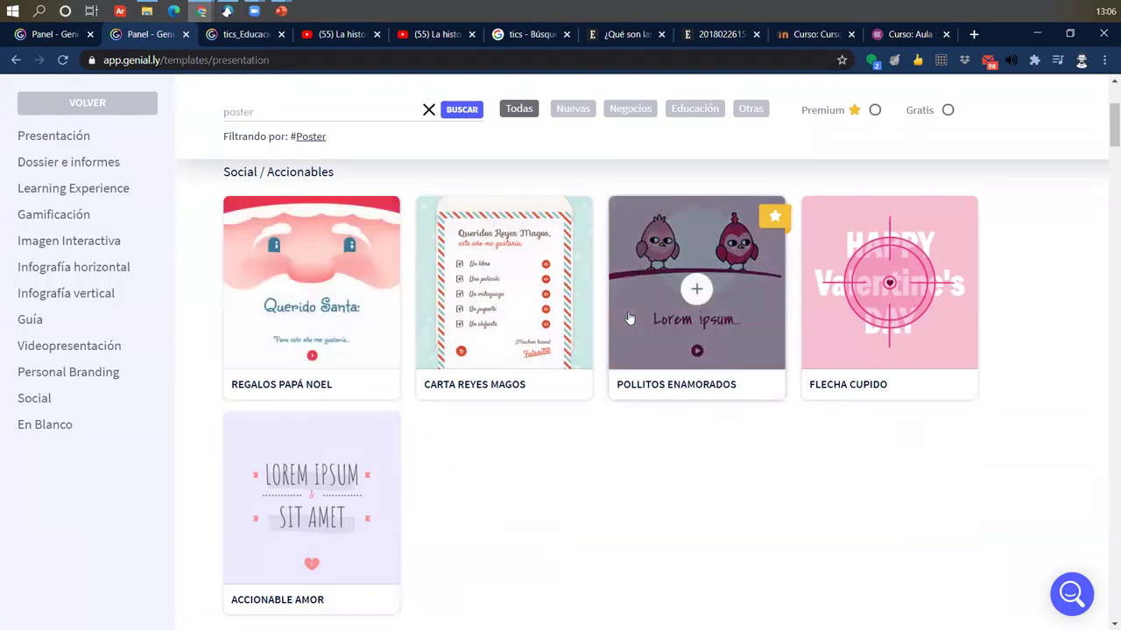
# Search the templates for posteres and look through the Videopresentación and Social designs.
pyautogui.doubleClick(272, 111)
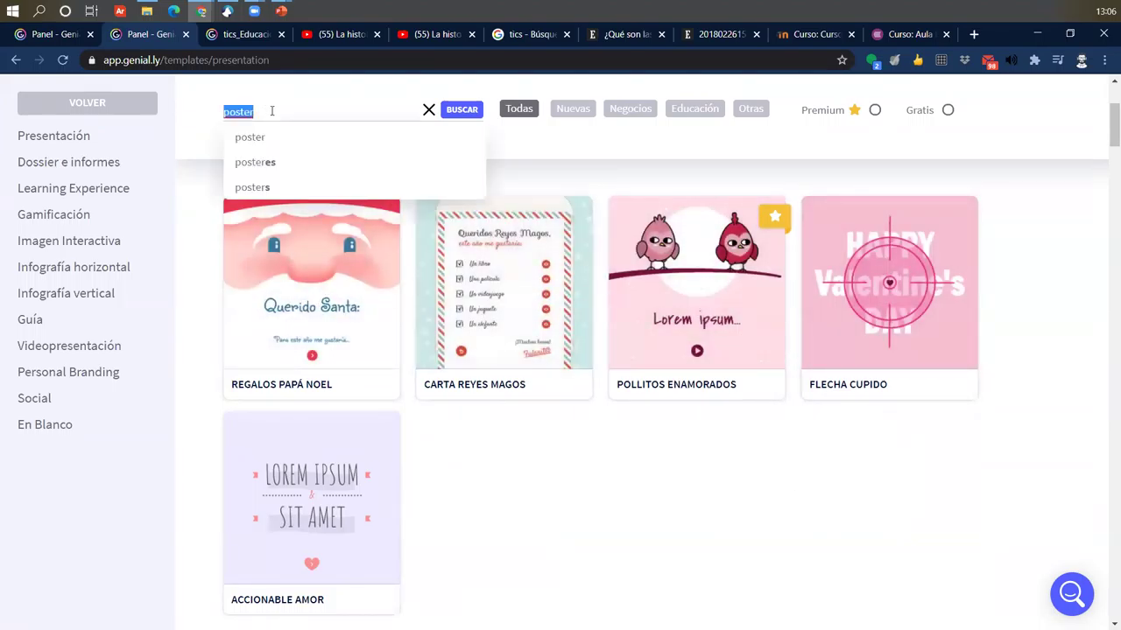
pyautogui.click(252, 164)
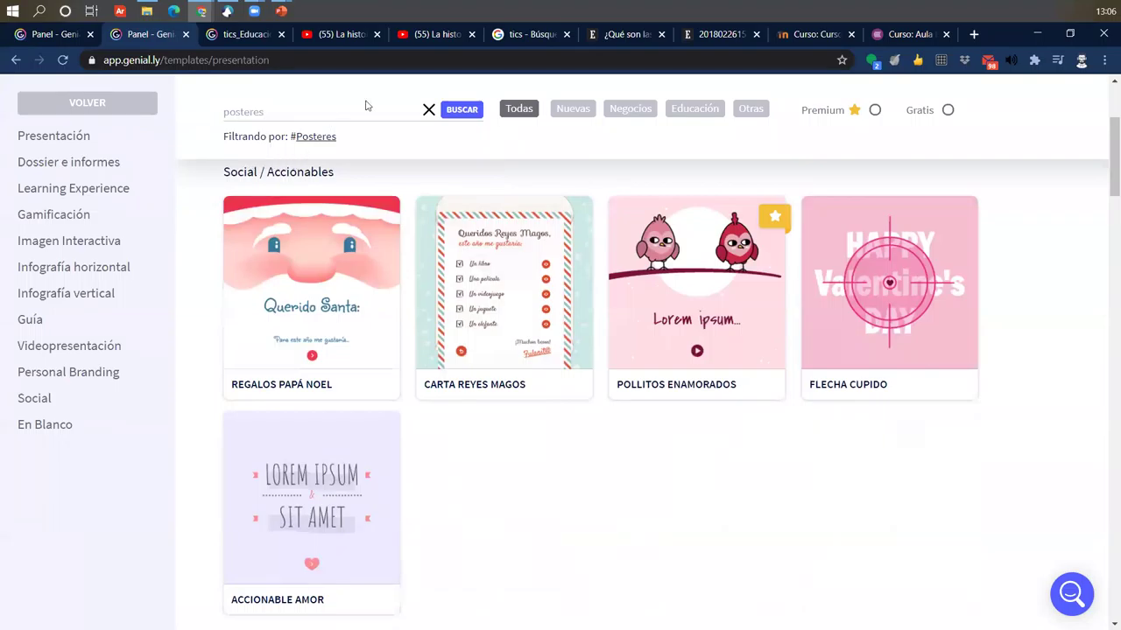
pyautogui.click(476, 109)
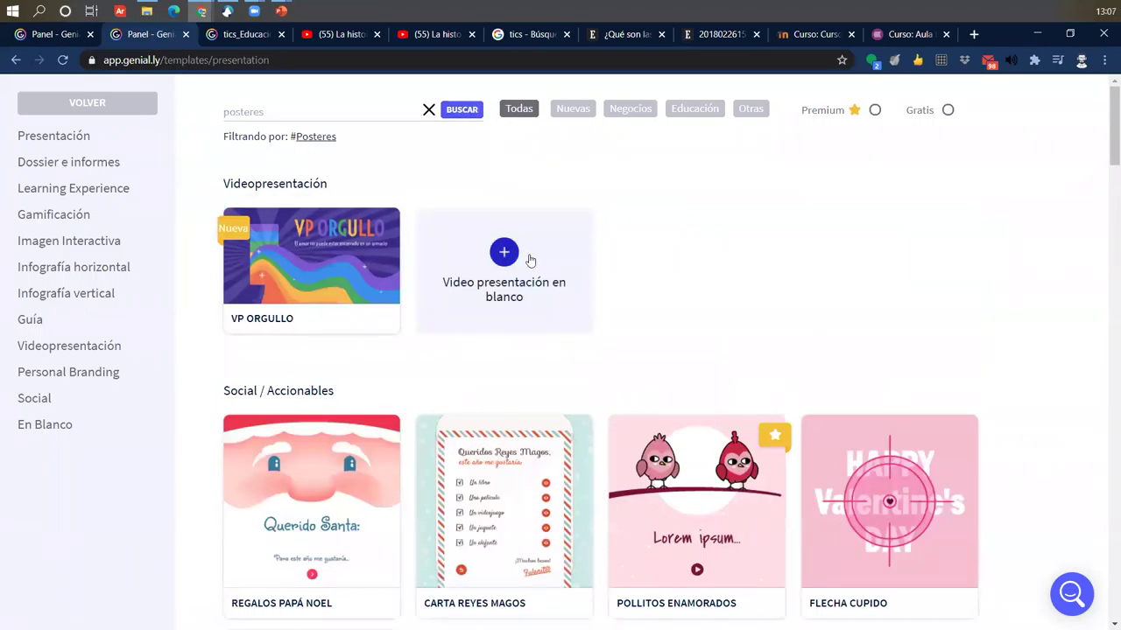
pyautogui.scroll(-7, 530, 260)
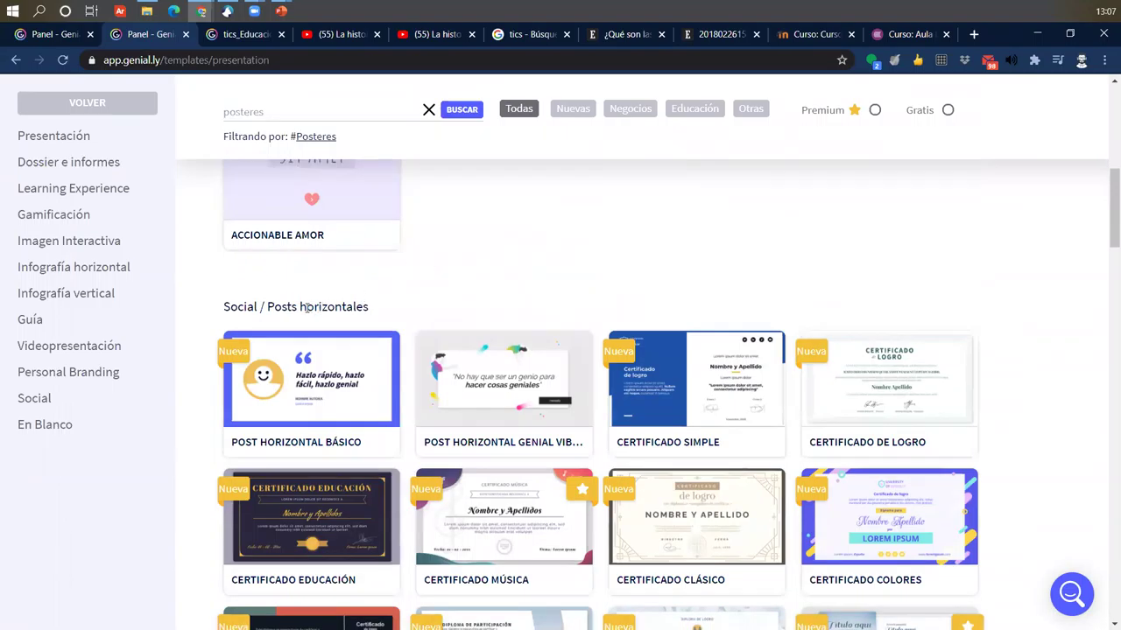
# Change the template search term to posters and run the search.
pyautogui.scroll(2, 310, 263)
pyautogui.click(280, 111)
pyautogui.doubleClick(295, 102)
pyautogui.click(295, 111)
pyautogui.doubleClick(294, 116)
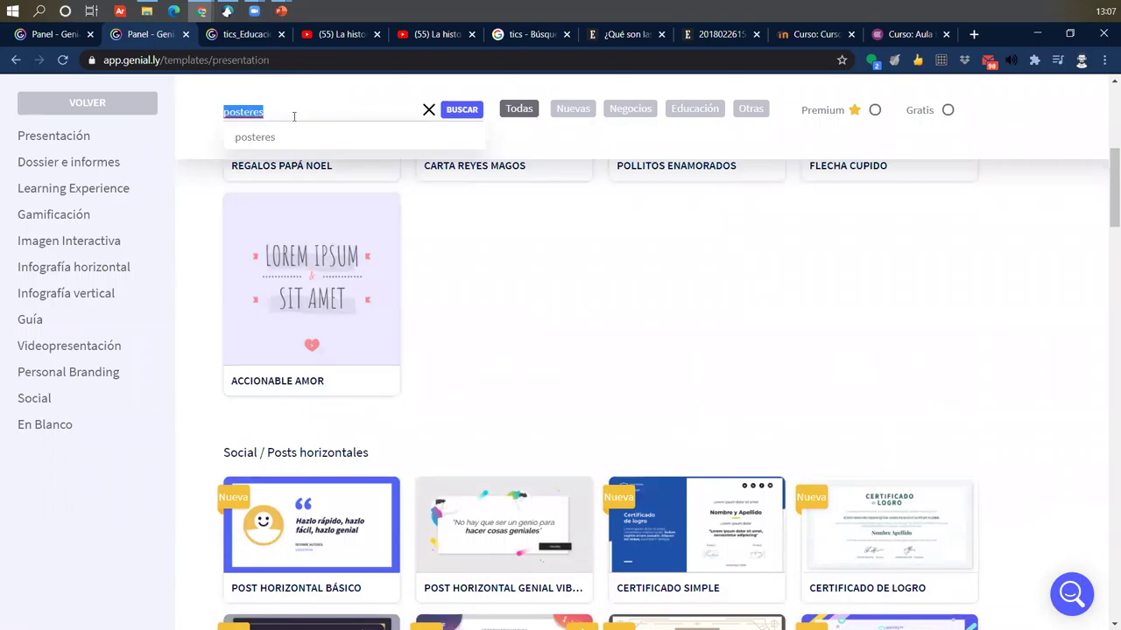
pyautogui.click(294, 117)
pyautogui.press('BackSpace')
pyautogui.press('BackSpace')
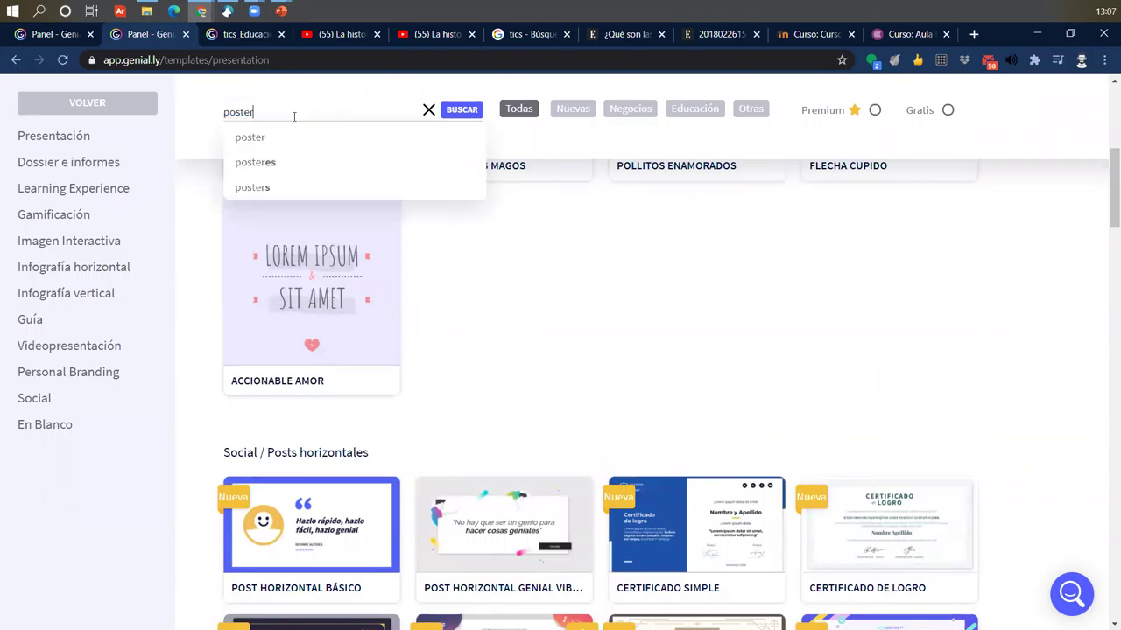
pyautogui.write('s')
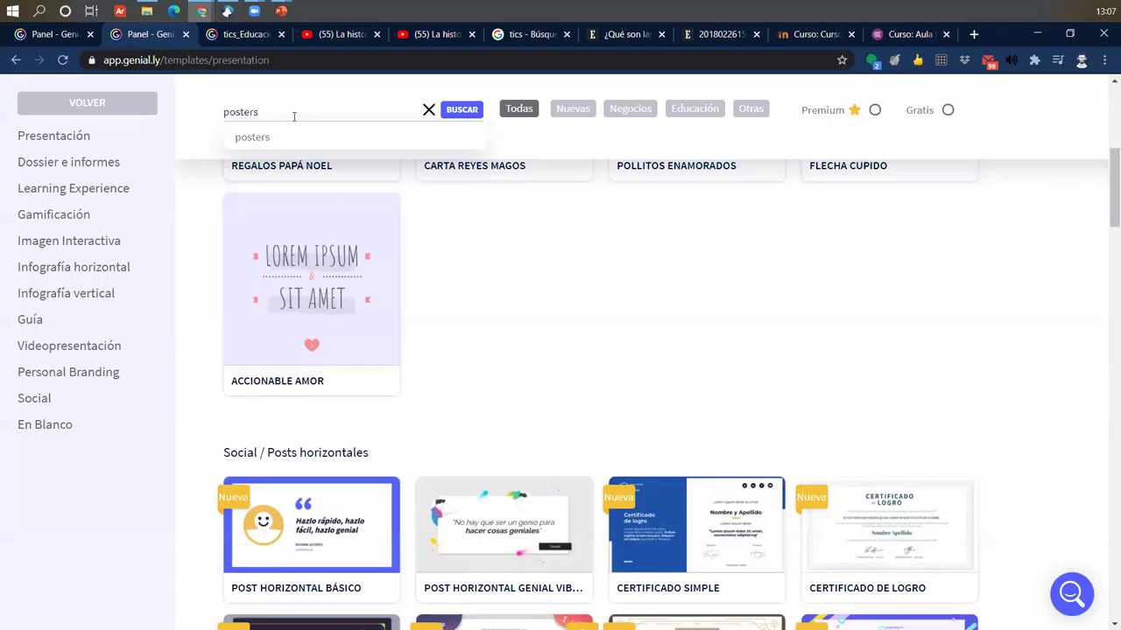
pyautogui.press('Return')
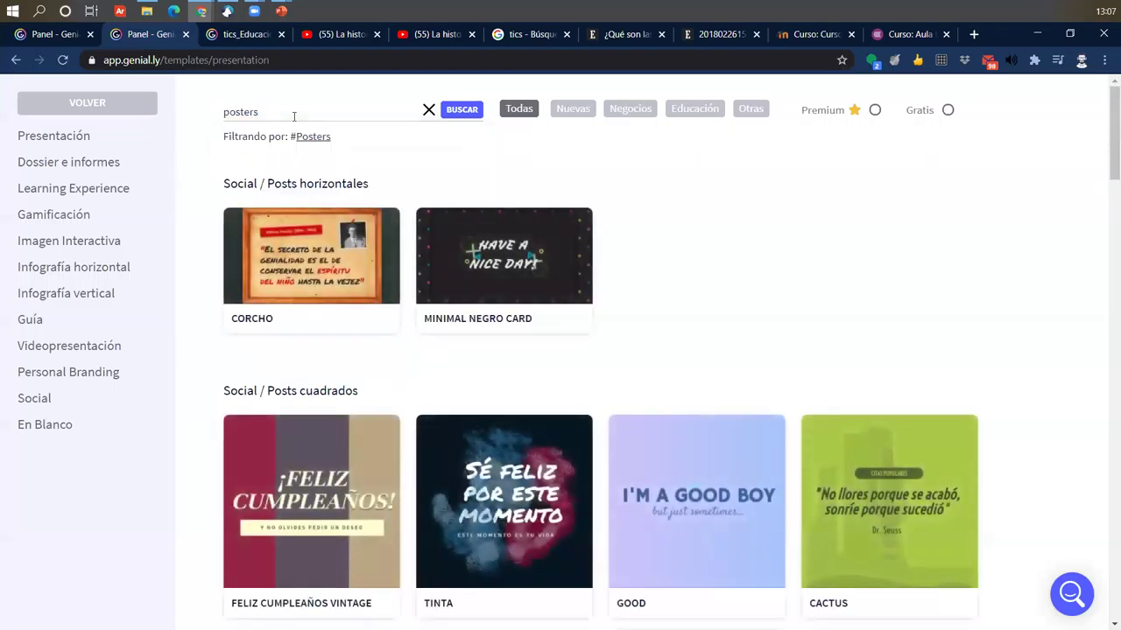
# Look through the horizontal, square and vertical Social post designs matching posters.
pyautogui.scroll(-3, 500, 288)
pyautogui.scroll(-7, 500, 500)
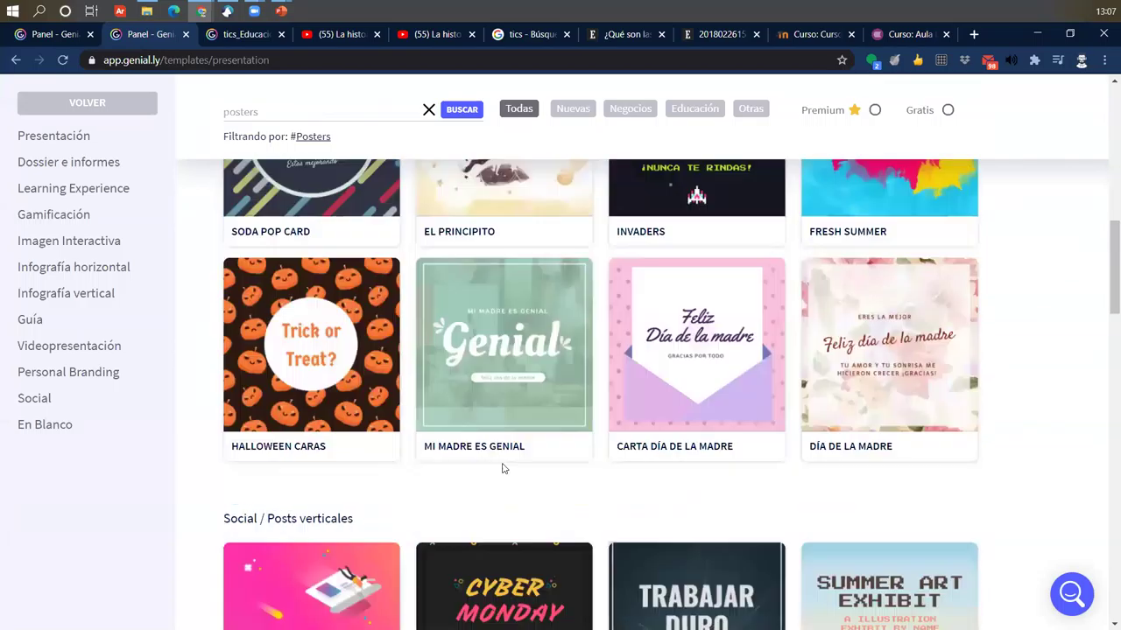
pyautogui.scroll(-1, 503, 468)
pyautogui.scroll(-3, 504, 468)
pyautogui.scroll(3, 503, 469)
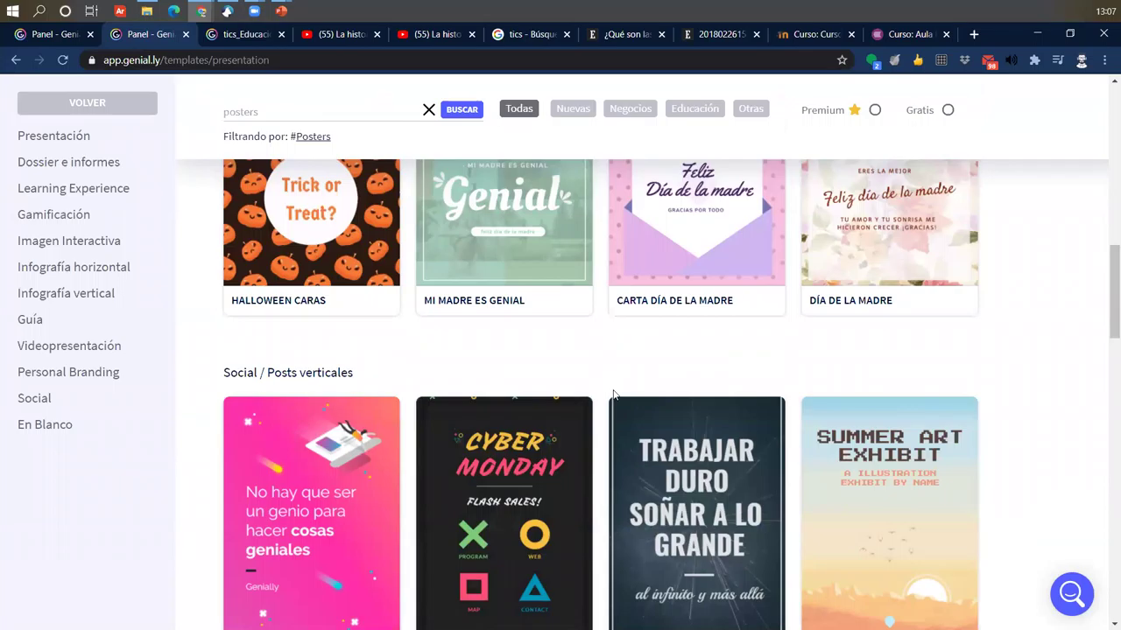
pyautogui.scroll(-2, 613, 394)
pyautogui.scroll(-5, 638, 412)
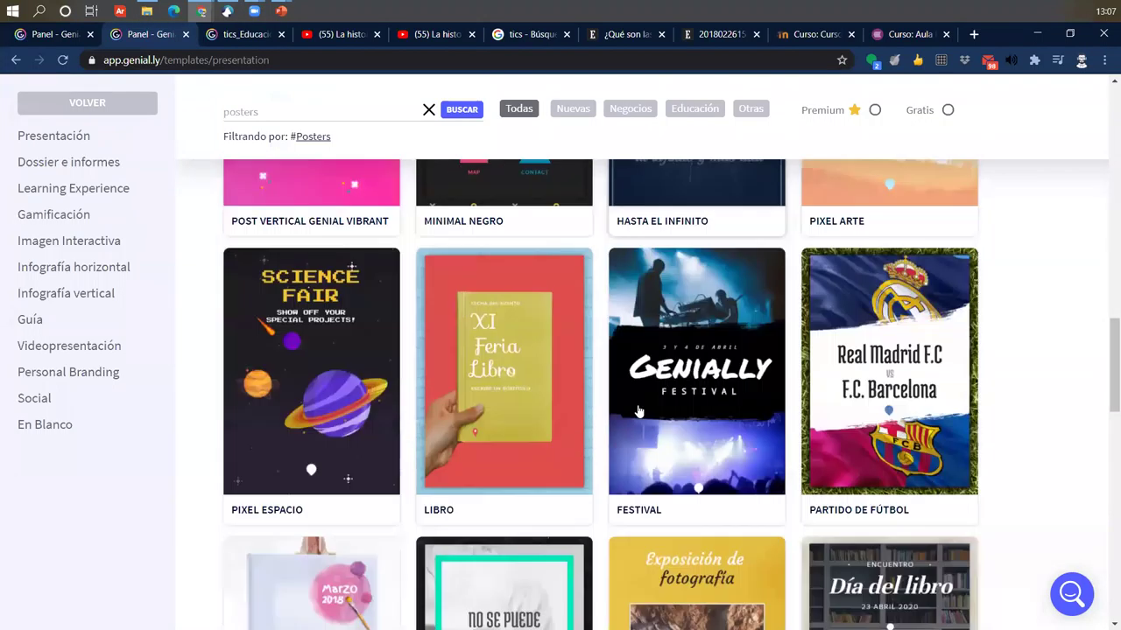
pyautogui.scroll(-15, 639, 412)
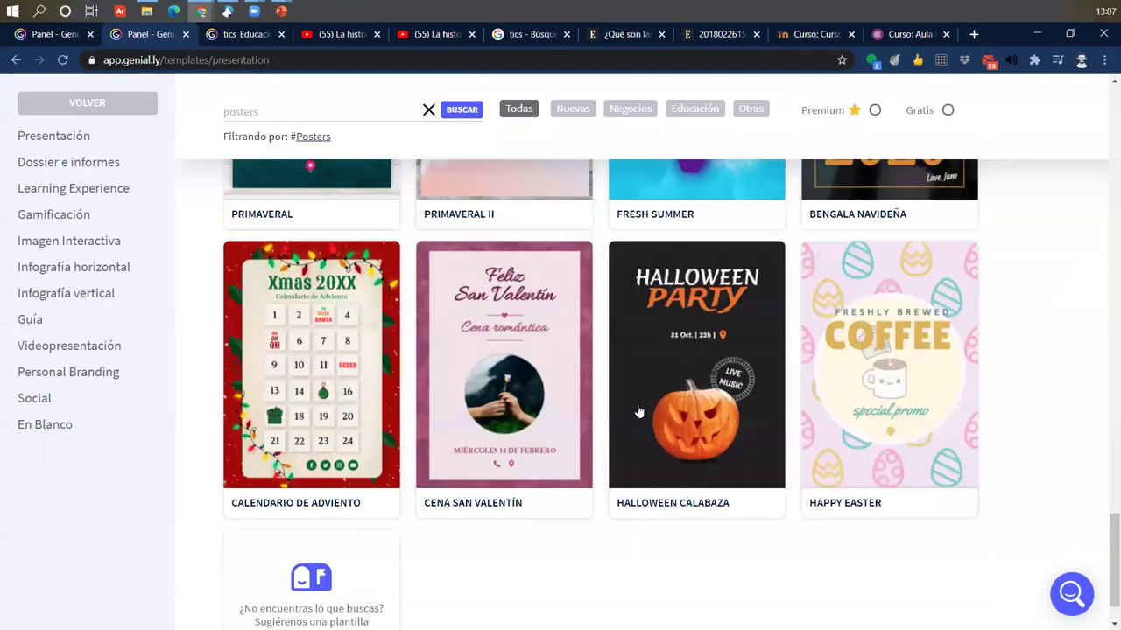
pyautogui.scroll(12, 552, 432)
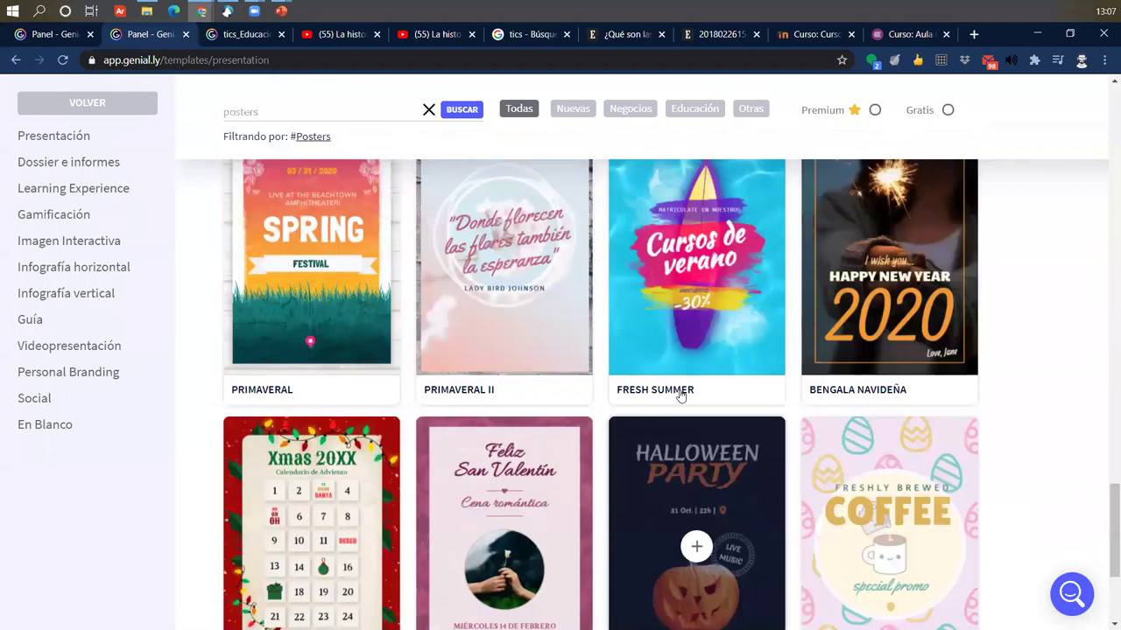
pyautogui.scroll(-15, 678, 394)
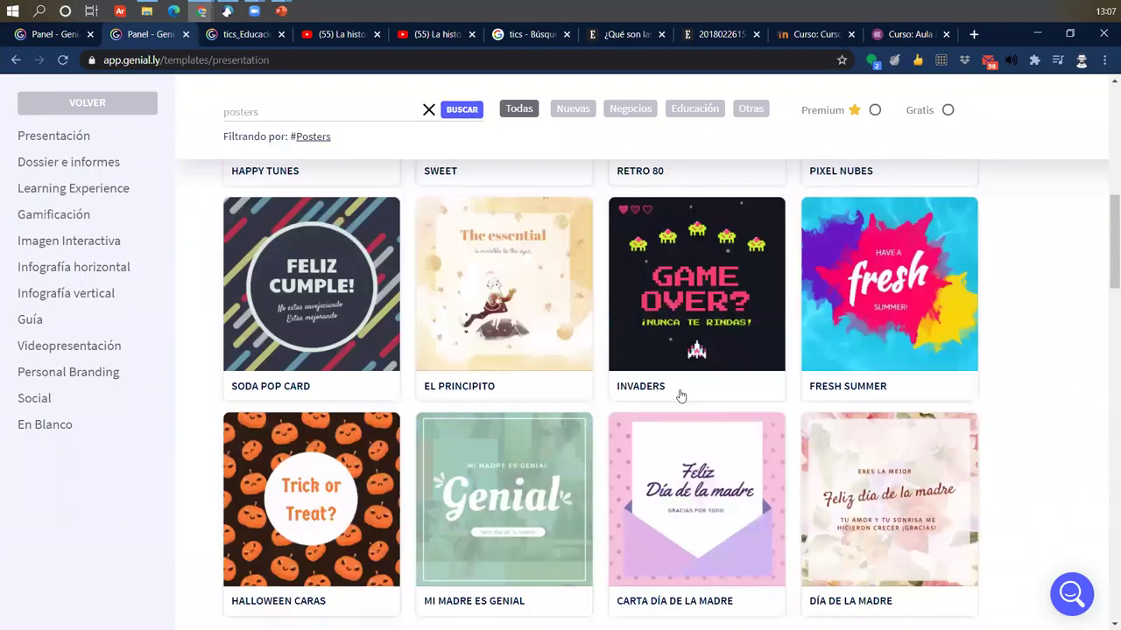
pyautogui.scroll(1, 679, 394)
# Go back to the Genially creation page and search the templates for poster.
pyautogui.hotkey('alt', 'Left')
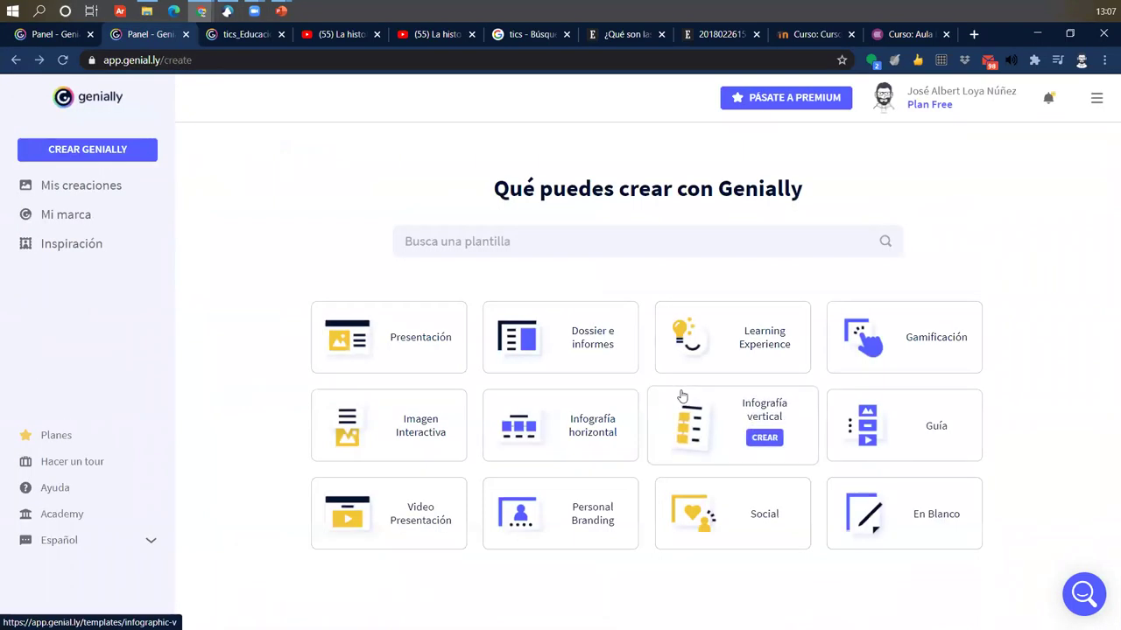
pyautogui.click(571, 249)
pyautogui.write('poster')
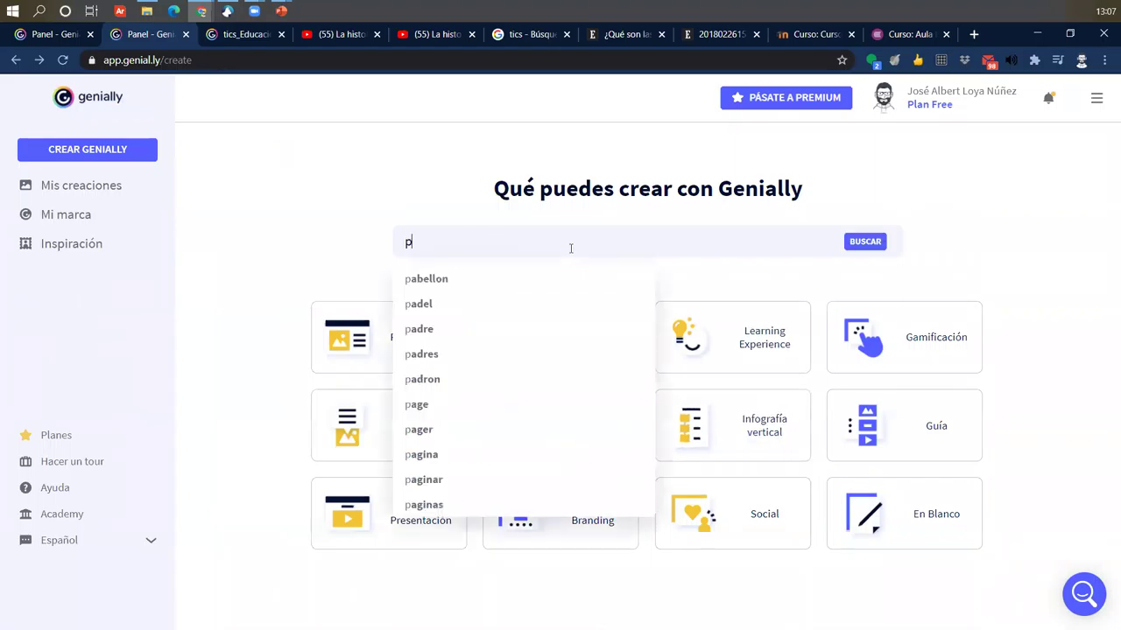
pyautogui.click(446, 280)
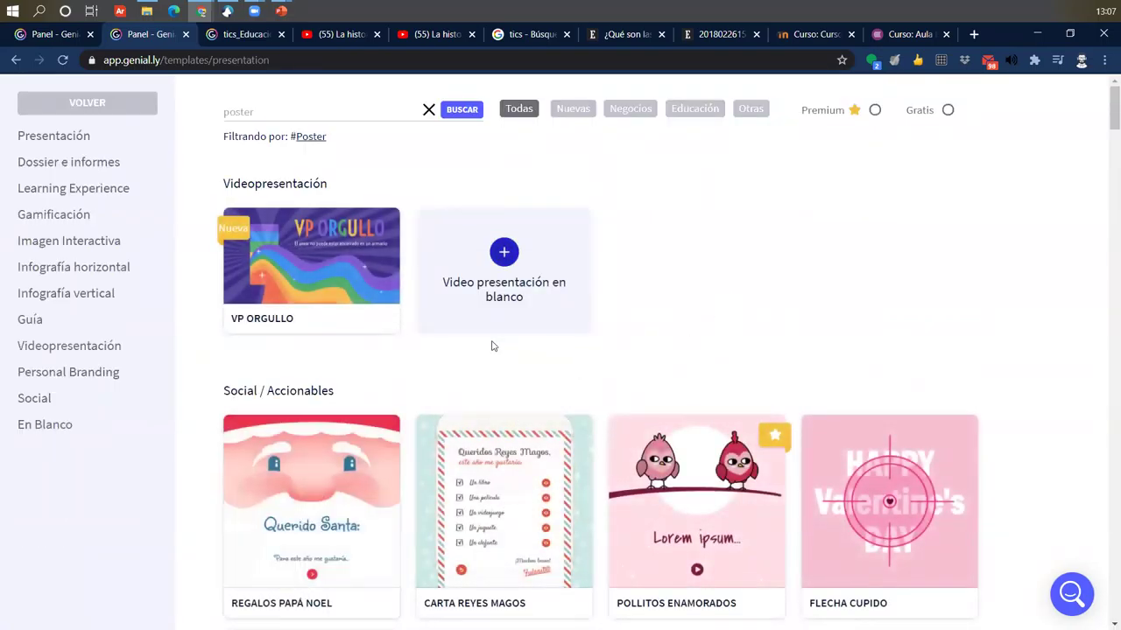
# Preview the Regalos Papá Noel template, toggle its sound and close the preview.
pyautogui.click(332, 469)
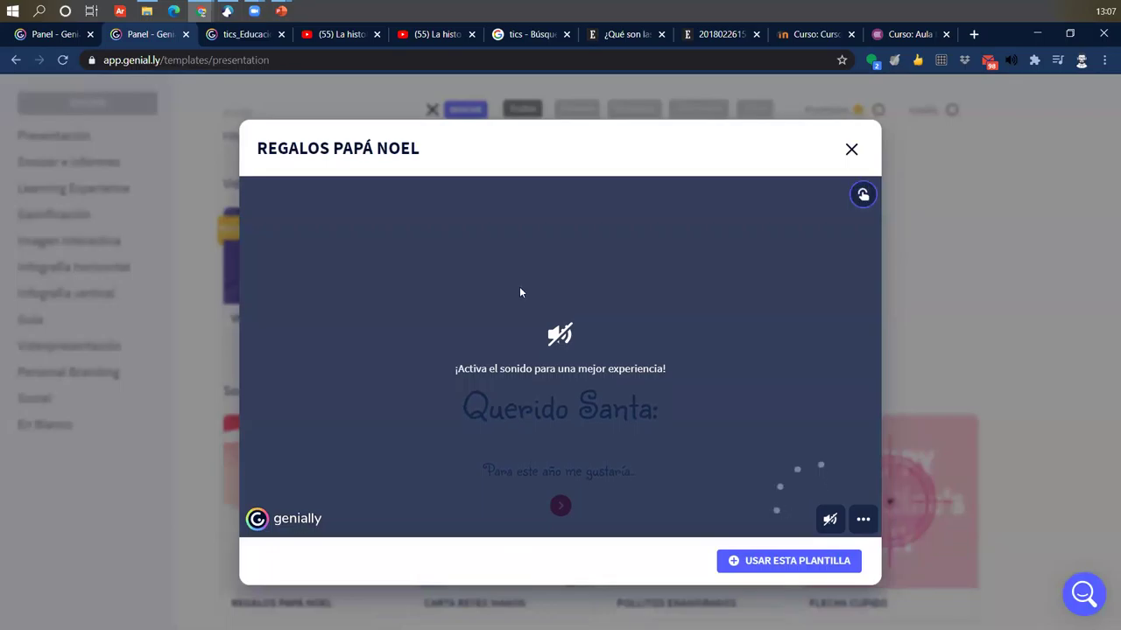
pyautogui.click(830, 514)
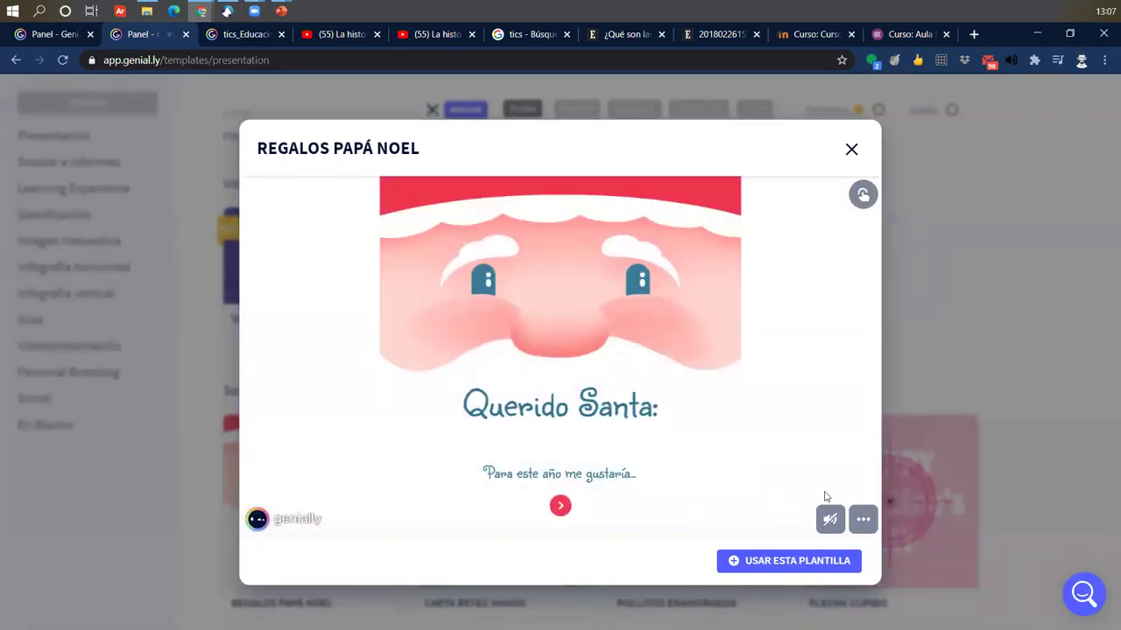
pyautogui.click(851, 150)
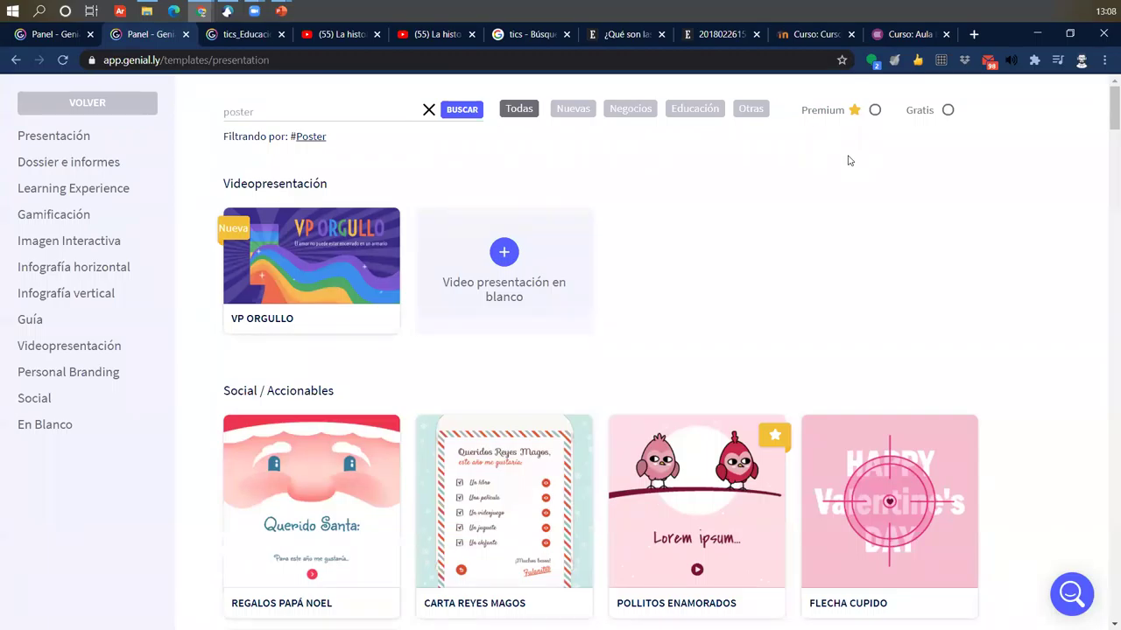
# Open Canva in a new browser tab and enter poster in its design search.
pyautogui.click(972, 36)
pyautogui.write('canva')
pyautogui.press('Return')
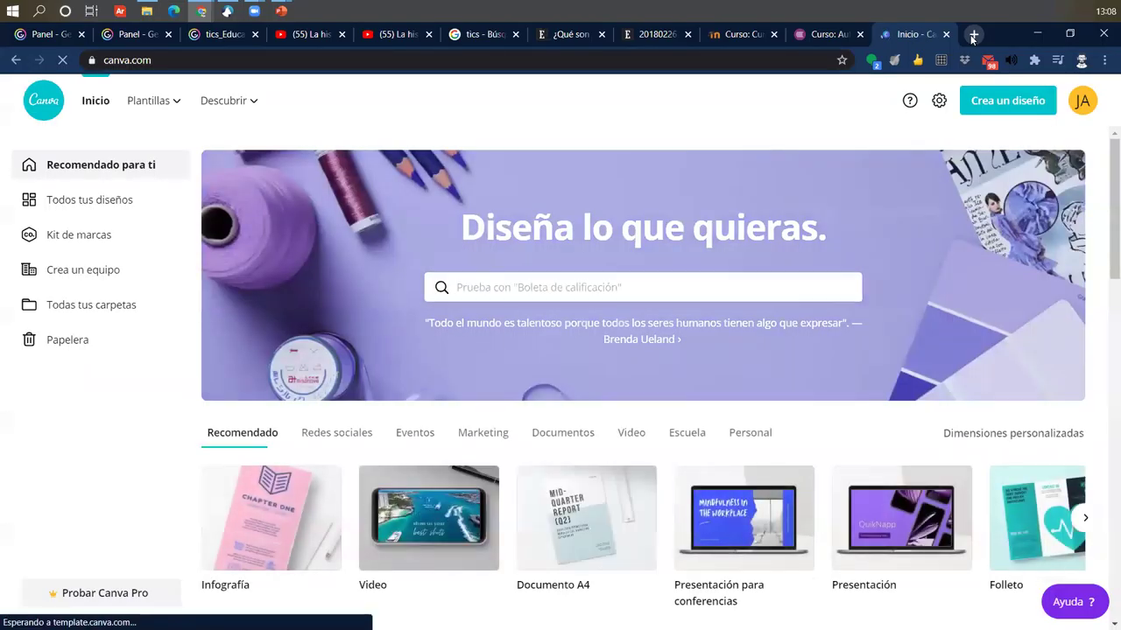
pyautogui.write('poster')
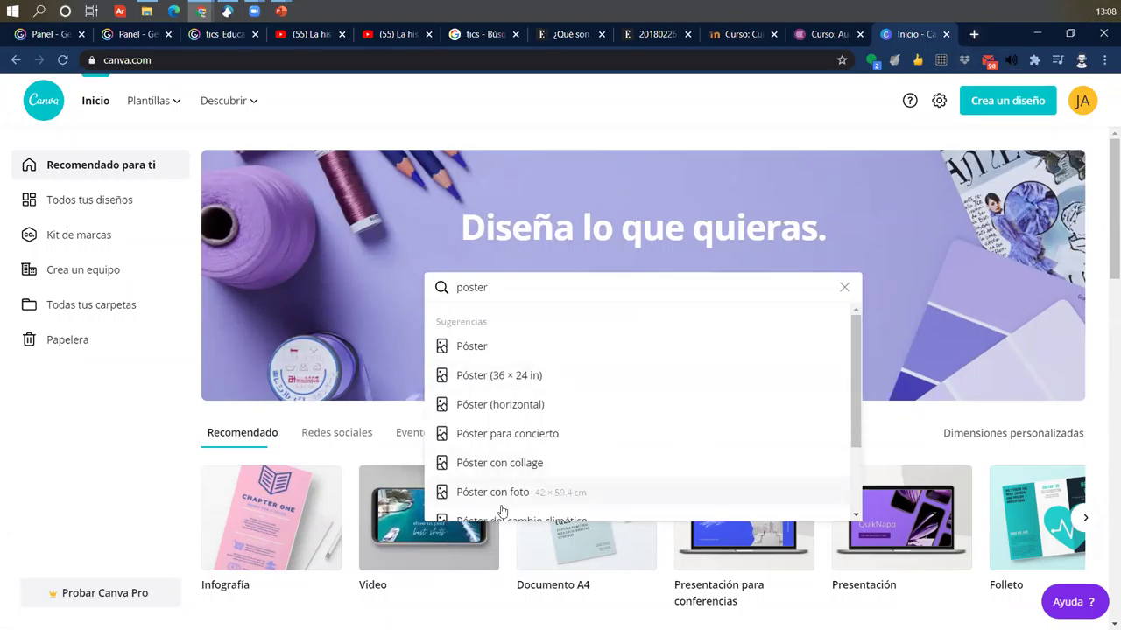
# Review the poster suggestions in Canva, choose Póster and look through its templates.
pyautogui.scroll(-2, 504, 473)
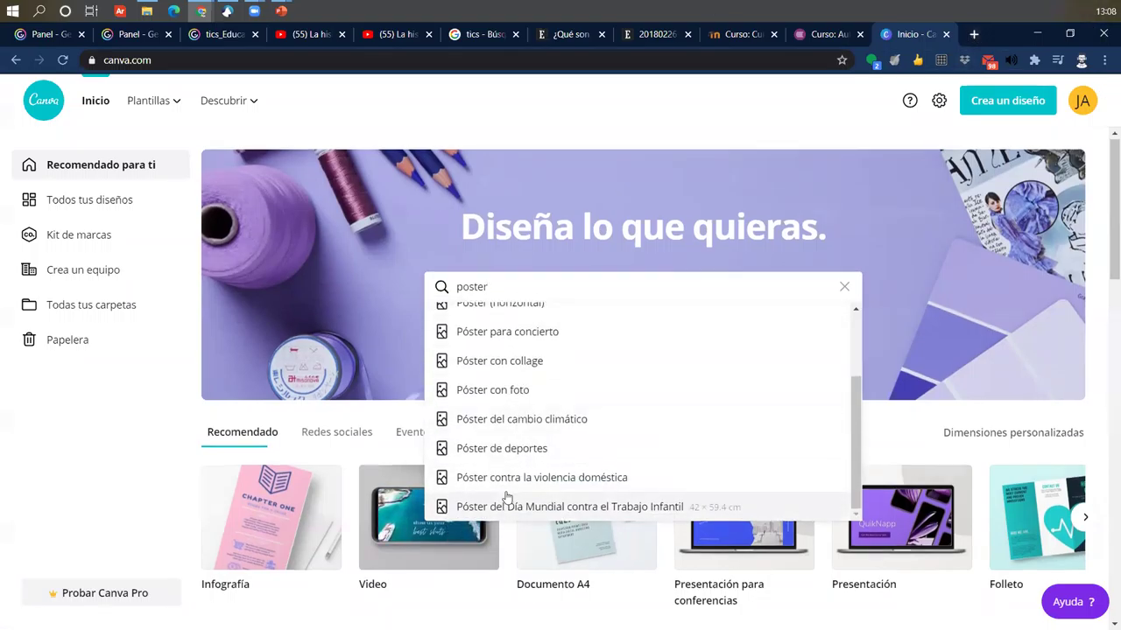
pyautogui.scroll(-3, 530, 374)
pyautogui.scroll(3, 529, 374)
pyautogui.scroll(2, 503, 386)
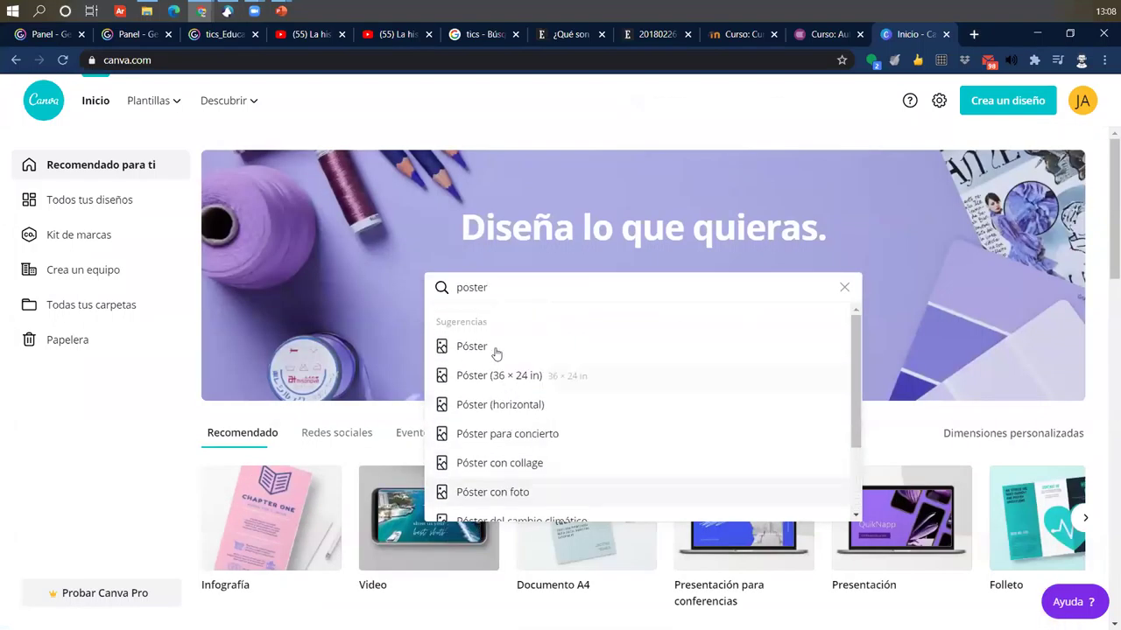
pyautogui.click(473, 347)
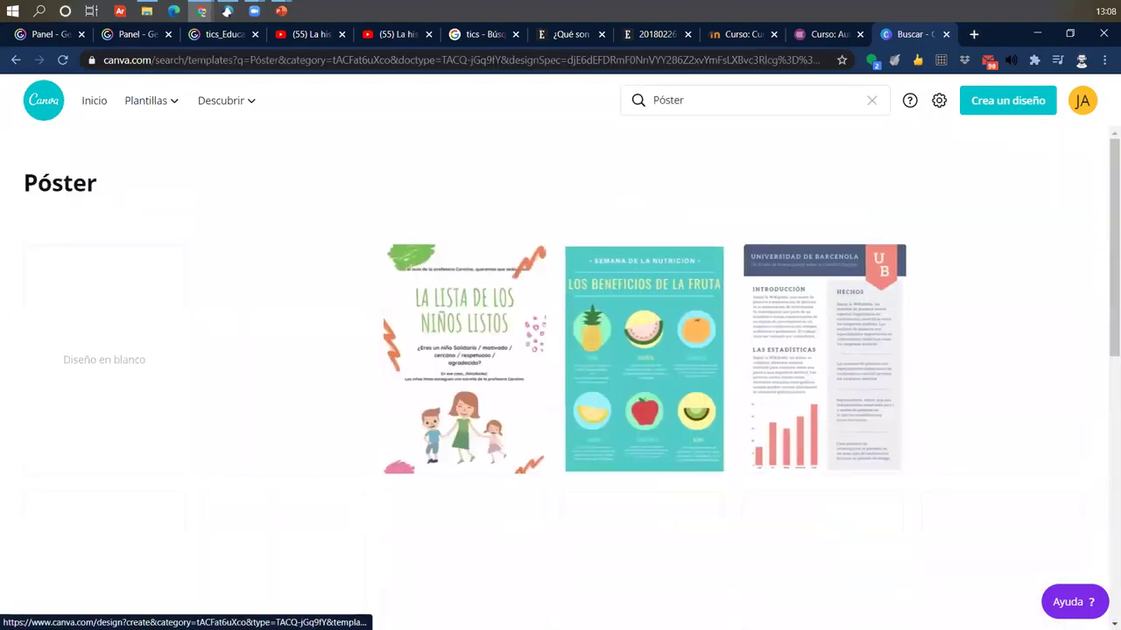
pyautogui.scroll(-3, 673, 386)
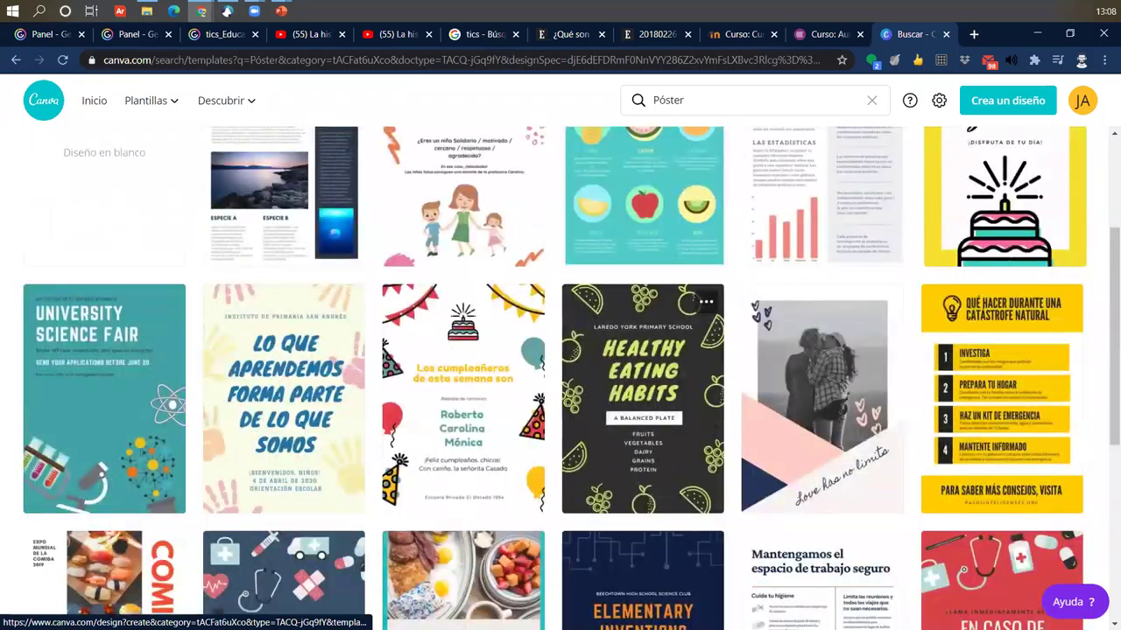
pyautogui.scroll(-3, 674, 386)
pyautogui.scroll(6, 671, 449)
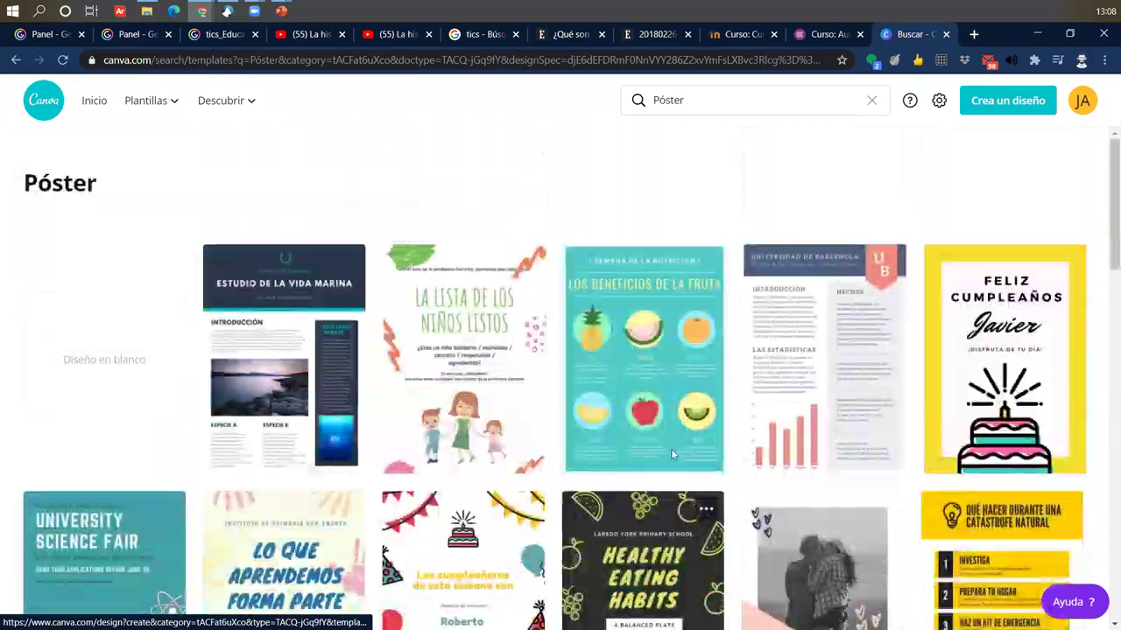
# Look through Canva's Póster para concierto templates, and return to the Genially poster template results.
pyautogui.click(698, 98)
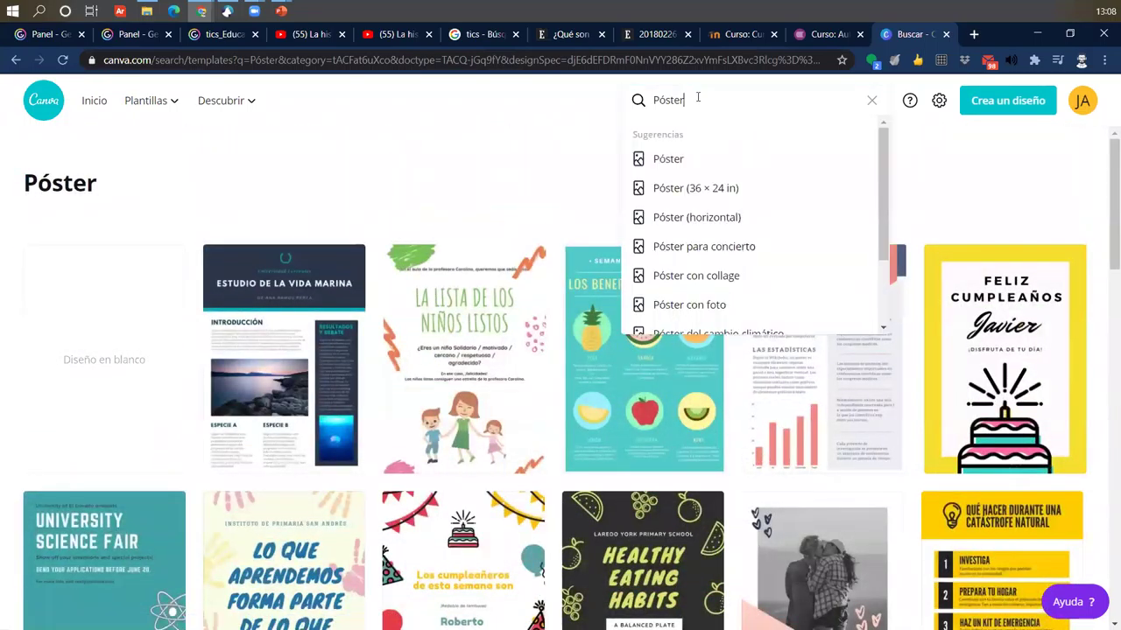
pyautogui.click(743, 246)
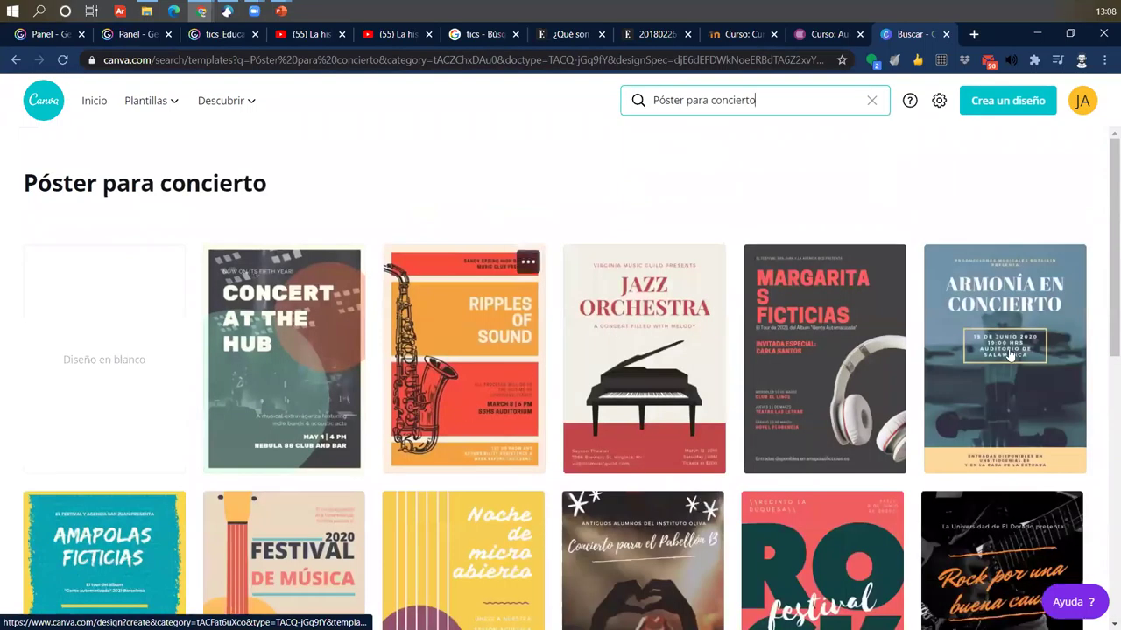
pyautogui.scroll(-4, 541, 516)
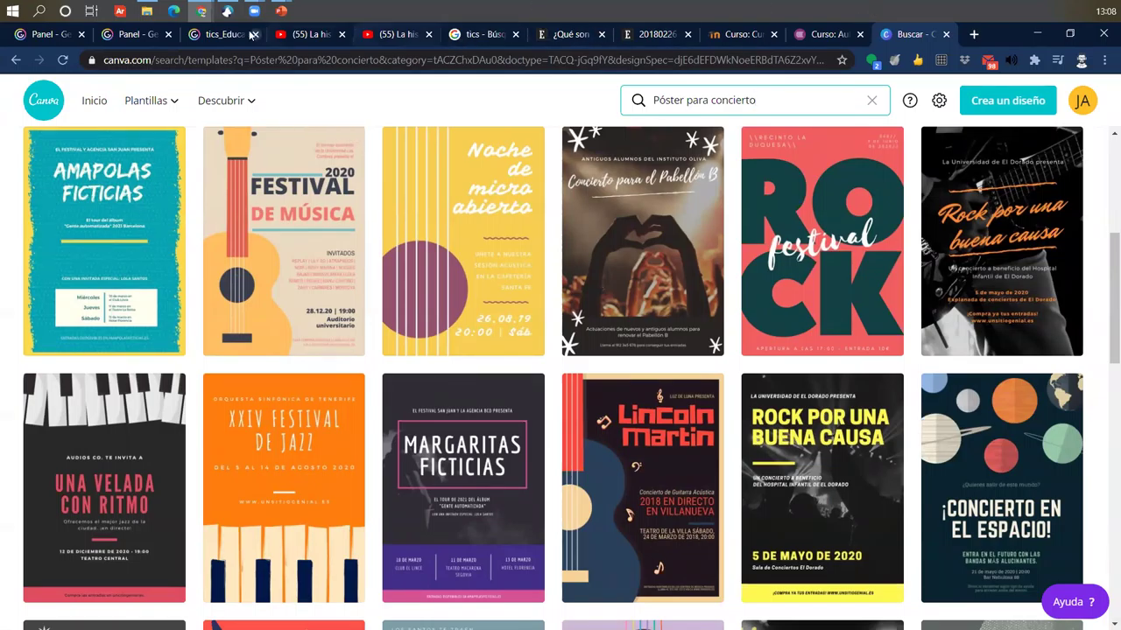
pyautogui.click(137, 35)
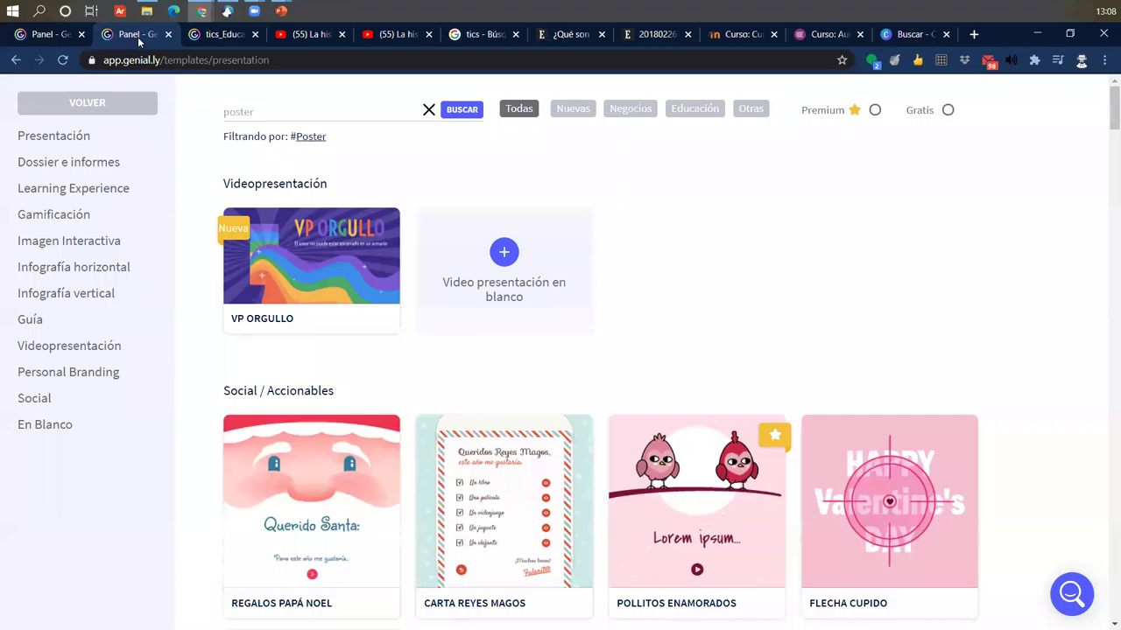